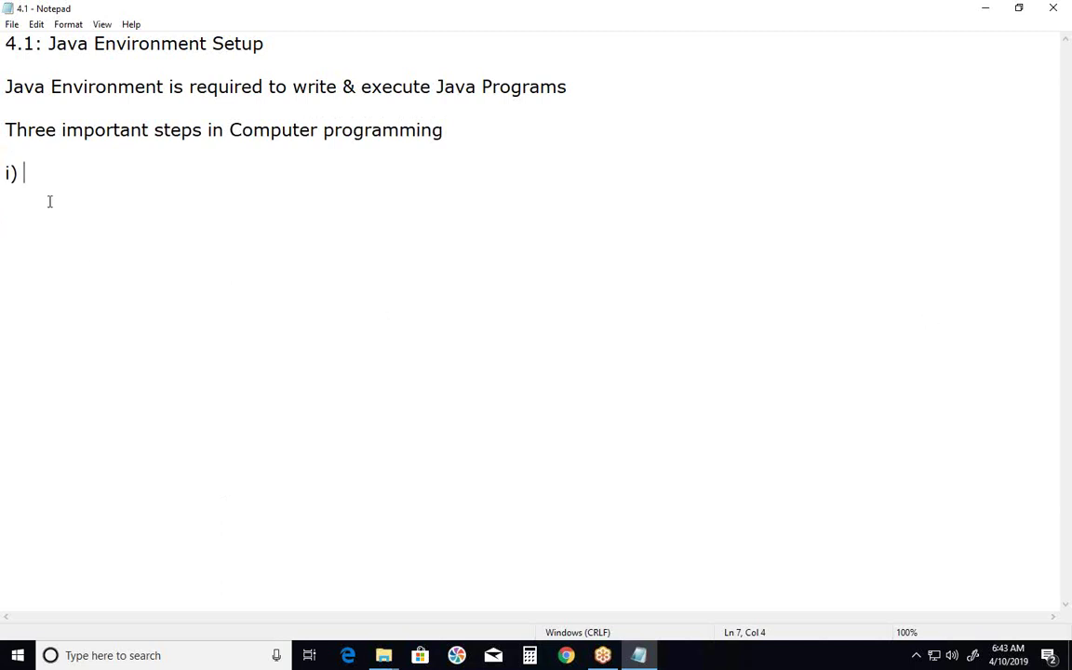
- Complete list item i) with "Write a program in an editor" and add "ii) Compile the Program" on the line below
{"action": "type", "text": "Write "}
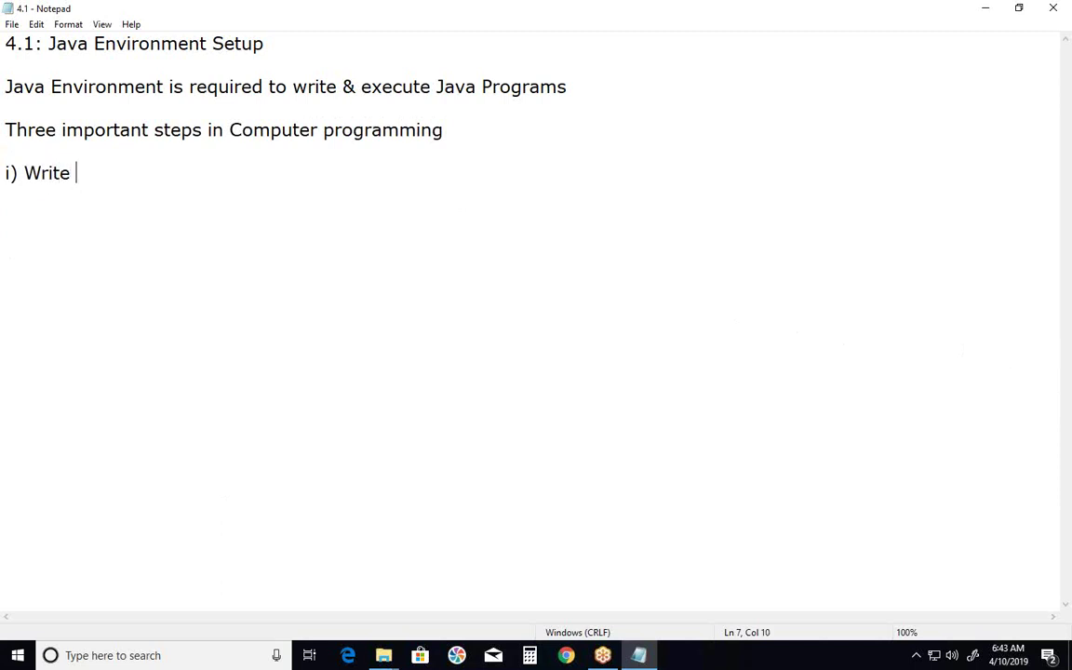
{"action": "type", "text": "a pro"}
{"action": "type", "text": "gra"}
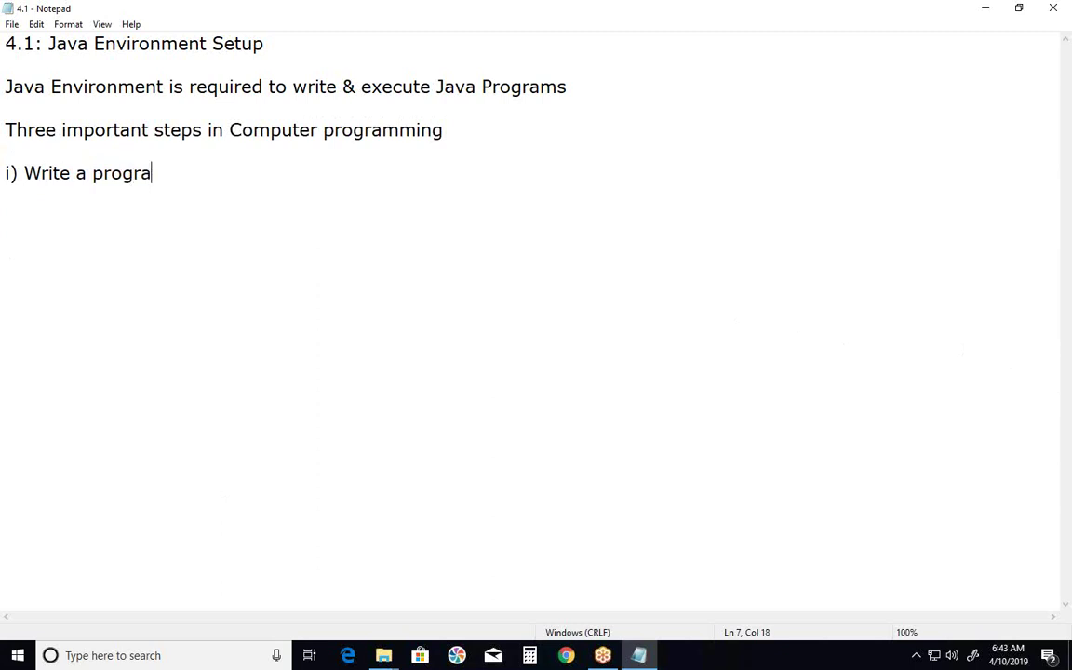
{"action": "type", "text": "m in an ed"}
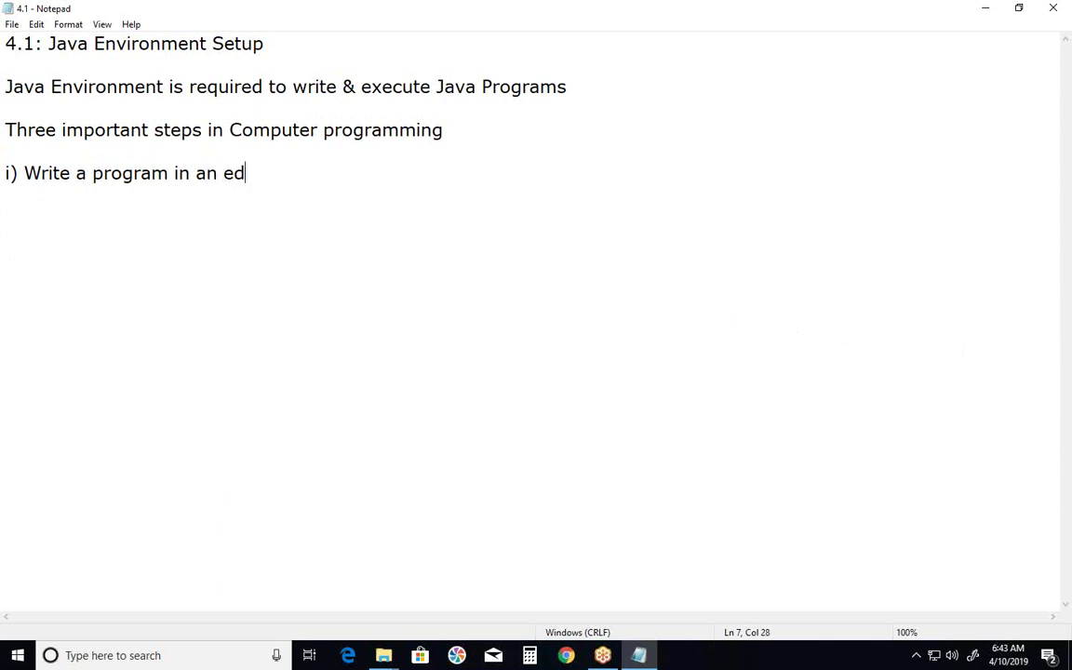
{"action": "type", "text": "itor"}
{"action": "key", "text": "Return"}
{"action": "type", "text": "ii) C"}
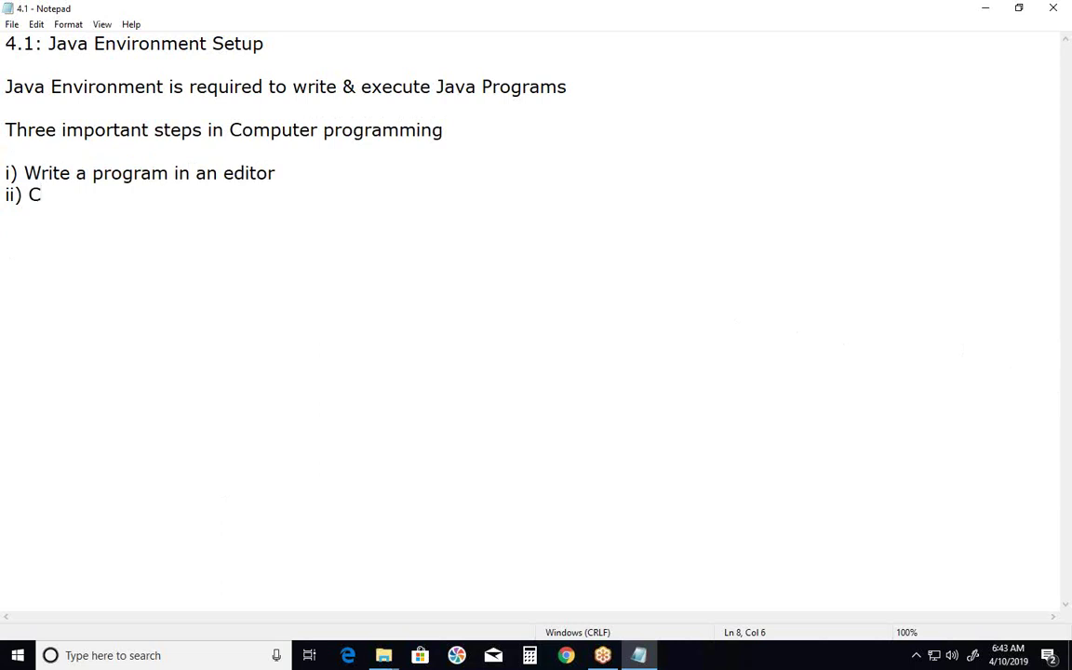
{"action": "type", "text": "ompile the Program"}
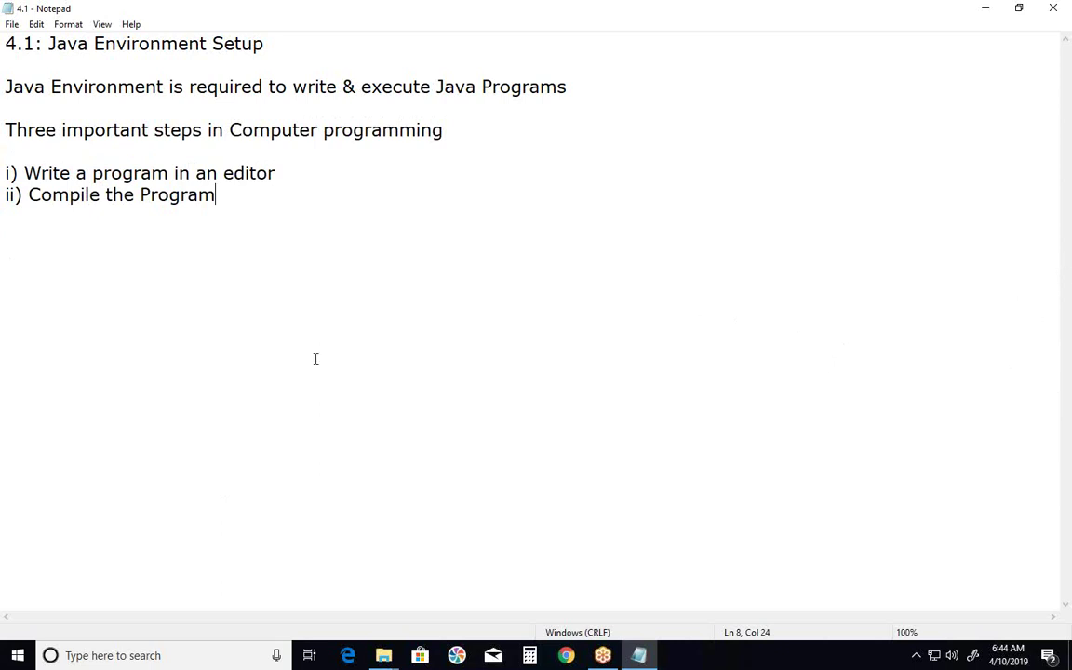
- Add "iii) Run the Program" as the third list item and put a dashed separator line beneath it
{"action": "key", "text": "Return"}
{"action": "type", "text": "iii)"}
{"action": "type", "text": "Run trhe"}
{"action": "key", "text": "BackSpace"}
{"action": "key", "text": "BackSpace"}
{"action": "key", "text": "BackSpace"}
{"action": "key", "text": "BackSpace"}
{"action": "type", "text": "he Program"}
{"action": "key", "text": "Return"}
{"action": "type", "text": "------------------------------------"}
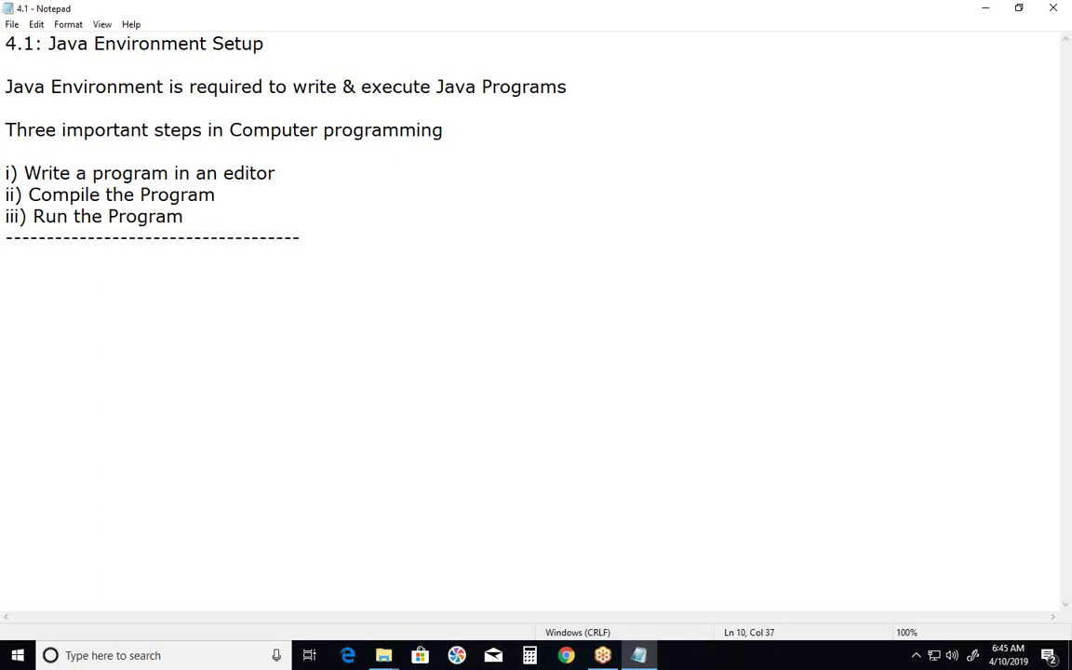
- Capitalise the first letter of "editor" in list item i)
{"action": "left_click_drag", "start_coordinate": [223, 173], "coordinate": [233, 173]}
{"action": "type", "text": "E"}
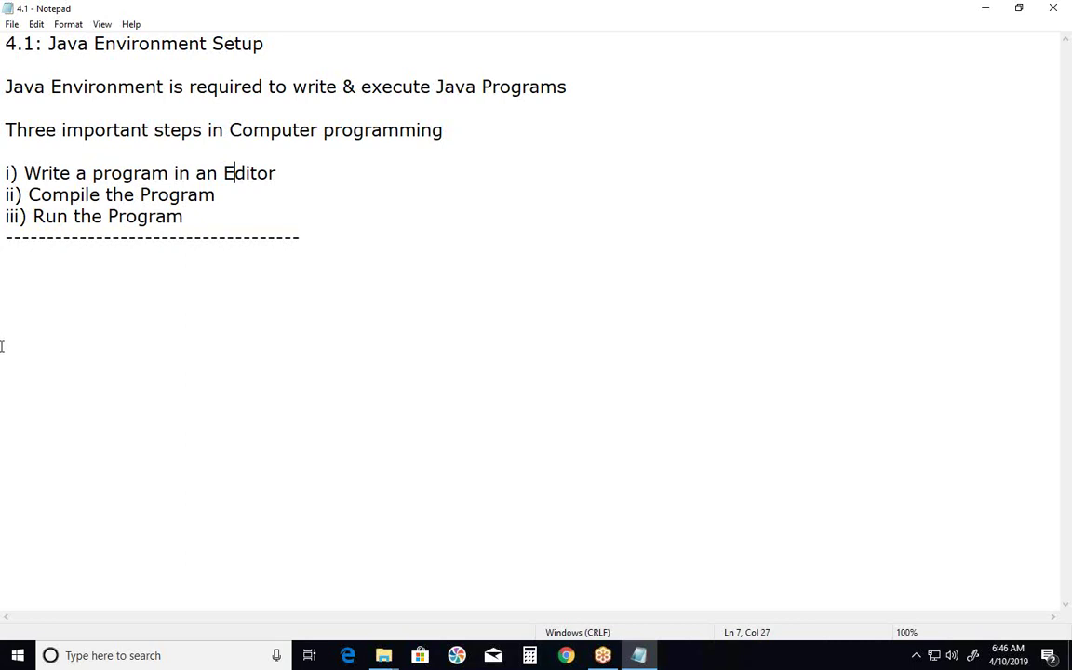
- Below the dashed line, add the heading "A) Steps for writing & executing Java Programs using command line interface"
{"action": "left_click", "coordinate": [21, 235]}
{"action": "left_click", "coordinate": [314, 239]}
{"action": "key", "text": "Return"}
{"action": "type", "text": "Steps "}
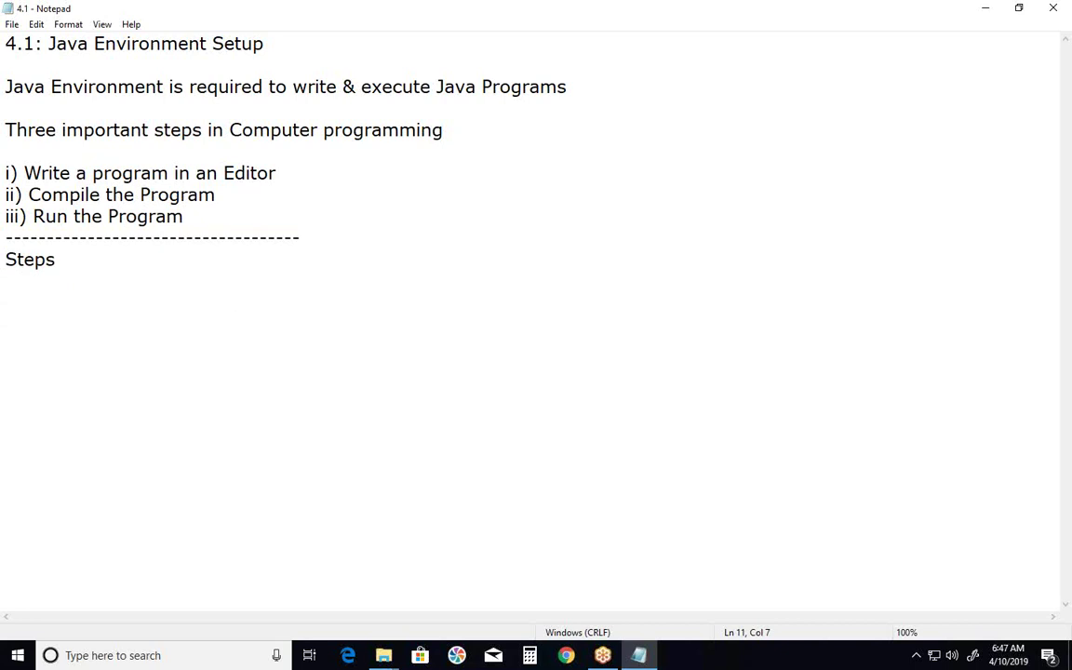
{"action": "type", "text": "for writing & executing Java Programs using command line"}
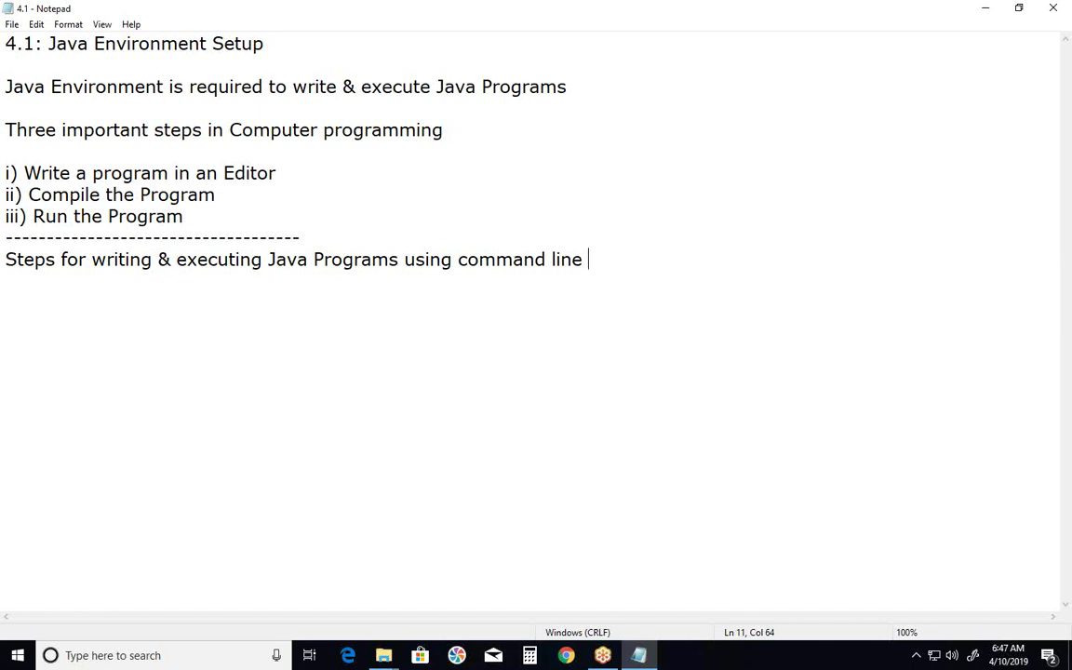
{"action": "type", "text": "interface"}
{"action": "key", "text": "Return"}
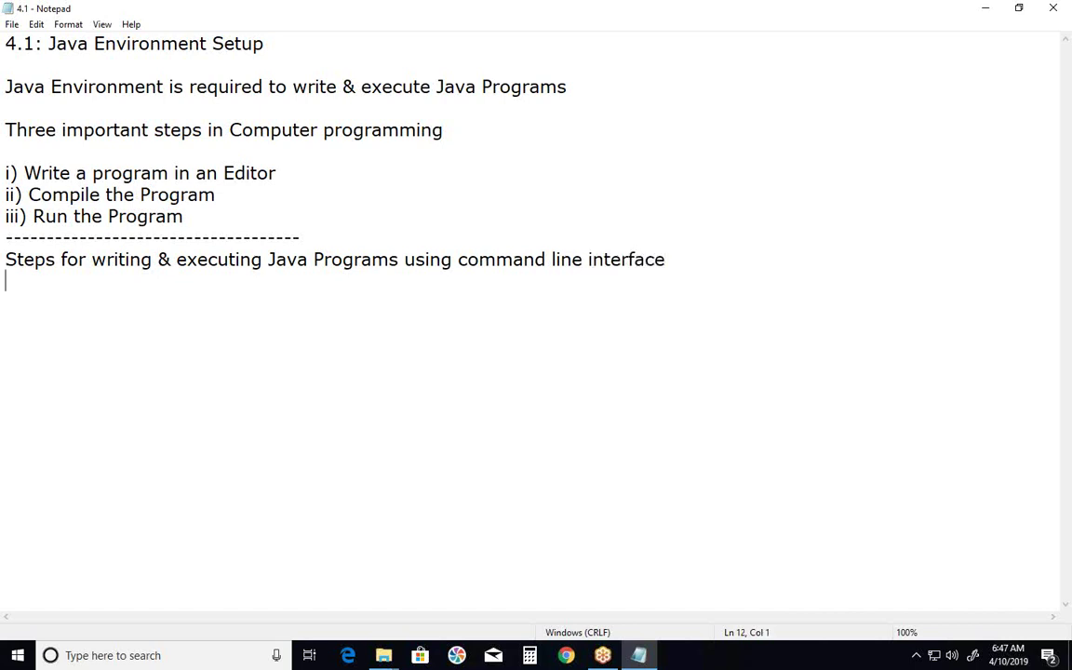
{"action": "key", "text": "Return"}
{"action": "left_click", "coordinate": [3, 263]}
{"action": "type", "text": "A)"}
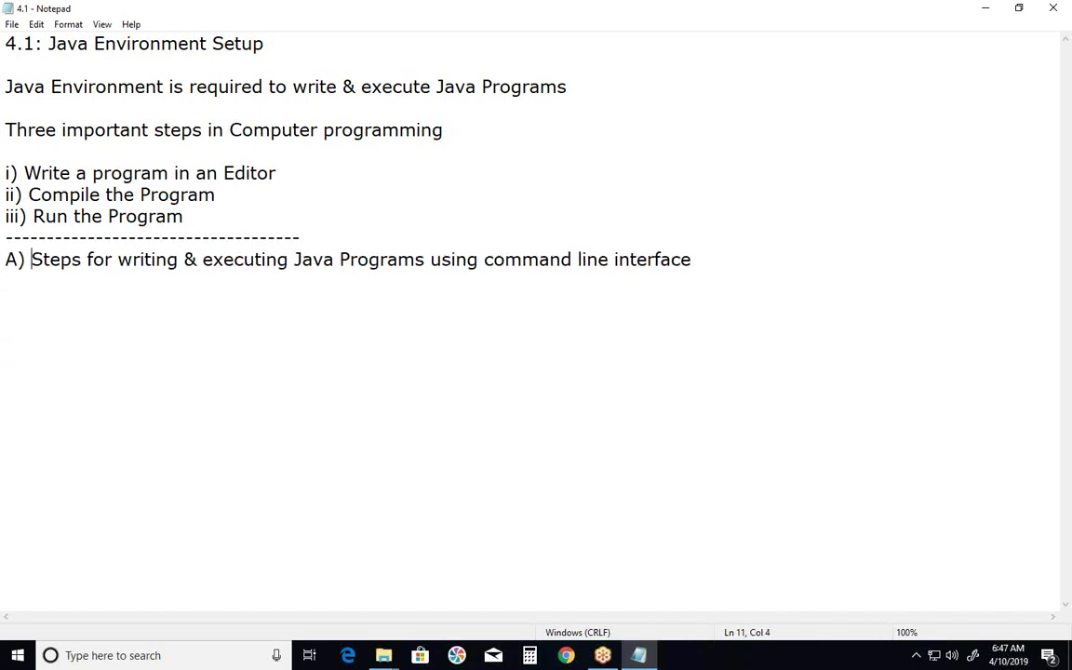
- Reuse heading A's wording for "B) Steps for writing & executing Java Programs using Eclipse IDE" and add a dashed separator line under it
{"action": "left_click", "coordinate": [13, 303]}
{"action": "type", "text": "B)"}
{"action": "left_click", "coordinate": [32, 257]}
{"action": "left_click_drag", "start_coordinate": [32, 257], "coordinate": [479, 260]}
{"action": "key", "text": "ctrl+c"}
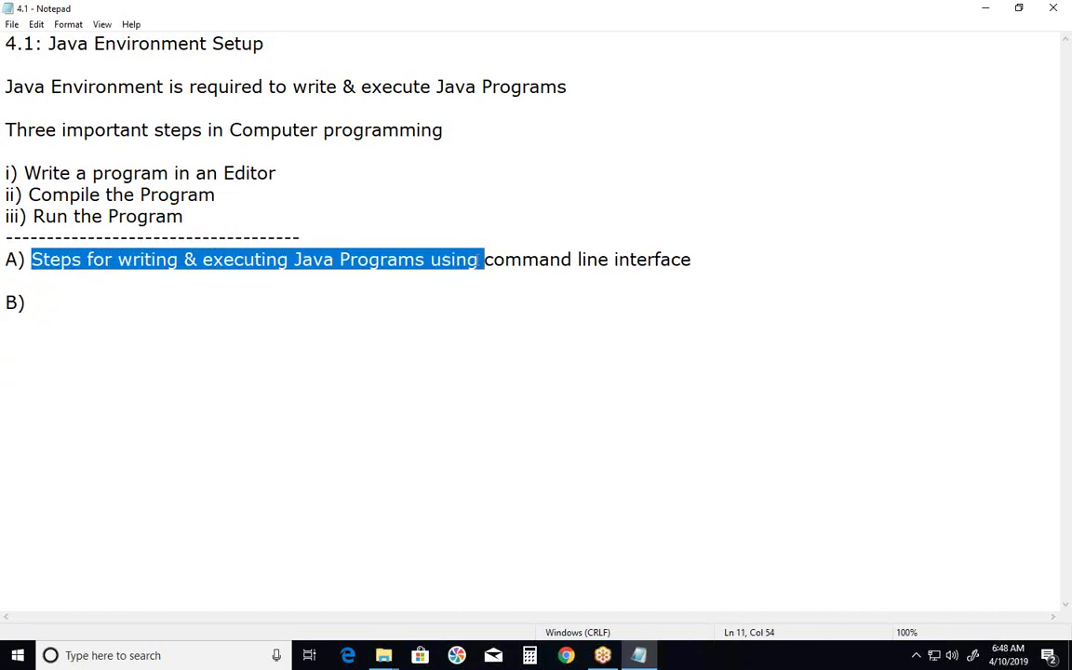
{"action": "left_click", "coordinate": [77, 313]}
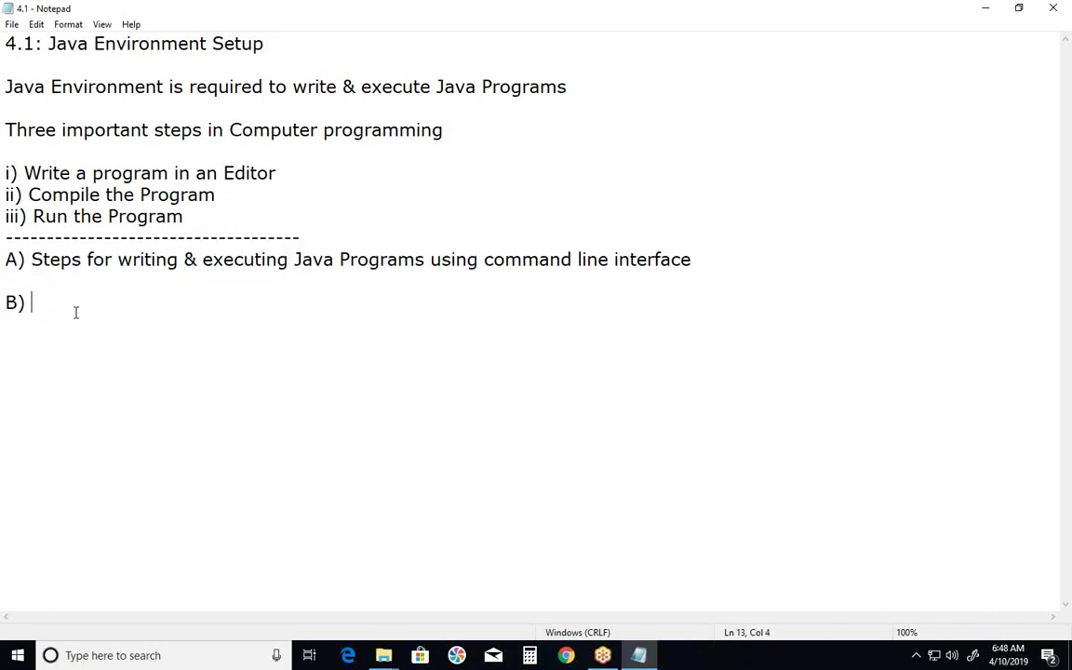
{"action": "key", "text": "ctrl+v"}
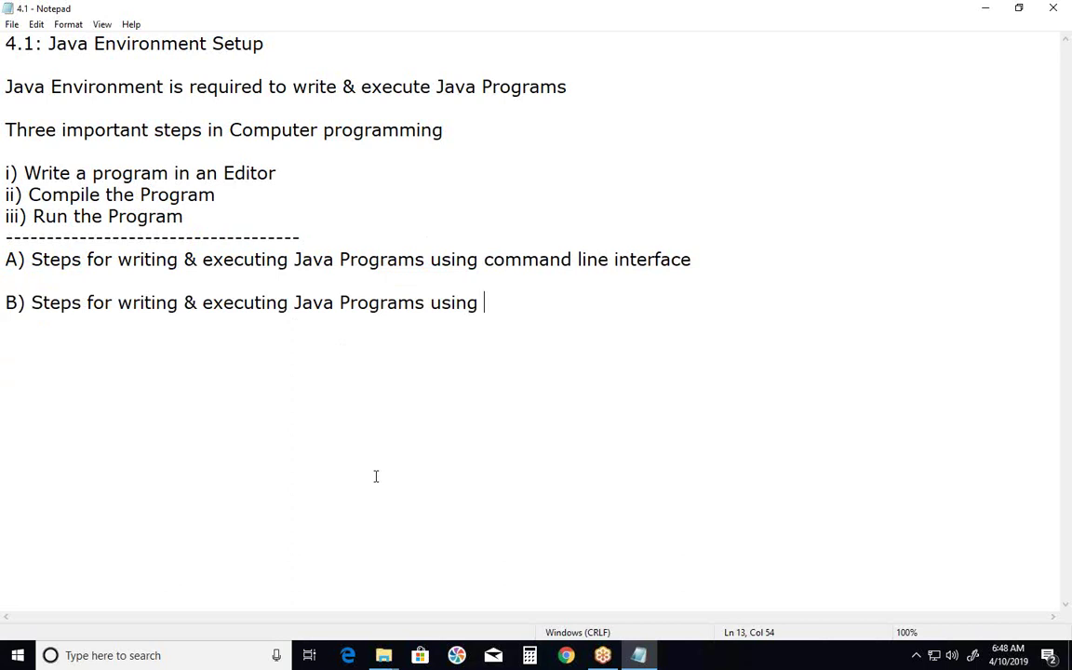
{"action": "type", "text": "Eclipse IDE"}
{"action": "key", "text": "Return"}
{"action": "type", "text": "----------------------------------------------------------------"}
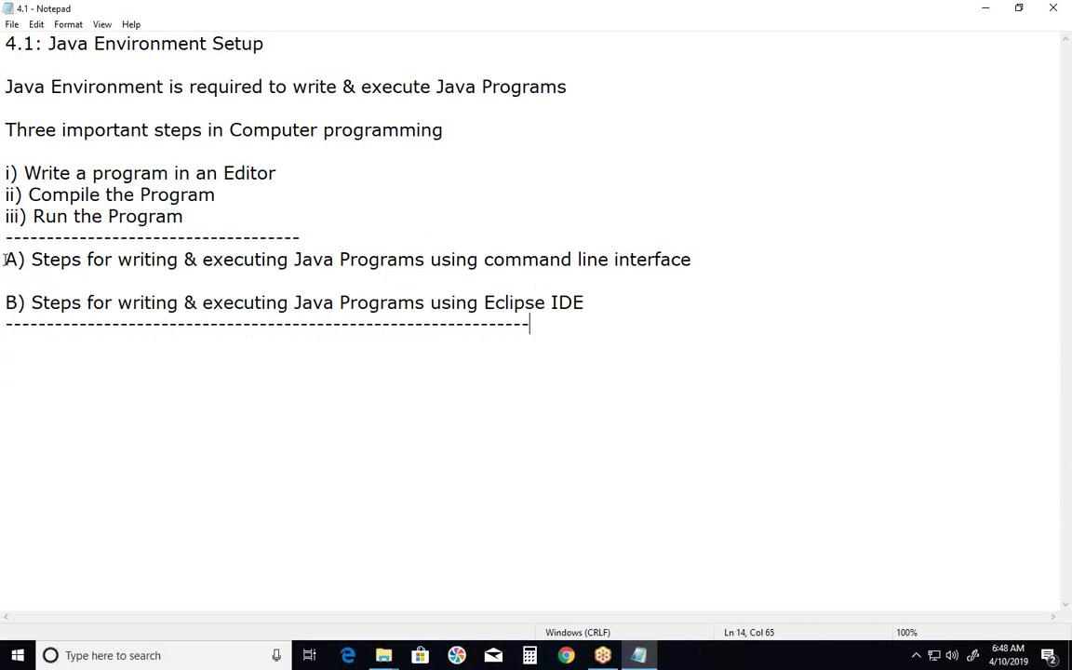
- Duplicate the "A) Steps for writing & executing Java Programs using command line interface" heading below the last dashed line, followed by blank lines
{"action": "left_click_drag", "start_coordinate": [6, 260], "coordinate": [8, 279]}
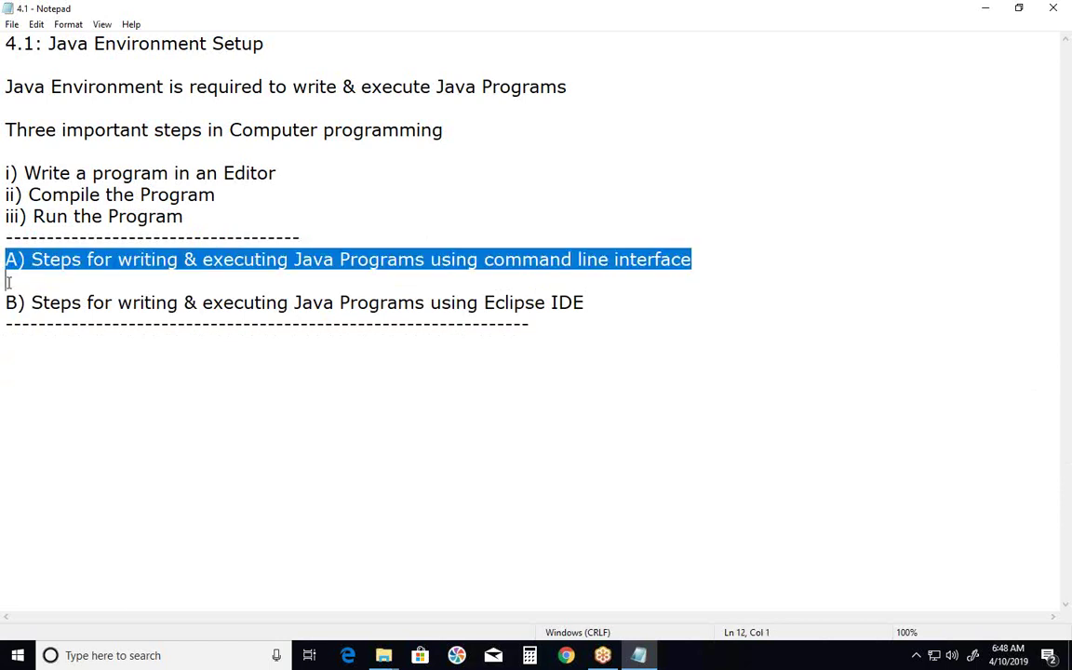
{"action": "left_click", "coordinate": [30, 355]}
{"action": "left_click", "coordinate": [582, 330]}
{"action": "key", "text": "Return"}
{"action": "type", "text": "A) Steps for writing & executing Java Programs using command line interface"}
{"action": "key", "text": "Return"}
{"action": "key", "text": "Return"}
{"action": "key", "text": "Return"}
{"action": "key", "text": "Return"}
{"action": "key", "text": "Return"}
{"action": "key", "text": "Return"}
{"action": "key", "text": "Return"}
{"action": "key", "text": "Return"}
{"action": "key", "text": "Return"}
{"action": "key", "text": "Return"}
{"action": "key", "text": "Return"}
{"action": "key", "text": "Return"}
{"action": "key", "text": "Return"}
{"action": "key", "text": "Return"}
{"action": "key", "text": "Return"}
{"action": "key", "text": "Return"}
{"action": "key", "text": "Return"}
{"action": "key", "text": "Return"}
{"action": "key", "text": "Return"}
{"action": "key", "text": "Return"}
{"action": "left_click", "coordinate": [13, 121]}
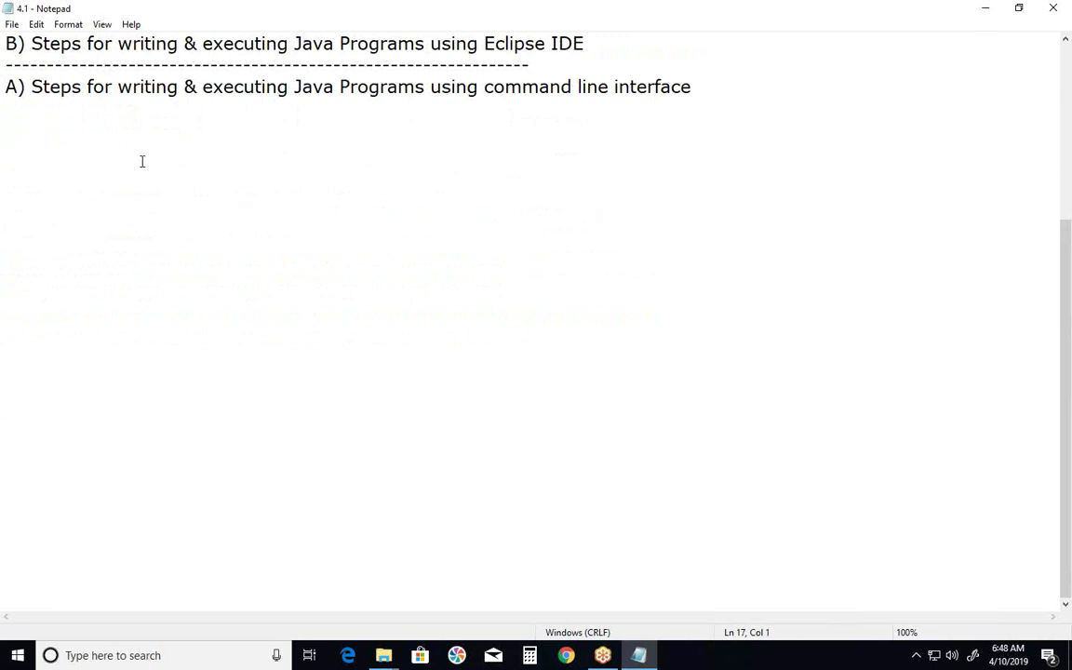
- Under the repeated heading A, add the item "i) Download Java Software (JDK) and Install"
{"action": "type", "text": "i) Download"}
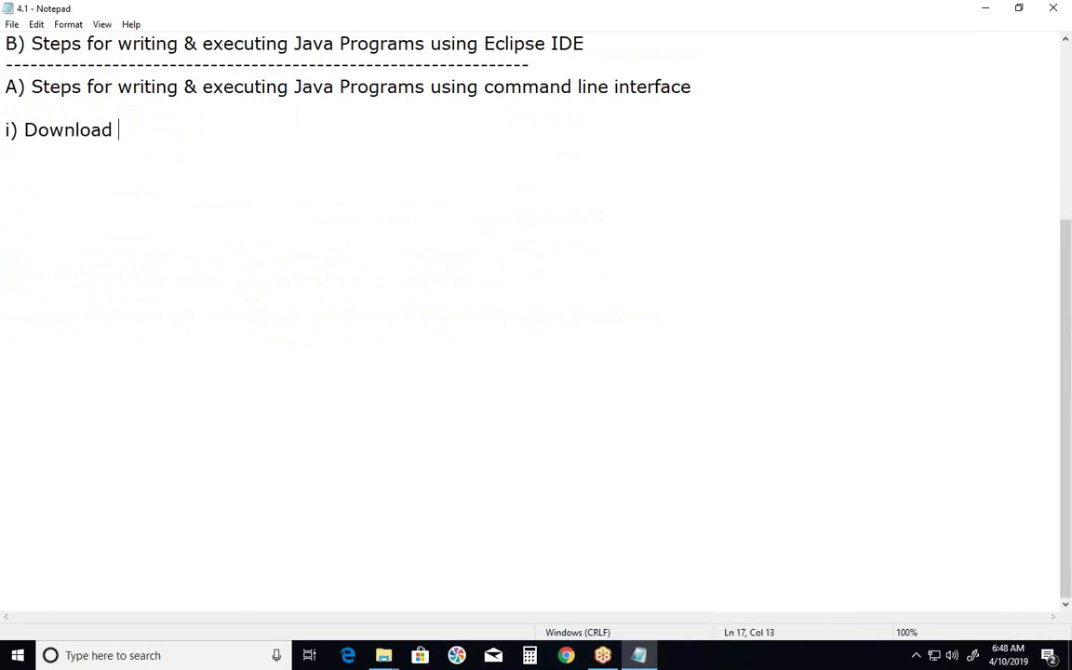
{"action": "type", "text": " Java Softw"}
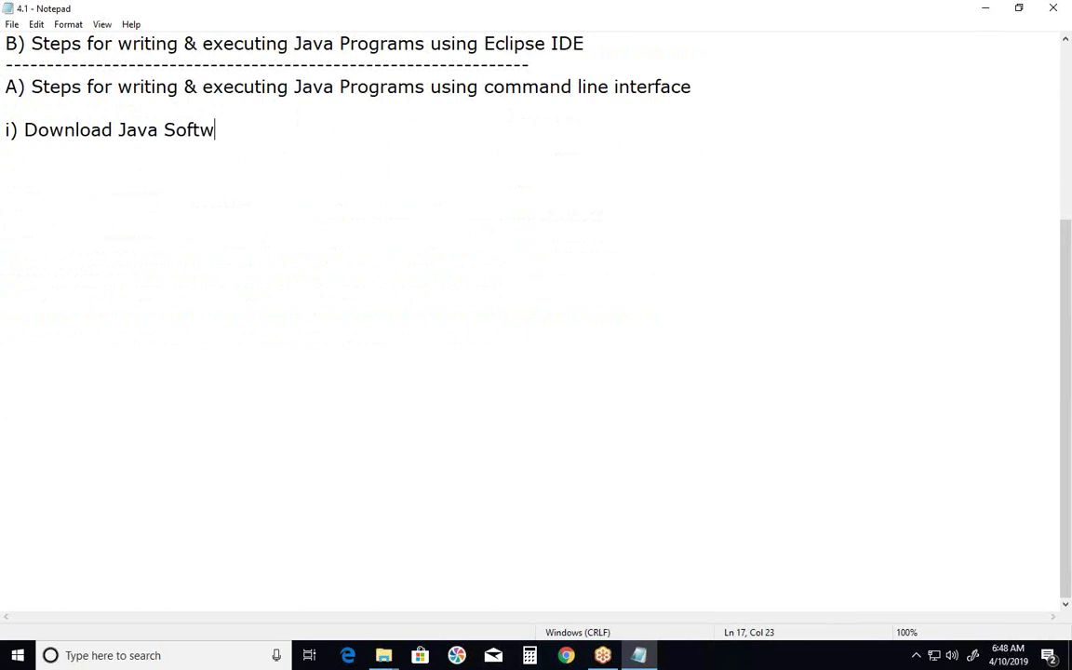
{"action": "type", "text": "are (JDK)"}
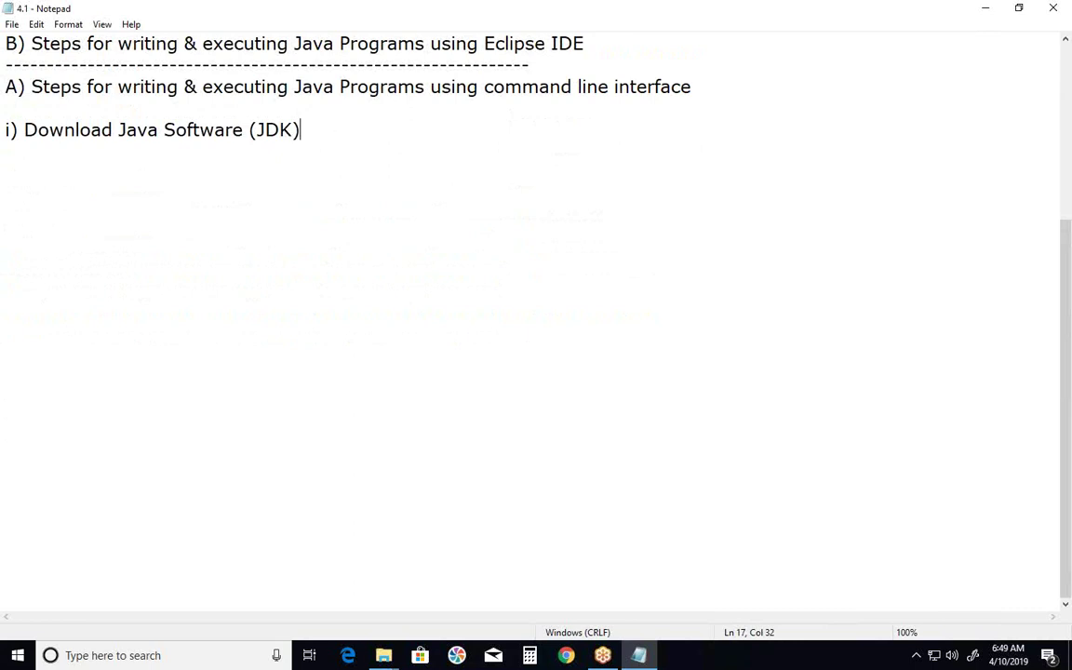
{"action": "type", "text": "and Install"}
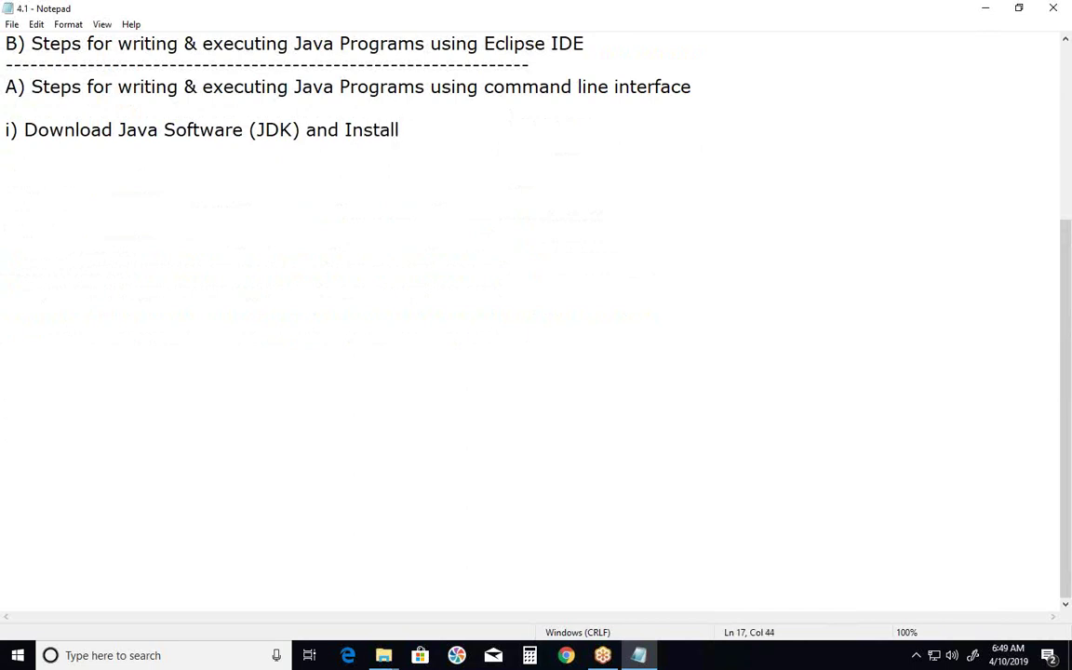
- Add the item "ii) Set Java Environment variable in the OS Environment", leaving a blank line above it
{"action": "key", "text": "Return"}
{"action": "key", "text": "Return"}
{"action": "type", "text": "ii"}
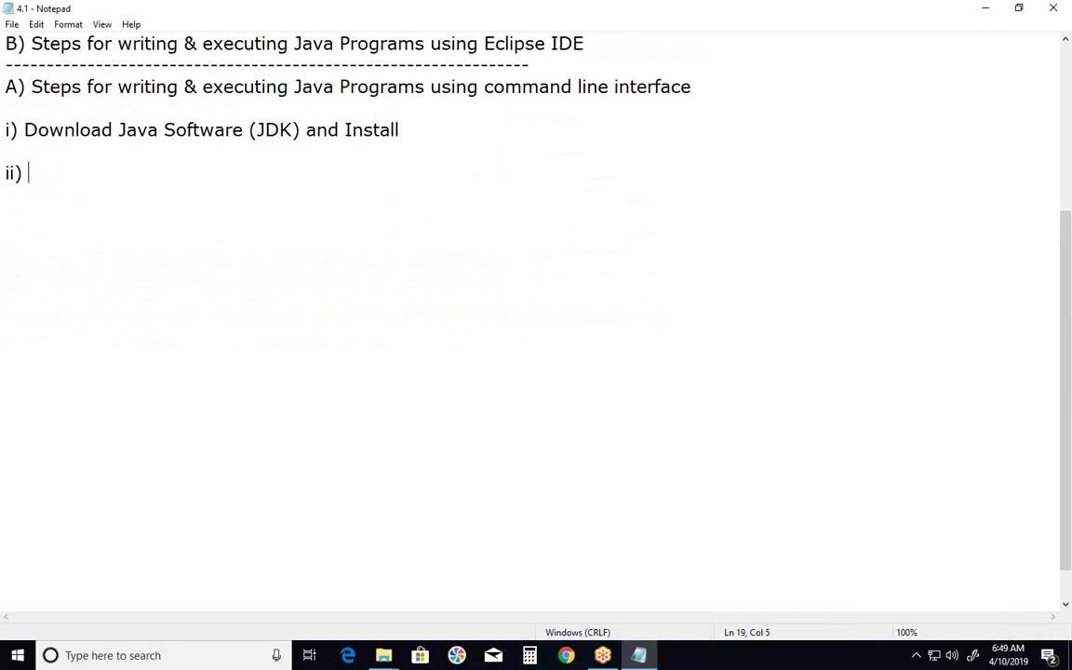
{"action": "type", "text": "Set Java Environment variable in"}
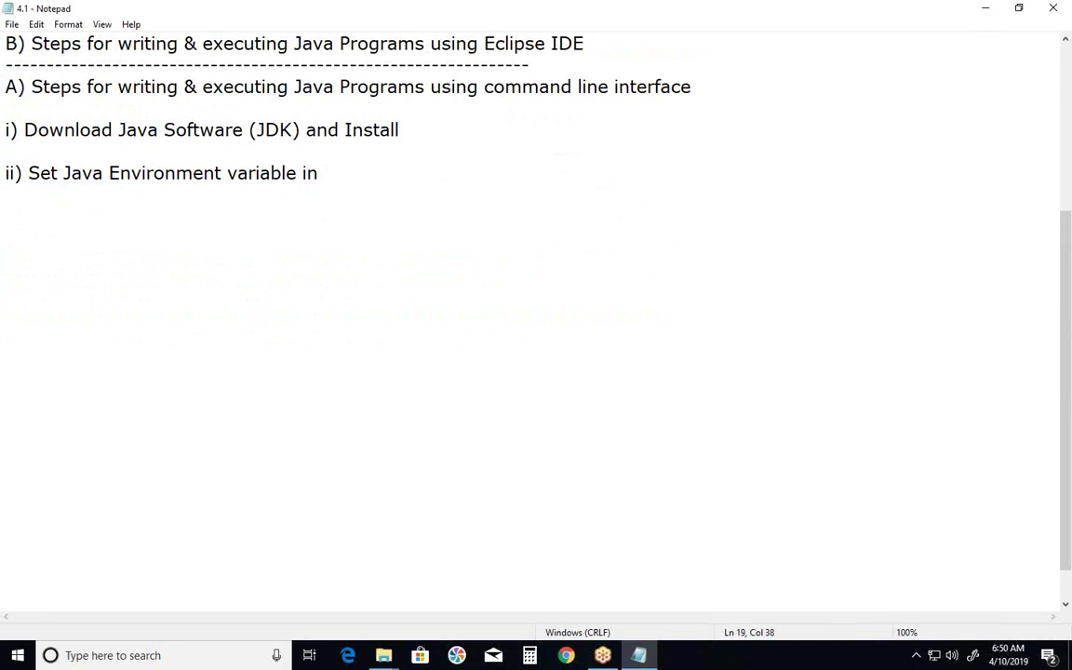
{"action": "type", "text": "the "}
{"action": "type", "text": "OS "}
{"action": "type", "text": "Envi"}
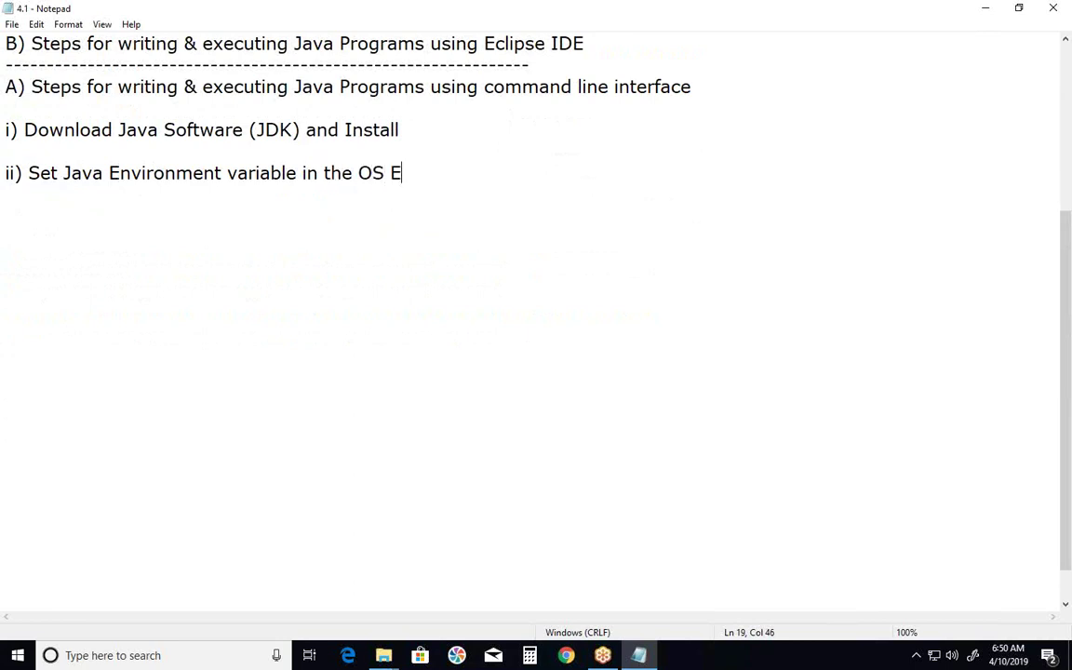
{"action": "type", "text": "ronment"}
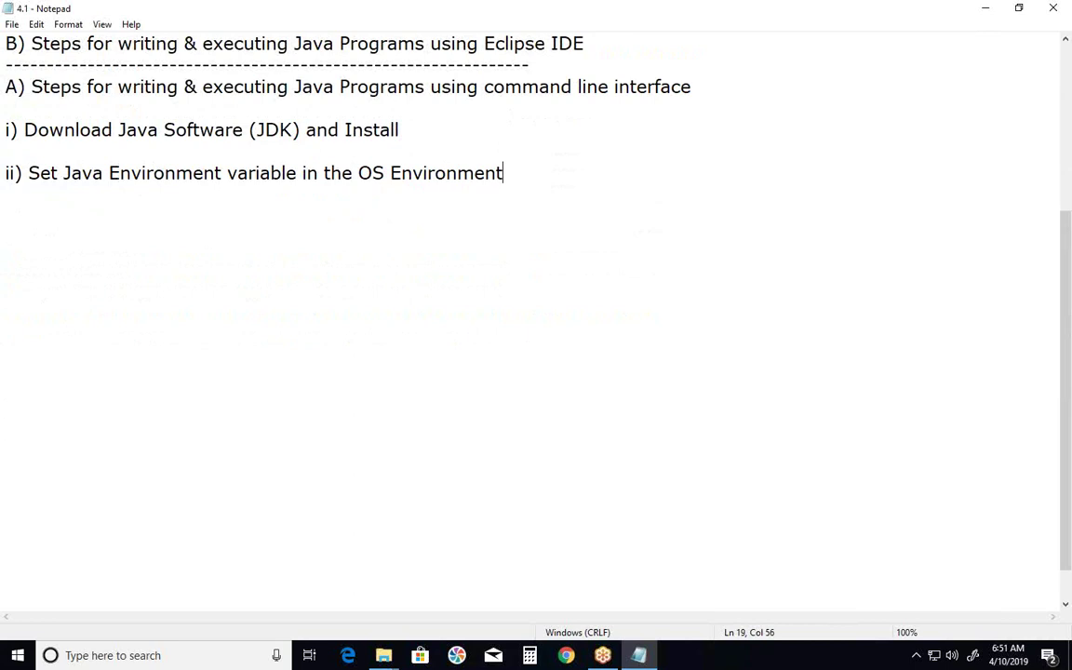
- Add the item "iii) Write a Java Program in Notepad and save with ".java" extension" after a blank line
{"action": "left_click", "coordinate": [54, 222]}
{"action": "type", "text": "iii)"}
{"action": "type", "text": "Write "}
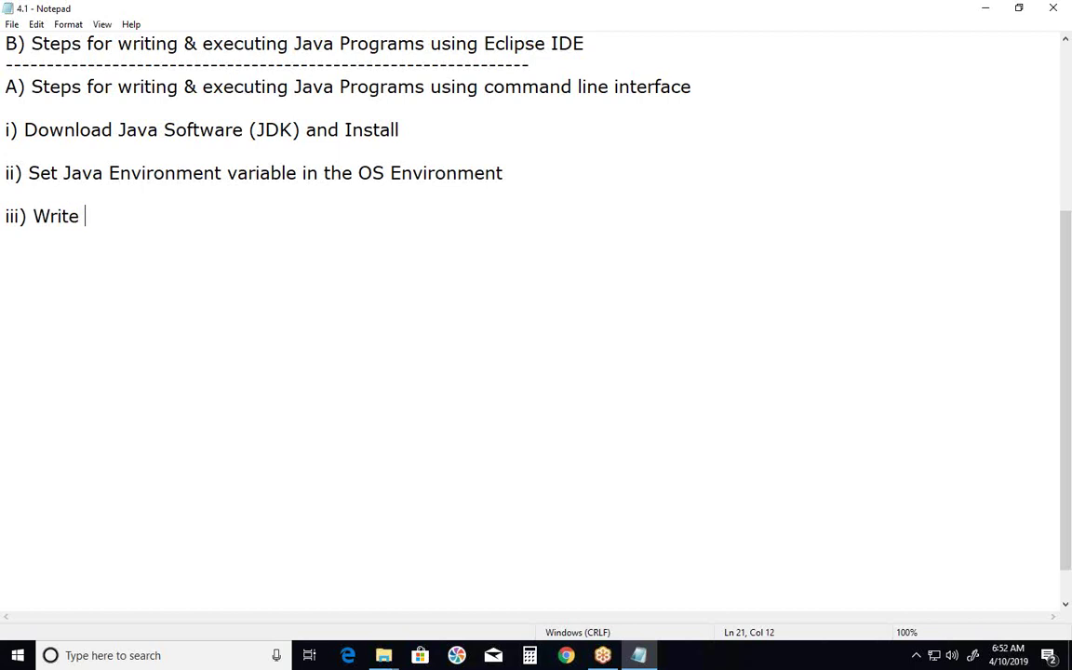
{"action": "type", "text": "a Java Prog"}
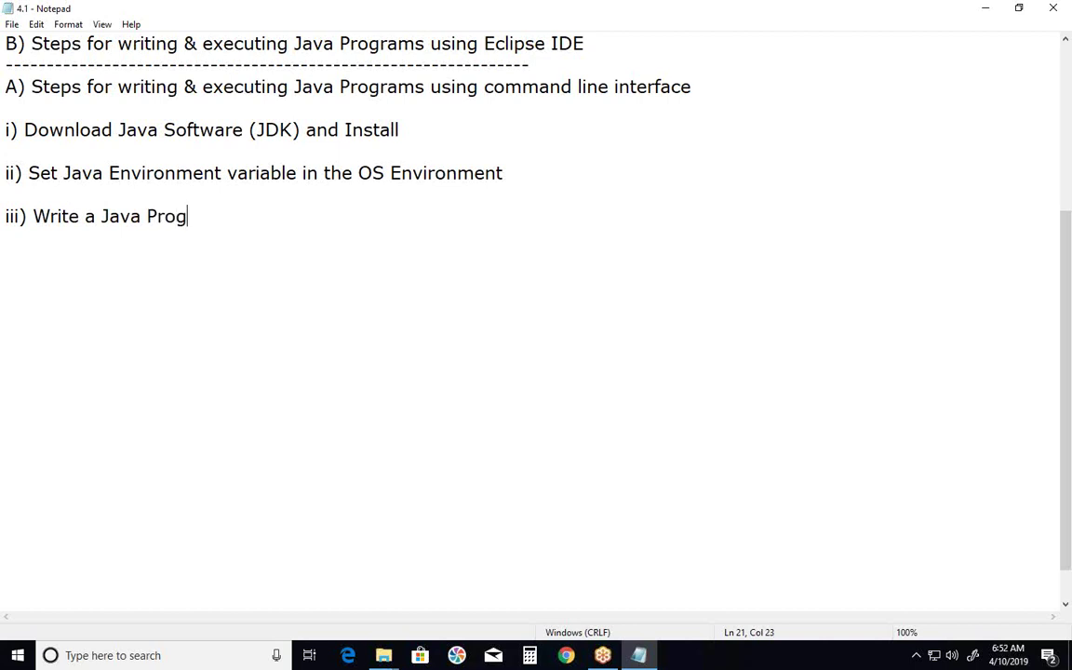
{"action": "type", "text": "ram in No"}
{"action": "type", "text": "t"}
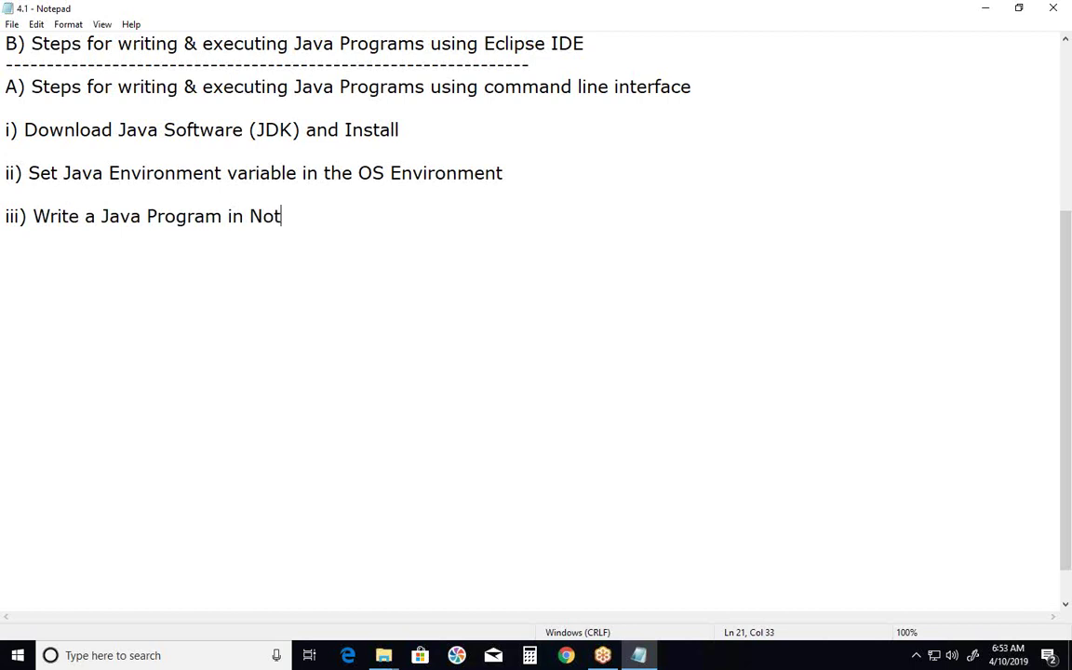
{"action": "type", "text": "epad and sav"}
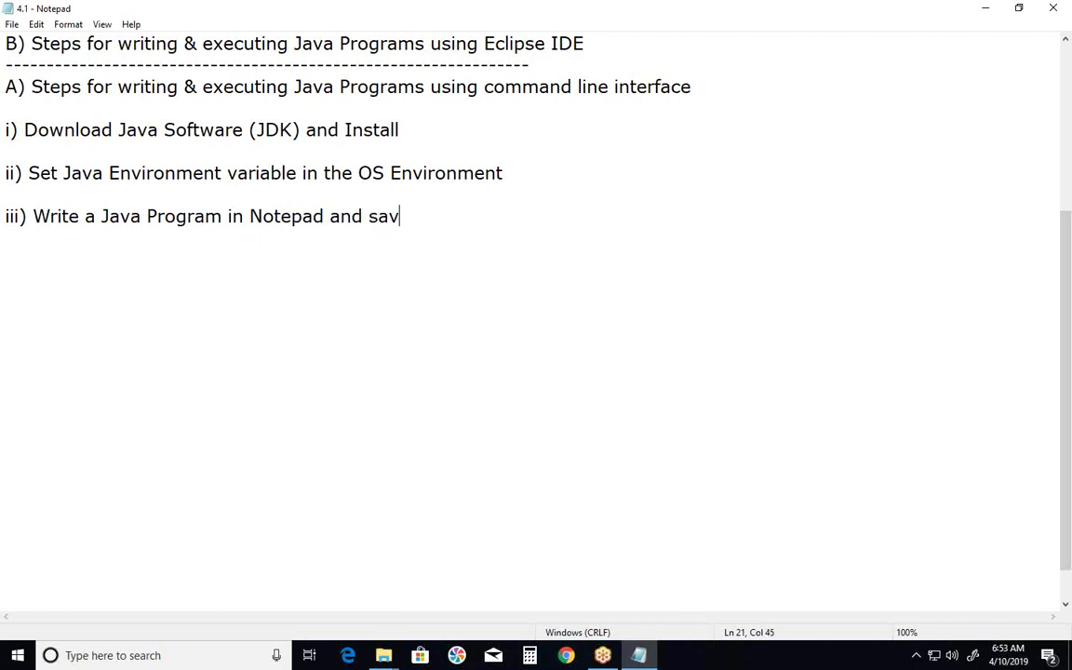
{"action": "type", "text": "e with \""}
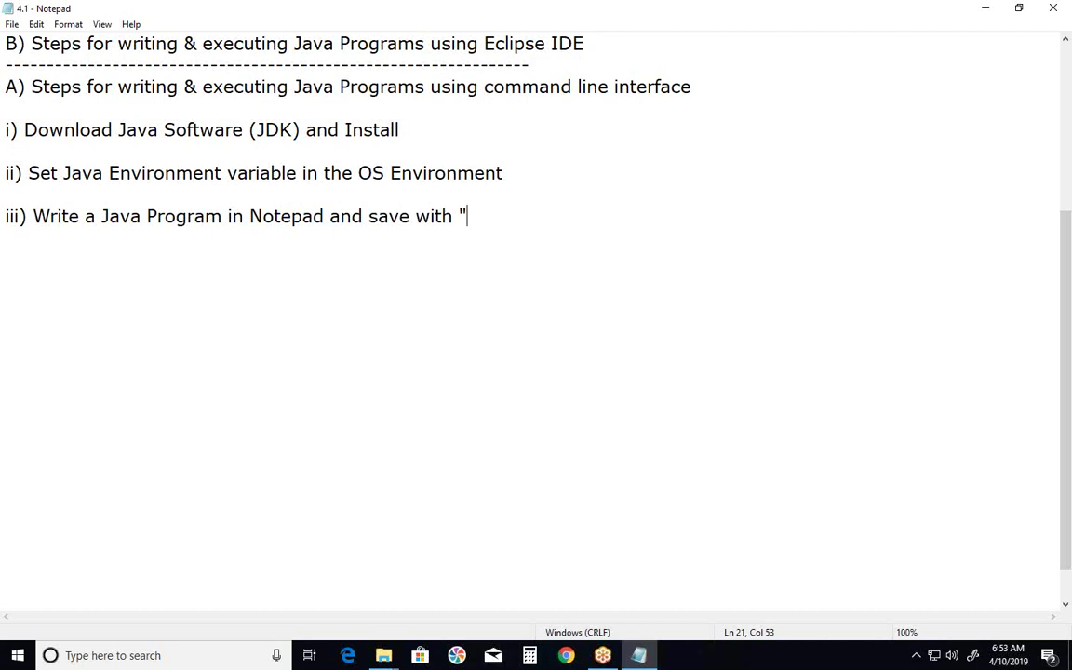
{"action": "type", "text": ".java\" exten"}
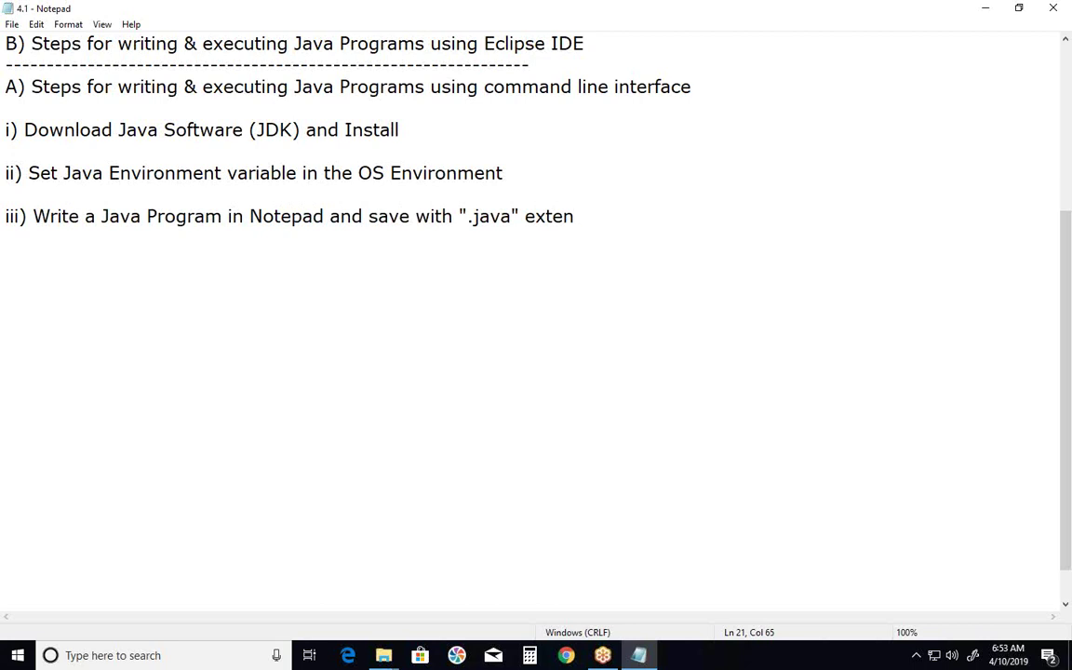
{"action": "type", "text": "sion"}
- After a blank line, add the item "iv) Compile the program file in comman line prompt & Run....." and a dashed line below it
{"action": "key", "text": "Return"}
{"action": "key", "text": "Return"}
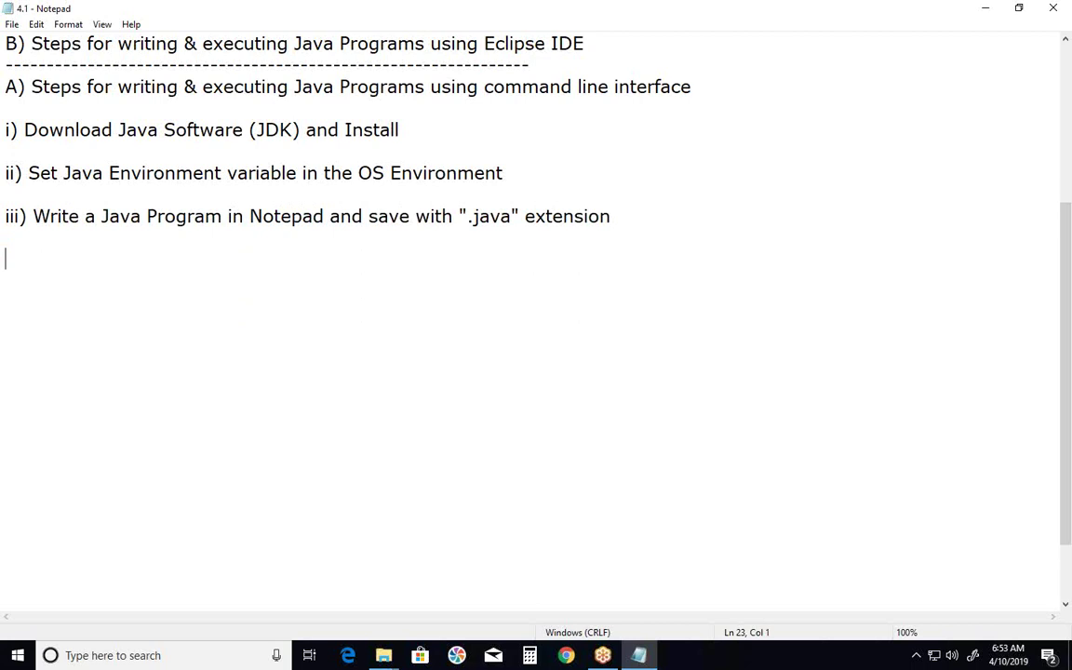
{"action": "type", "text": "iv) Comp"}
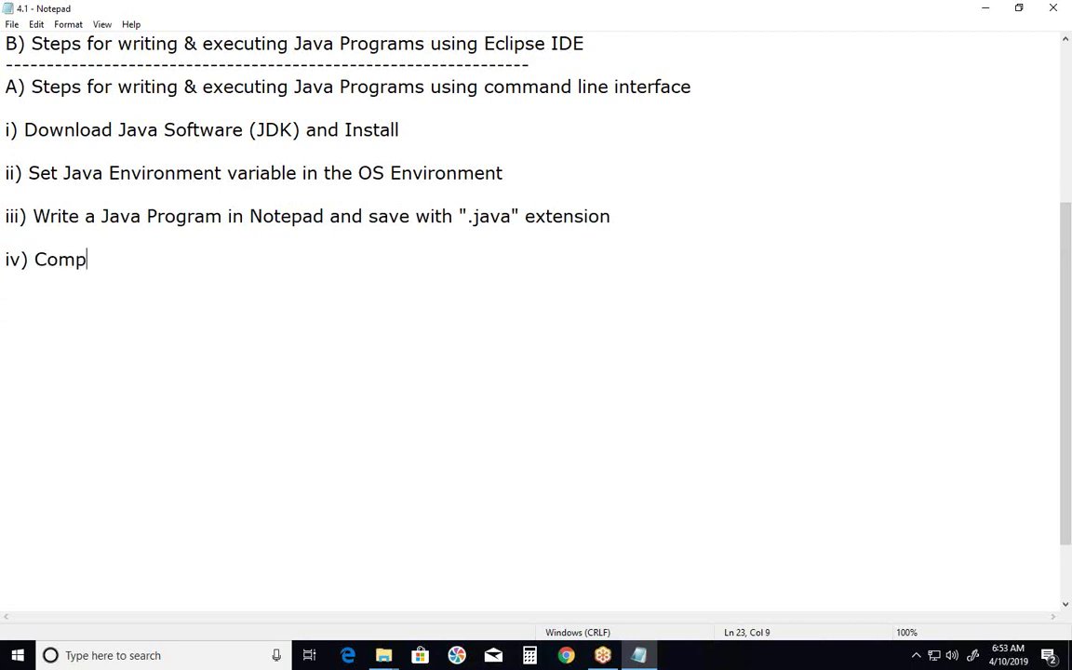
{"action": "type", "text": "ile the program"}
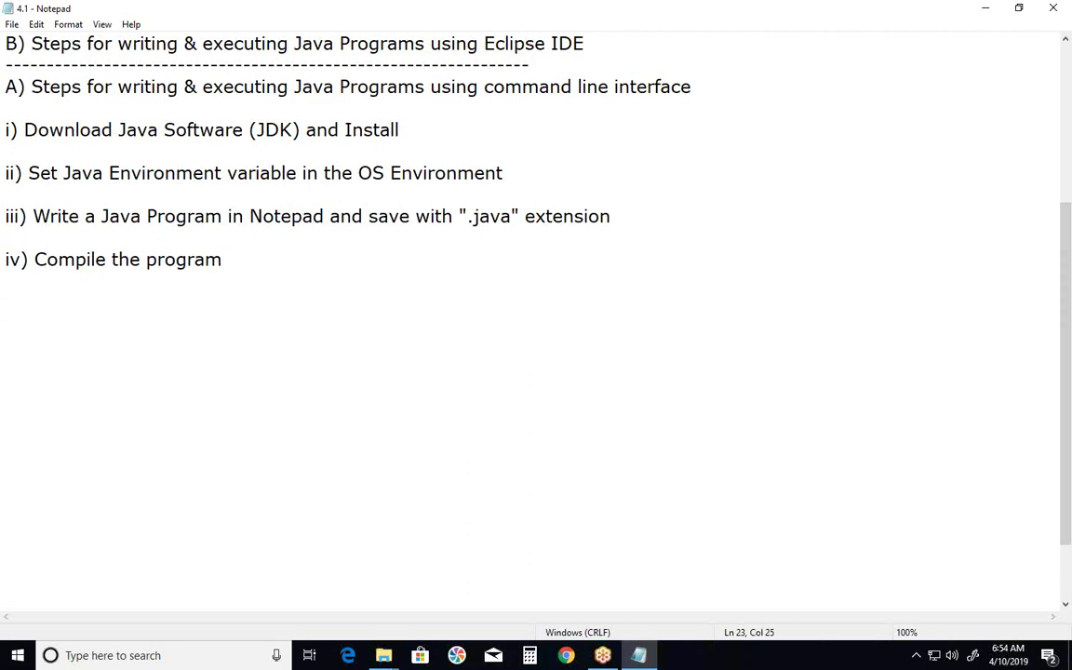
{"action": "type", "text": "file in commandli"}
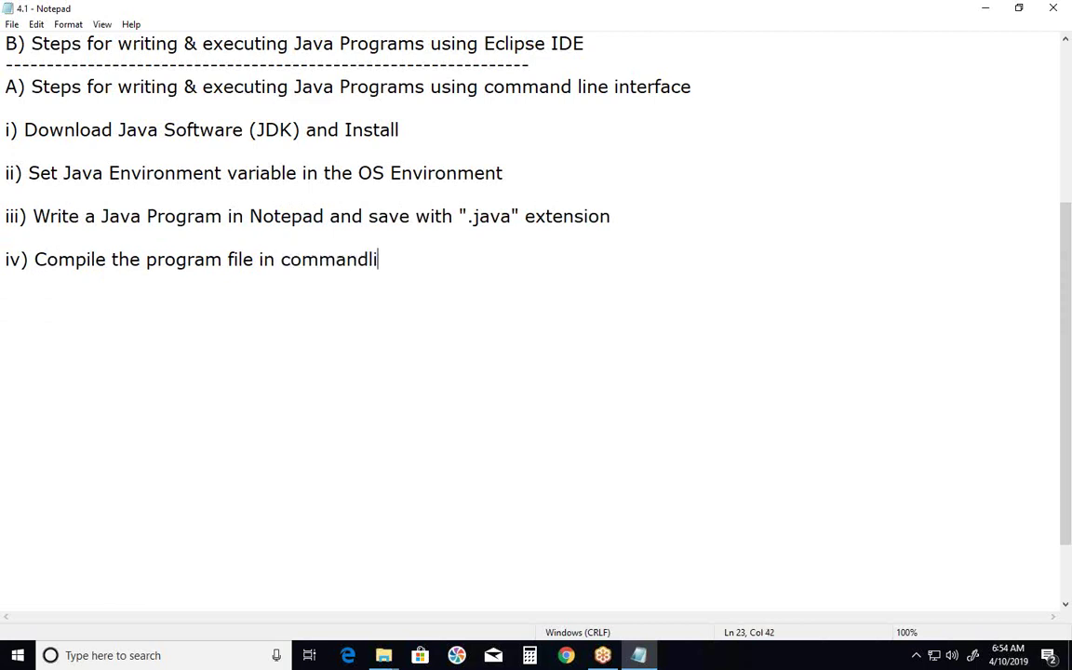
{"action": "key", "text": "BackSpace"}
{"action": "key", "text": "BackSpace"}
{"action": "key", "text": "BackSpace"}
{"action": "type", "text": "line prom"}
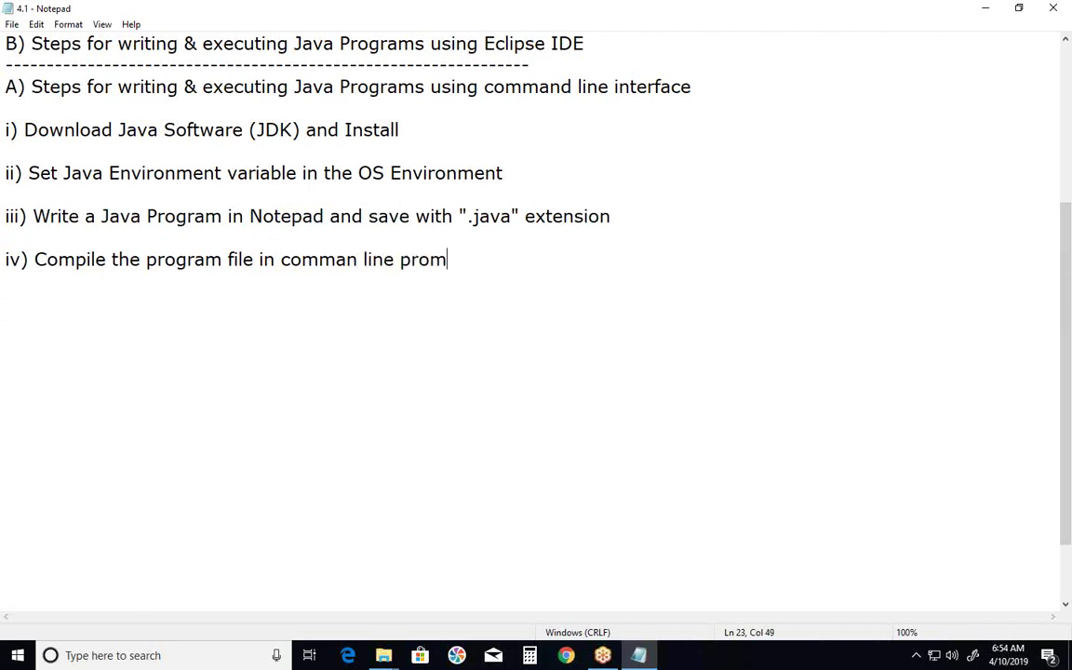
{"action": "type", "text": "pr"}
{"action": "key", "text": "BackSpace"}
{"action": "key", "text": "BackSpace"}
{"action": "type", "text": "t & Ru"}
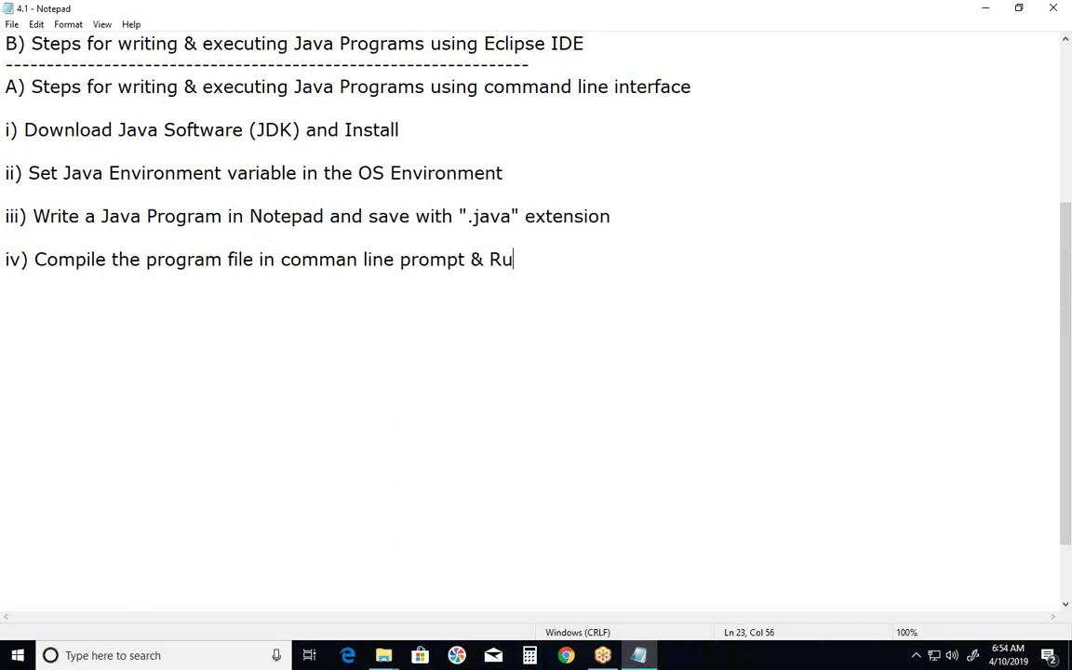
{"action": "type", "text": "n....."}
{"action": "key", "text": "Return"}
{"action": "type", "text": "------------------------------------------------------"}
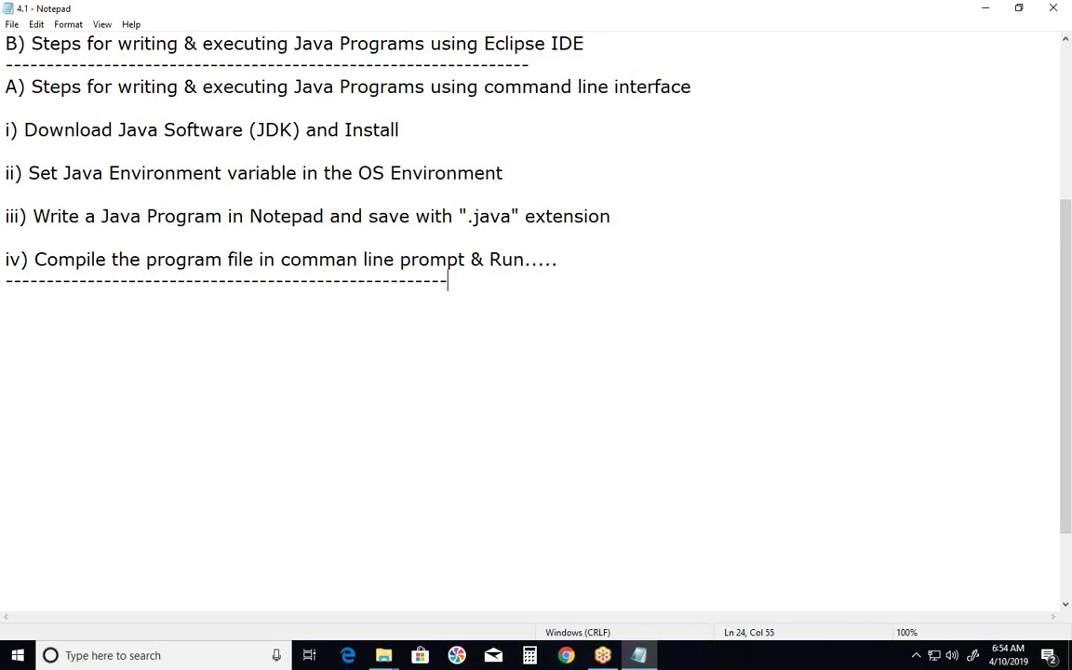
{"action": "key", "text": "Return"}
- Duplicate the "B) Steps for writing & executing Java Programs using Eclipse IDE" heading below the last dashed line
{"action": "scroll", "coordinate": [33, 168], "scroll_direction": "up", "scroll_amount": 4}
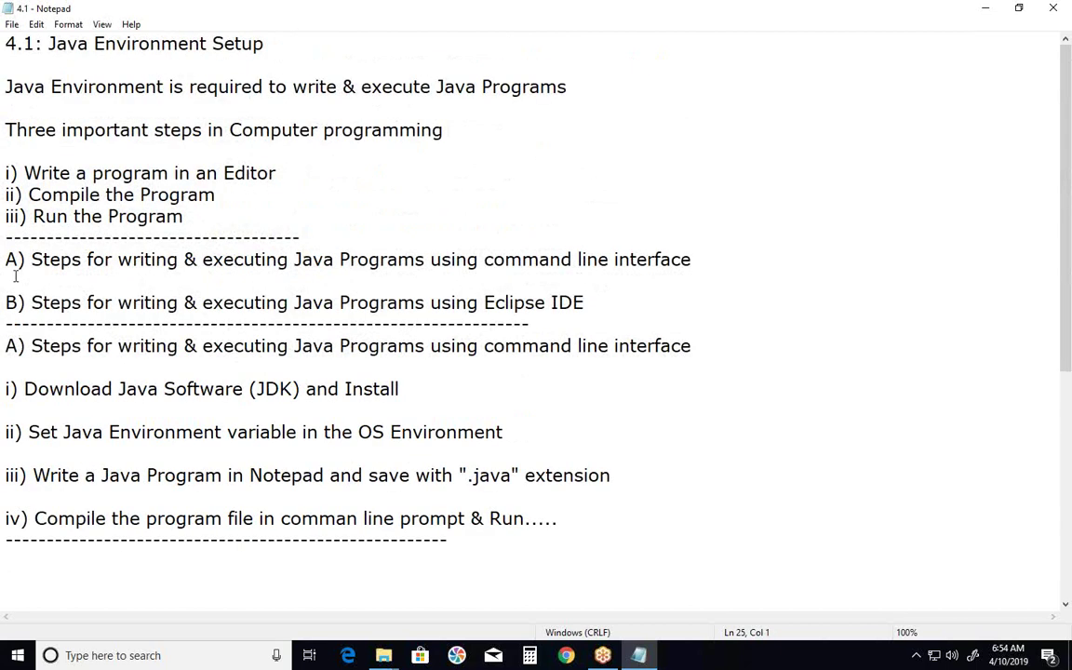
{"action": "left_click_drag", "start_coordinate": [3, 301], "coordinate": [4, 316]}
{"action": "key", "text": "ctrl+c"}
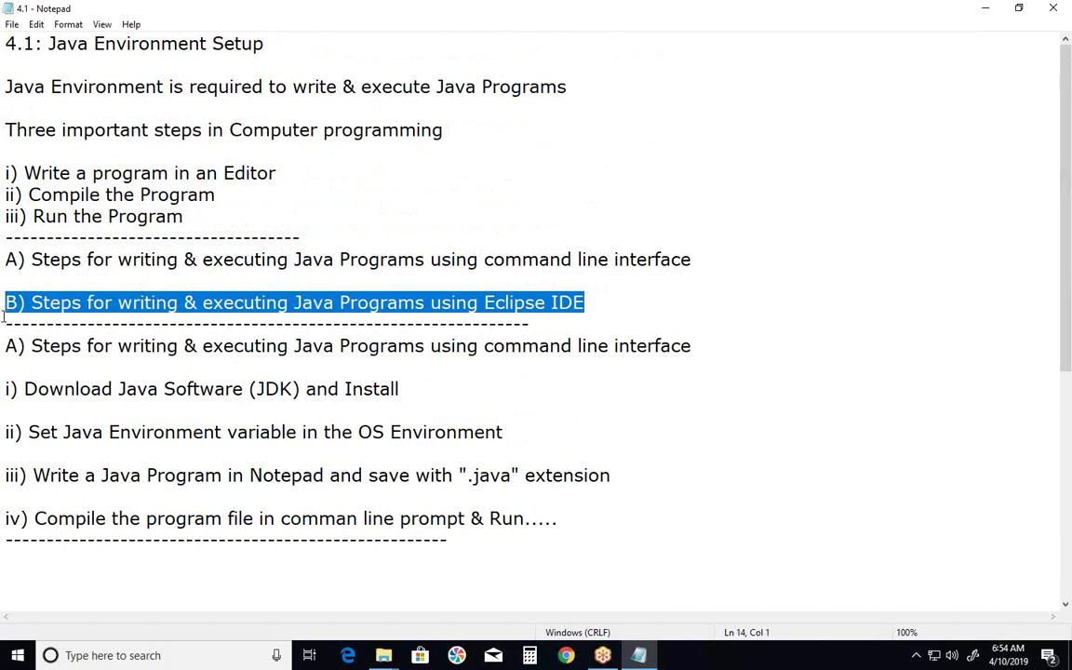
{"action": "scroll", "coordinate": [29, 445], "scroll_direction": "down", "scroll_amount": 3}
{"action": "left_click", "coordinate": [30, 380]}
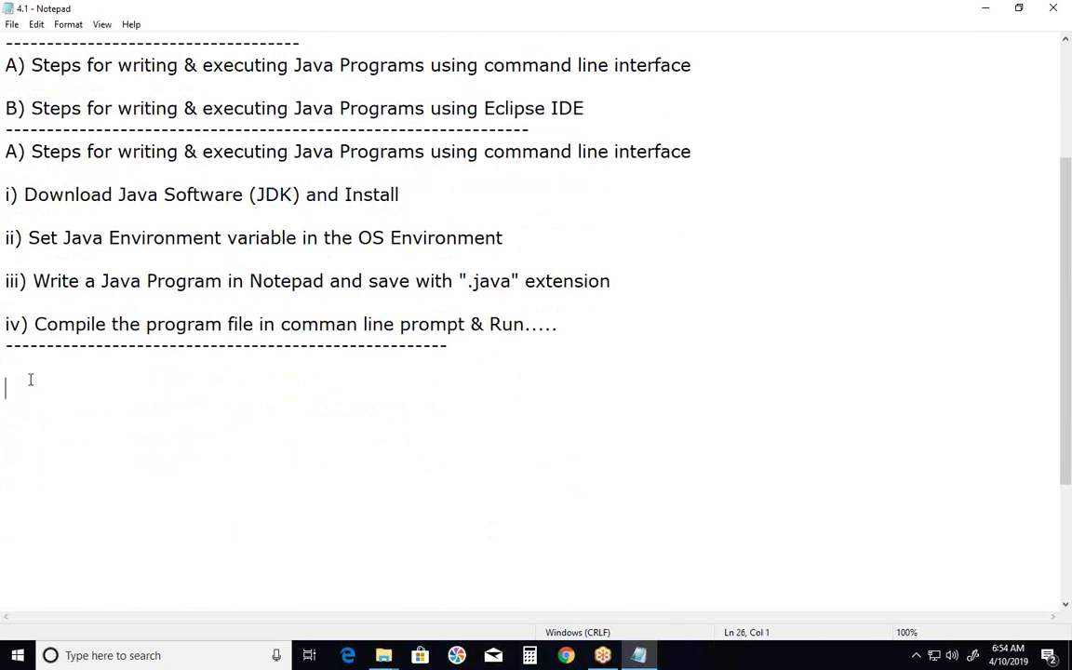
{"action": "key", "text": "ctrl+v"}
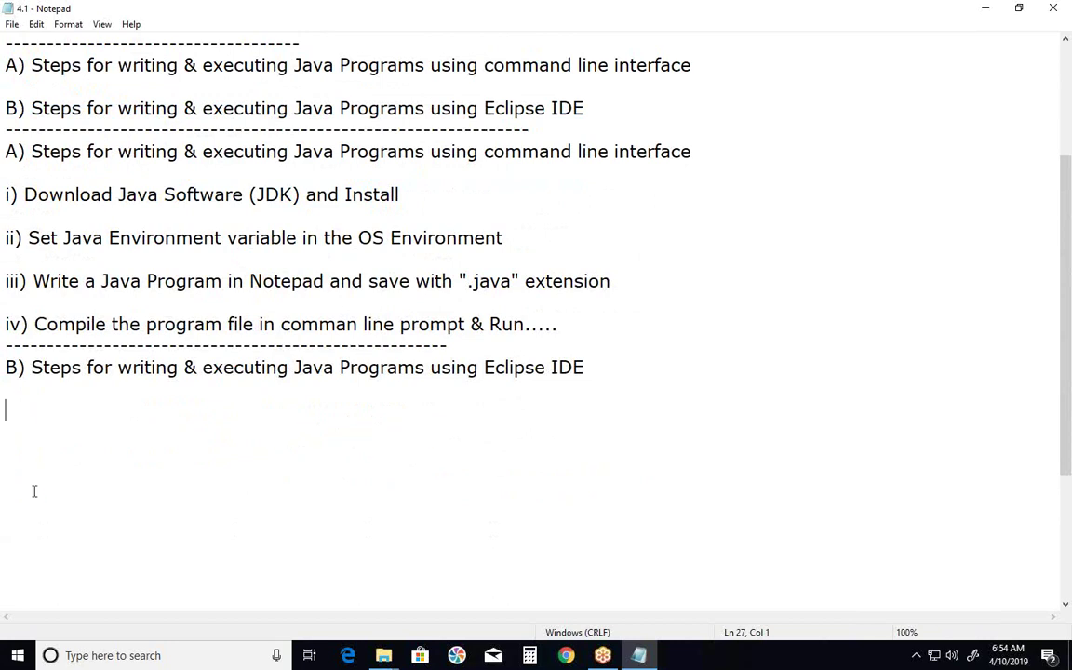
- Copy items i) and ii) from section A and place them under the repeated heading B, keeping a blank line above
{"action": "left_click_drag", "start_coordinate": [3, 203], "coordinate": [530, 236]}
{"action": "key", "text": "ctrl+c"}
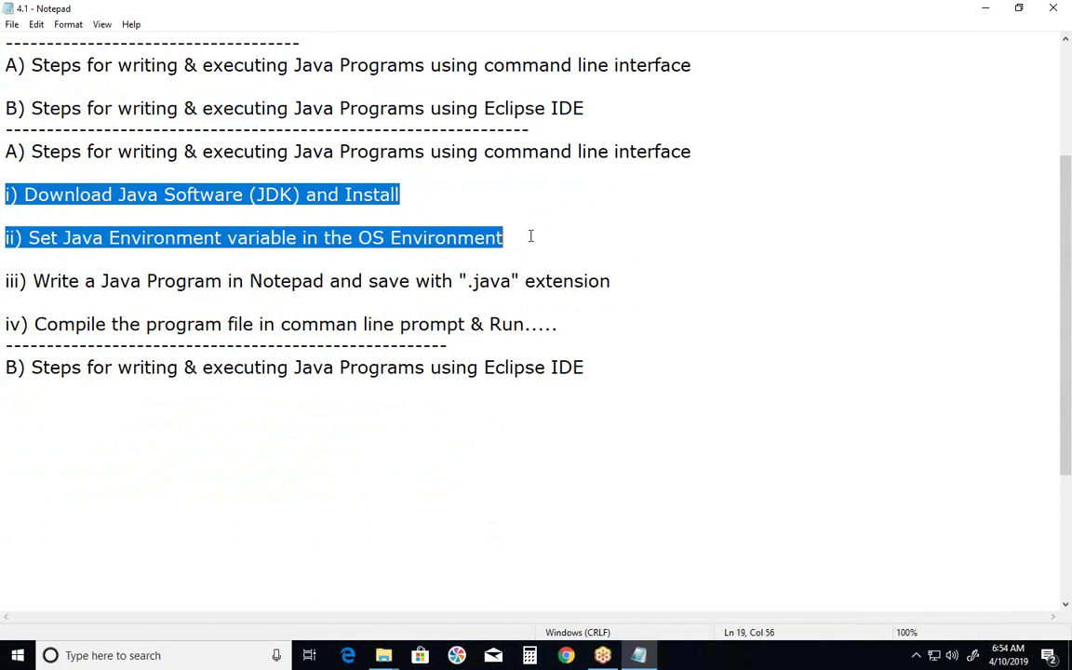
{"action": "left_click", "coordinate": [24, 410]}
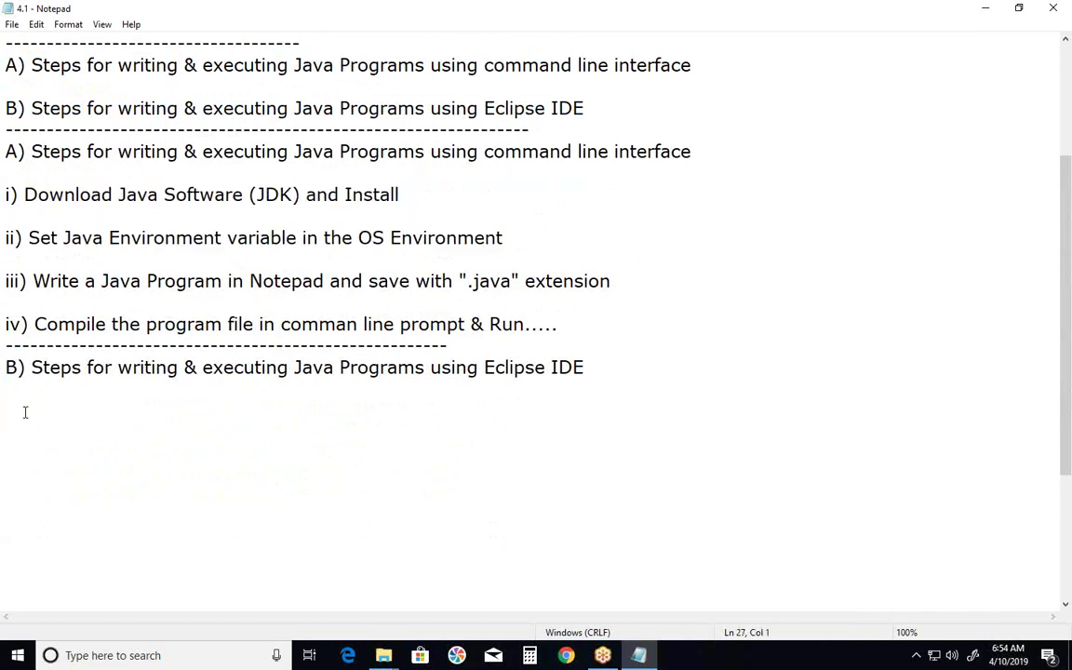
{"action": "key", "text": "ctrl+v"}
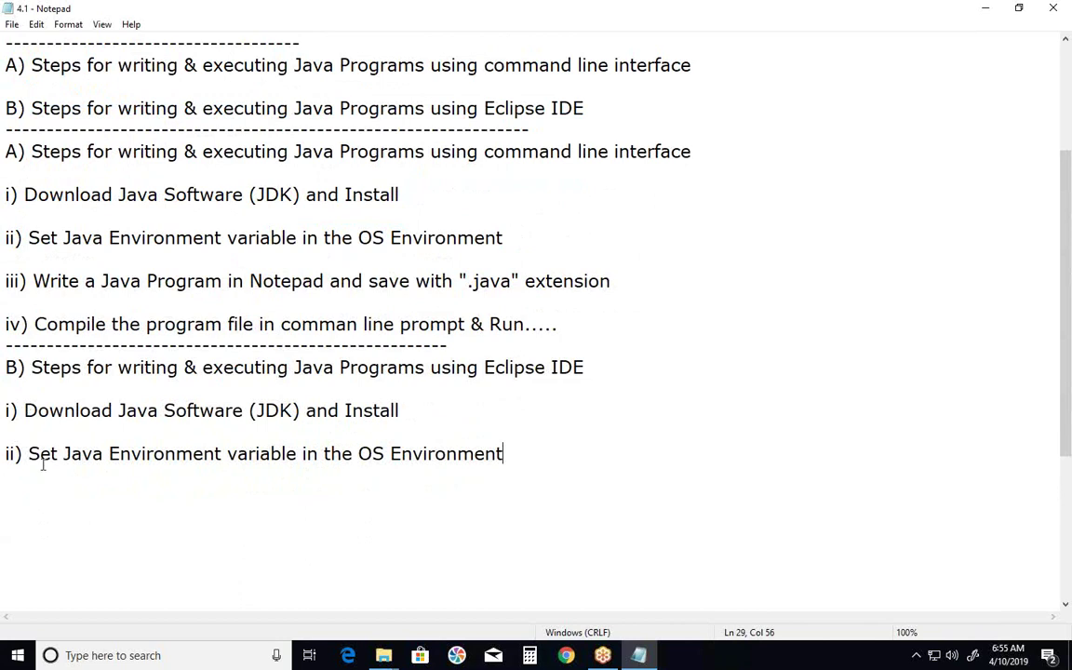
- Under section B, add the item "iii) Download Eclipse IDE & Extract" after a blank line, with a long run of blank lines below it
{"action": "key", "text": "Return"}
{"action": "key", "text": "Return"}
{"action": "type", "text": "iii) Dow"}
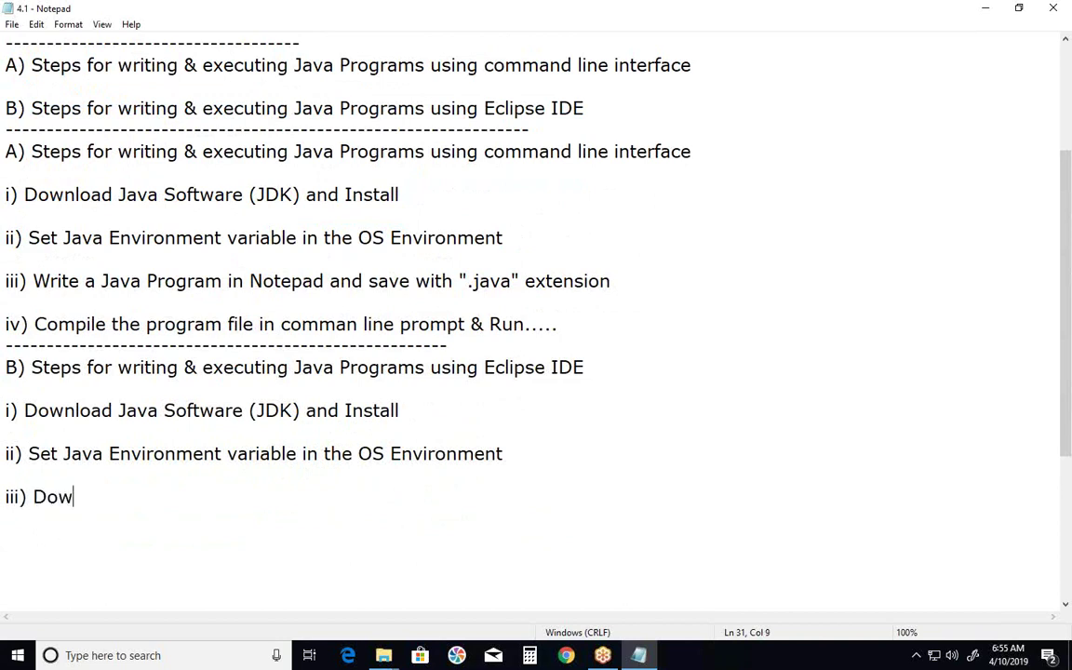
{"action": "type", "text": "nload Eclips"}
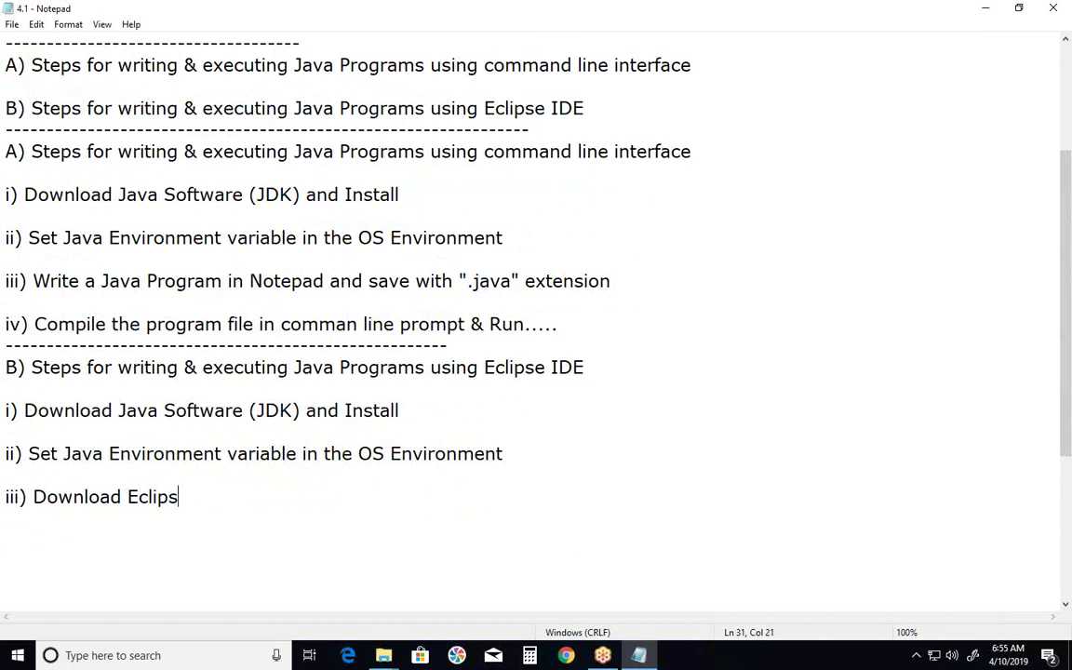
{"action": "type", "text": "e IDE"}
{"action": "key", "text": "Return"}
{"action": "key", "text": "Return"}
{"action": "key", "text": "Return"}
{"action": "key", "text": "Return"}
{"action": "key", "text": "Return"}
{"action": "key", "text": "Return"}
{"action": "key", "text": "Return"}
{"action": "key", "text": "Return"}
{"action": "key", "text": "Return"}
{"action": "key", "text": "Return"}
{"action": "key", "text": "Return"}
{"action": "key", "text": "Return"}
{"action": "key", "text": "Return"}
{"action": "key", "text": "Return"}
{"action": "key", "text": "Return"}
{"action": "key", "text": "Return"}
{"action": "key", "text": "Return"}
{"action": "key", "text": "Return"}
{"action": "key", "text": "Return"}
{"action": "key", "text": "Return"}
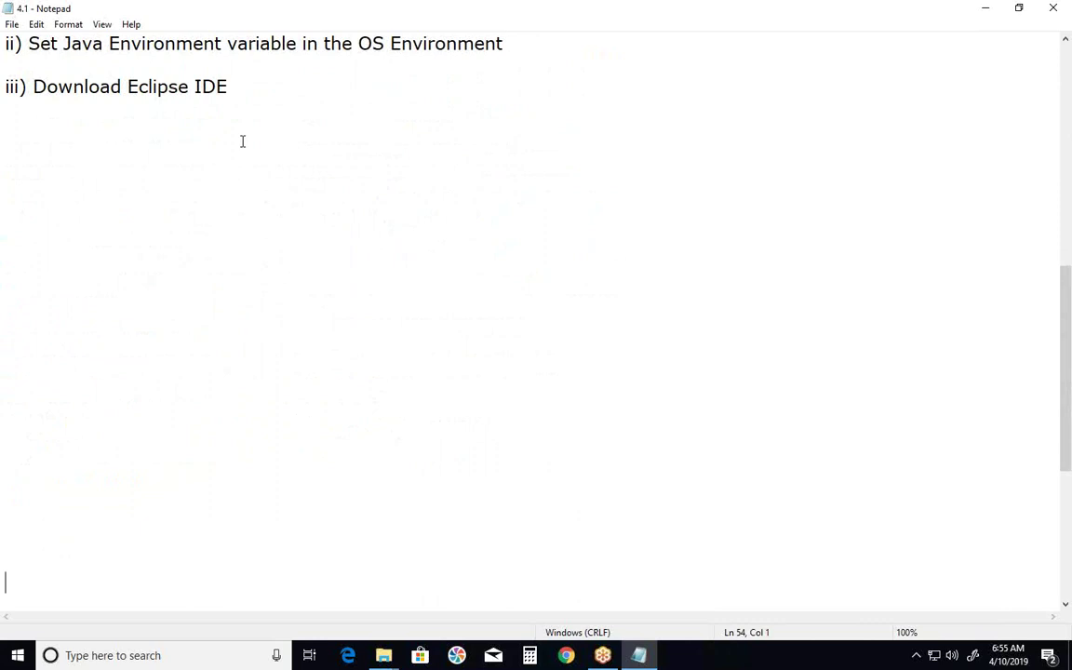
{"action": "left_click", "coordinate": [263, 93]}
{"action": "type", "text": "& Extract"}
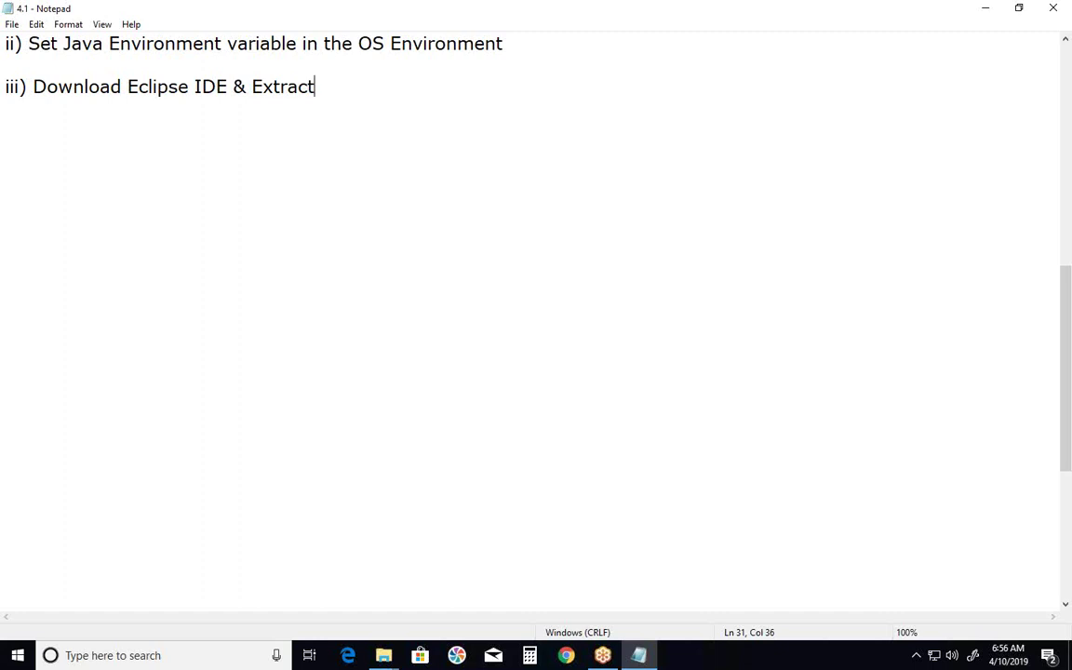
- Look into the eclipse folder on the desktop, highlight the eclipse application file, and return to the notes in Notepad
{"action": "left_click", "coordinate": [984, 8]}
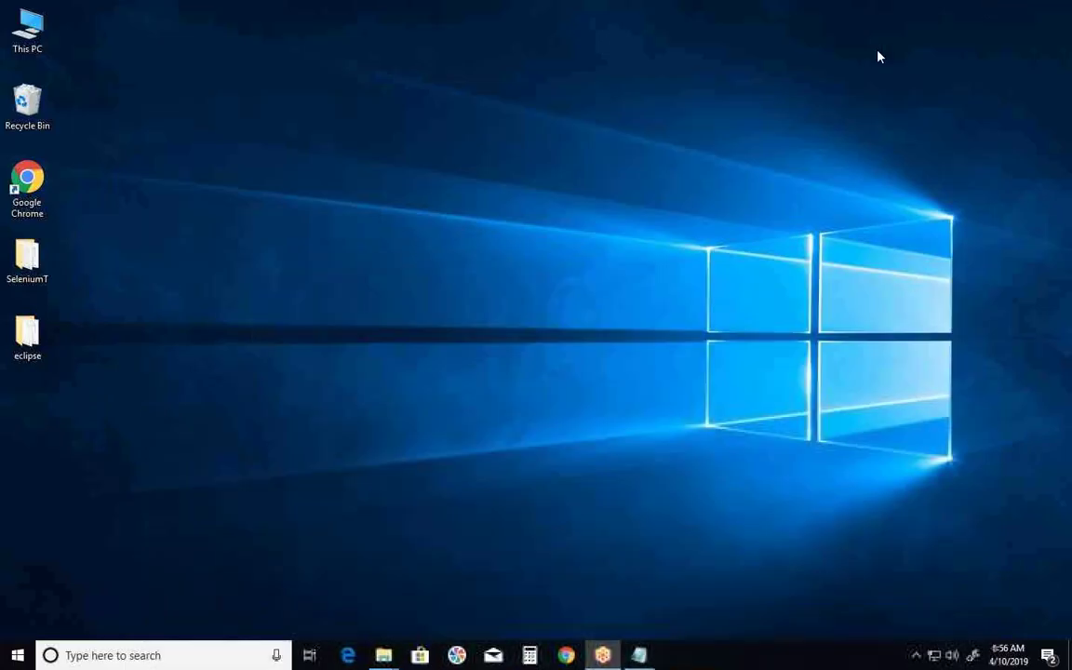
{"action": "double_click", "coordinate": [28, 333]}
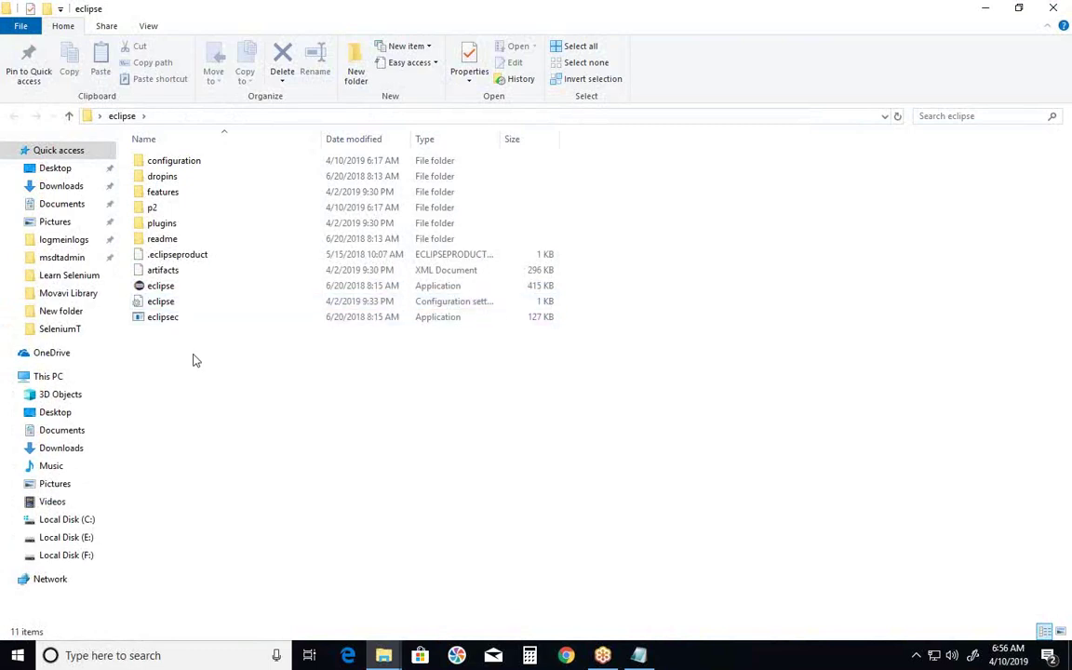
{"action": "left_click", "coordinate": [149, 293]}
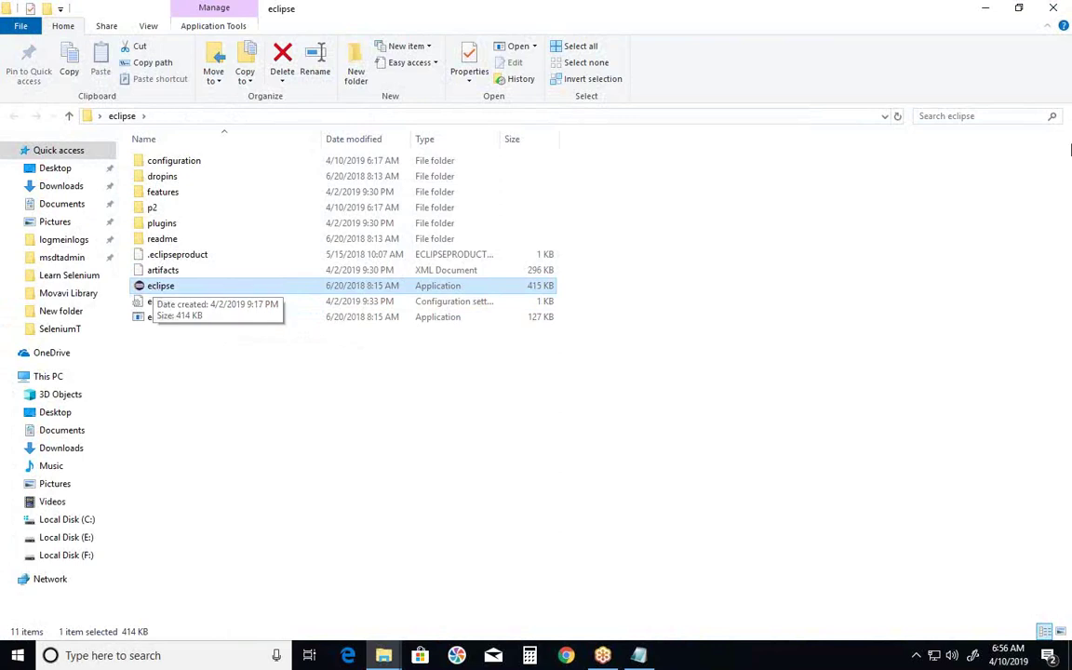
{"action": "left_click", "coordinate": [985, 7]}
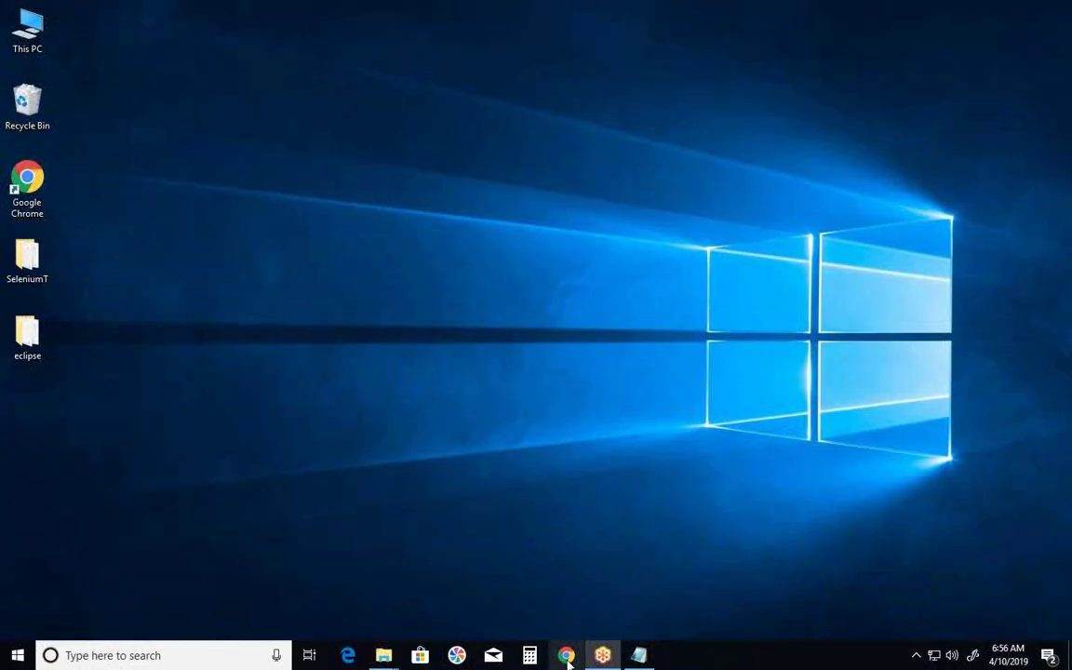
{"action": "left_click", "coordinate": [638, 654]}
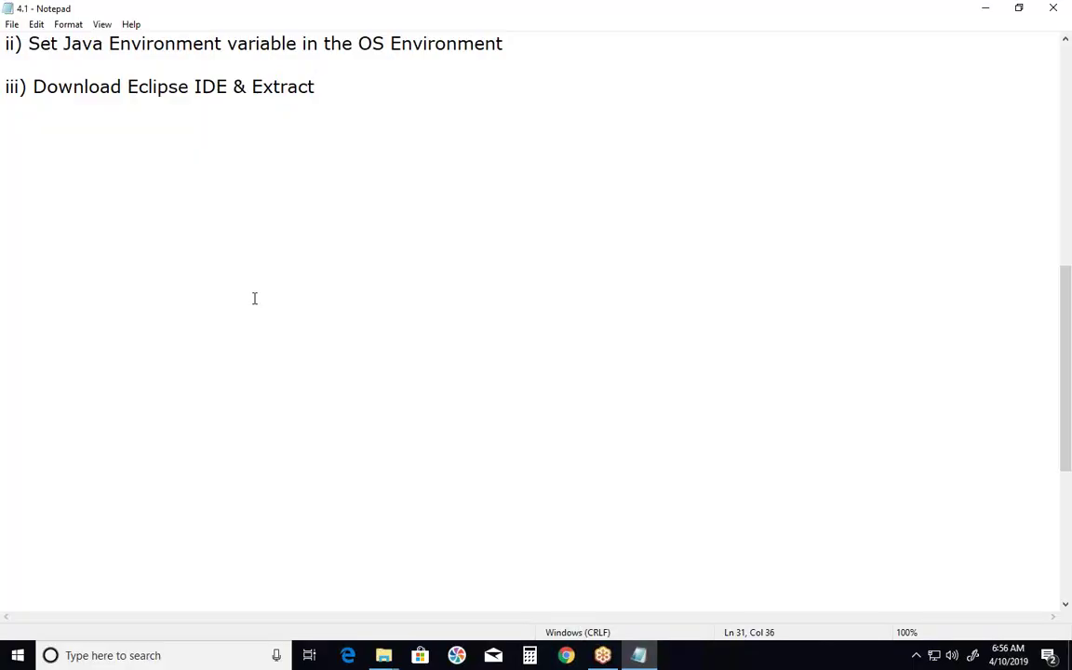
- Under section B, add the item "iv) Write Java Programs in Eclipse IDE & Run...." after a blank line, with a dashed line below it
{"action": "key", "text": "Return"}
{"action": "key", "text": "Return"}
{"action": "type", "text": "iv) "}
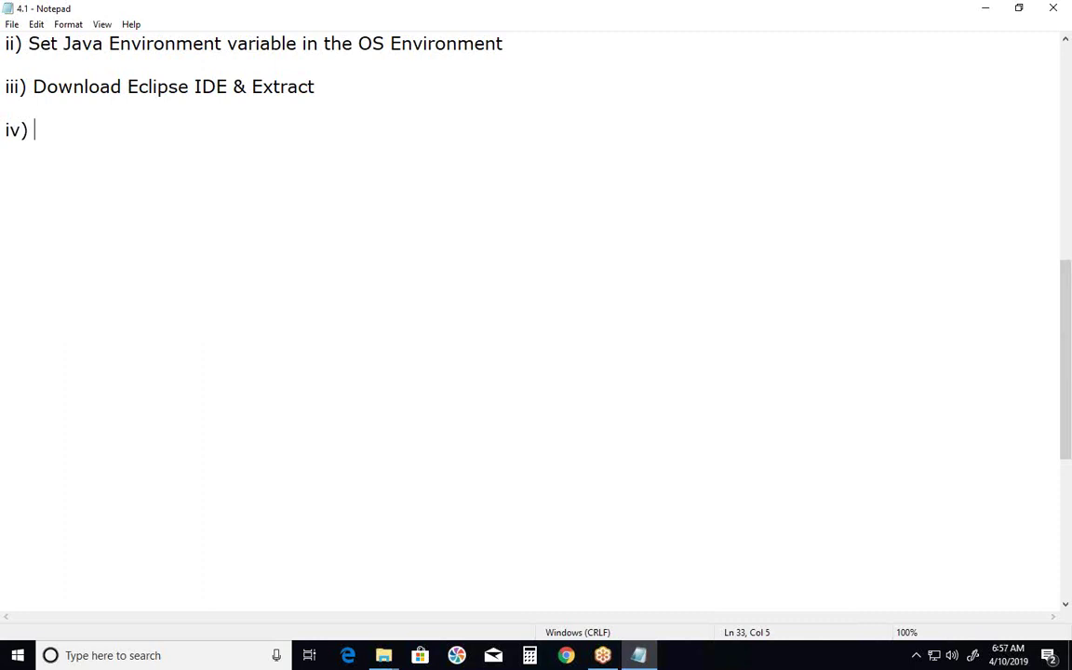
{"action": "type", "text": "Write J"}
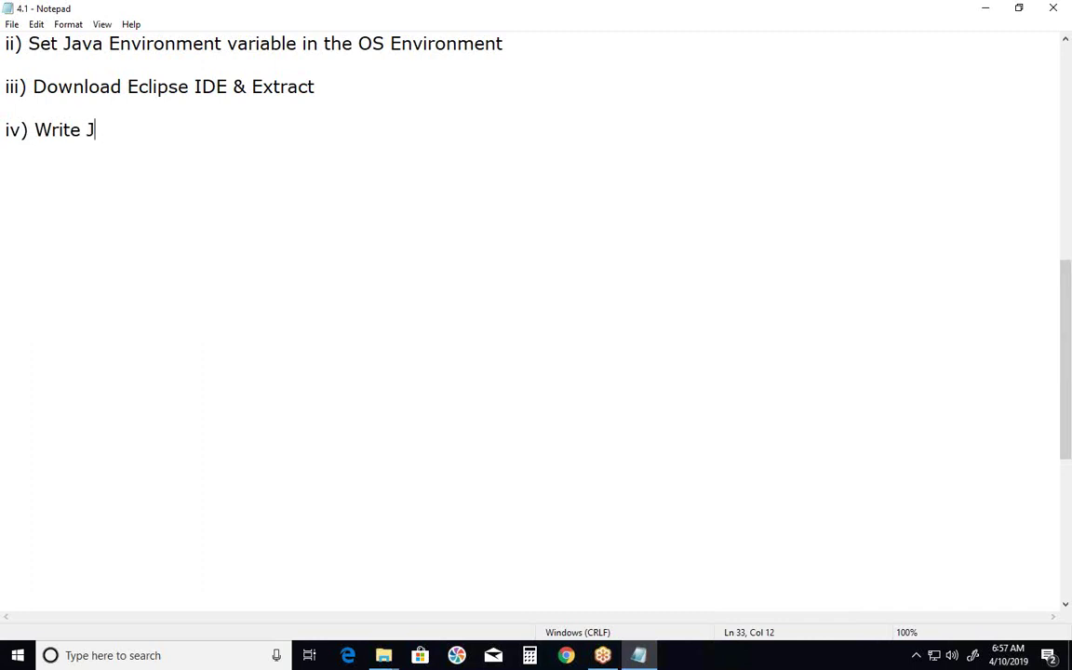
{"action": "type", "text": "ava Programs"}
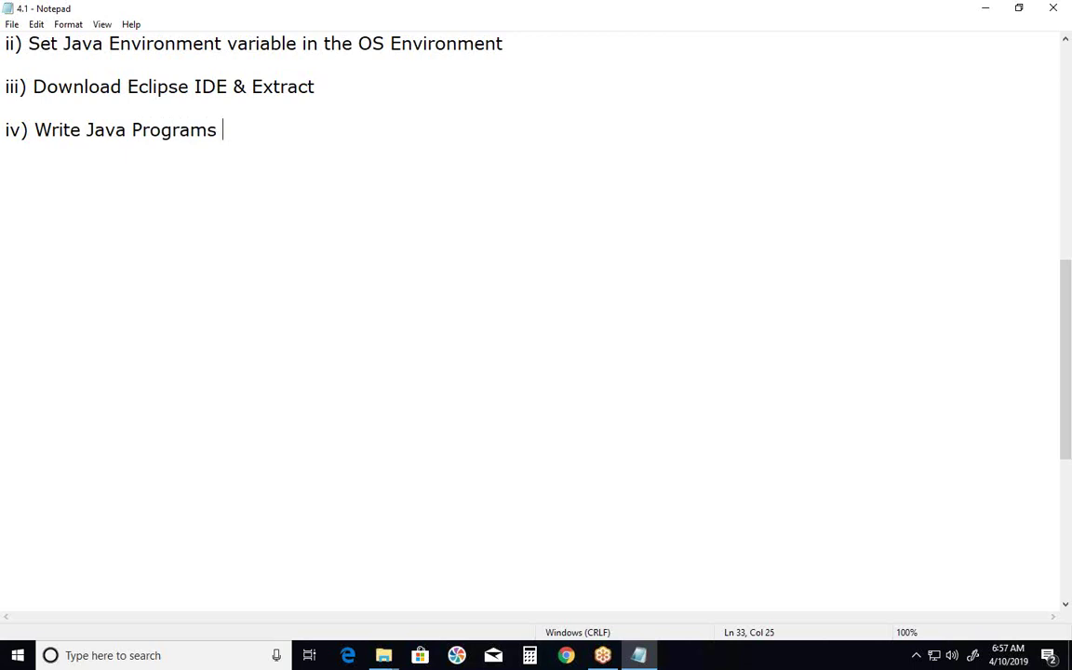
{"action": "type", "text": "in Eclips"}
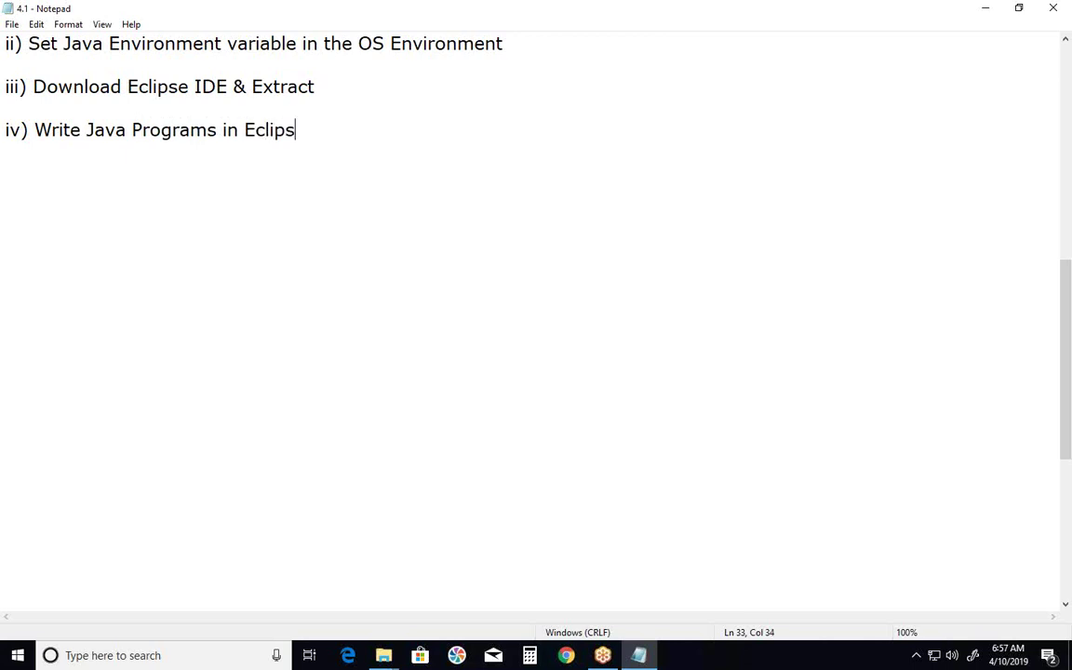
{"action": "type", "text": "e IDE &"}
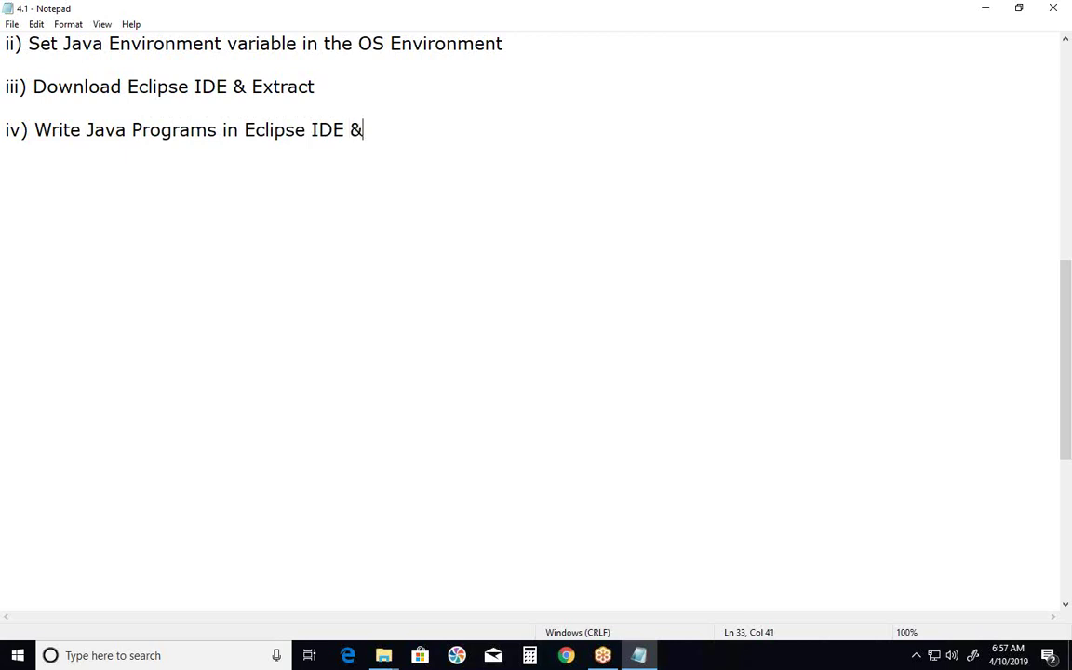
{"action": "type", "text": " Run...."}
{"action": "key", "text": "Return"}
{"action": "type", "text": "----------------------------------------------------------"}
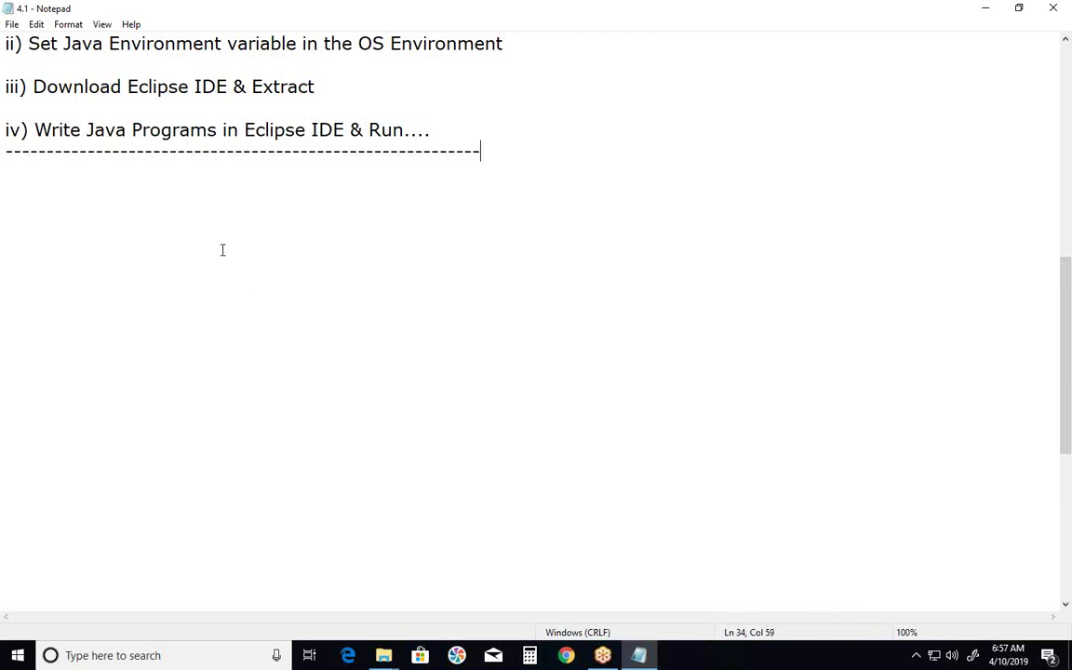
- Remove the blank lines between items i) to iv) in the Eclipse IDE section B
{"action": "scroll", "coordinate": [223, 249], "scroll_direction": "up", "scroll_amount": 3}
{"action": "scroll", "coordinate": [202, 291], "scroll_direction": "up", "scroll_amount": 1}
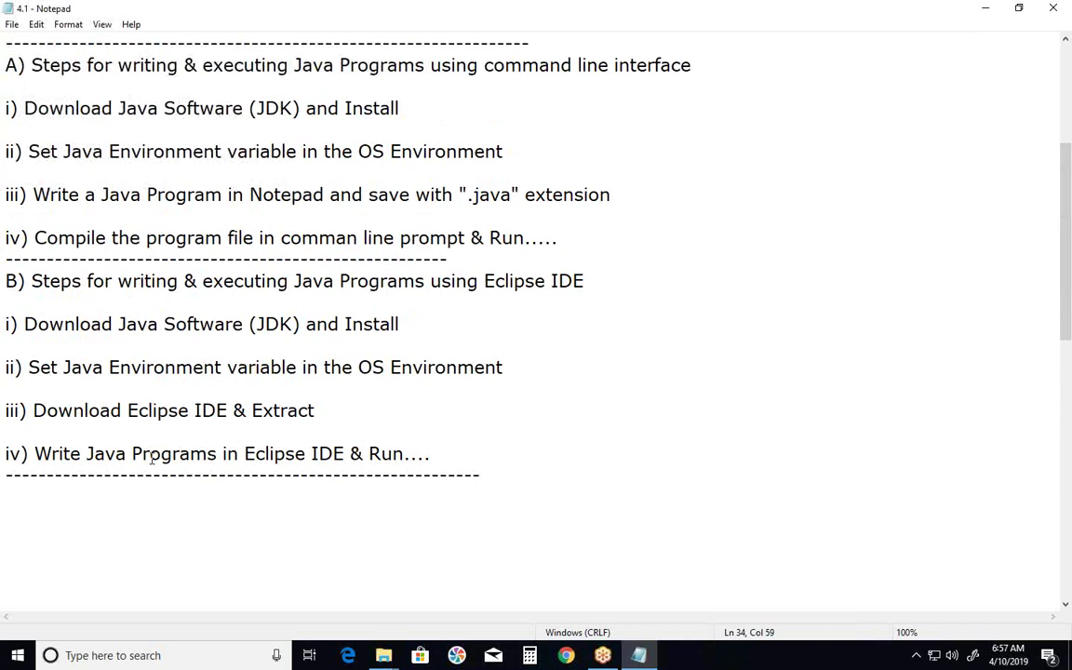
{"action": "scroll", "coordinate": [145, 464], "scroll_direction": "down", "scroll_amount": 1}
{"action": "scroll", "coordinate": [145, 465], "scroll_direction": "down", "scroll_amount": 1}
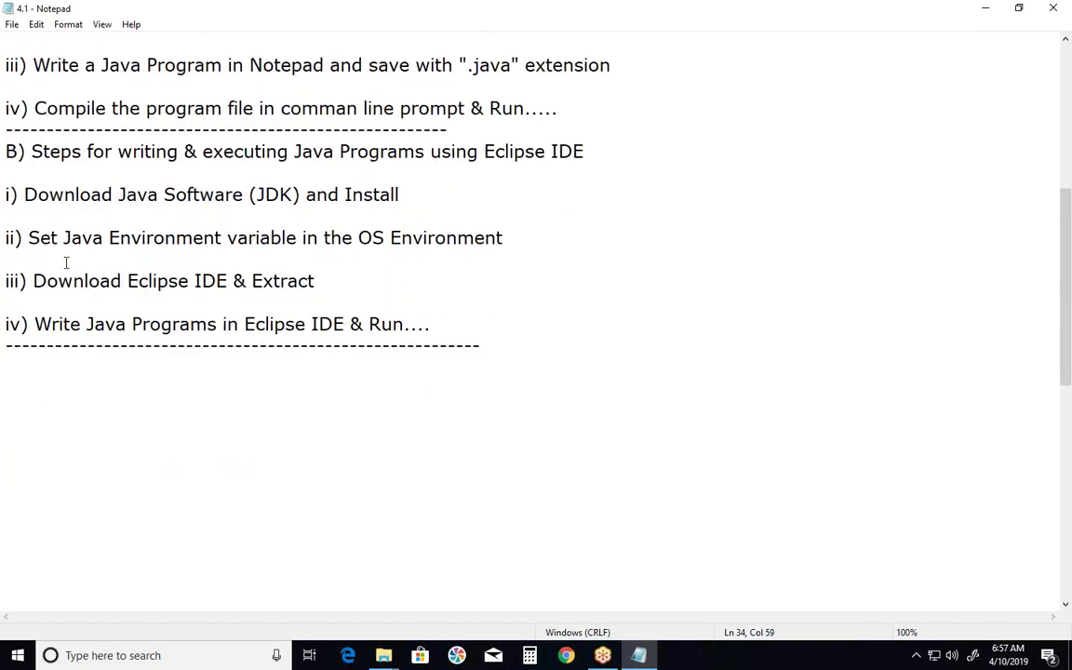
{"action": "left_click", "coordinate": [19, 214]}
{"action": "key", "text": "Delete"}
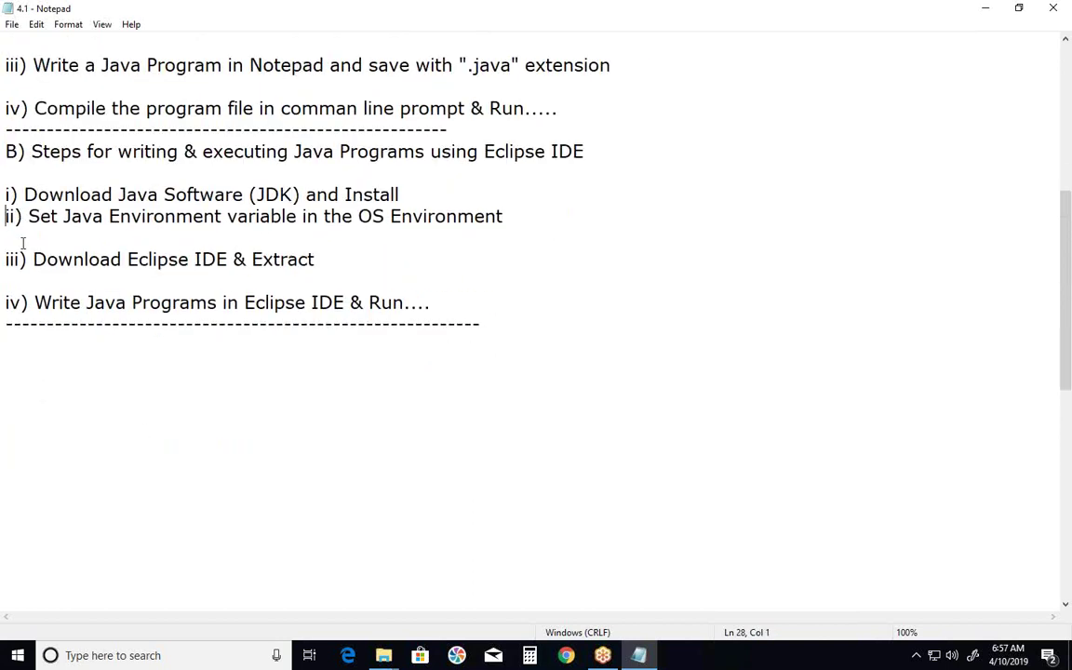
{"action": "left_click", "coordinate": [22, 240]}
{"action": "key", "text": "Delete"}
{"action": "left_click", "coordinate": [20, 256]}
{"action": "key", "text": "Delete"}
- Remove the blank lines between items i) to iv) in the command line interface section A
{"action": "scroll", "coordinate": [10, 218], "scroll_direction": "up", "scroll_amount": 4}
{"action": "left_click", "coordinate": [15, 256]}
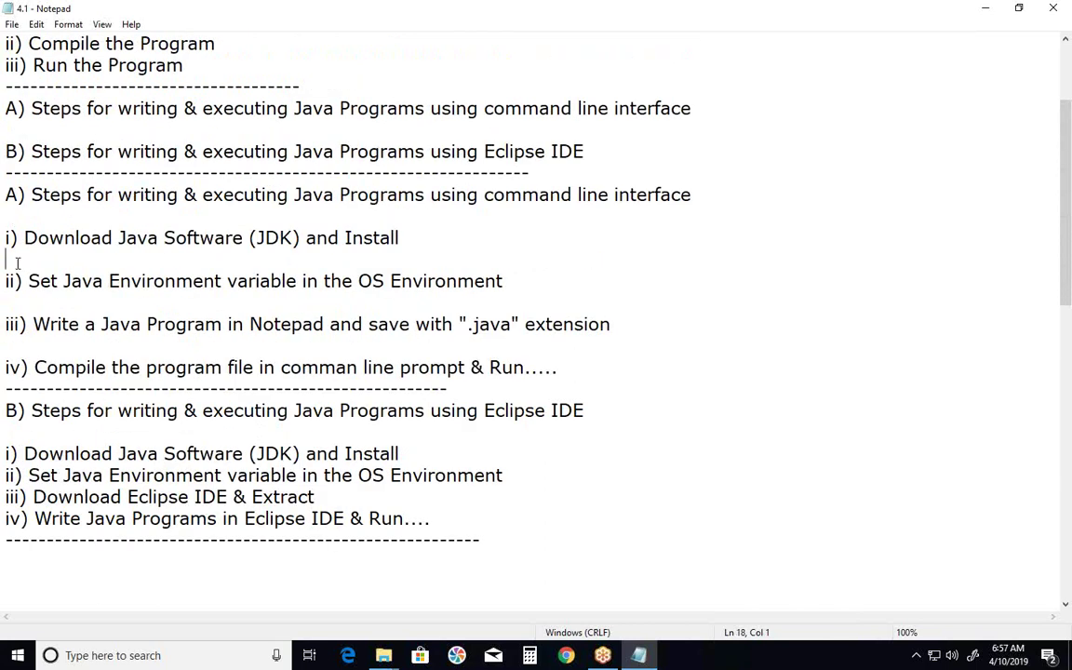
{"action": "key", "text": "Delete"}
{"action": "left_click", "coordinate": [24, 277]}
{"action": "key", "text": "Delete"}
{"action": "left_click", "coordinate": [29, 303]}
{"action": "key", "text": "Delete"}
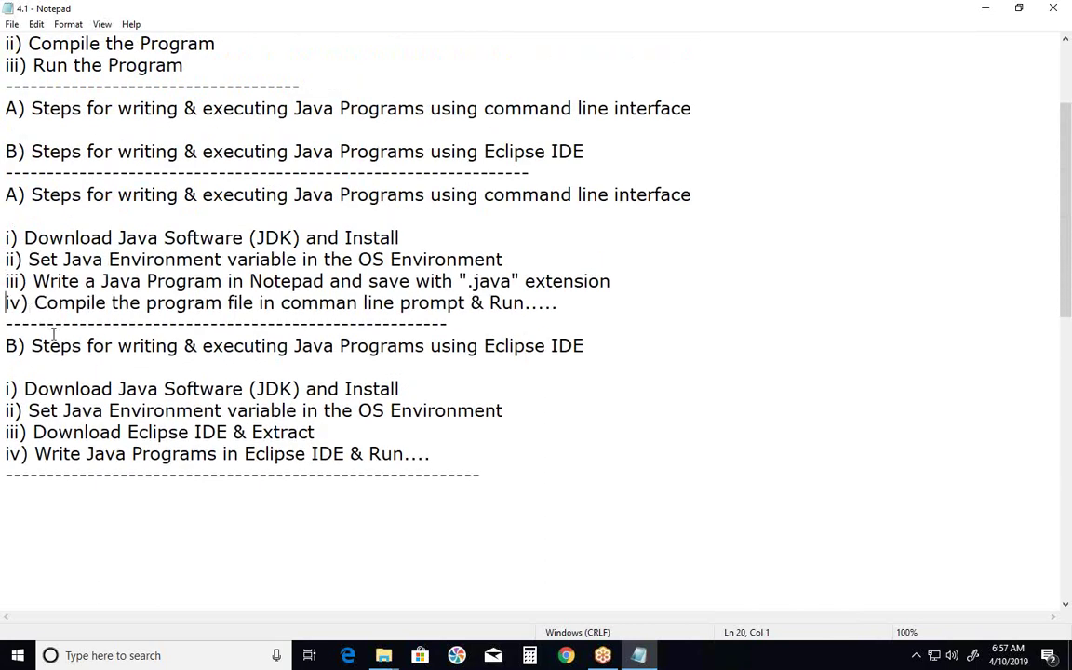
{"action": "scroll", "coordinate": [71, 363], "scroll_direction": "down", "scroll_amount": 3}
{"action": "scroll", "coordinate": [72, 363], "scroll_direction": "up", "scroll_amount": 2}
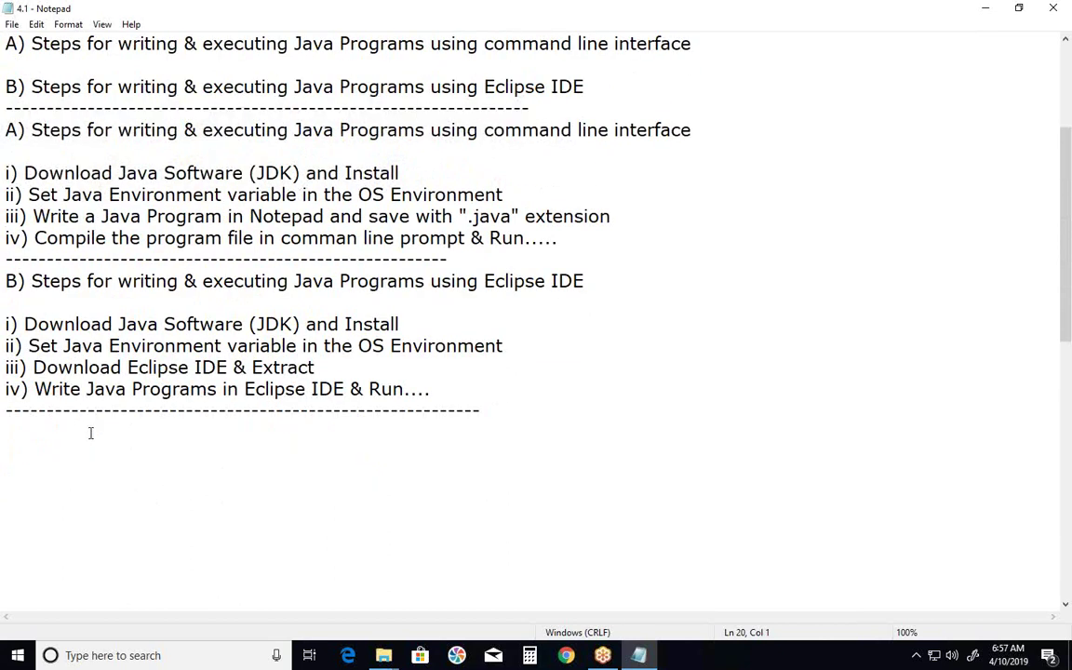
- Highlight the whole Eclipse IDE section B in the notes for review, and clear the selection
{"action": "scroll", "coordinate": [100, 363], "scroll_direction": "down", "scroll_amount": 2}
{"action": "scroll", "coordinate": [100, 363], "scroll_direction": "up", "scroll_amount": 2}
{"action": "left_click_drag", "start_coordinate": [5, 281], "coordinate": [478, 402]}
{"action": "left_click", "coordinate": [464, 457]}
- Copy the heading "A) Steps for writing & executing Java Programs using command line interface" to the end of the notes, followed by a blank line
{"action": "scroll", "coordinate": [136, 416], "scroll_direction": "down", "scroll_amount": 2}
{"action": "left_click", "coordinate": [54, 306]}
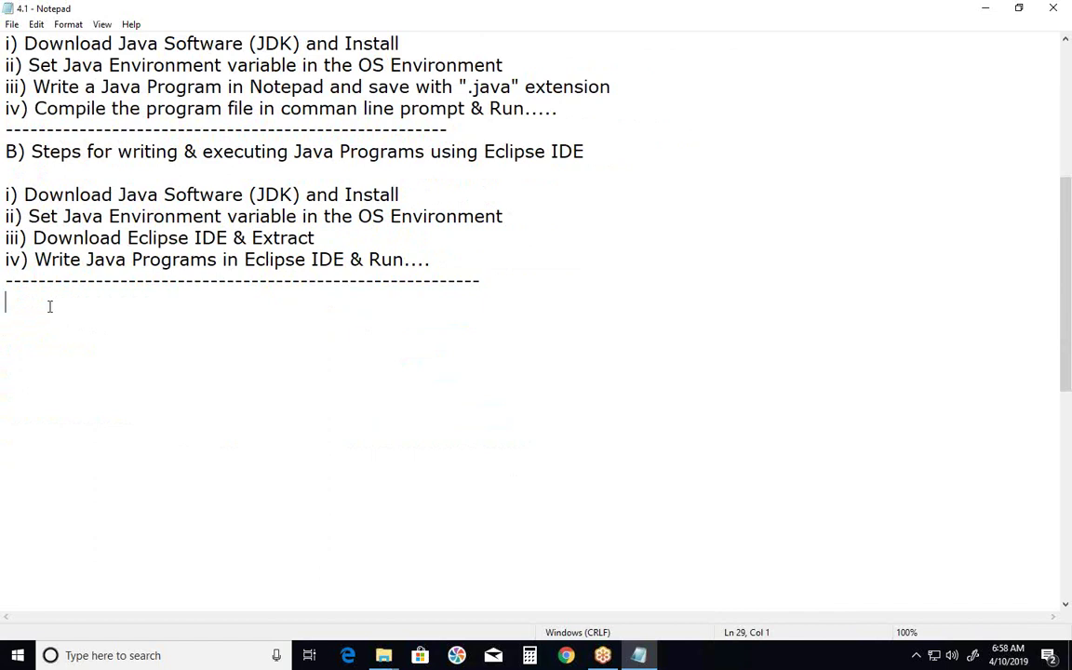
{"action": "scroll", "coordinate": [25, 180], "scroll_direction": "up", "scroll_amount": 3}
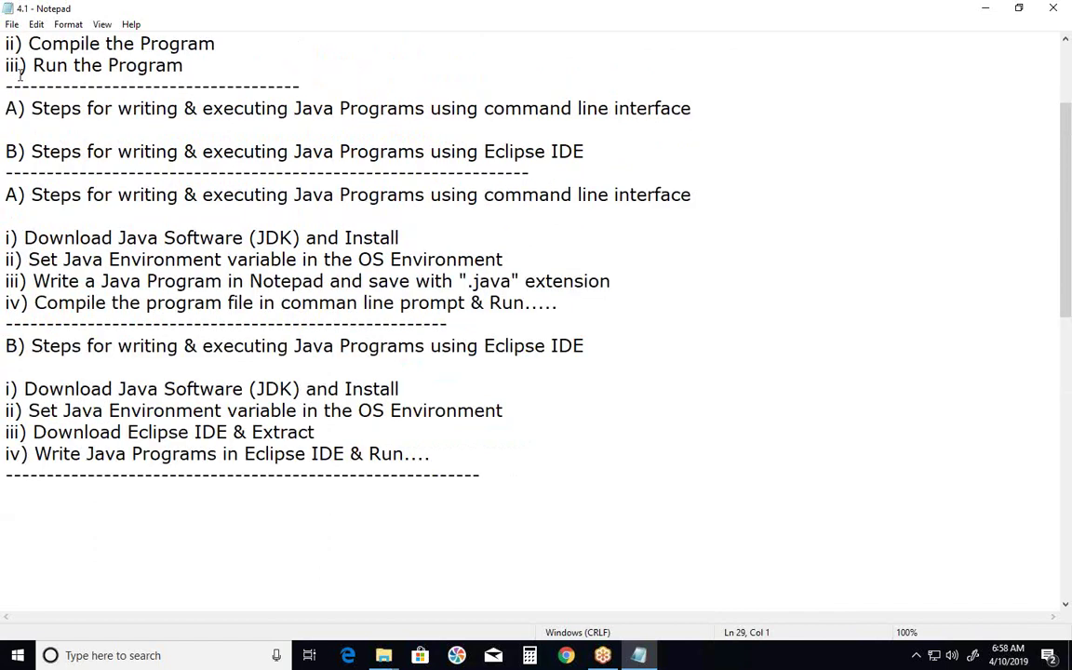
{"action": "left_click_drag", "start_coordinate": [8, 102], "coordinate": [11, 119]}
{"action": "key", "text": "ctrl+c"}
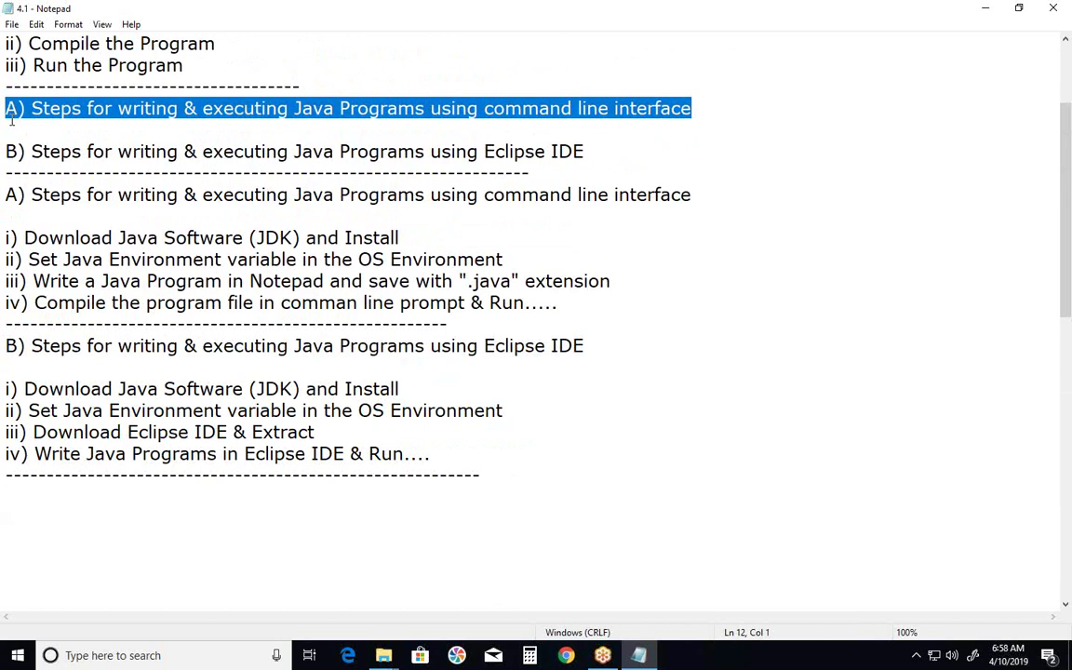
{"action": "scroll", "coordinate": [50, 311], "scroll_direction": "down", "scroll_amount": 4}
{"action": "left_click", "coordinate": [19, 245]}
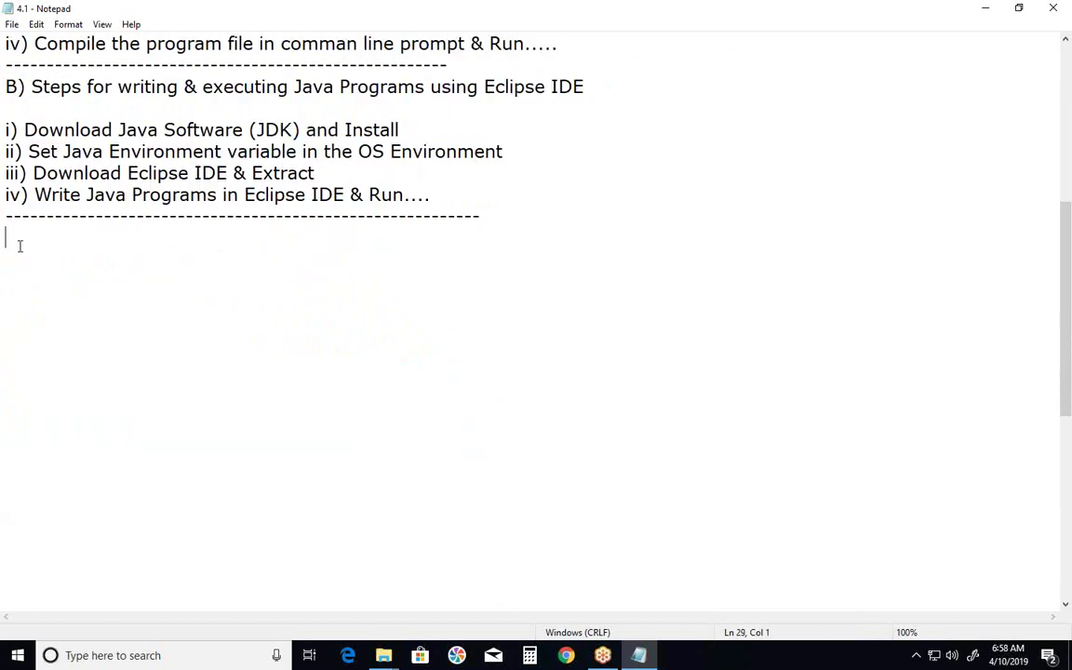
{"action": "key", "text": "ctrl+v"}
{"action": "key", "text": "Return"}
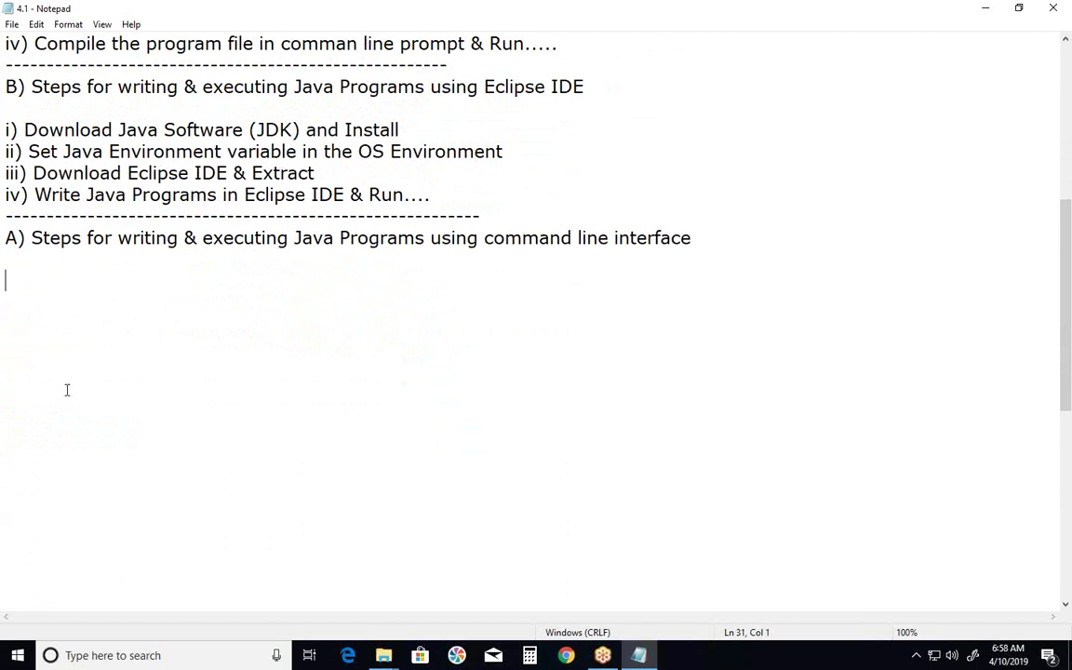
- Under the copied heading A, write the line "Doqnload Java (JDK) Software (Our OS compatible Software) from,"
{"action": "type", "text": "Doqnloa"}
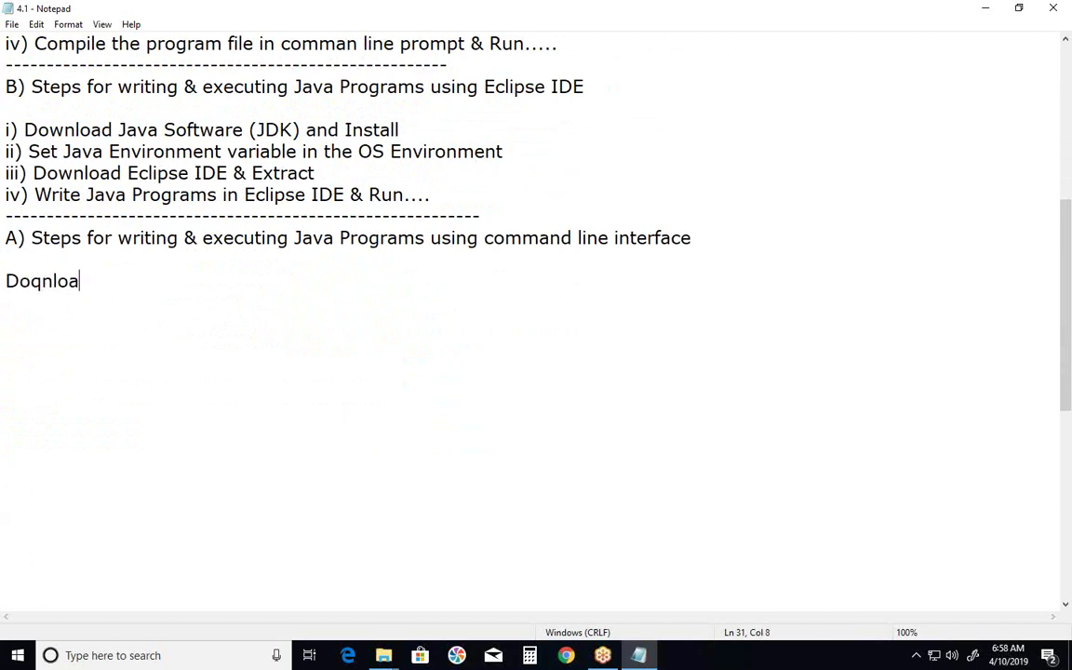
{"action": "type", "text": "d Java ("}
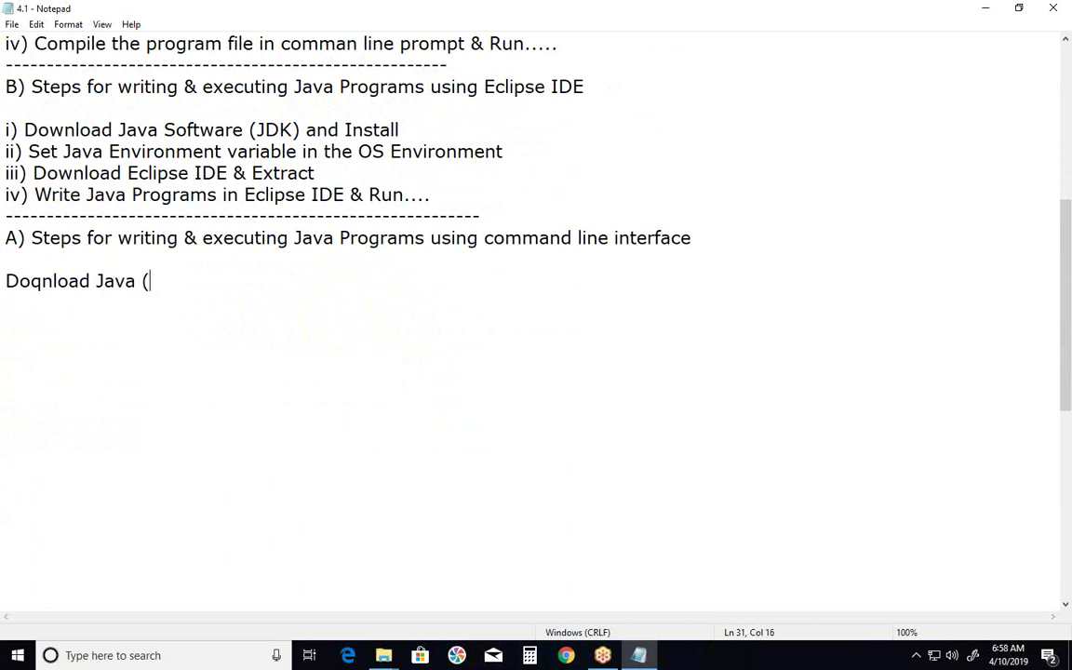
{"action": "type", "text": "JDK) Soft"}
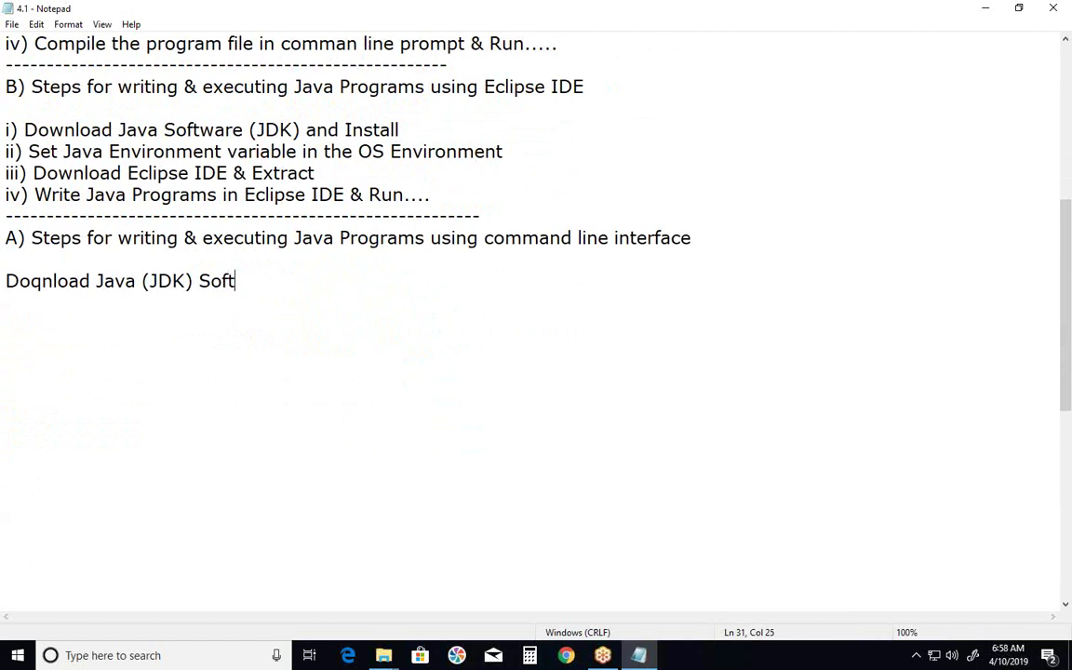
{"action": "type", "text": "ware ("}
{"action": "type", "text": "Ou"}
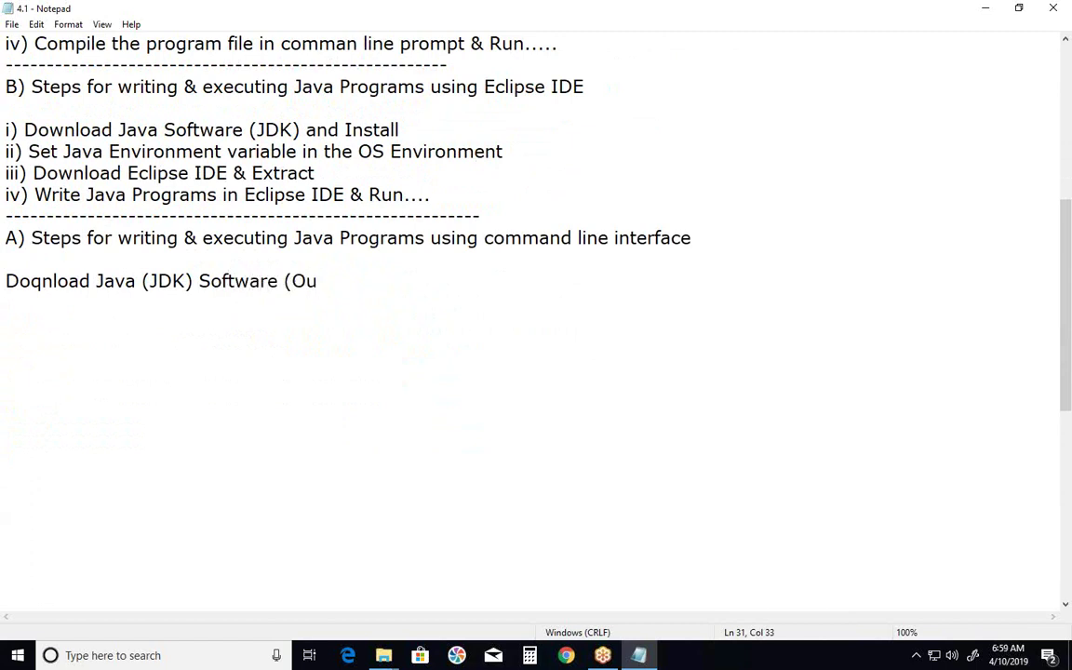
{"action": "type", "text": "r OS com"}
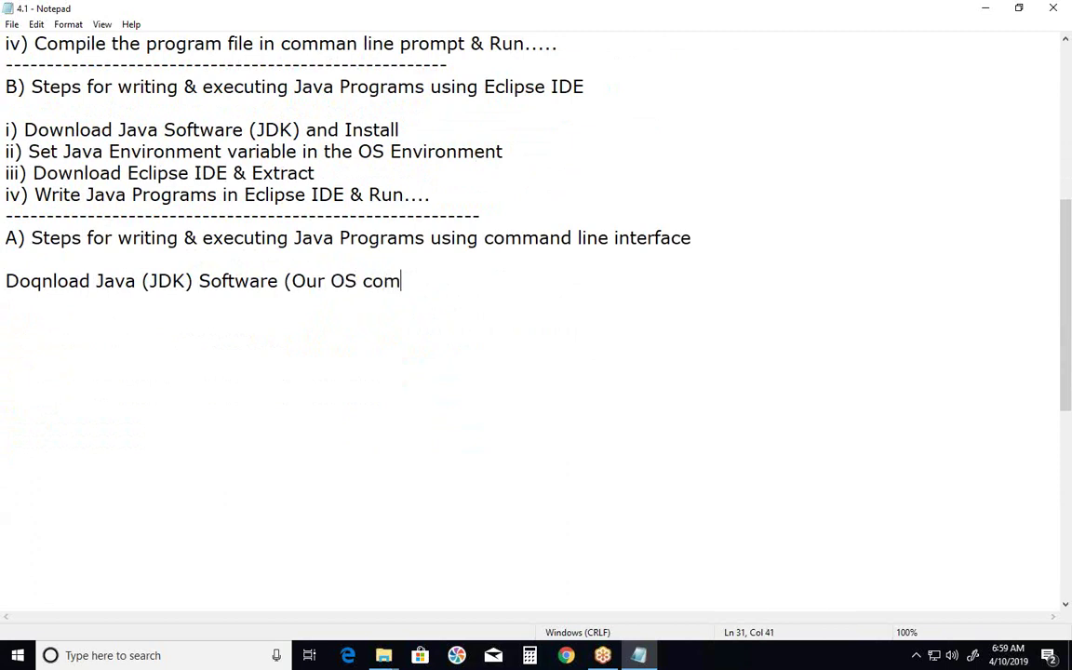
{"action": "type", "text": "patible "}
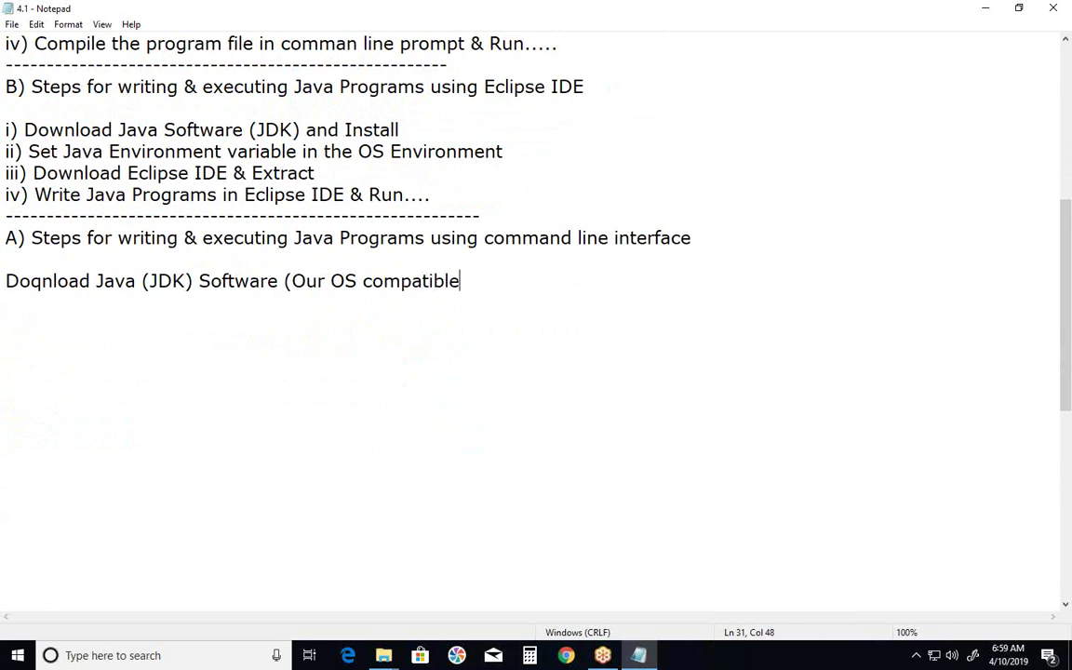
{"action": "type", "text": "Software)"}
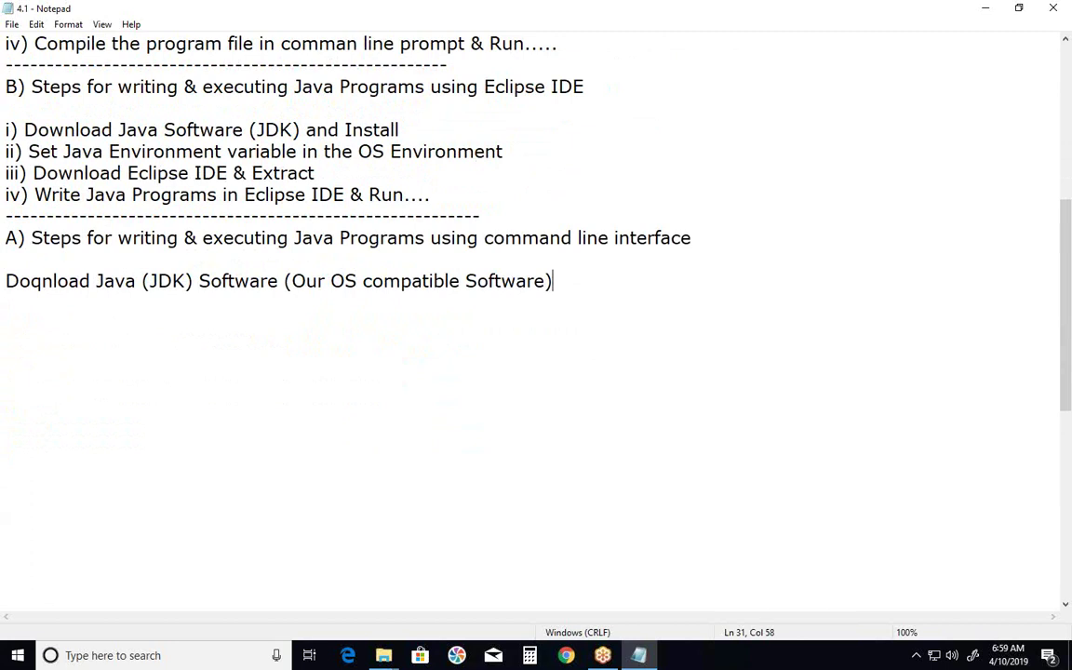
{"action": "type", "text": "from,"}
{"action": "key", "text": "Return"}
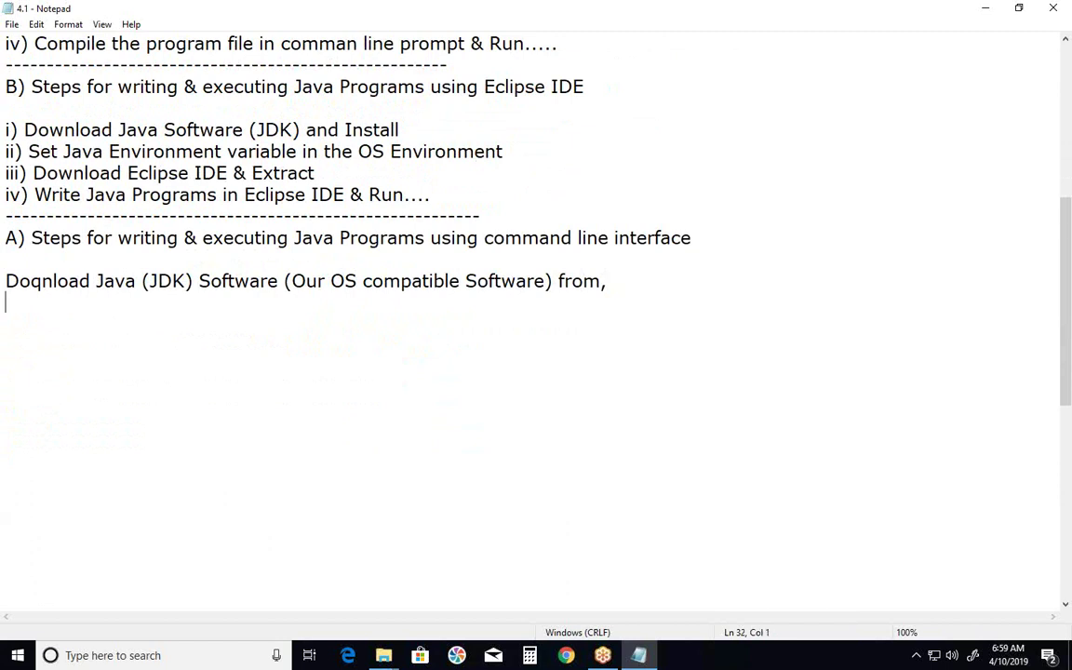
- Add the lines "oracle.com" and "Ex: Windows 10 64 bit os" below the download line, followed by a blank line
{"action": "type", "text": "oracle.com"}
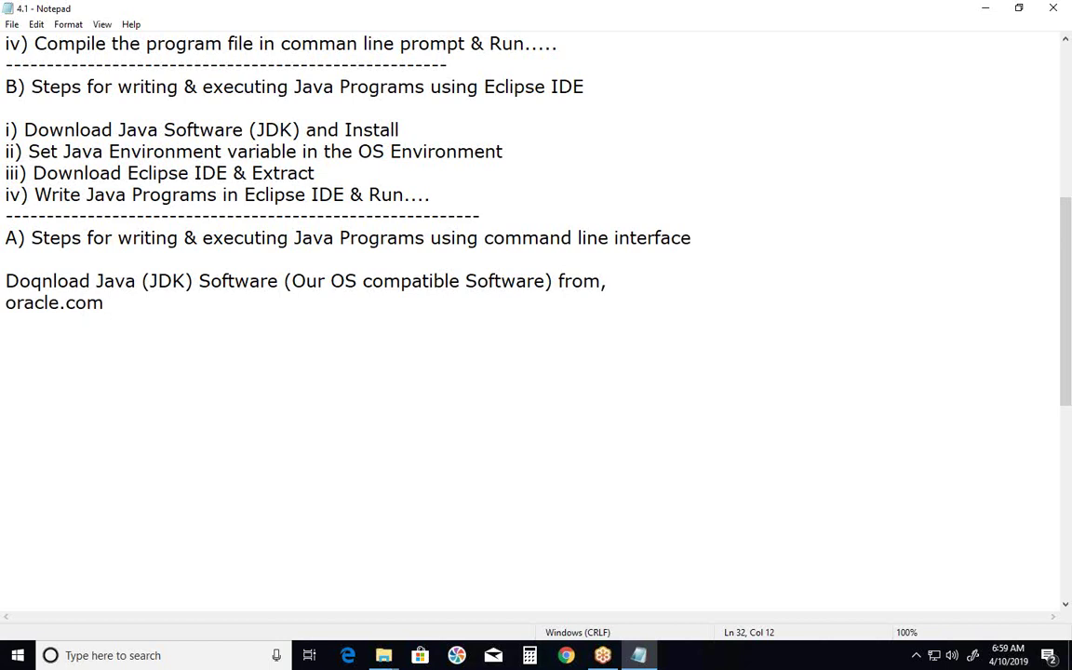
{"action": "key", "text": "Return"}
{"action": "type", "text": "Ex: Window"}
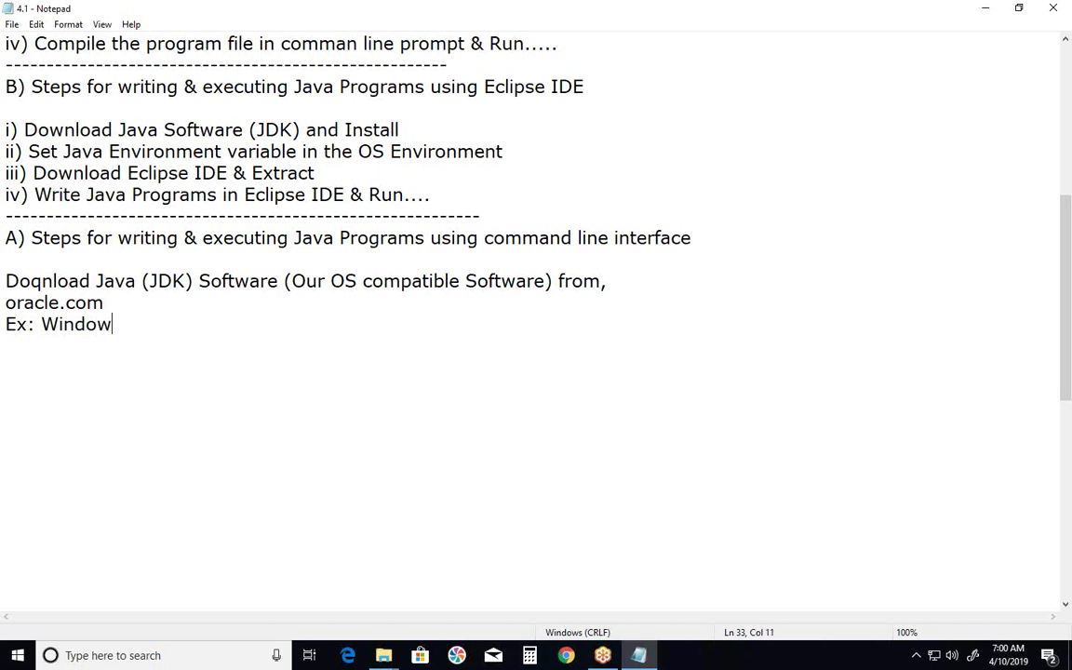
{"action": "type", "text": "s 10 64 bit os"}
{"action": "key", "text": "Return"}
{"action": "key", "text": "Return"}
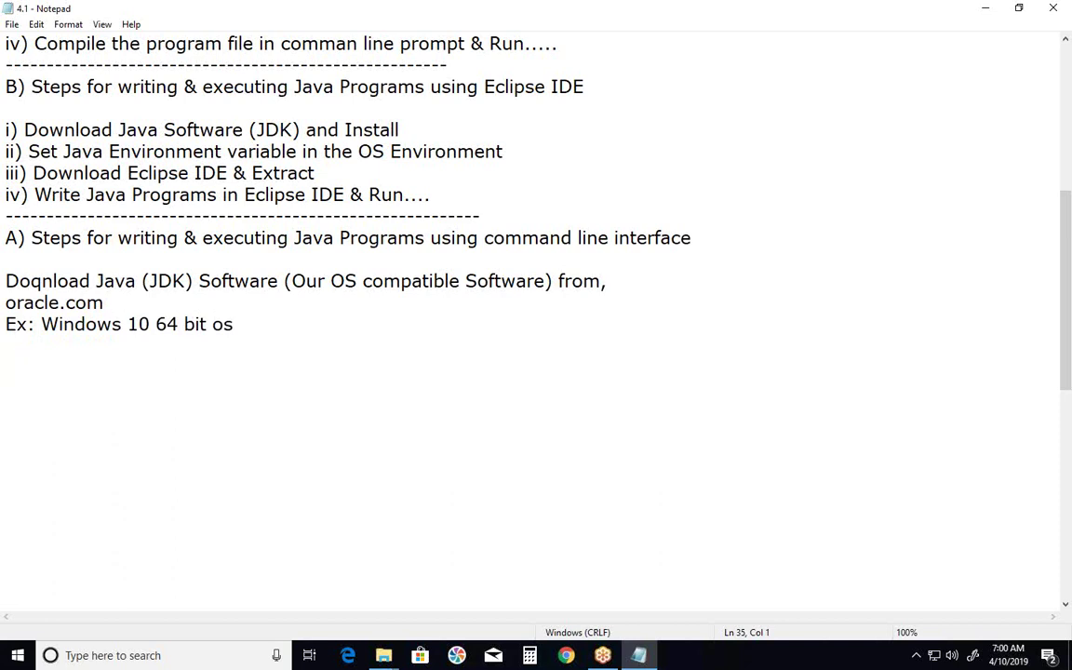
- Minimize the notes, switch to Chrome and search Google for "java 1.8 for windows 64 bit"
{"action": "left_click", "coordinate": [987, 11]}
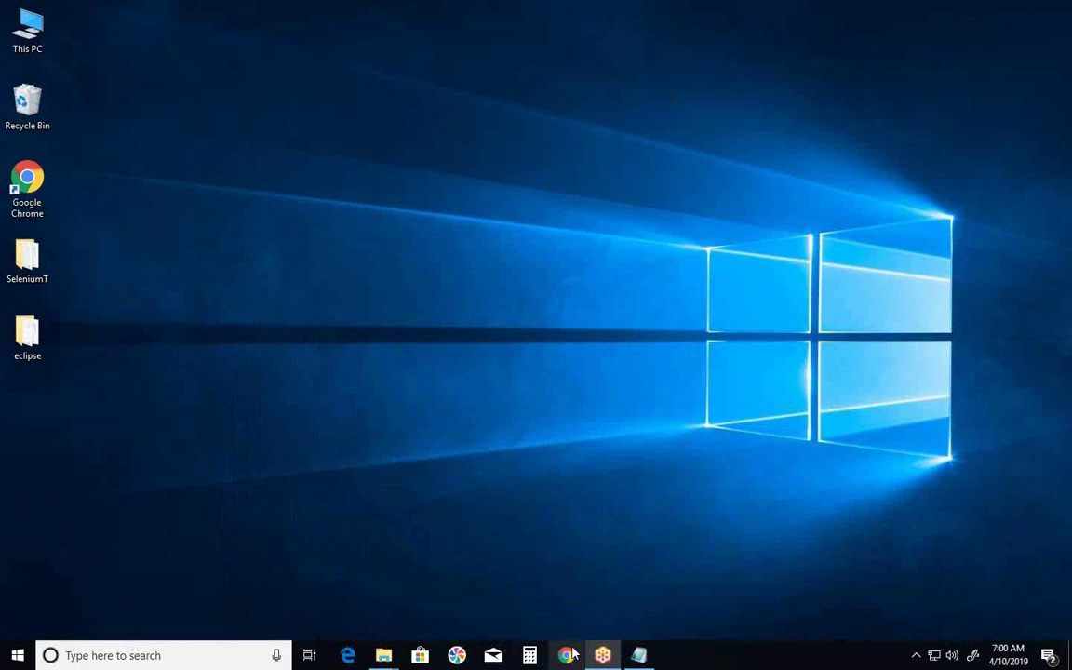
{"action": "left_click", "coordinate": [569, 655]}
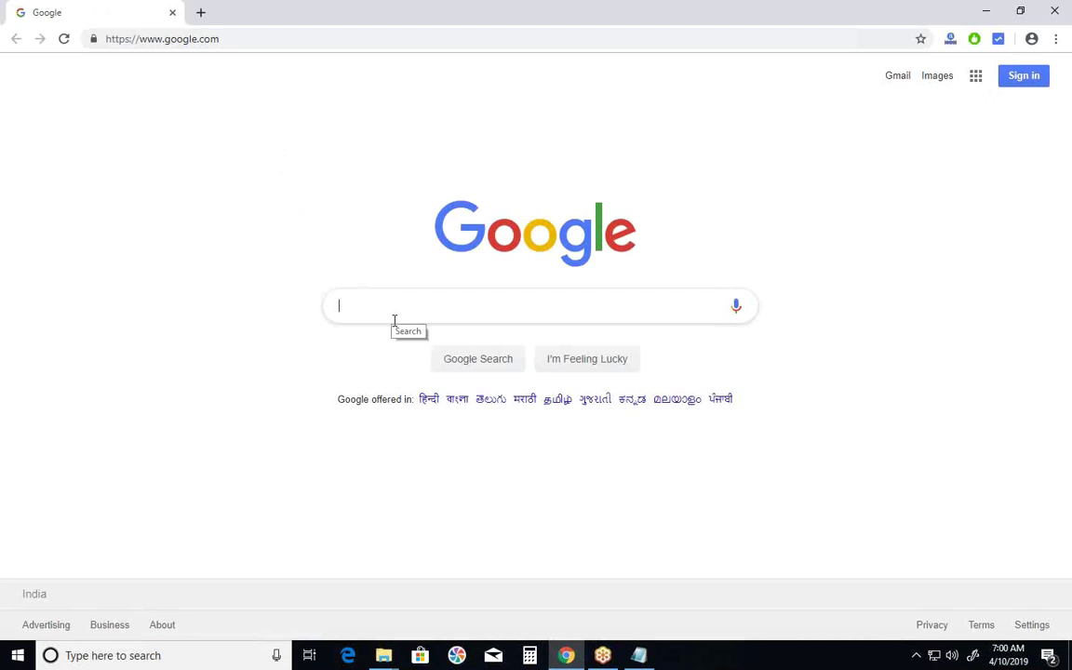
{"action": "type", "text": "java "}
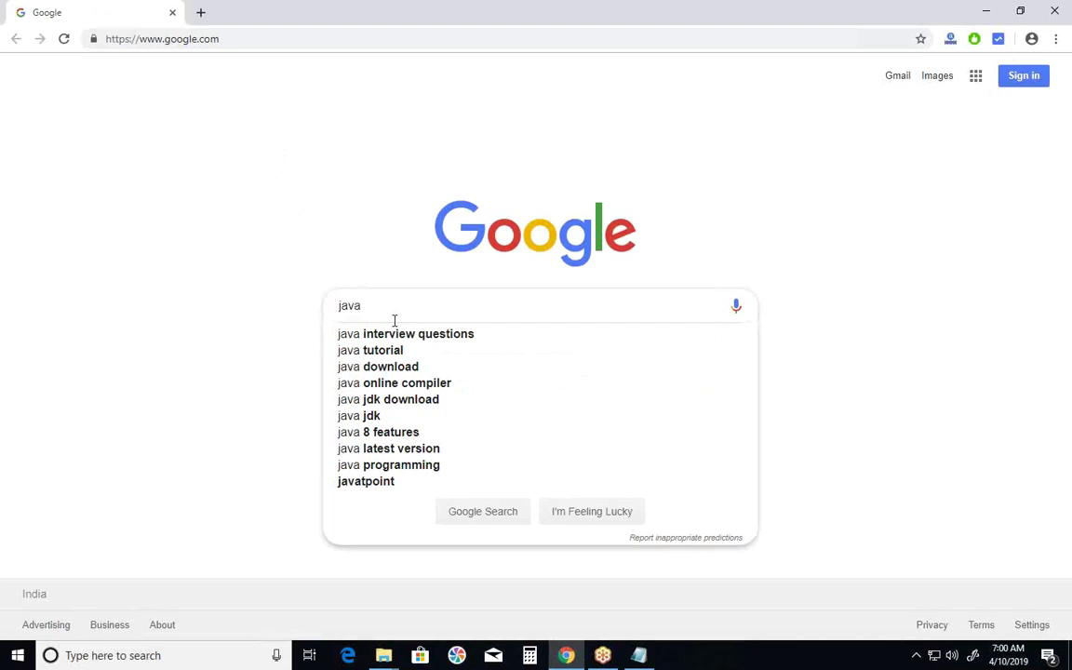
{"action": "type", "text": "1."}
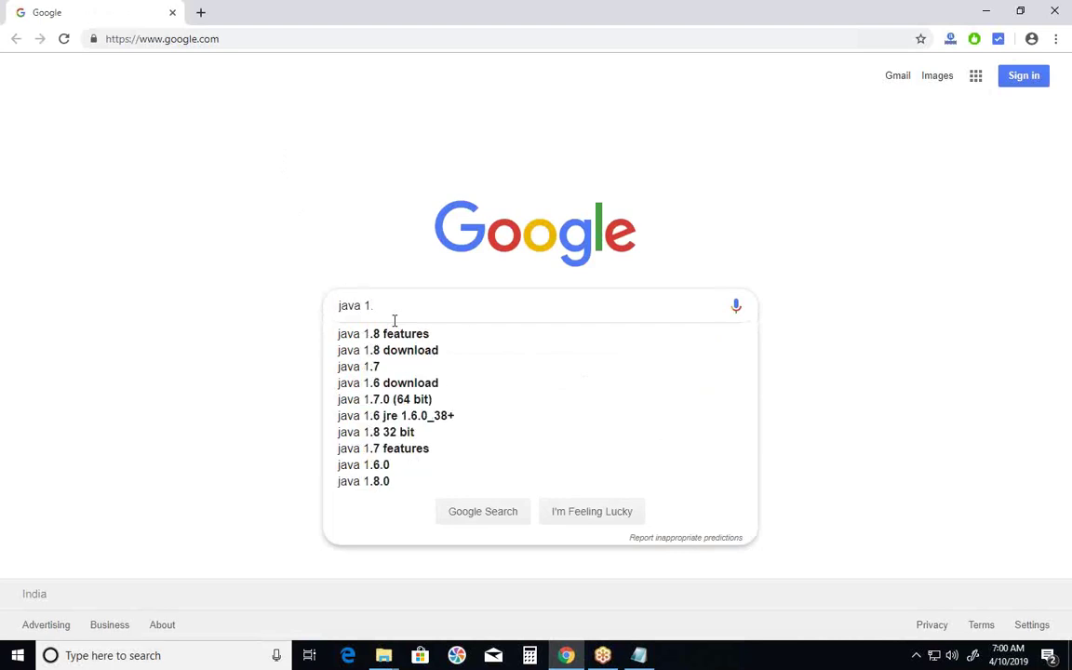
{"action": "type", "text": "8"}
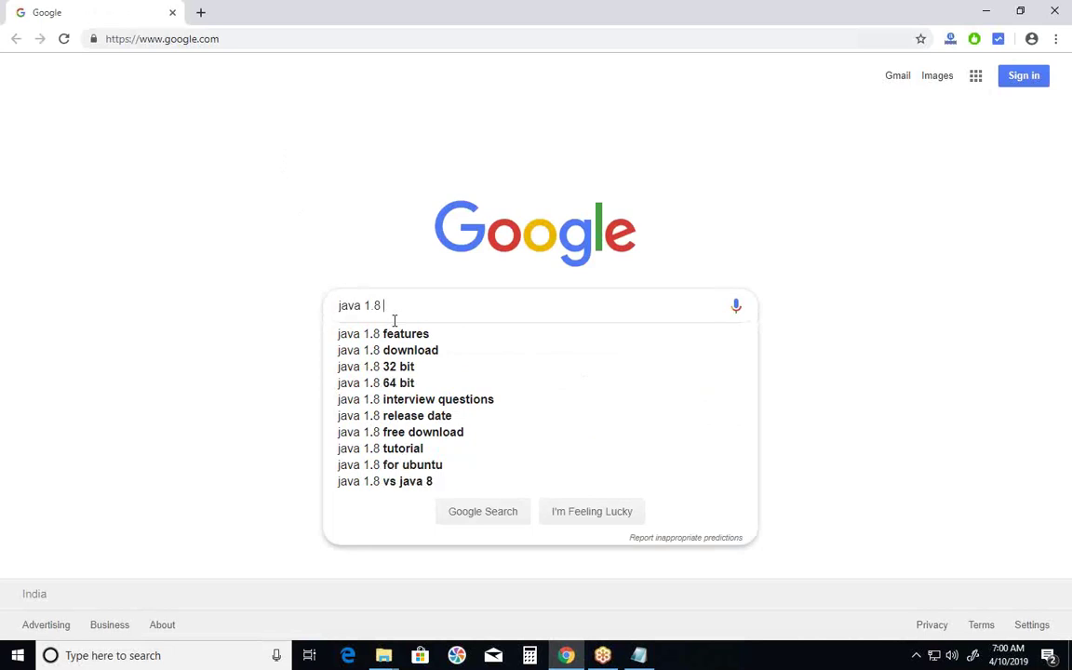
{"action": "type", "text": "fo"}
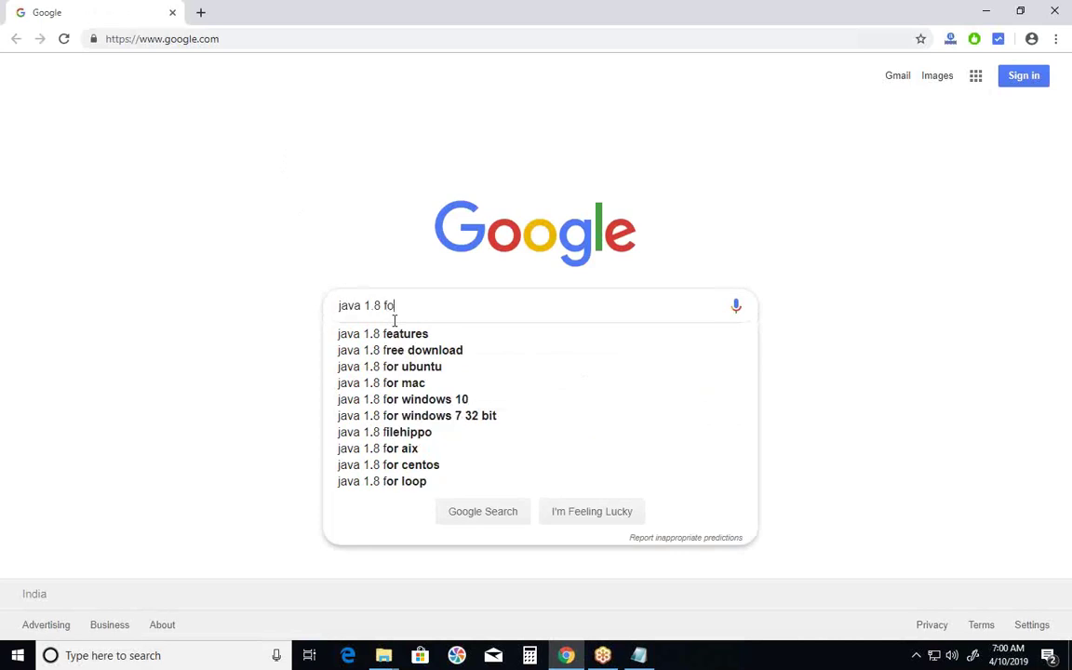
{"action": "type", "text": "r windows "}
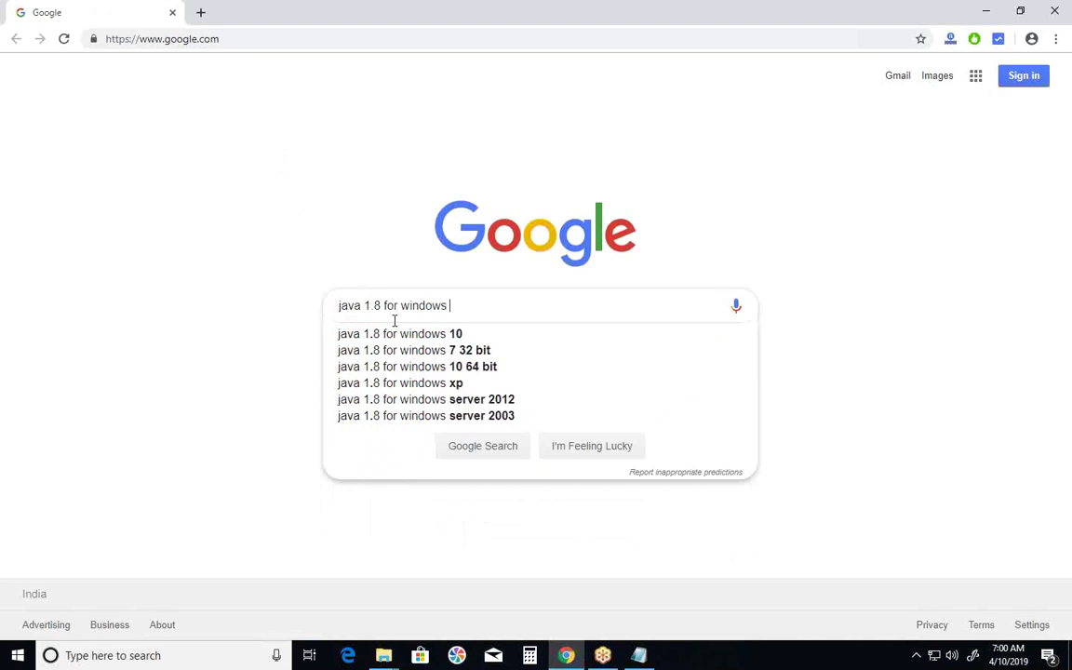
{"action": "type", "text": "64"}
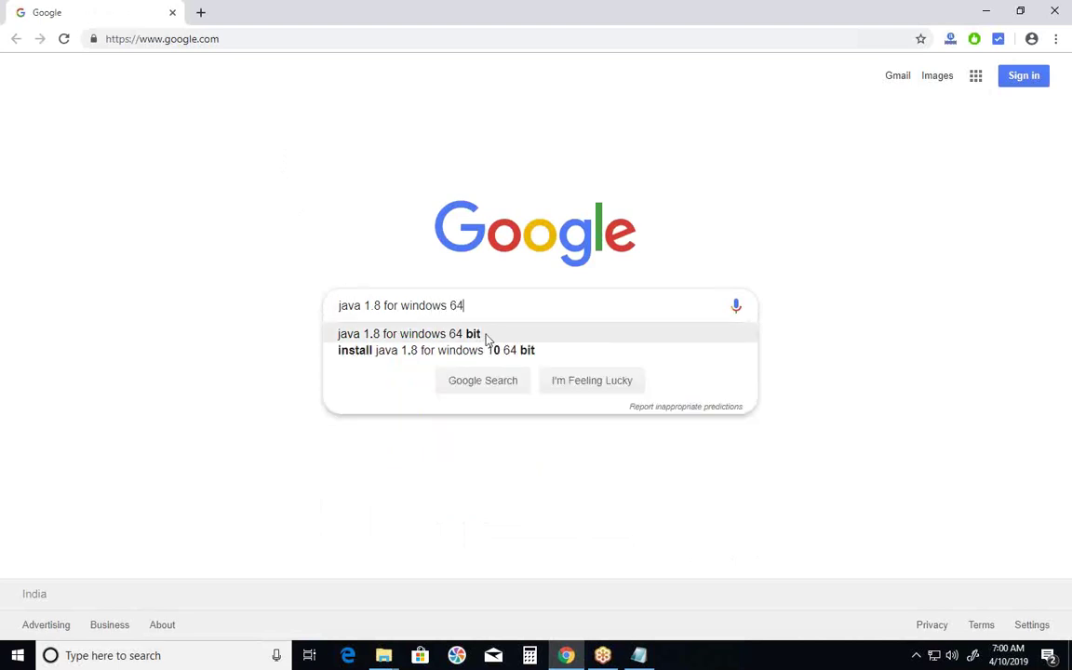
{"action": "left_click", "coordinate": [436, 335]}
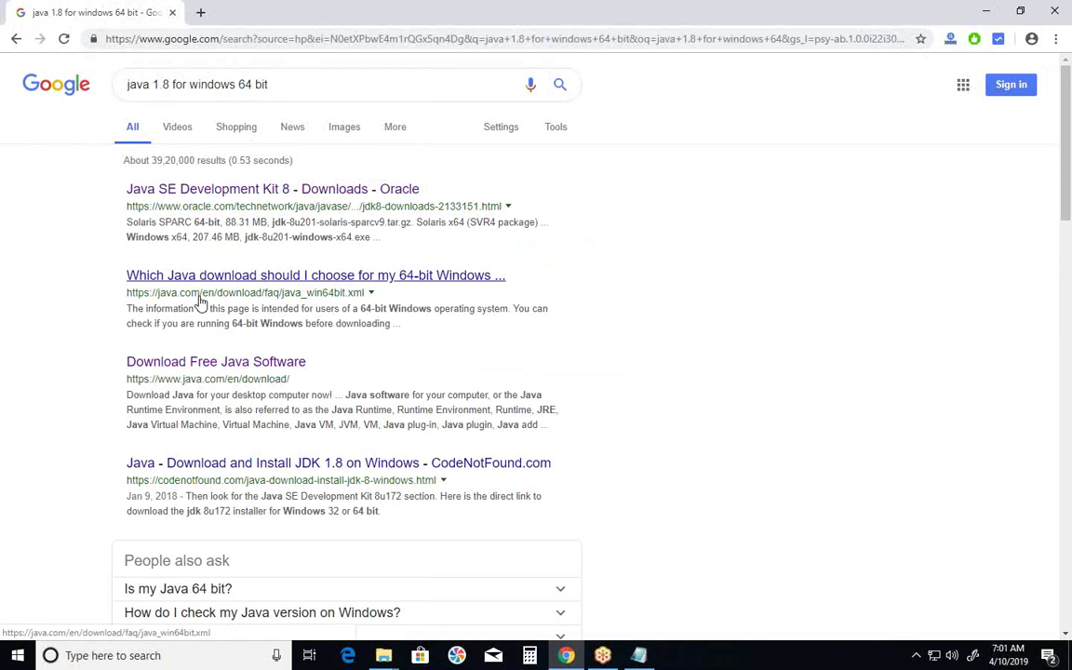
- Open Oracle's Java SE Development Kit 8 Downloads page from the results and examine the 8u201 packages offered per operating system
{"action": "left_click", "coordinate": [210, 191]}
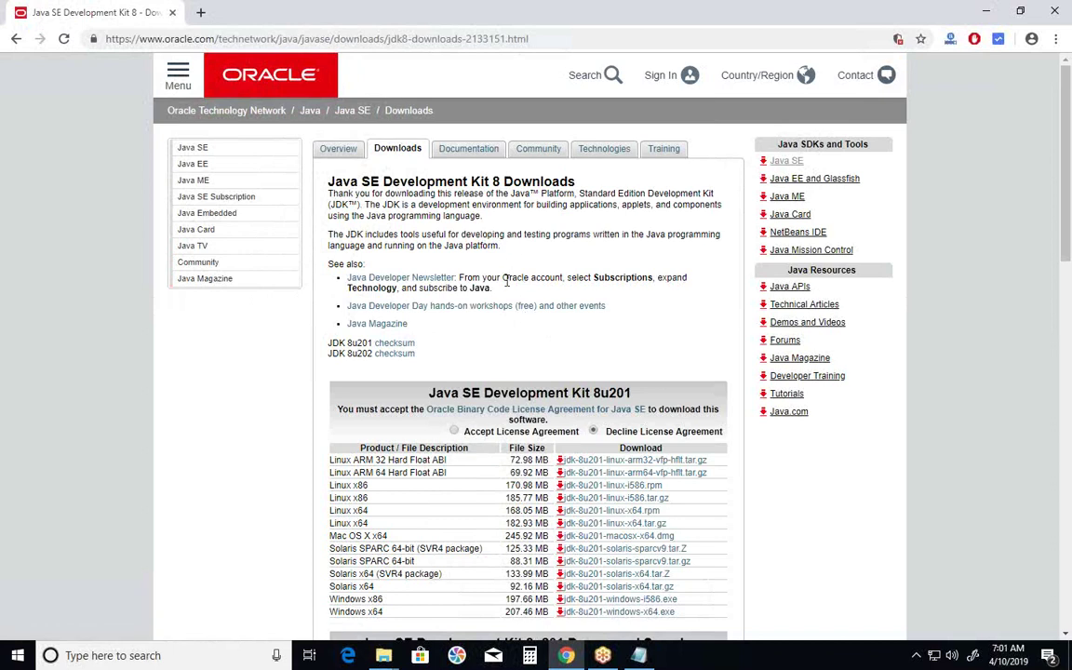
{"action": "scroll", "coordinate": [474, 279], "scroll_direction": "down", "scroll_amount": 1}
{"action": "scroll", "coordinate": [412, 294], "scroll_direction": "down", "scroll_amount": 1}
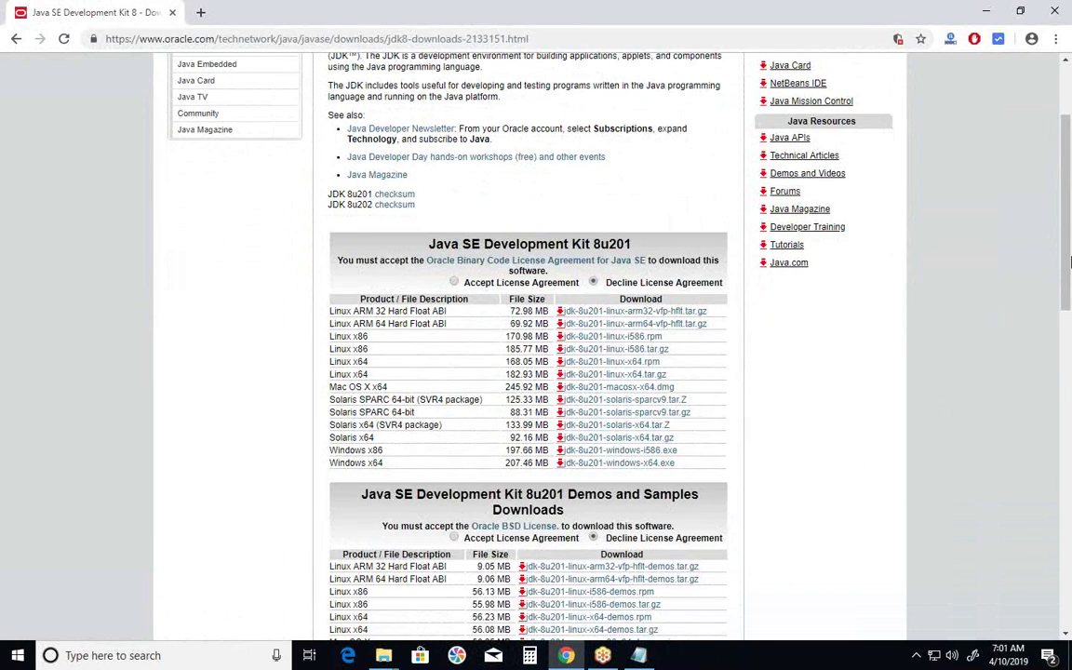
{"action": "scroll", "coordinate": [556, 269], "scroll_direction": "down", "scroll_amount": 1}
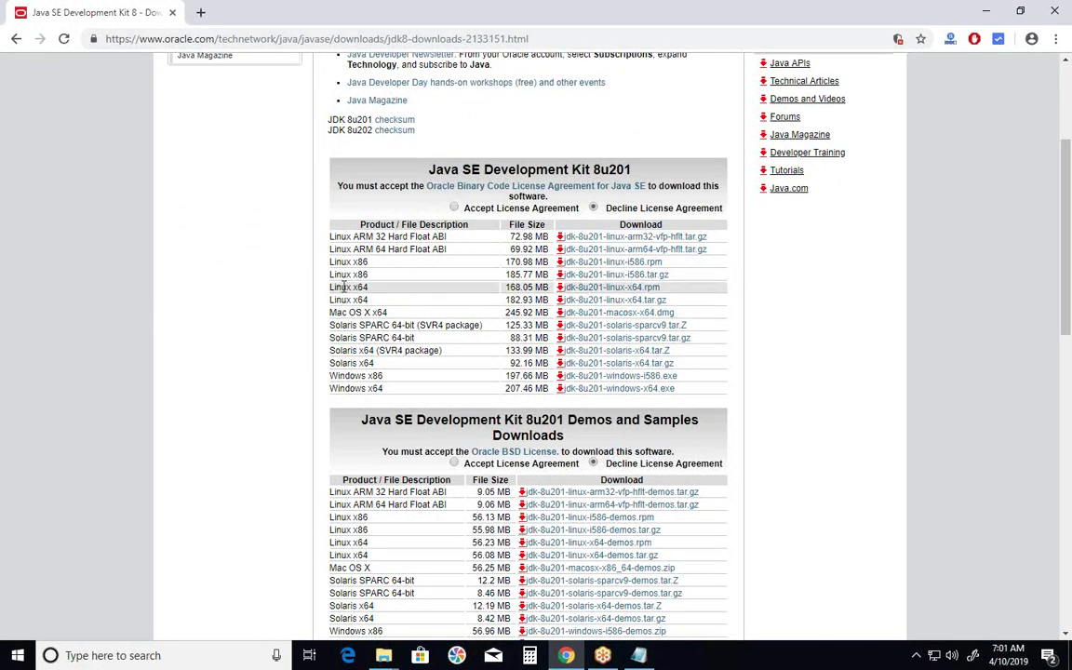
{"action": "scroll", "coordinate": [212, 328], "scroll_direction": "down", "scroll_amount": 1}
{"action": "scroll", "coordinate": [260, 322], "scroll_direction": "up", "scroll_amount": 1}
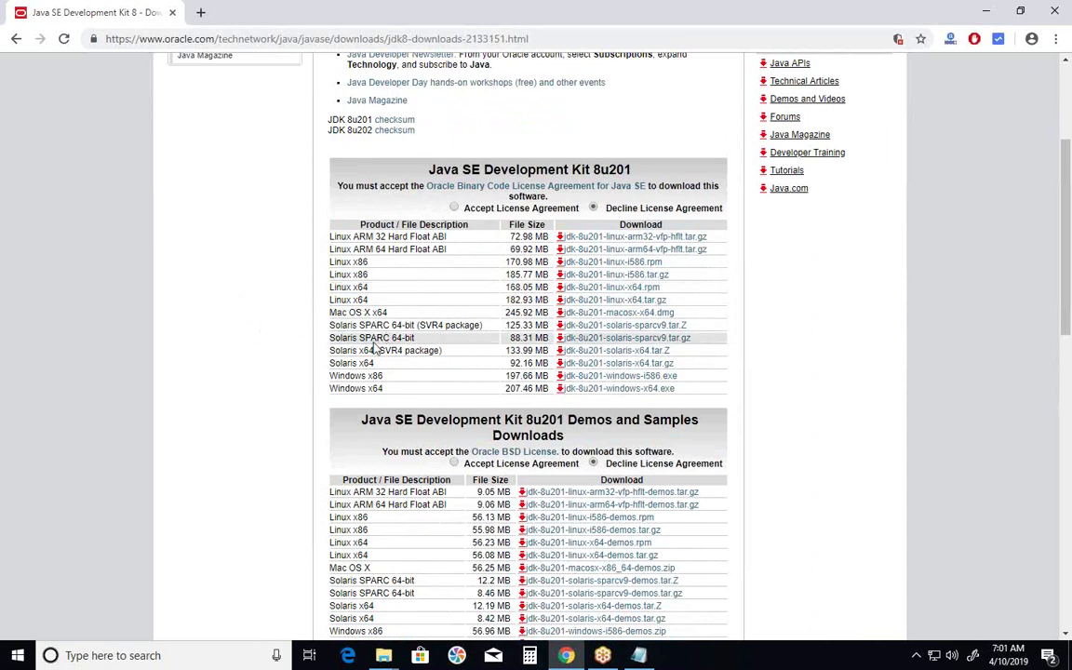
{"action": "scroll", "coordinate": [405, 321], "scroll_direction": "down", "scroll_amount": 1}
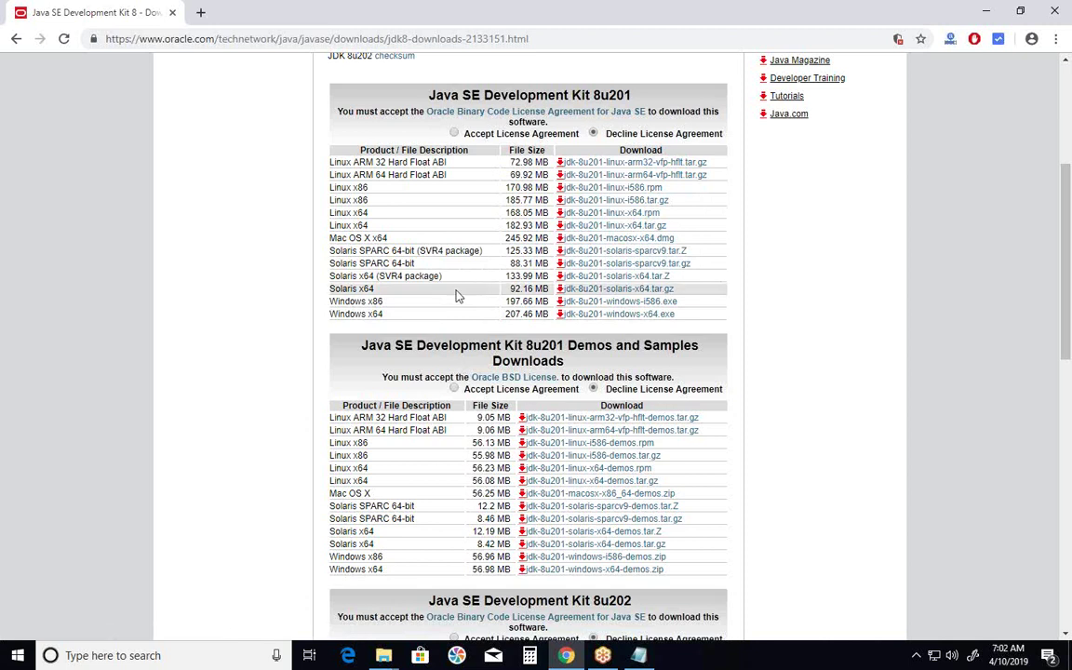
{"action": "scroll", "coordinate": [454, 294], "scroll_direction": "up", "scroll_amount": 1}
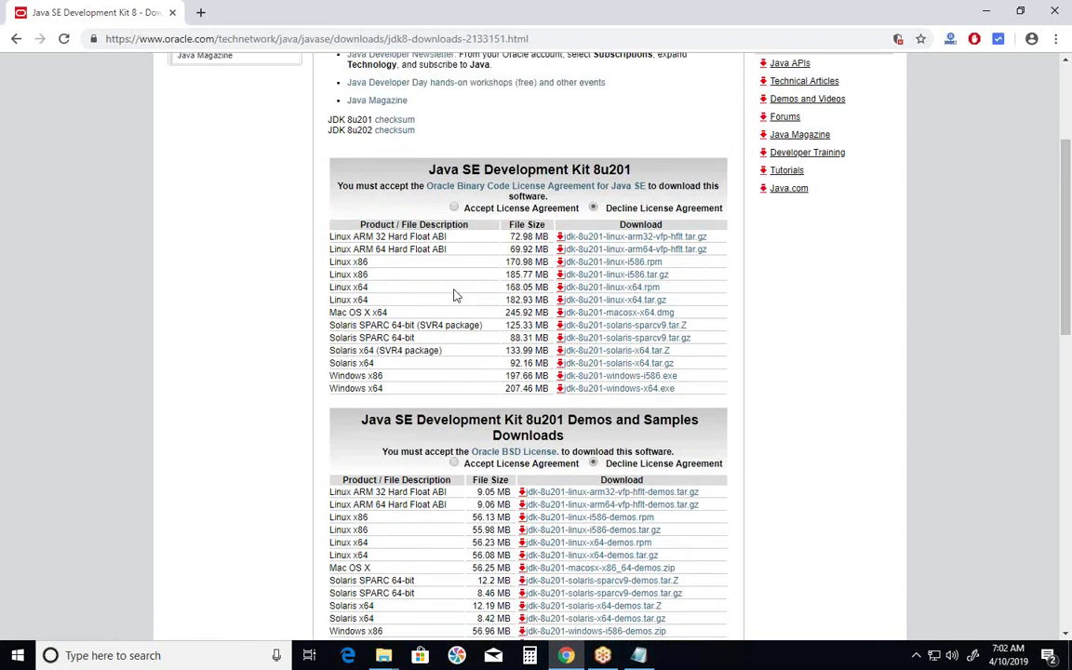
- Accept the Java SE Development Kit 8u201 license agreement, download jdk-8u201-windows-x64.exe, and minimize the browser
{"action": "left_click", "coordinate": [454, 209]}
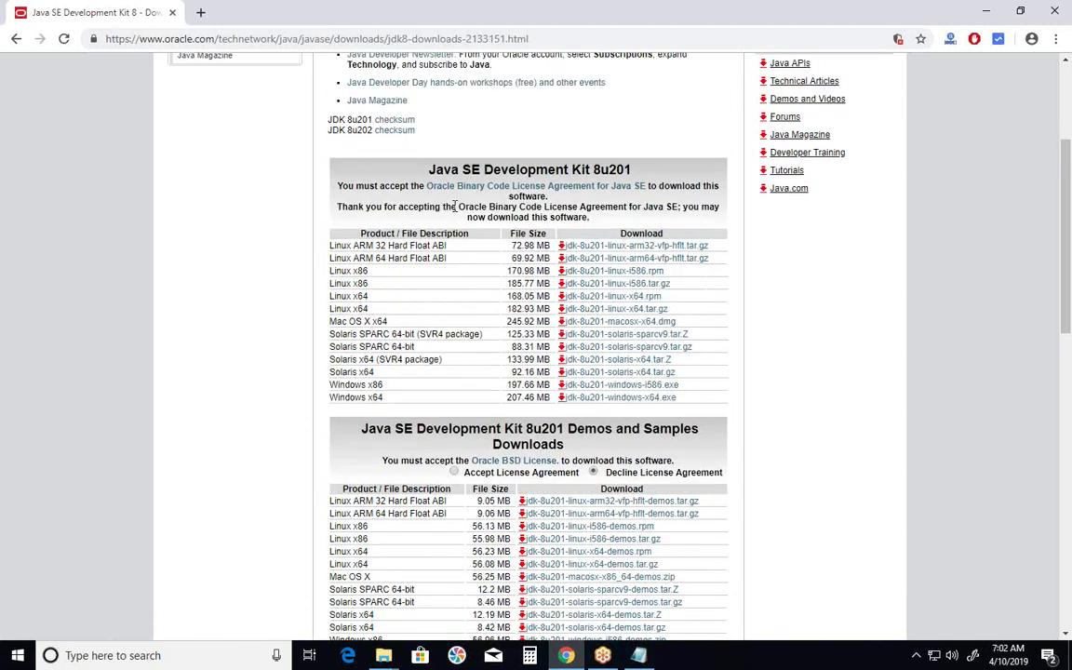
{"action": "scroll", "coordinate": [430, 296], "scroll_direction": "down", "scroll_amount": 2}
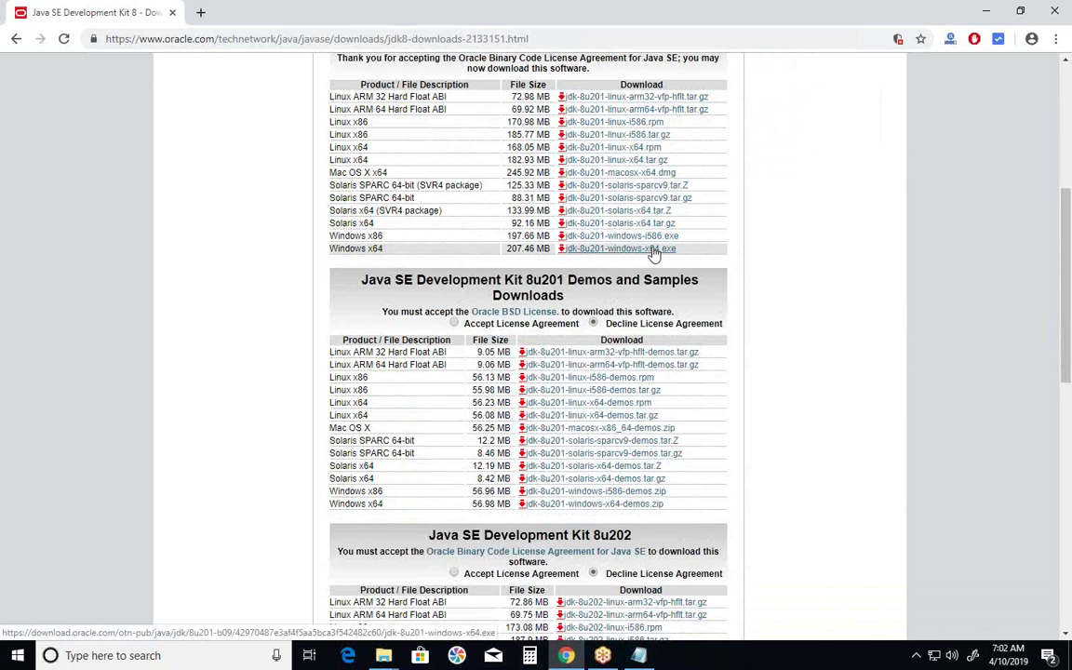
{"action": "left_click", "coordinate": [654, 251]}
{"action": "scroll", "coordinate": [638, 268], "scroll_direction": "up", "scroll_amount": 1}
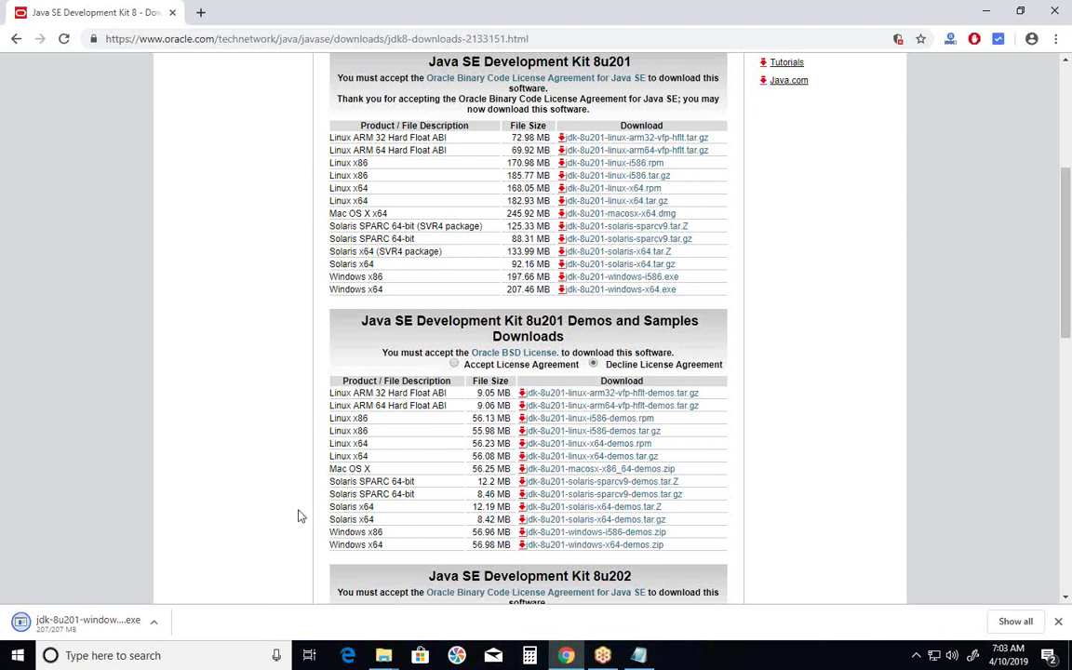
{"action": "left_click", "coordinate": [988, 11]}
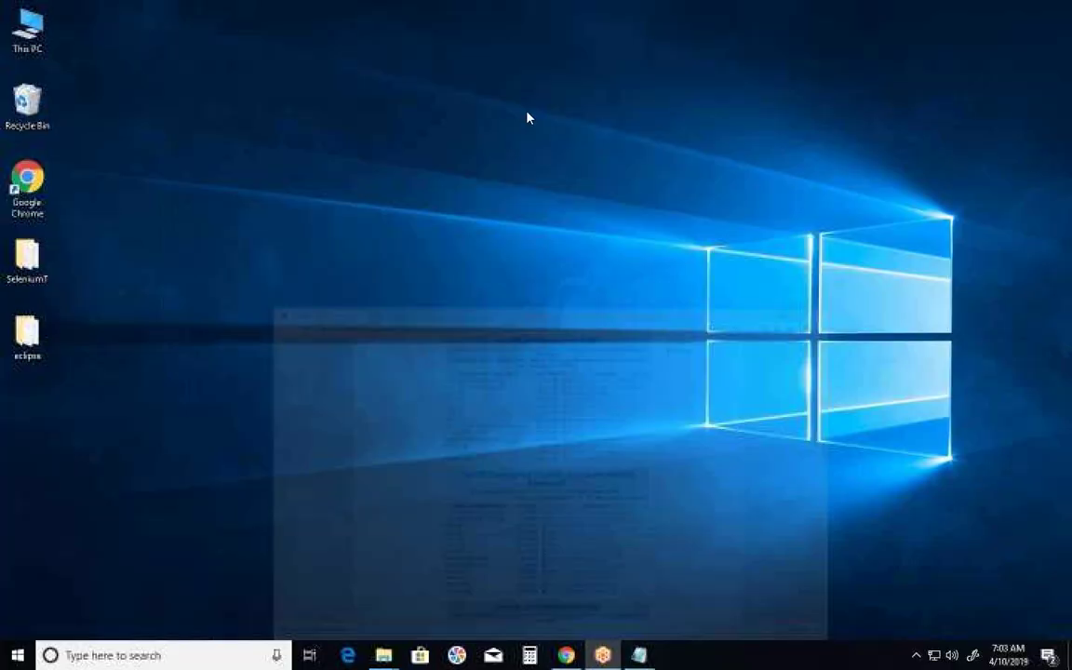
- Open the Downloads folder in File Explorer and delete the duplicate installer jdk-8u201-windows-x64 (1)
{"action": "left_click", "coordinate": [43, 41]}
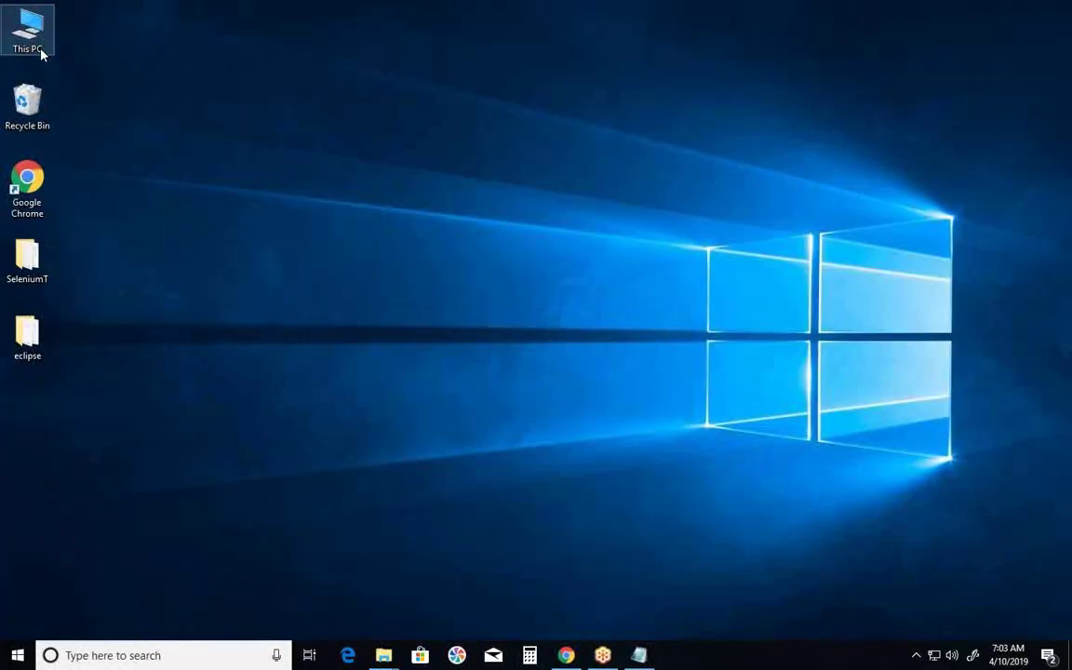
{"action": "double_click", "coordinate": [37, 42]}
{"action": "left_click", "coordinate": [63, 189]}
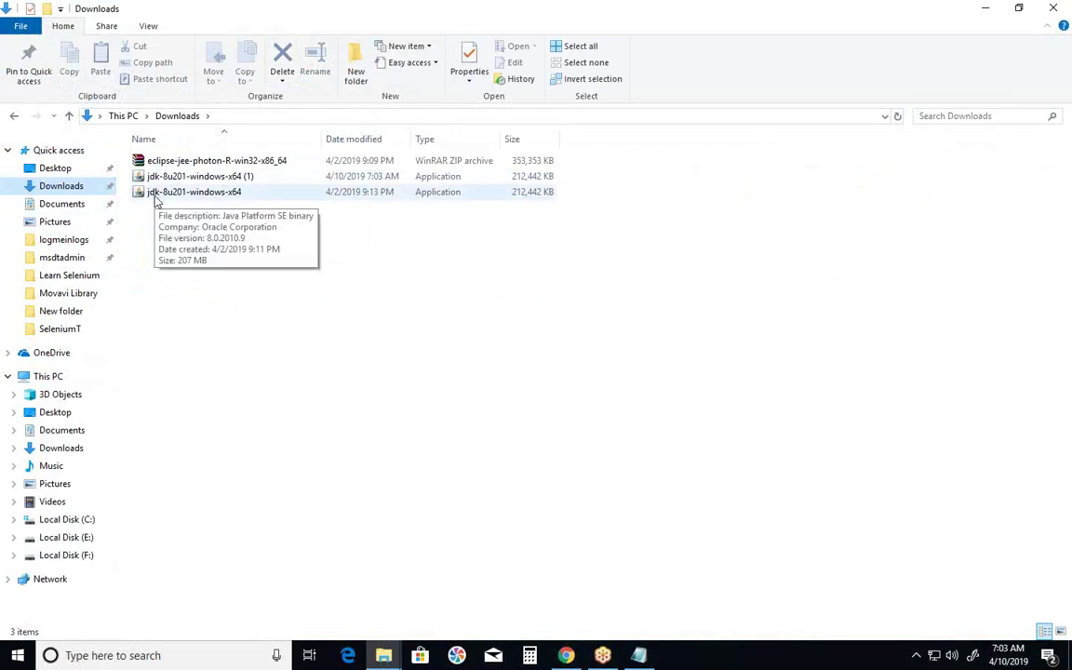
{"action": "left_click", "coordinate": [239, 194]}
{"action": "left_click", "coordinate": [242, 176]}
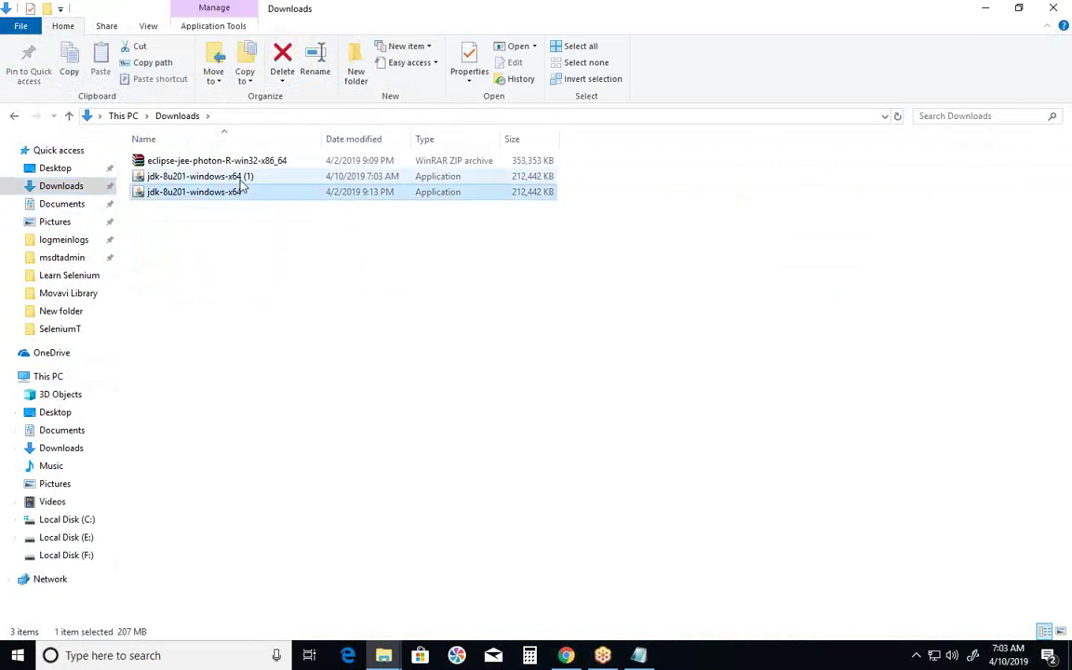
{"action": "right_click", "coordinate": [239, 176]}
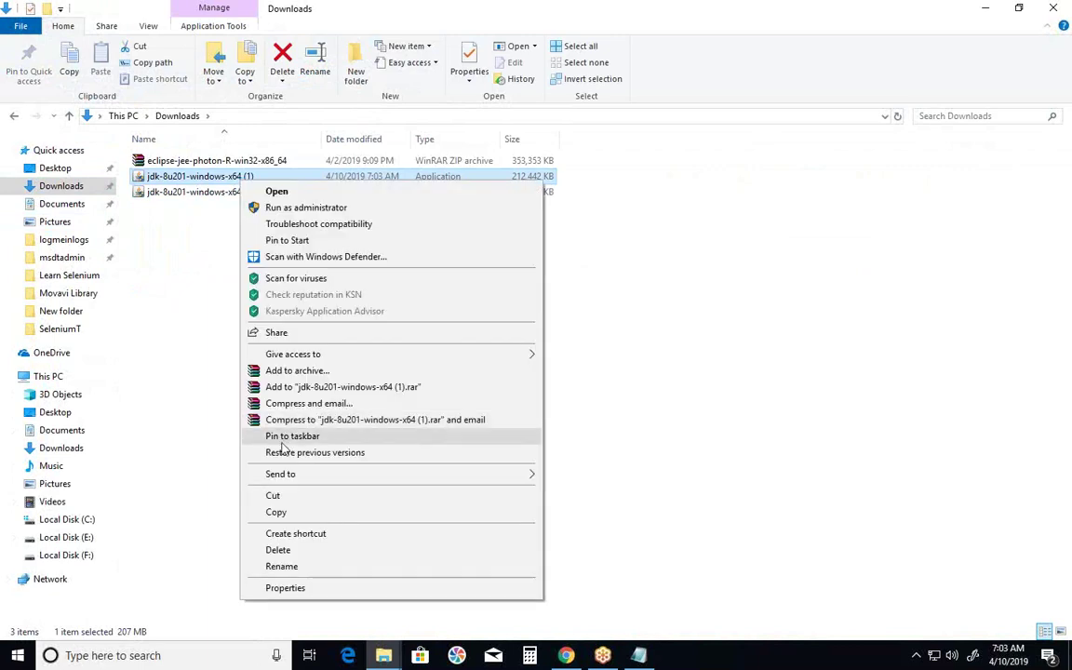
{"action": "left_click", "coordinate": [282, 551]}
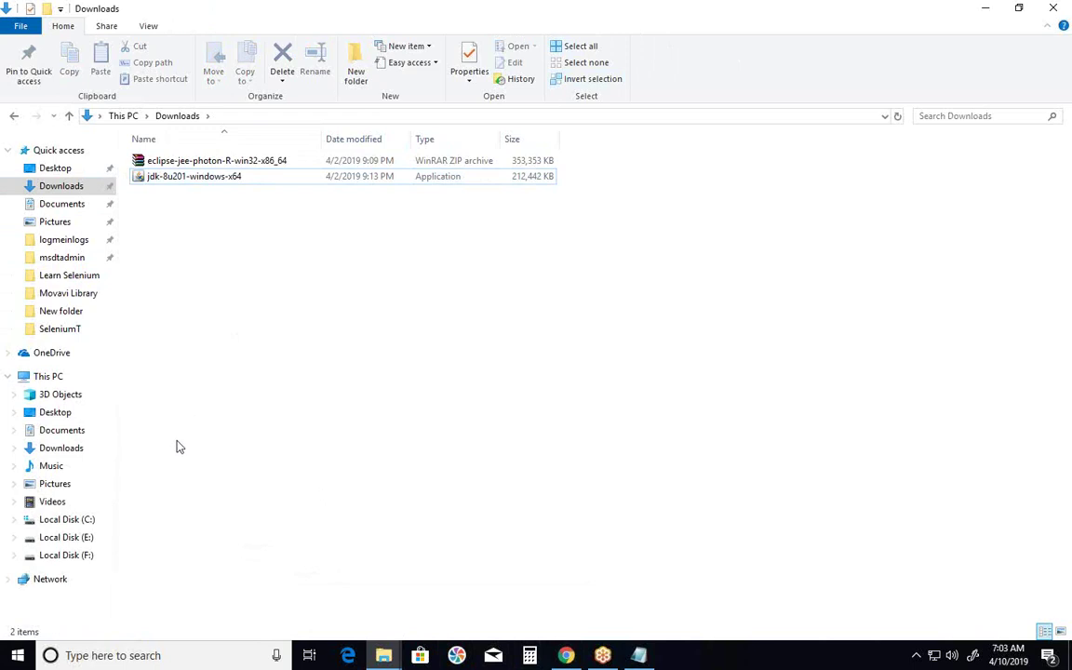
- Search Windows for "control", open Control Panel and bring up the list of installed programs for uninstalling
{"action": "left_click", "coordinate": [143, 655]}
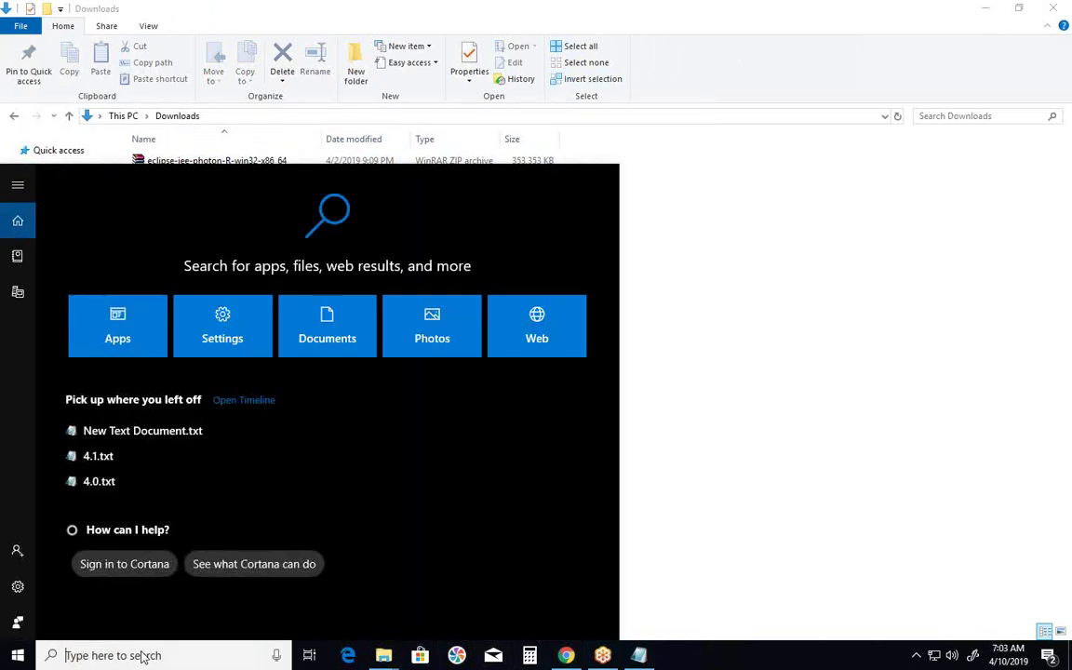
{"action": "type", "text": "co"}
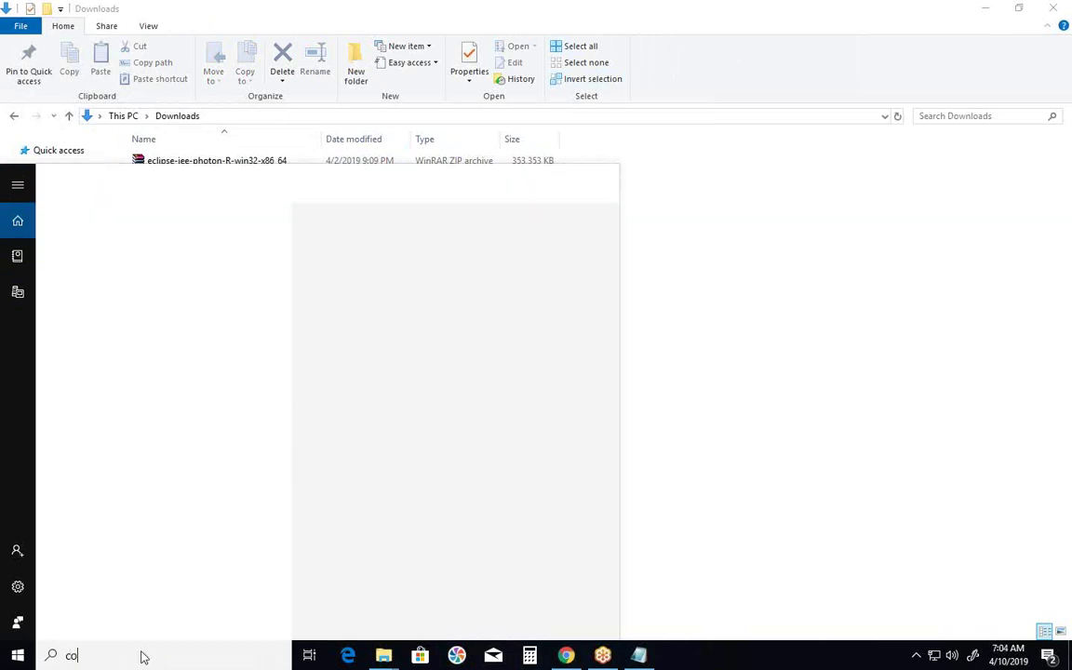
{"action": "type", "text": "ntrol"}
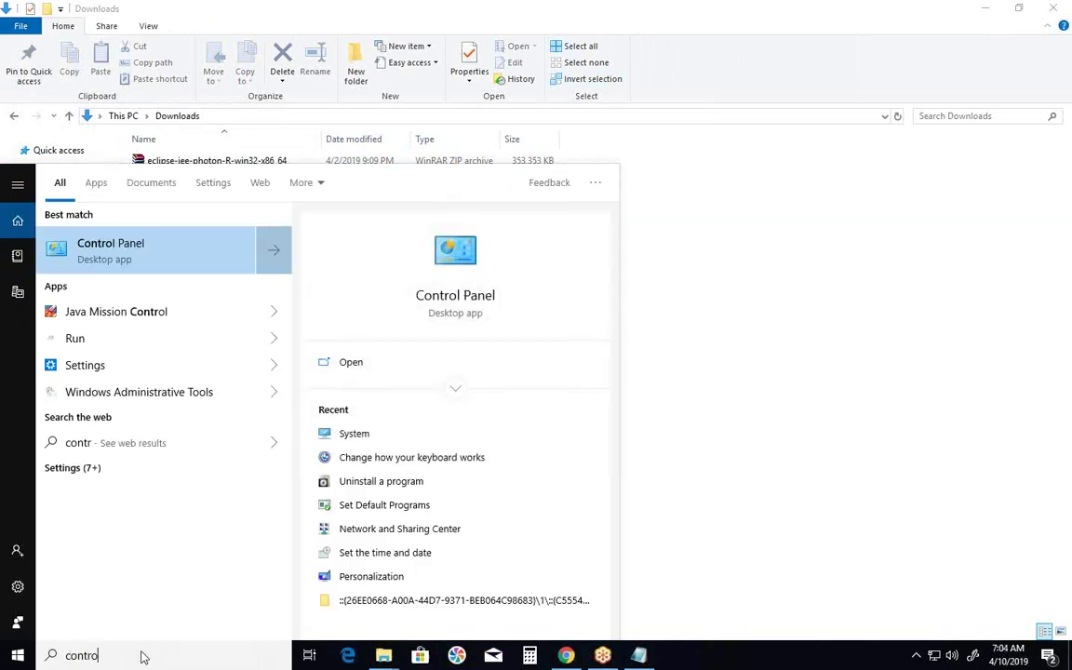
{"action": "left_click", "coordinate": [123, 245]}
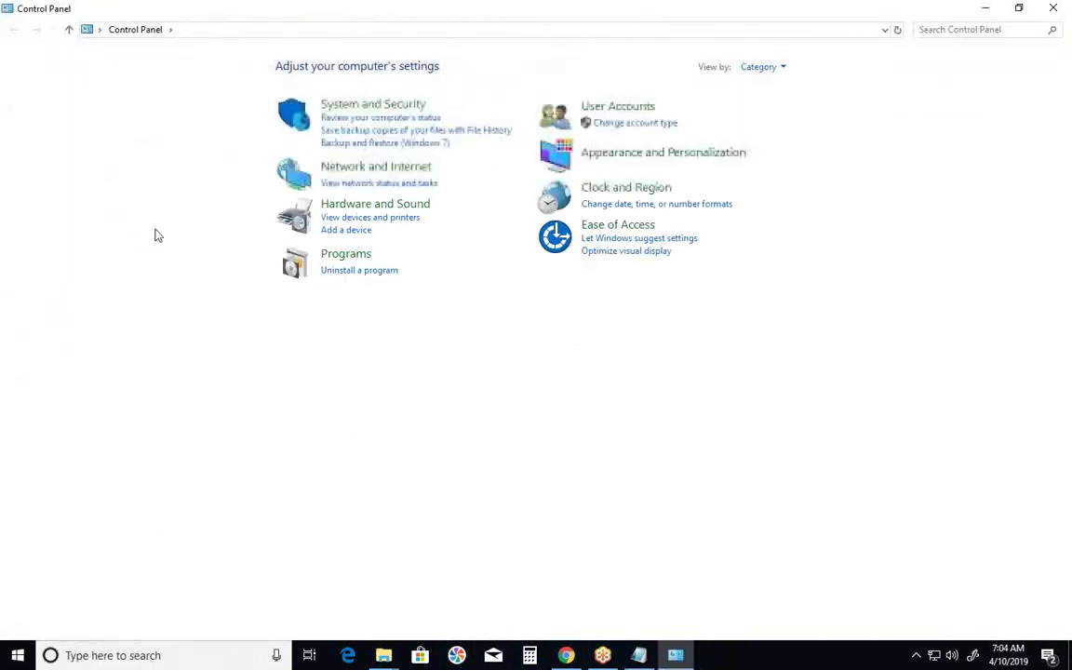
{"action": "left_click", "coordinate": [337, 272]}
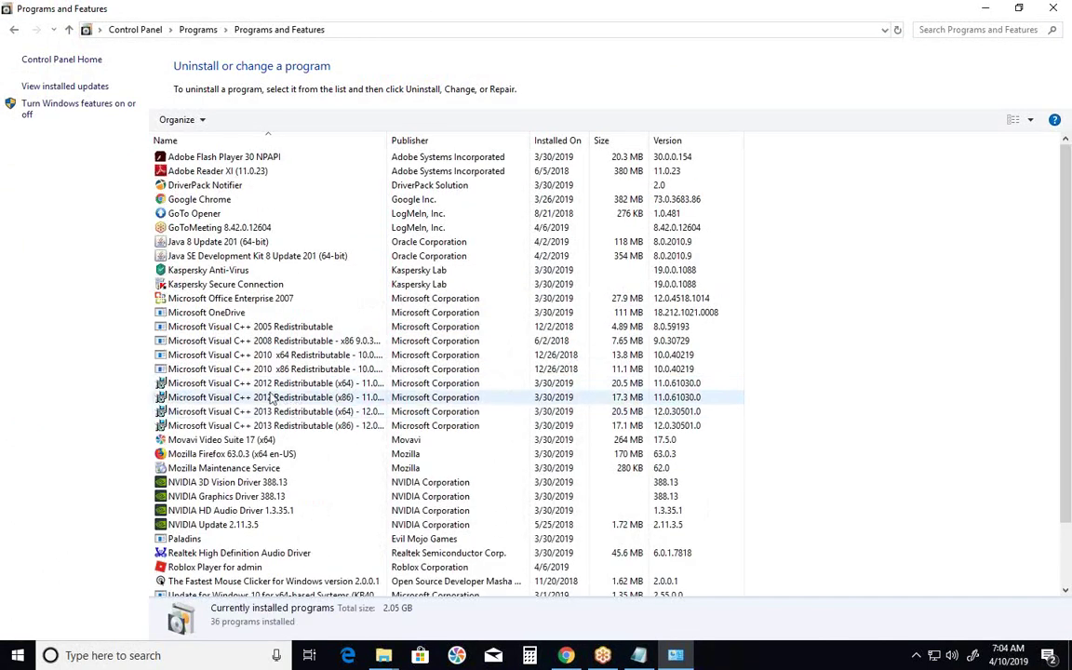
- Uninstall Java 8 Update 201 (64-bit), confirming the removal and granting the administrator permission request
{"action": "scroll", "coordinate": [268, 399], "scroll_direction": "down", "scroll_amount": 2}
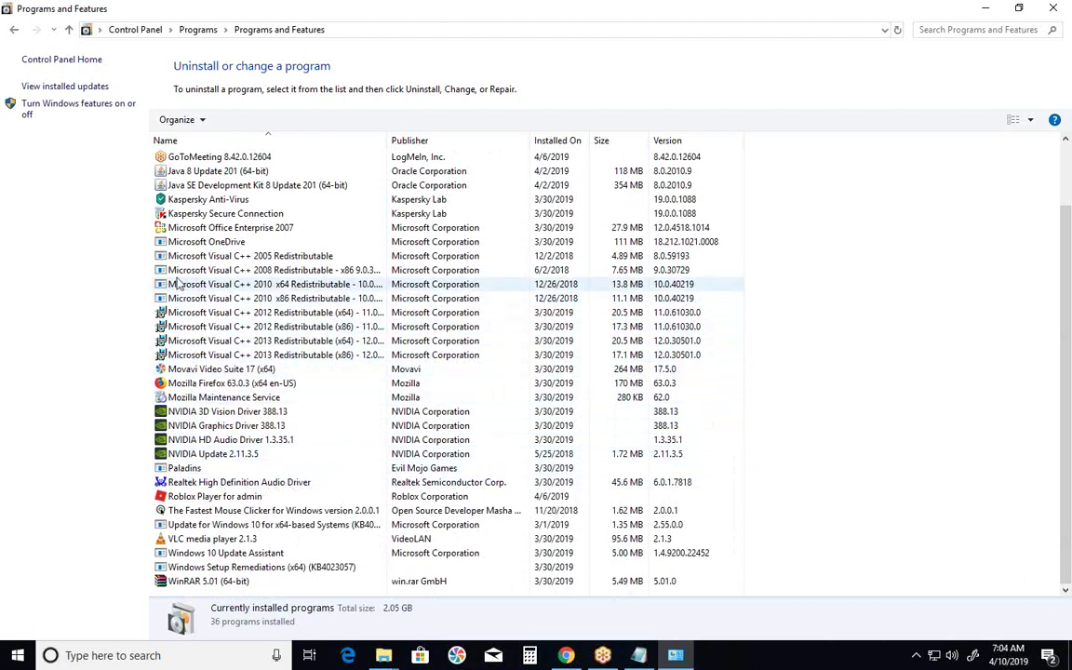
{"action": "left_click", "coordinate": [189, 173]}
{"action": "right_click", "coordinate": [190, 174]}
{"action": "left_click", "coordinate": [210, 181]}
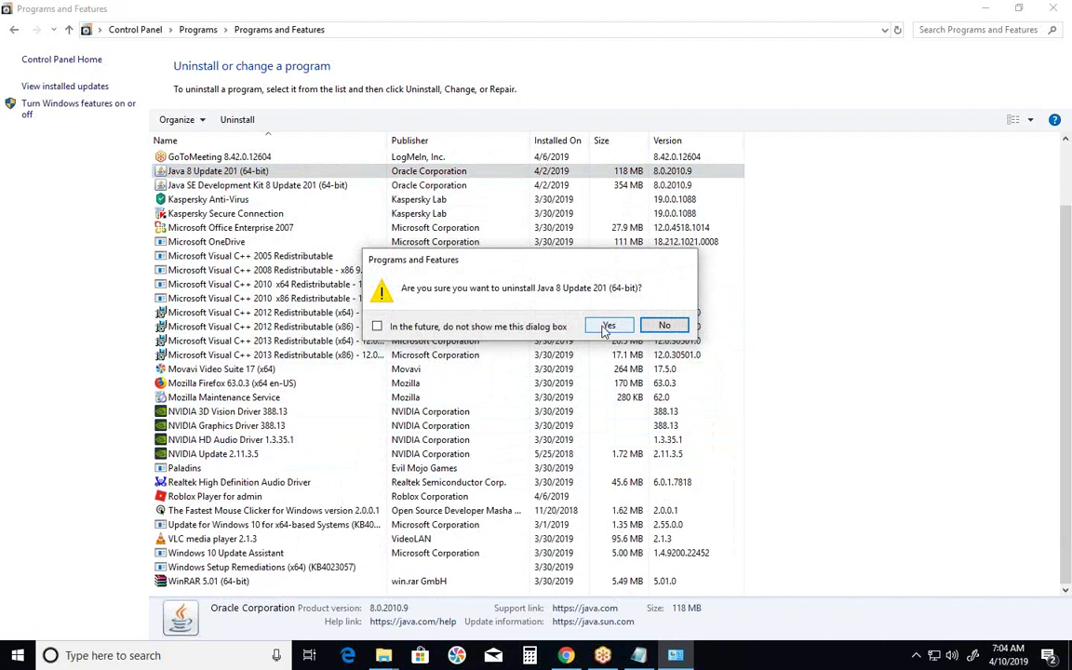
{"action": "left_click", "coordinate": [606, 329]}
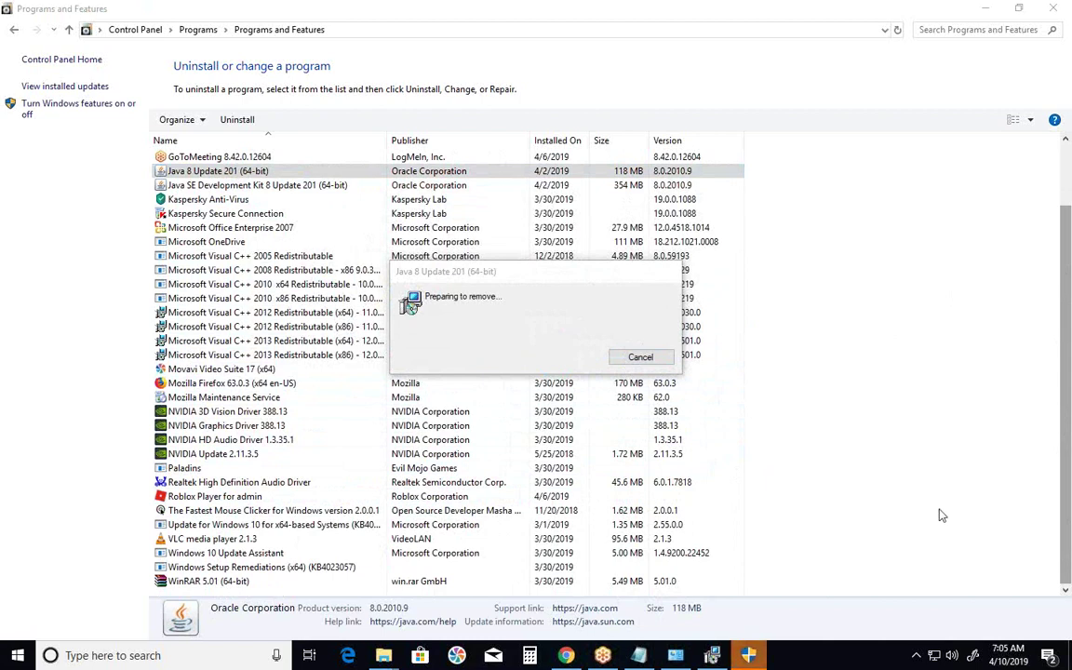
{"action": "left_click", "coordinate": [749, 654]}
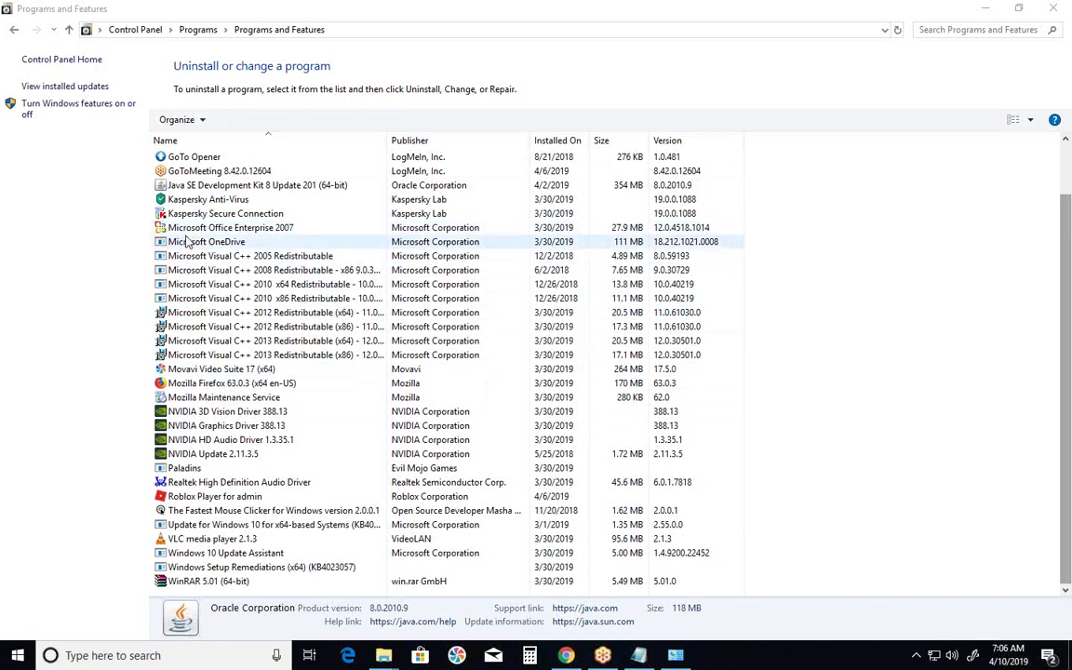
- Uninstall Java SE Development Kit 8 Update 201 (64-bit) and close Programs and Features
{"action": "right_click", "coordinate": [244, 188]}
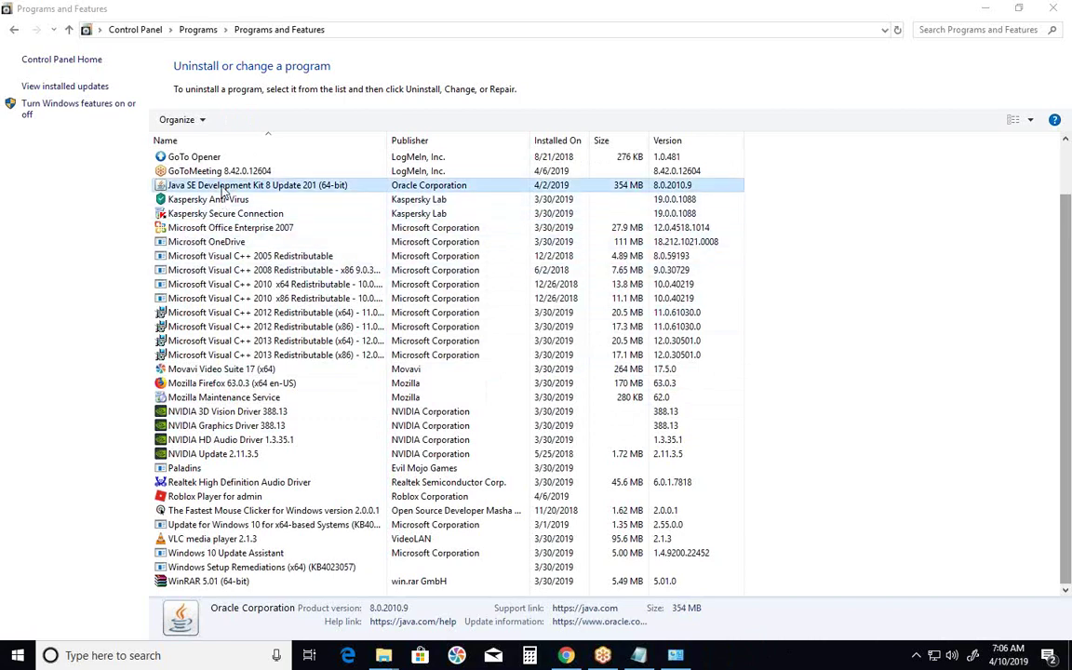
{"action": "left_click", "coordinate": [249, 198]}
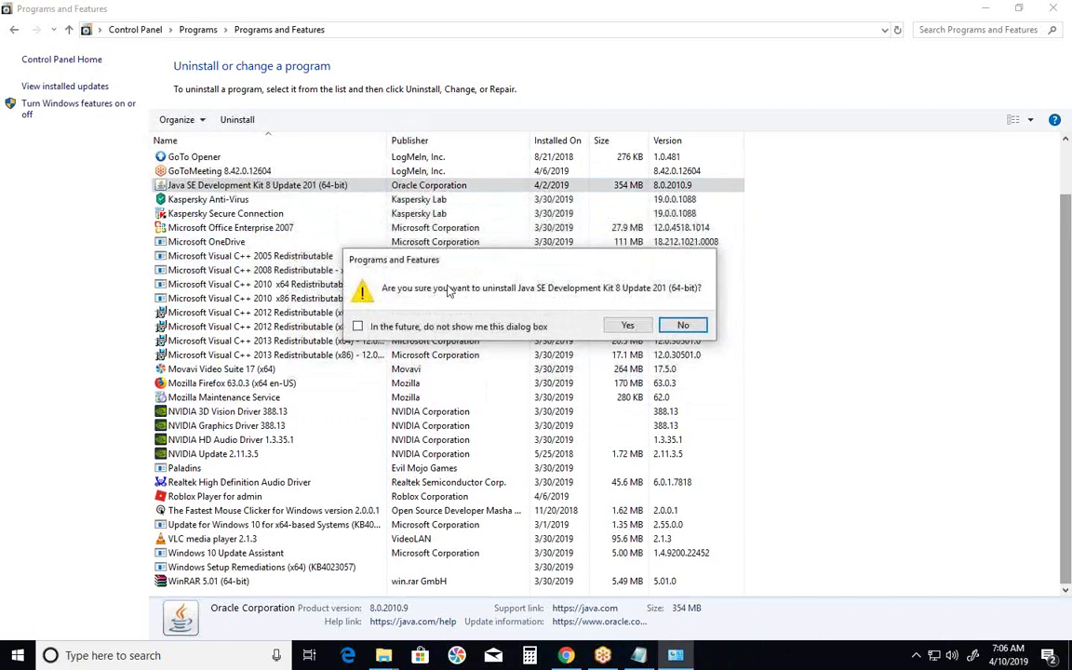
{"action": "left_click", "coordinate": [627, 327]}
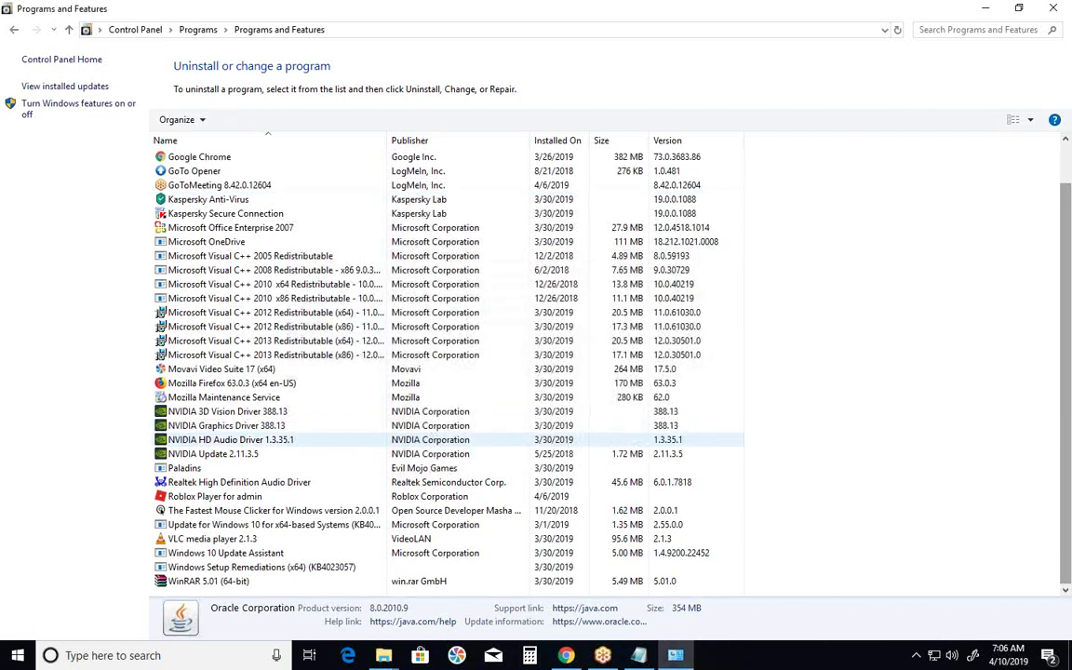
{"action": "left_click", "coordinate": [1066, 8]}
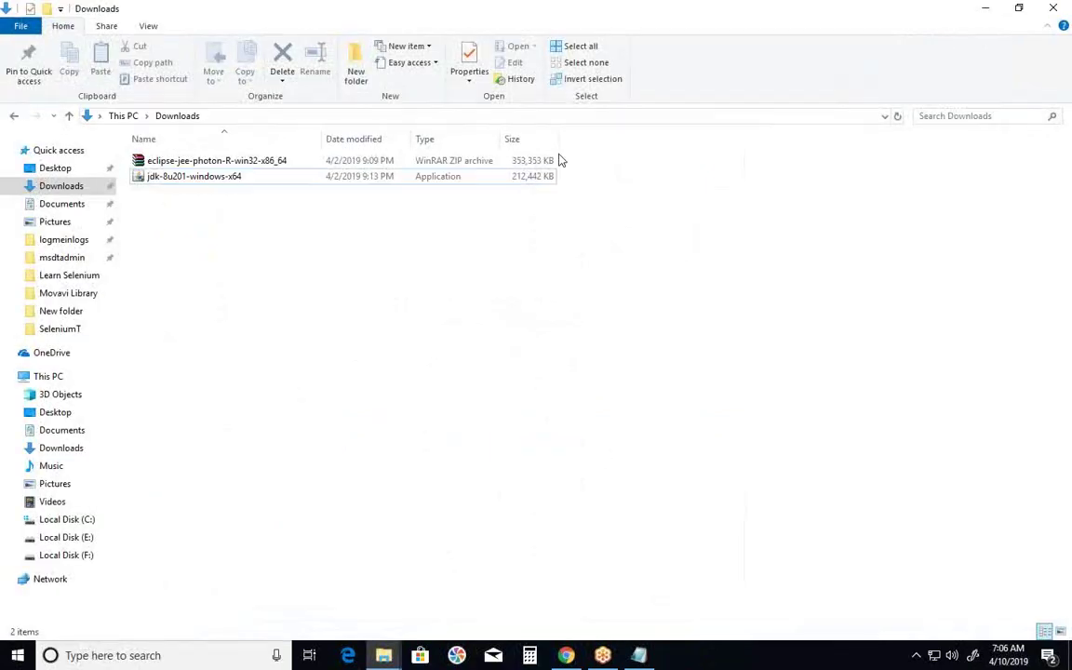
- Reopen the Downloads folder from This PC, launch the jdk-8u201-windows-x64 installer and close the folder window
{"action": "left_click", "coordinate": [1052, 7]}
{"action": "double_click", "coordinate": [36, 46]}
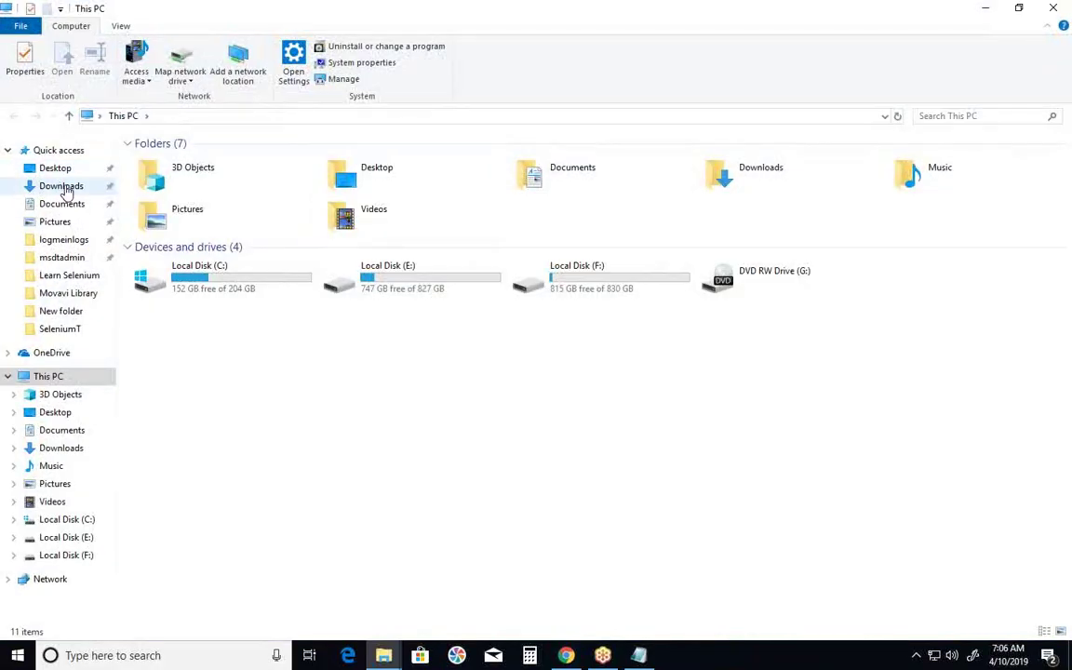
{"action": "left_click", "coordinate": [65, 187]}
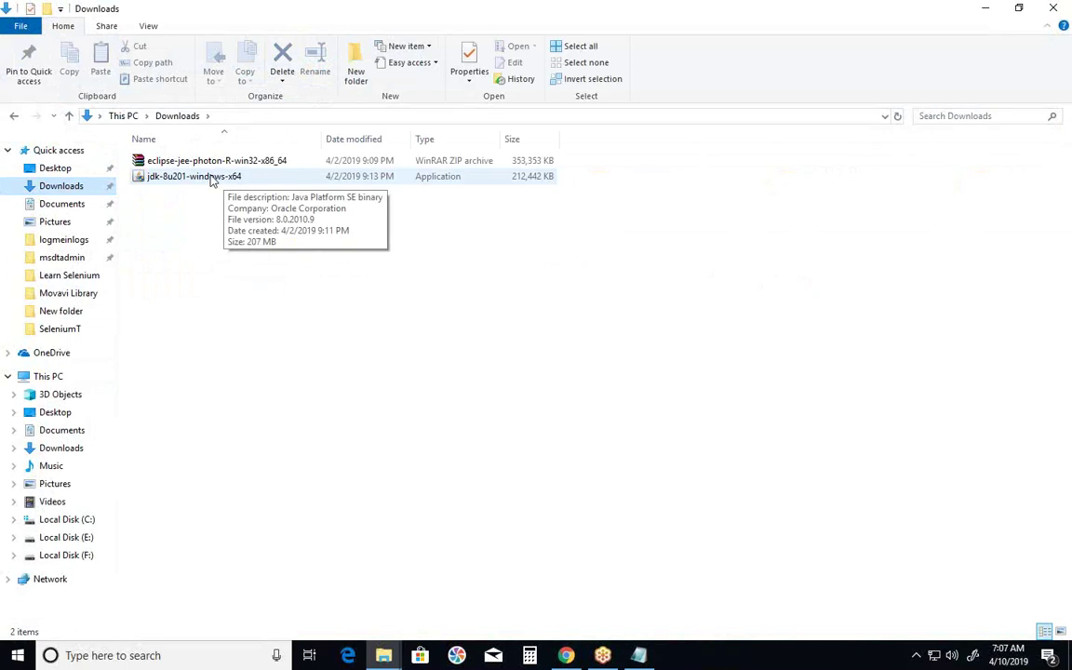
{"action": "double_click", "coordinate": [212, 179]}
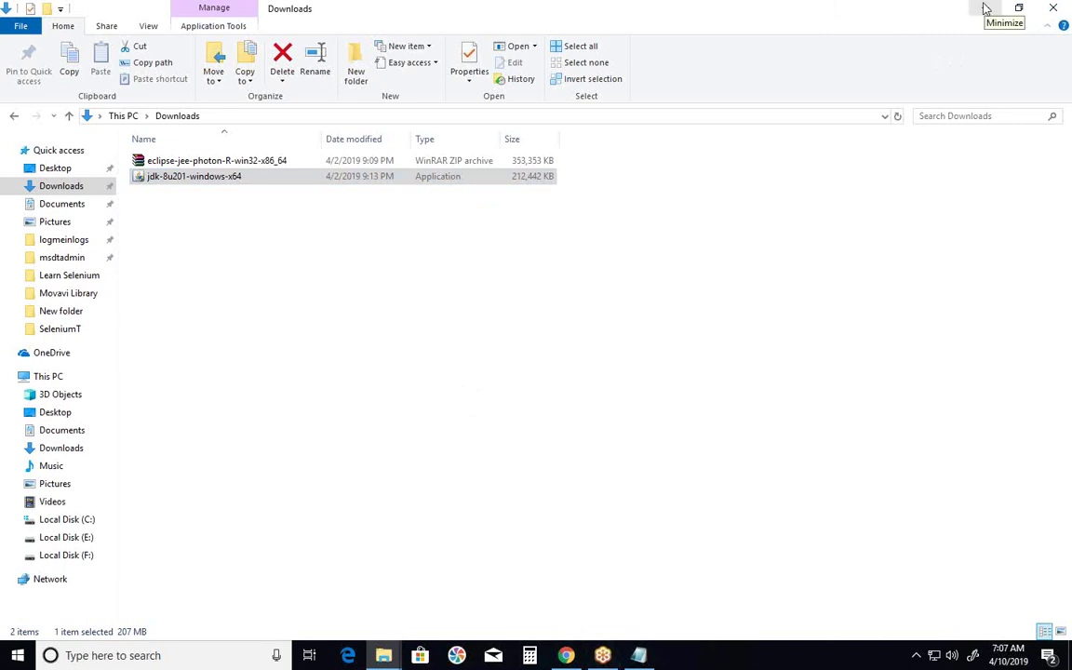
{"action": "left_click", "coordinate": [1055, 8]}
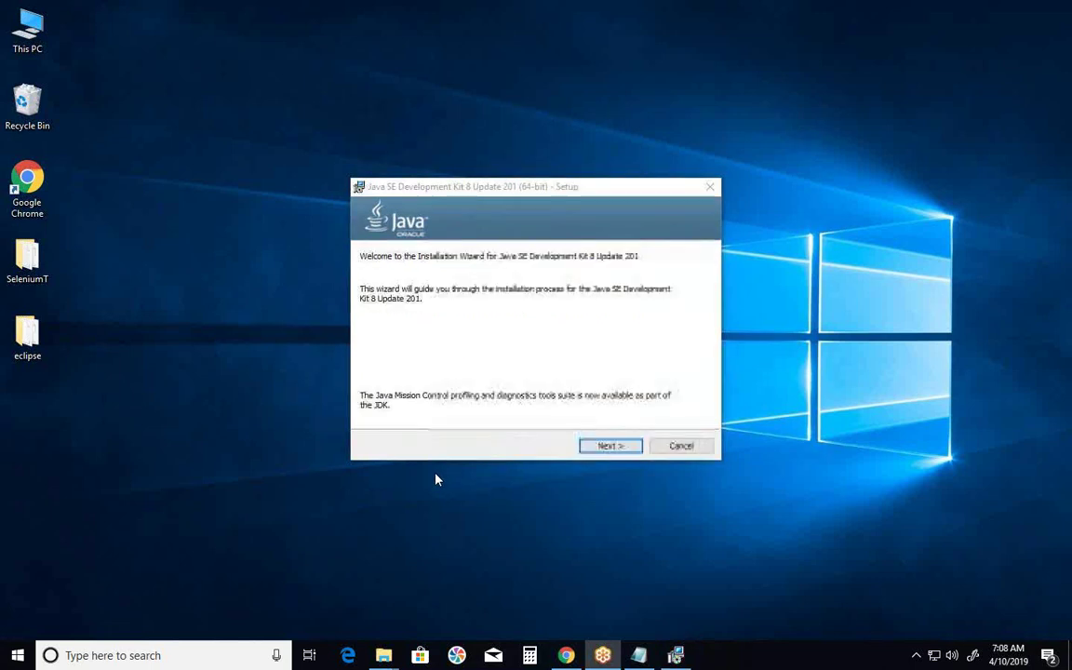
- Install Java SE Development Kit 8 Update 201 with the default options, keeping the JRE destination C:\Program Files\Java\jre1.8.0_201, and close the setup wizard
{"action": "left_click", "coordinate": [598, 449]}
{"action": "left_click", "coordinate": [598, 450]}
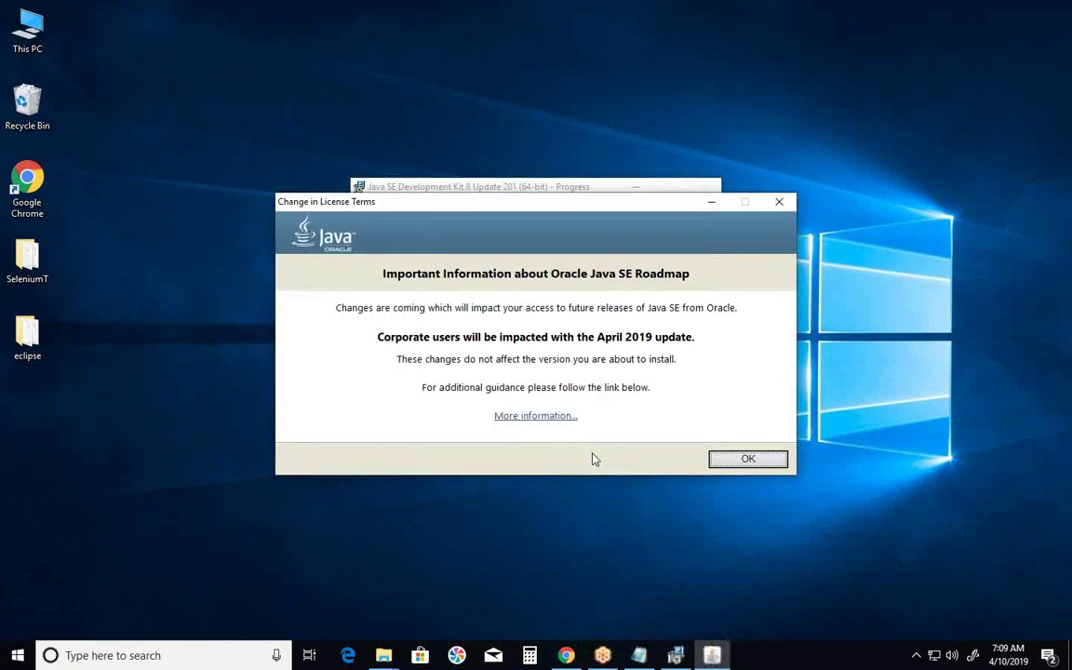
{"action": "left_click", "coordinate": [740, 461]}
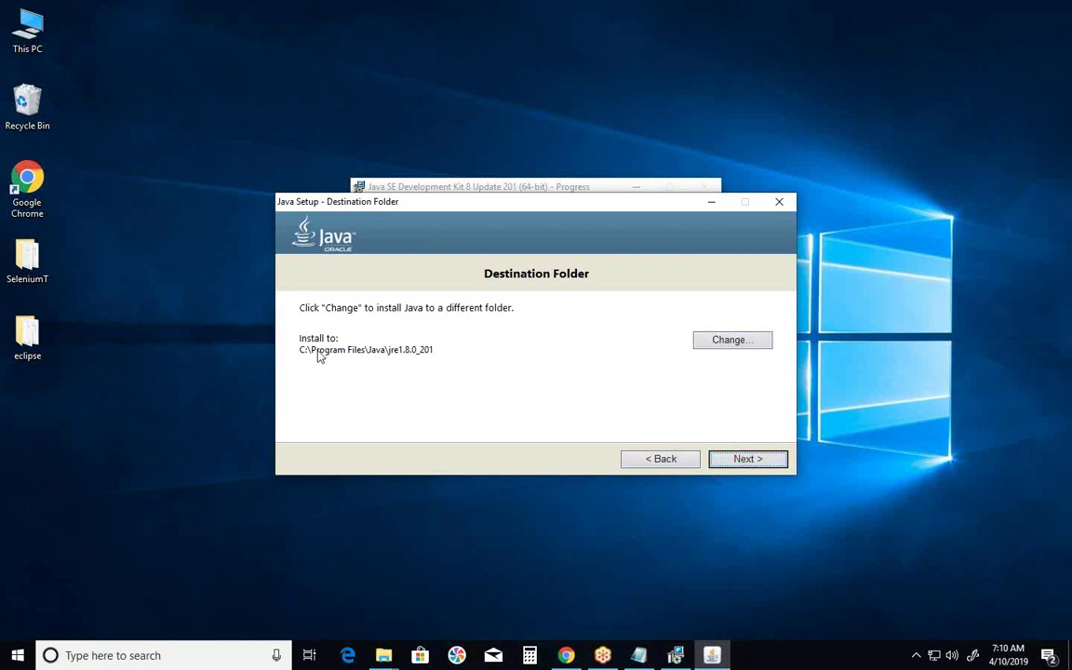
{"action": "left_click", "coordinate": [750, 461]}
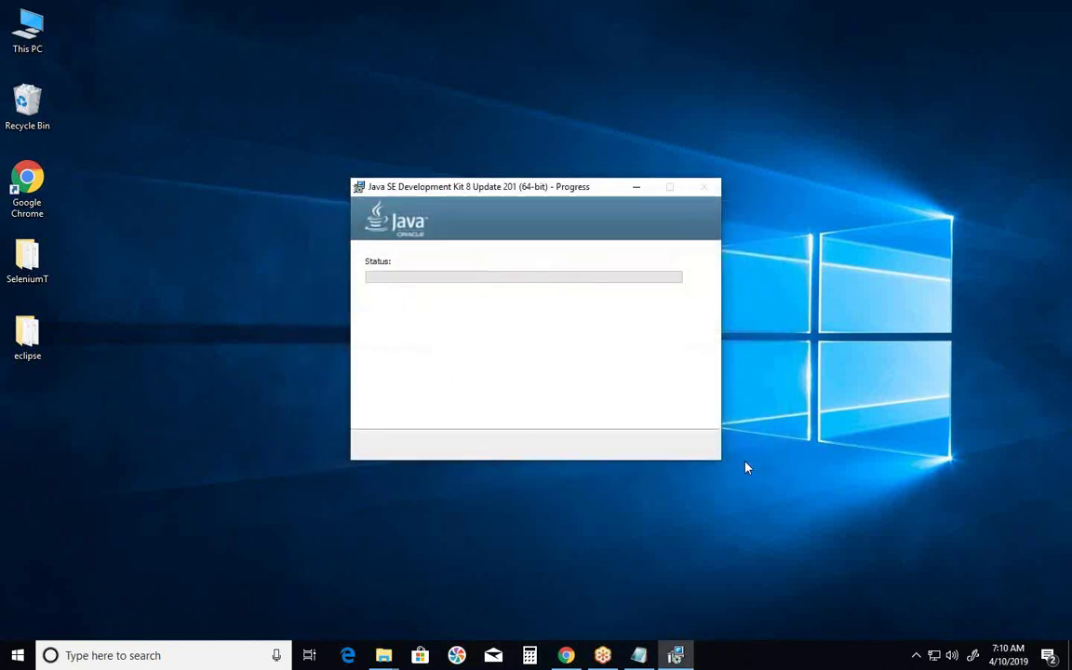
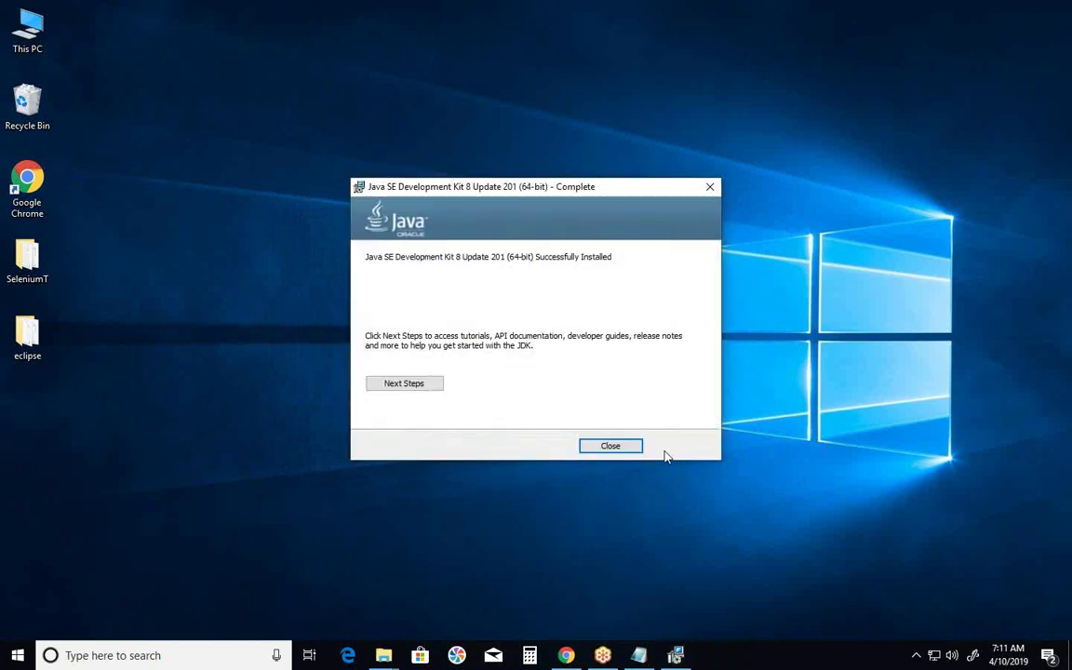
{"action": "left_click", "coordinate": [584, 450]}
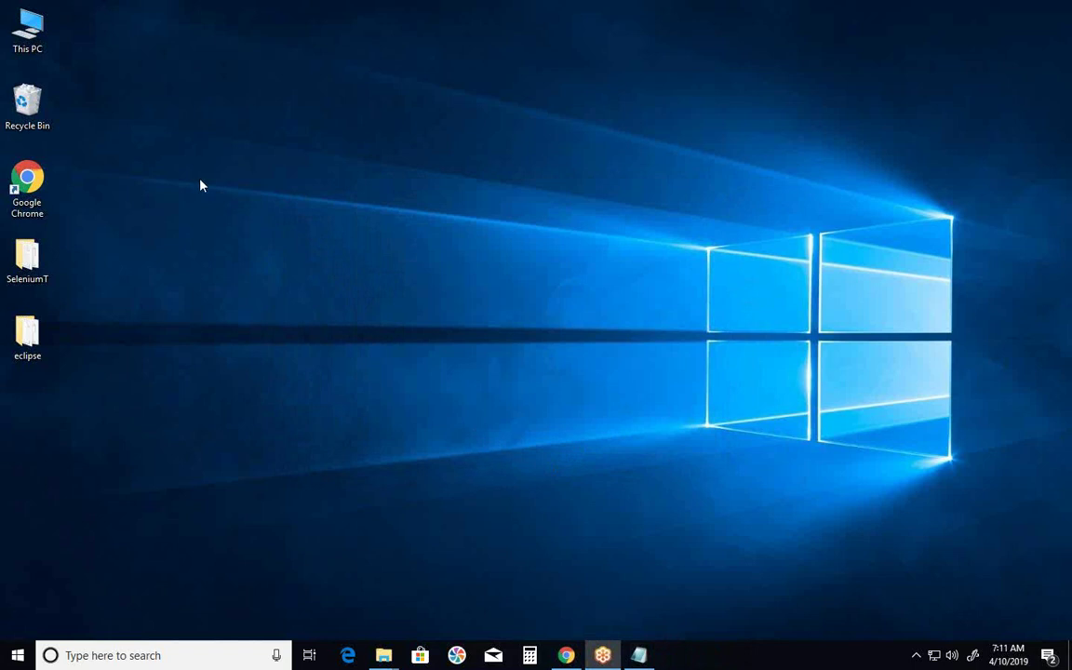
- Locate the Java folder in Program Files on drive C, then return to the drive's root and point out the Program Files (x86) folder
{"action": "left_click", "coordinate": [25, 38]}
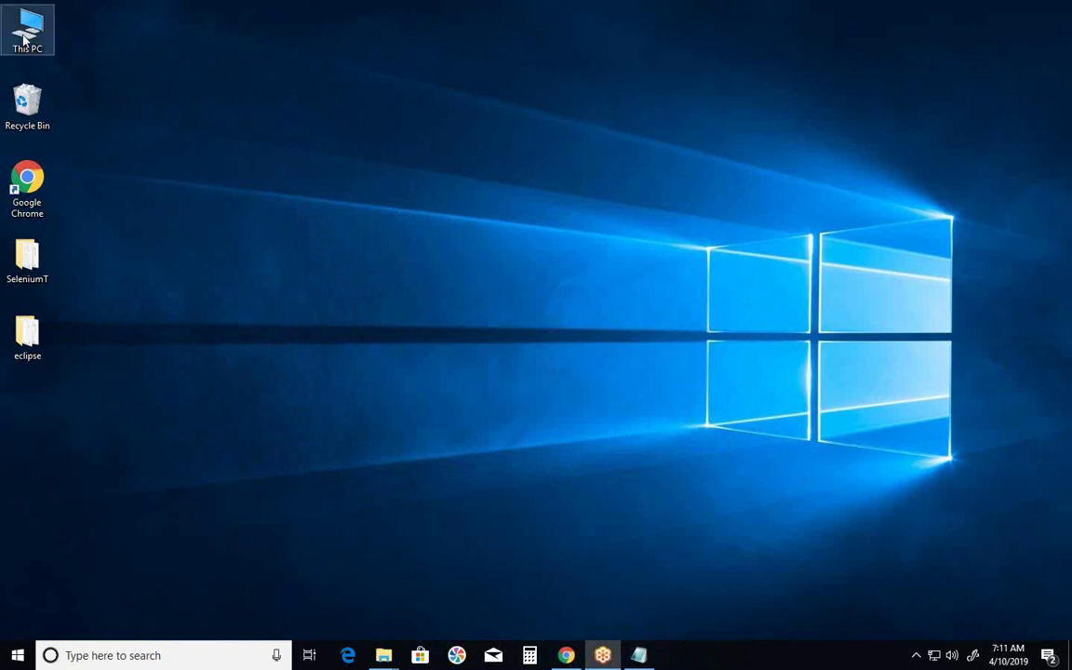
{"action": "double_click", "coordinate": [24, 37]}
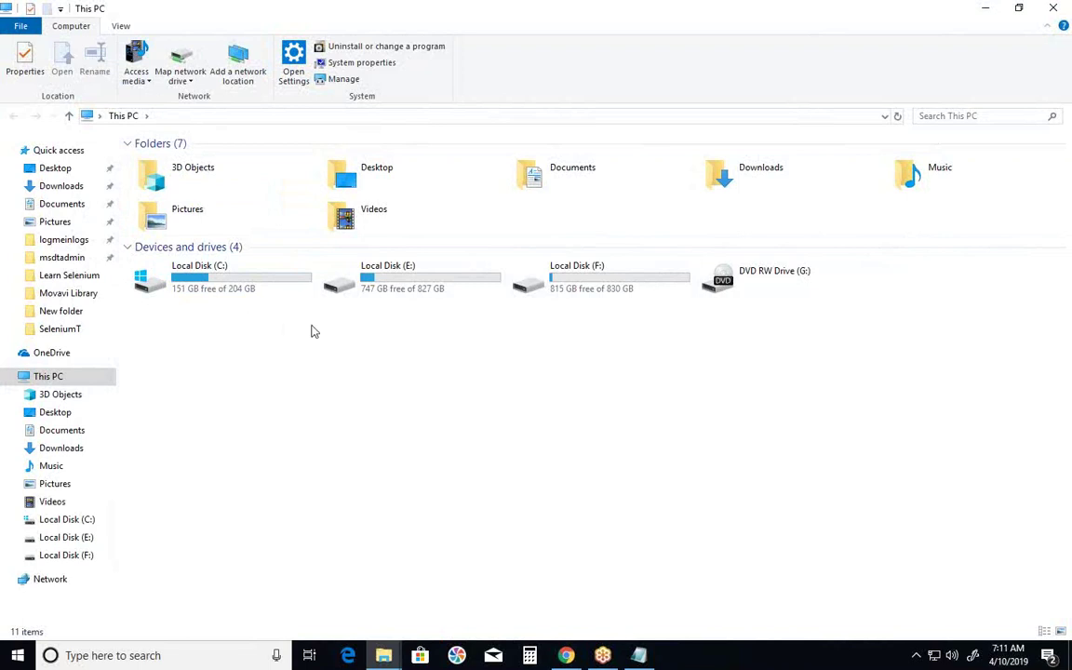
{"action": "double_click", "coordinate": [210, 281]}
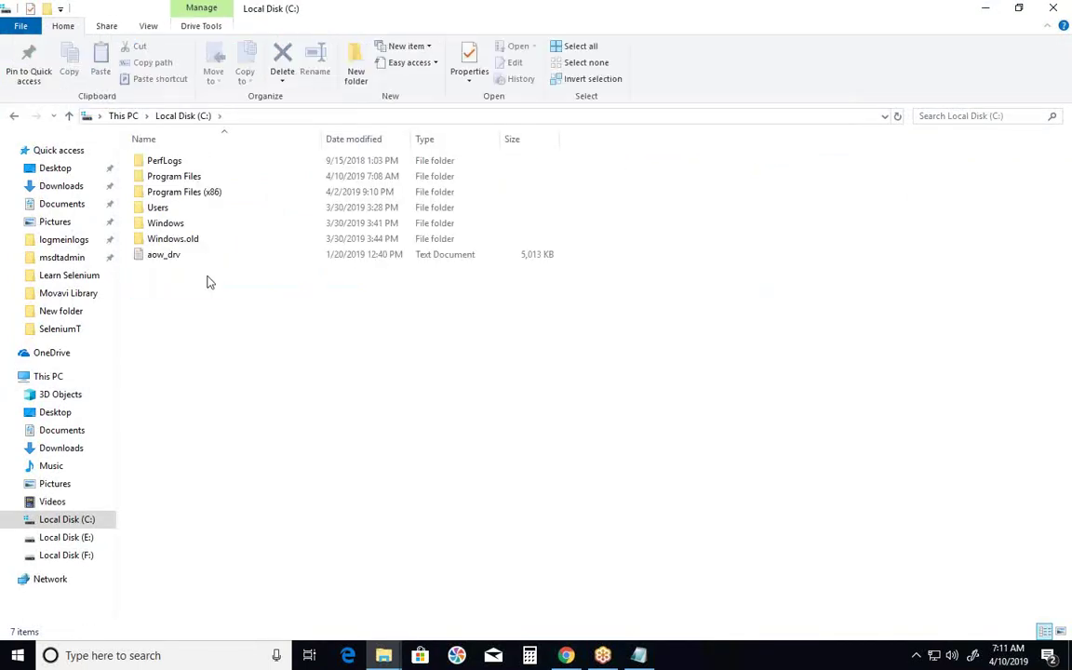
{"action": "double_click", "coordinate": [170, 179]}
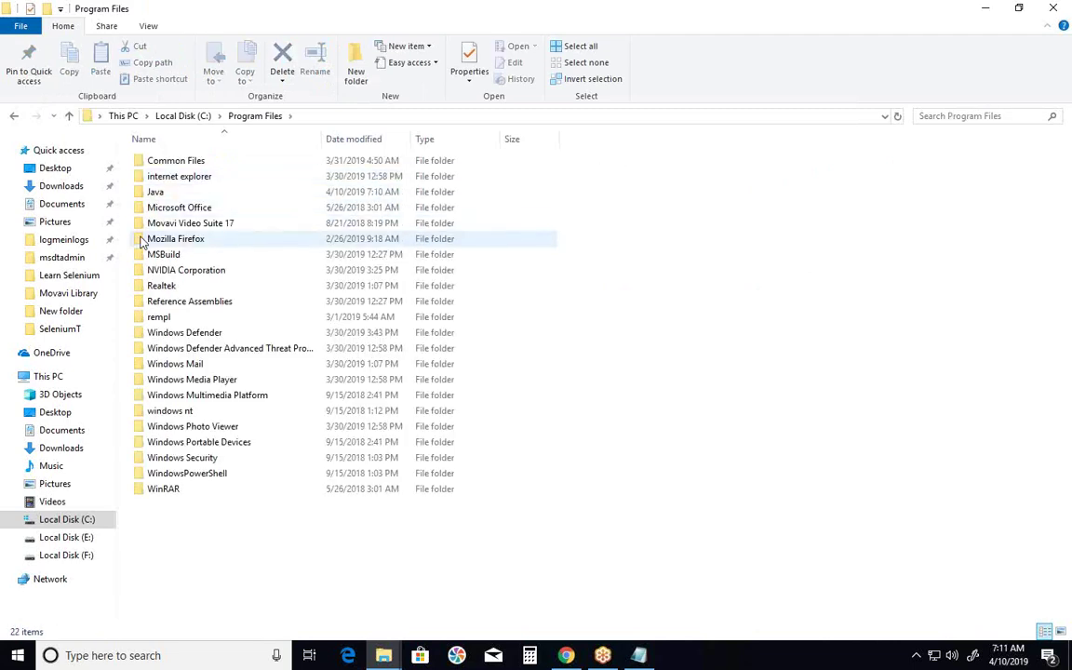
{"action": "left_click", "coordinate": [159, 194]}
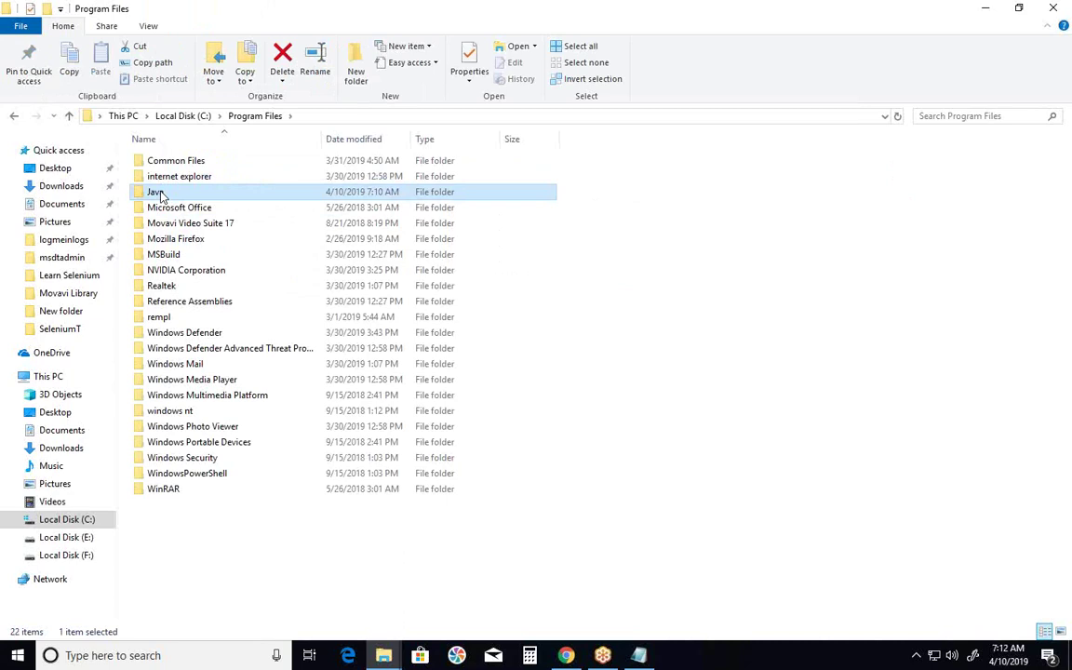
{"action": "left_click", "coordinate": [14, 116]}
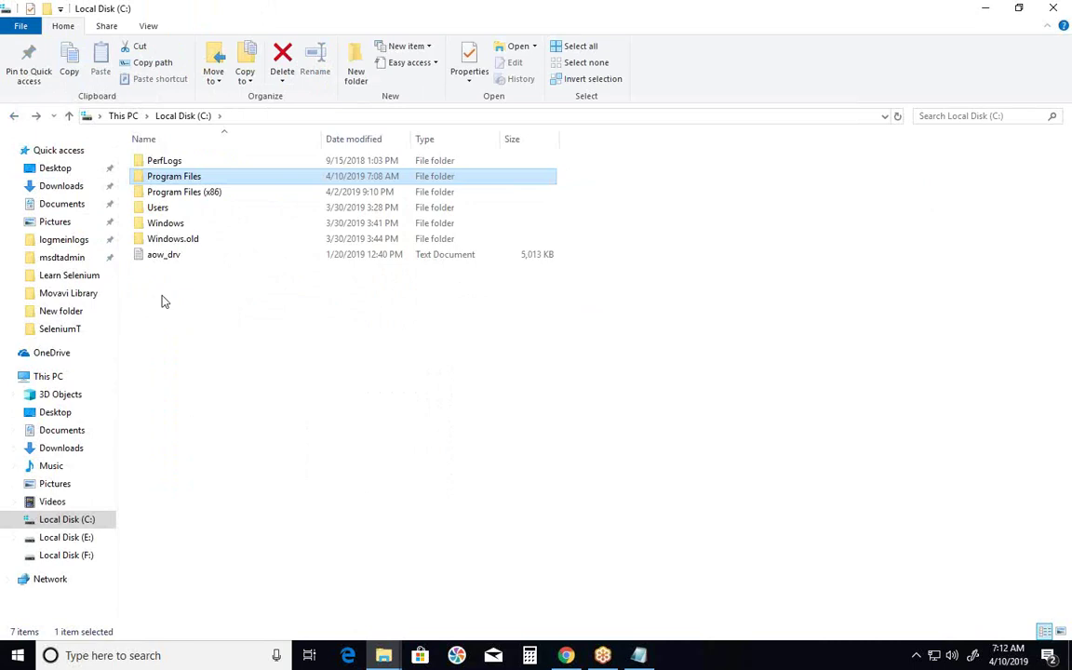
{"action": "left_click", "coordinate": [189, 194]}
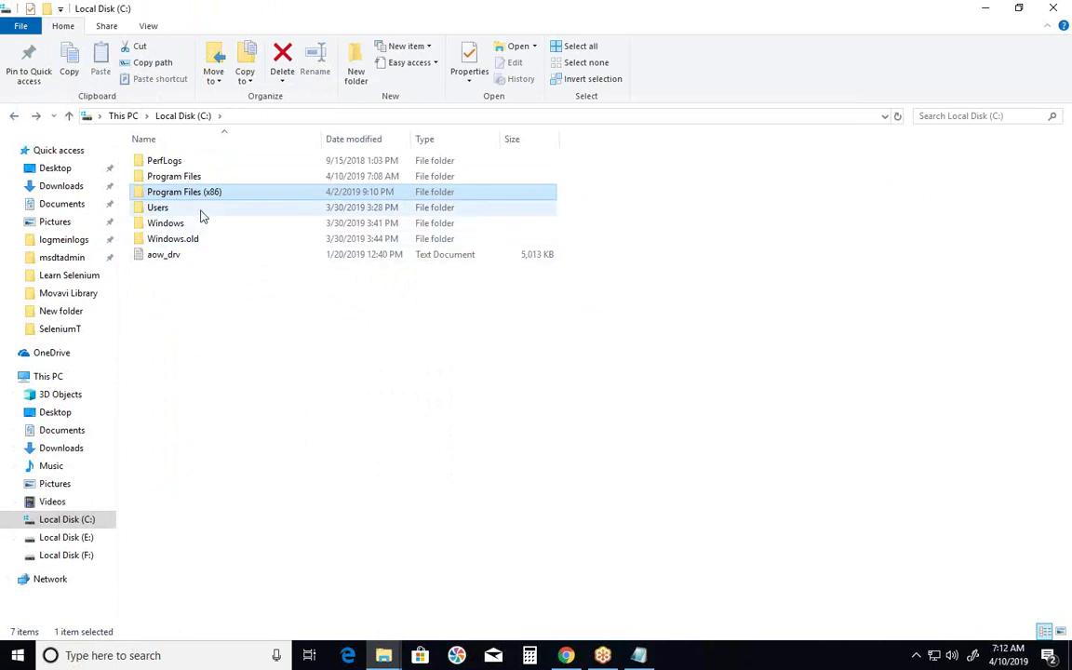
{"action": "mouse_move", "coordinate": [207, 199]}
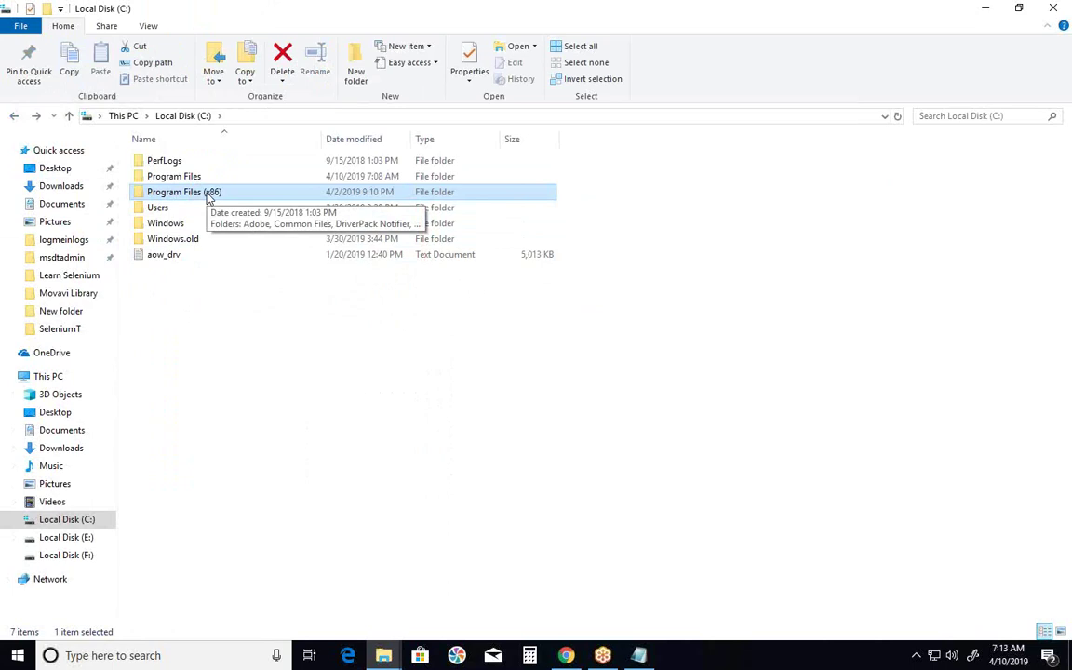
- Open Program Files on drive C to point out the Java folder, and close the folder window
{"action": "double_click", "coordinate": [173, 178]}
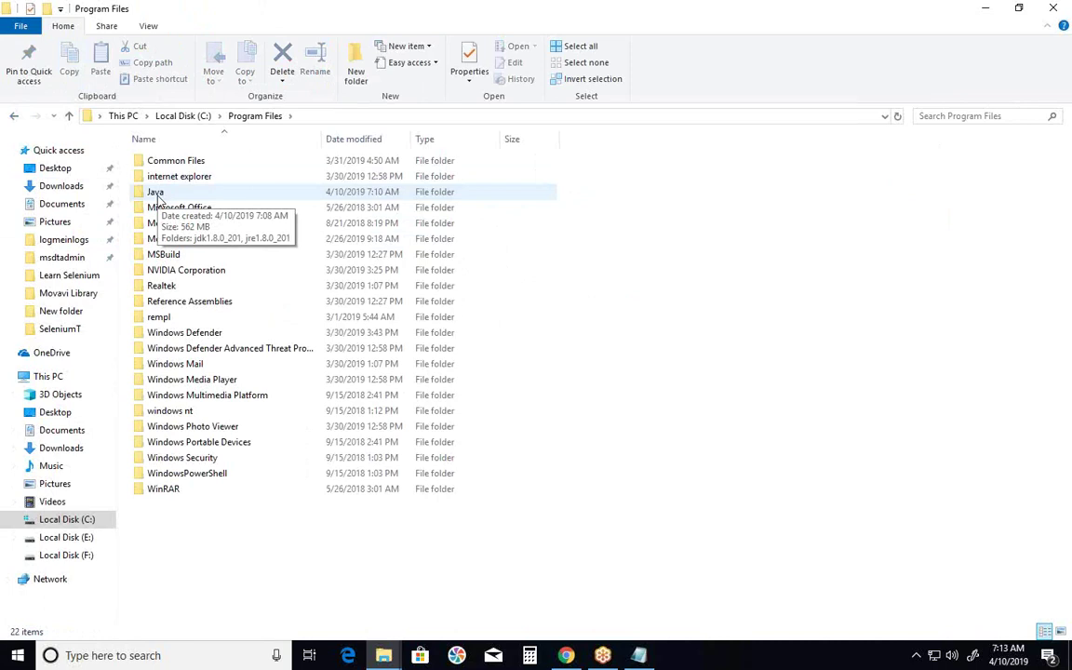
{"action": "left_click", "coordinate": [1060, 8]}
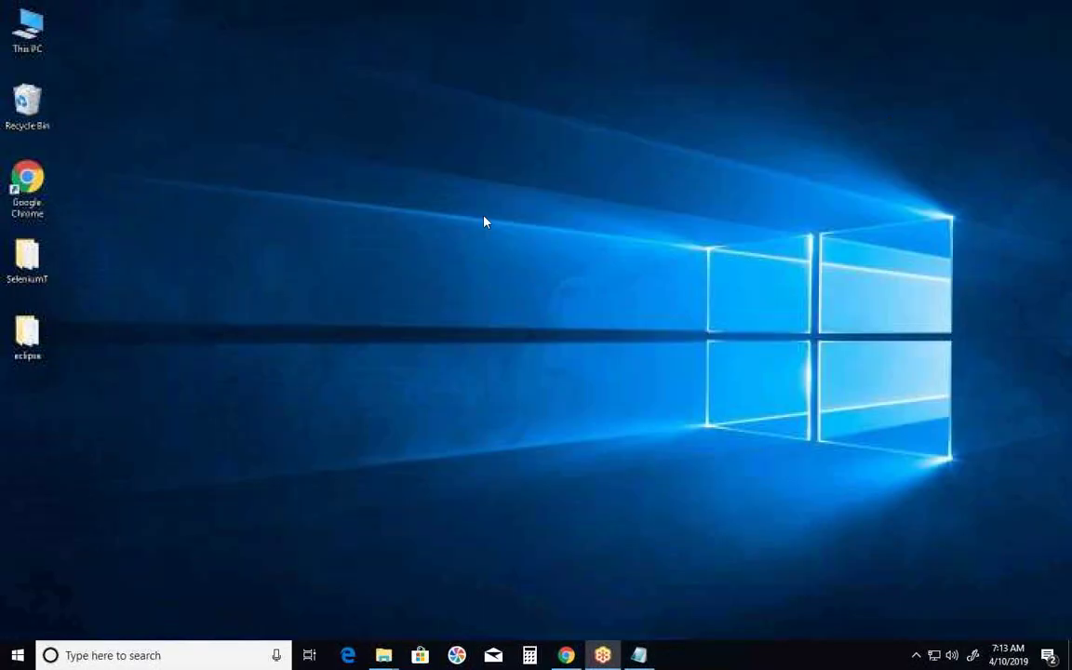
- Open Command Prompt and change to the root of drive C with cd /
{"action": "left_click", "coordinate": [100, 655]}
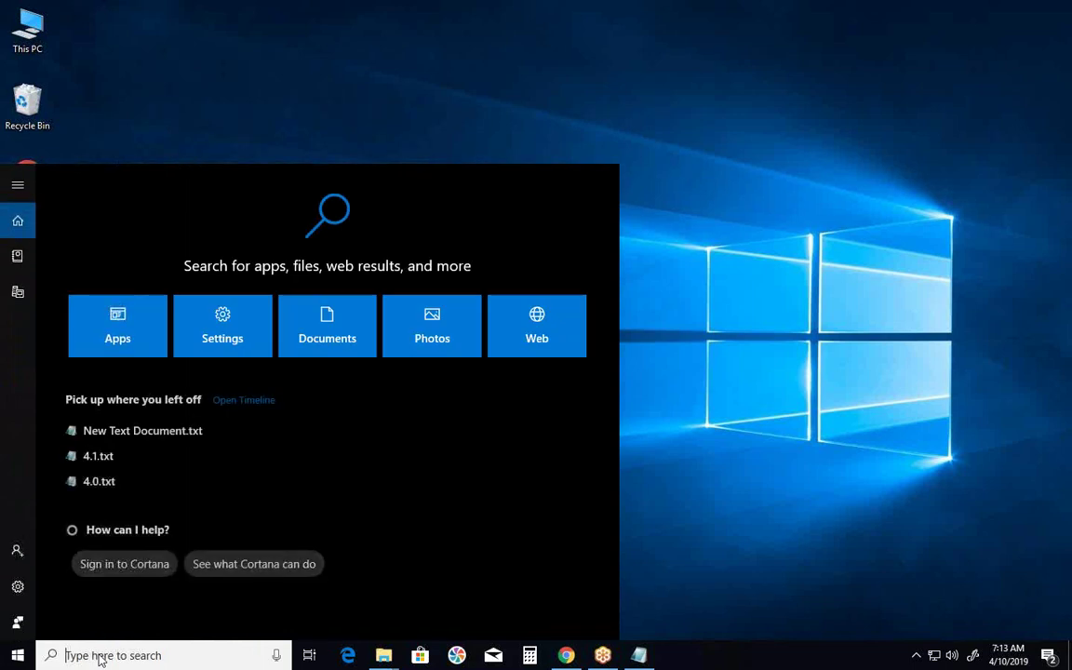
{"action": "type", "text": "cmd"}
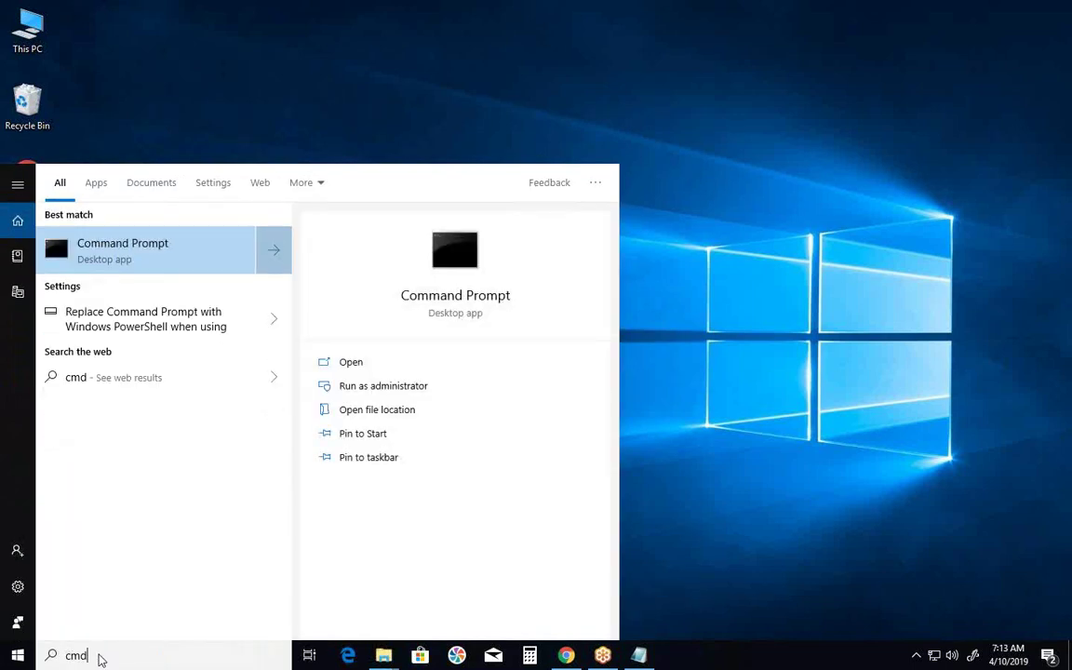
{"action": "left_click", "coordinate": [122, 257]}
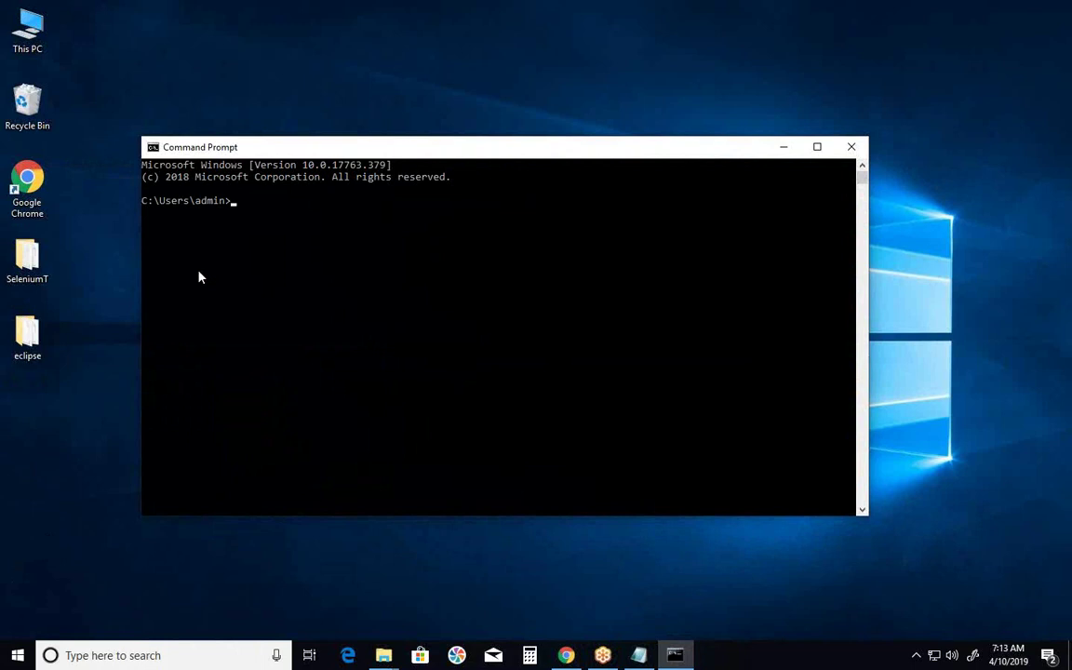
{"action": "type", "text": "cd "}
{"action": "type", "text": "des"}
{"action": "type", "text": "kt"}
{"action": "key", "text": "BackSpace"}
{"action": "key", "text": "BackSpace"}
{"action": "key", "text": "BackSpace"}
{"action": "key", "text": "BackSpace"}
{"action": "key", "text": "BackSpace"}
{"action": "type", "text": "/"}
{"action": "key", "text": "Return"}
- Try the command cd programfiles and check the folder's exact name on Local Disk (C:) through This PC
{"action": "type", "text": "cd programfiles"}
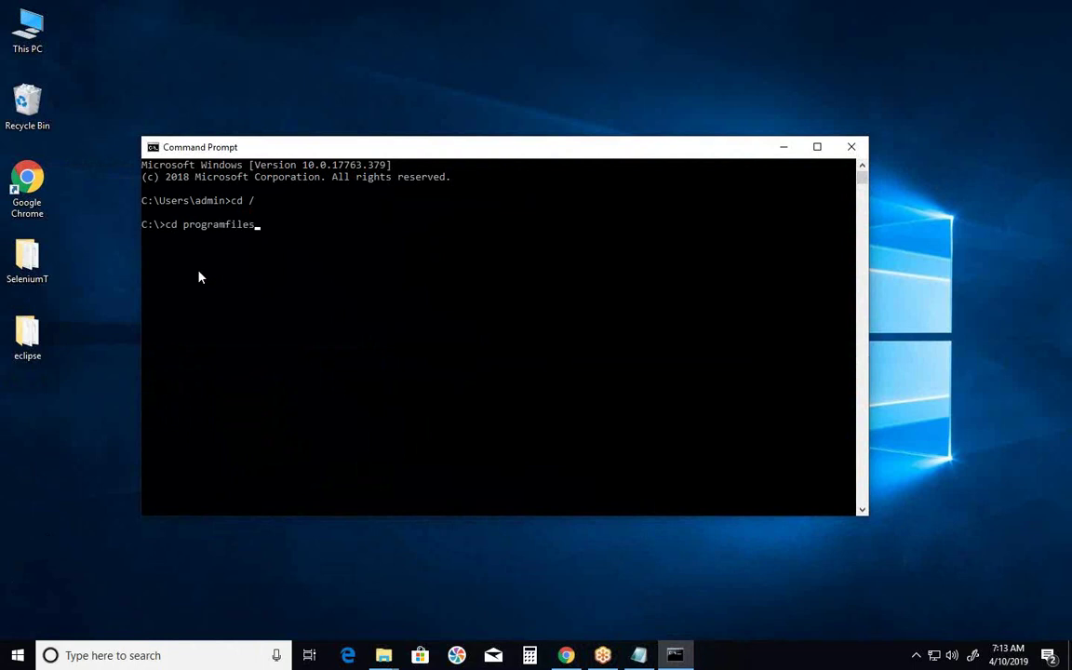
{"action": "key", "text": "Return"}
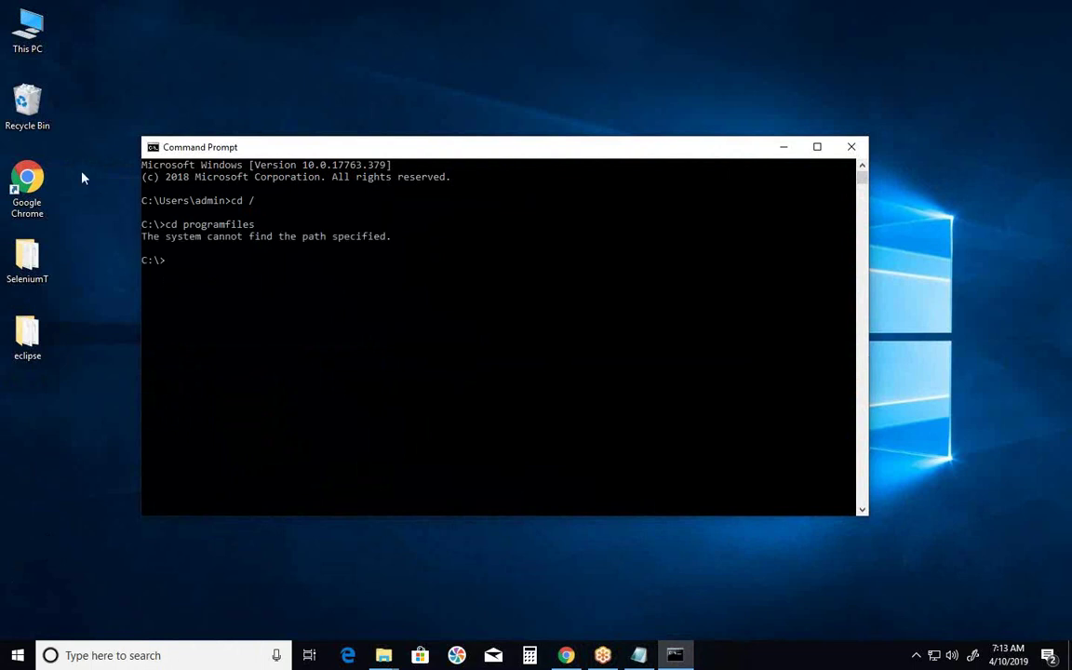
{"action": "left_click", "coordinate": [25, 35]}
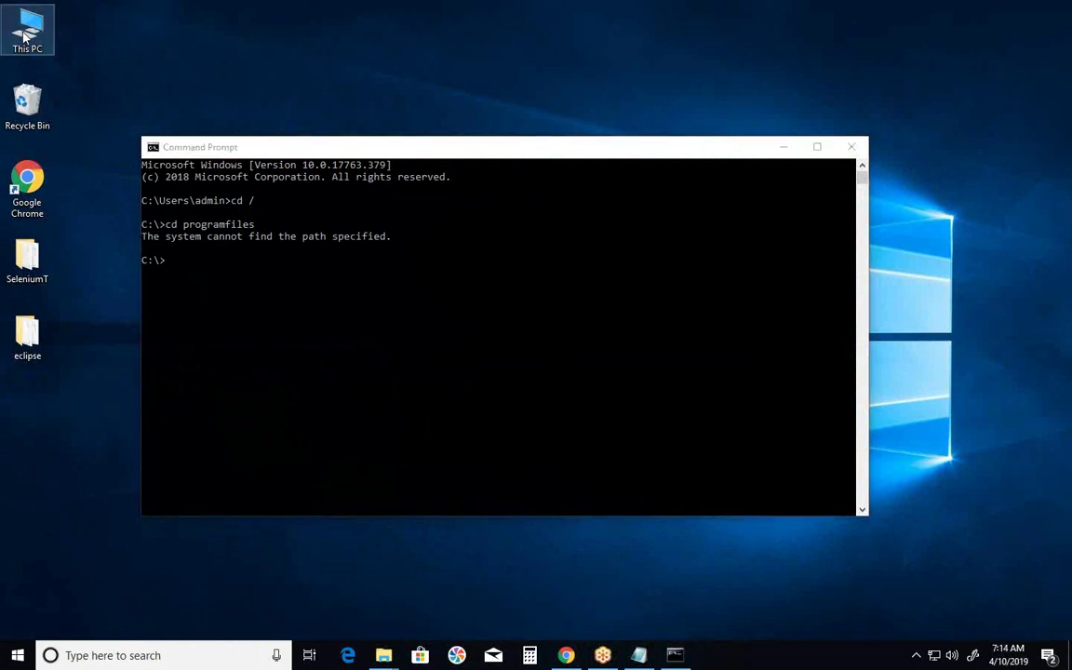
{"action": "double_click", "coordinate": [25, 35]}
{"action": "left_click", "coordinate": [199, 282]}
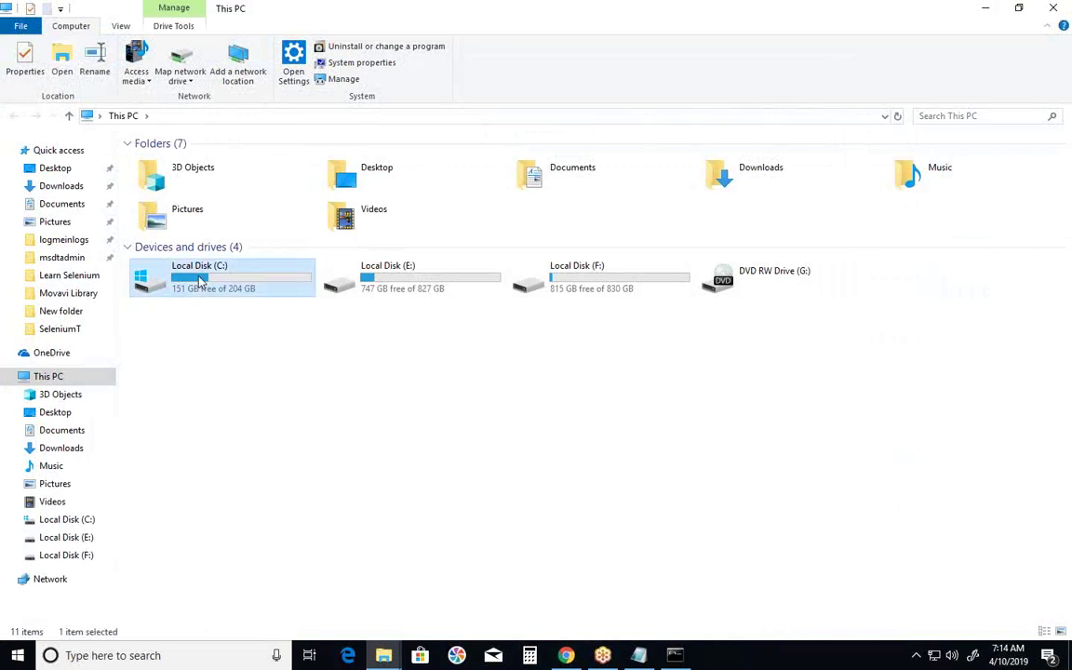
{"action": "double_click", "coordinate": [199, 282]}
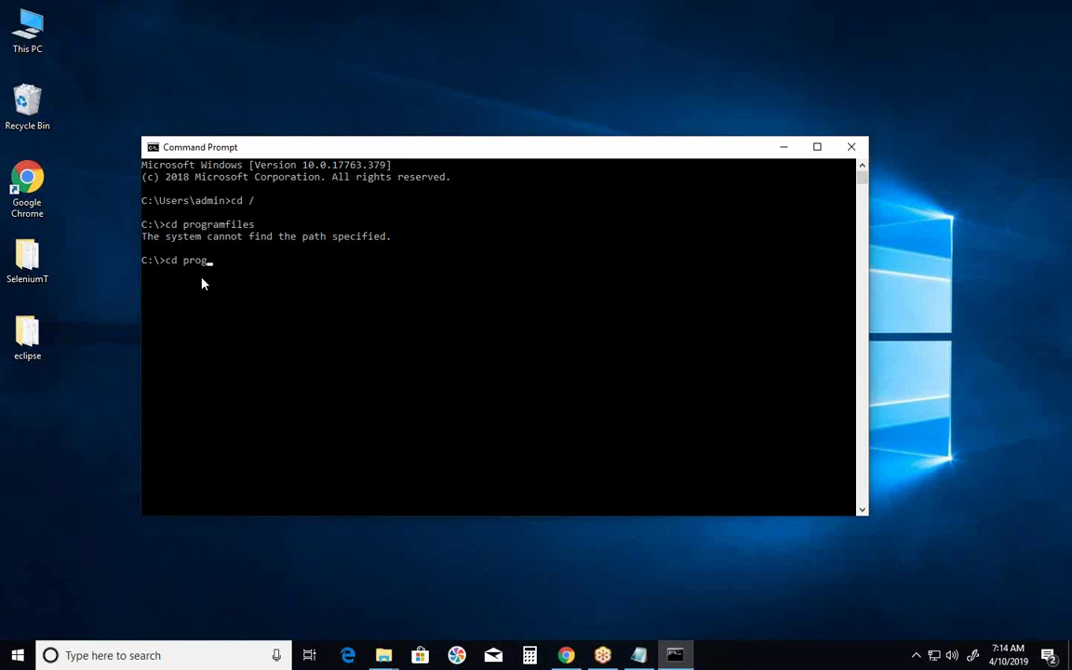
- In Command Prompt, change to the Java directory by running cd program files and cd java
{"action": "type", "text": "iles"}
{"action": "key", "text": "Return"}
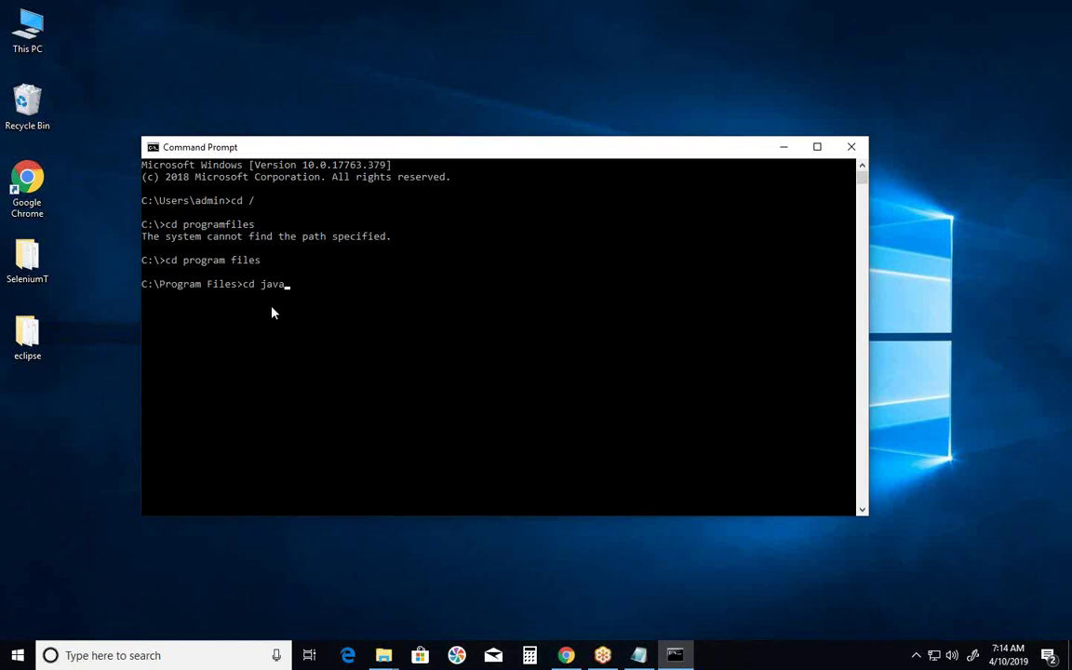
{"action": "key", "text": "Return"}
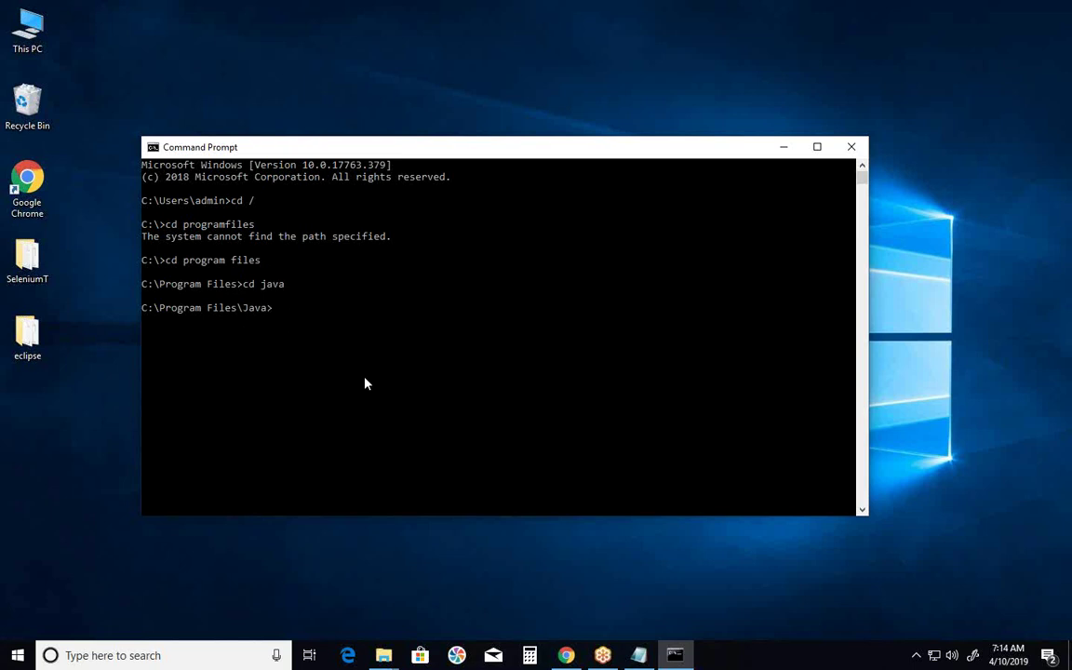
- Run the java command in the Java directory and review its usage and options output
{"action": "type", "text": "java"}
{"action": "key", "text": "Return"}
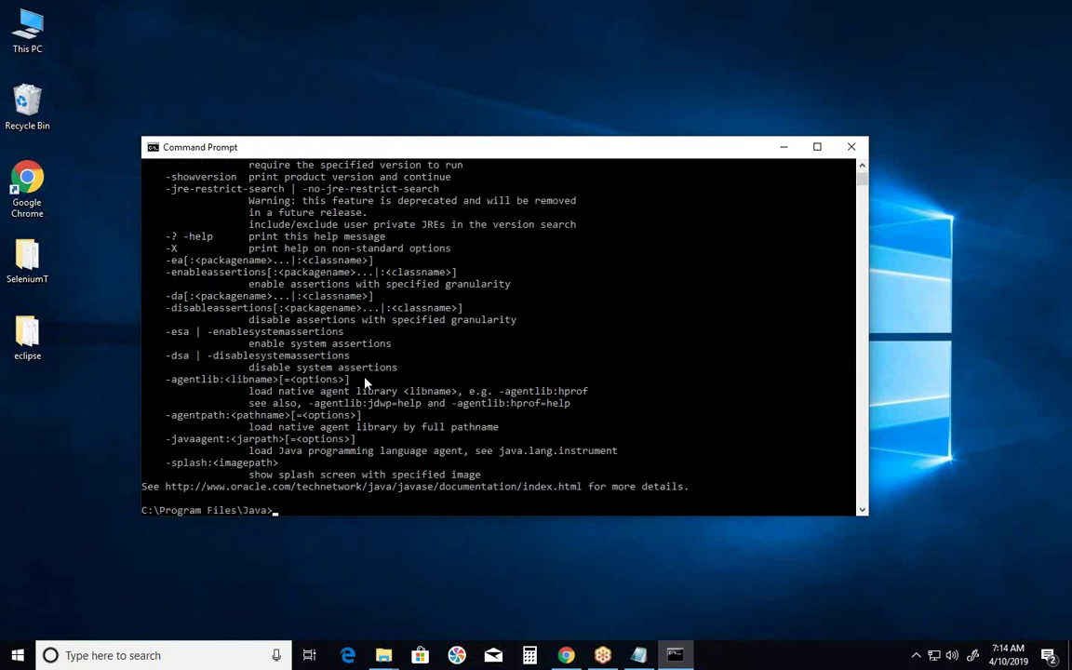
{"action": "scroll", "coordinate": [364, 383], "scroll_direction": "up", "scroll_amount": 8}
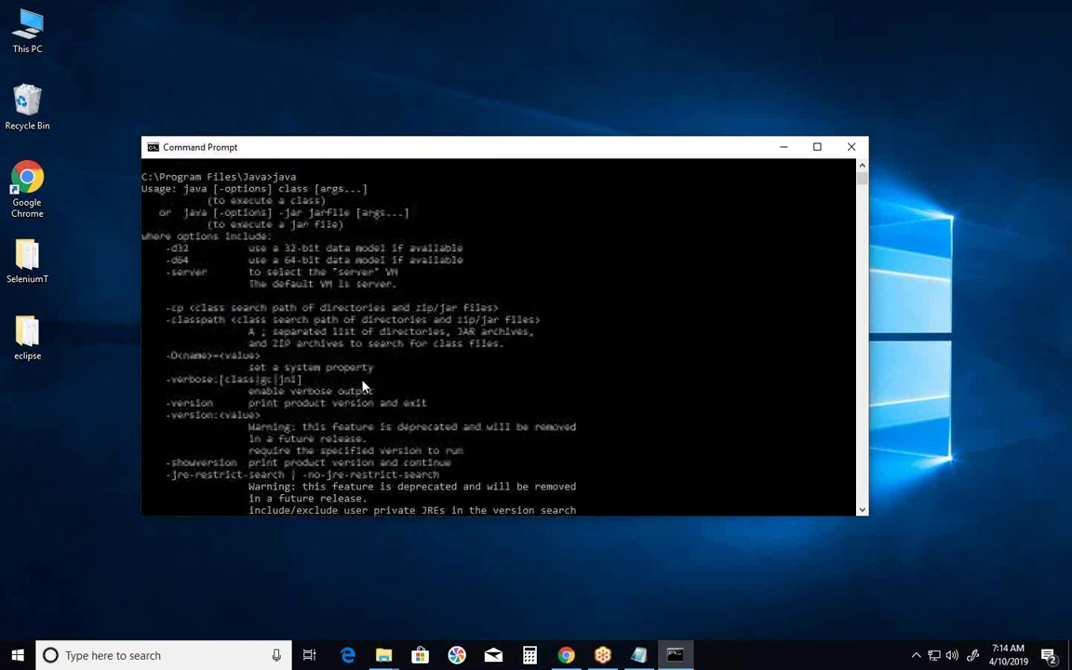
{"action": "scroll", "coordinate": [365, 385], "scroll_direction": "up", "scroll_amount": 4}
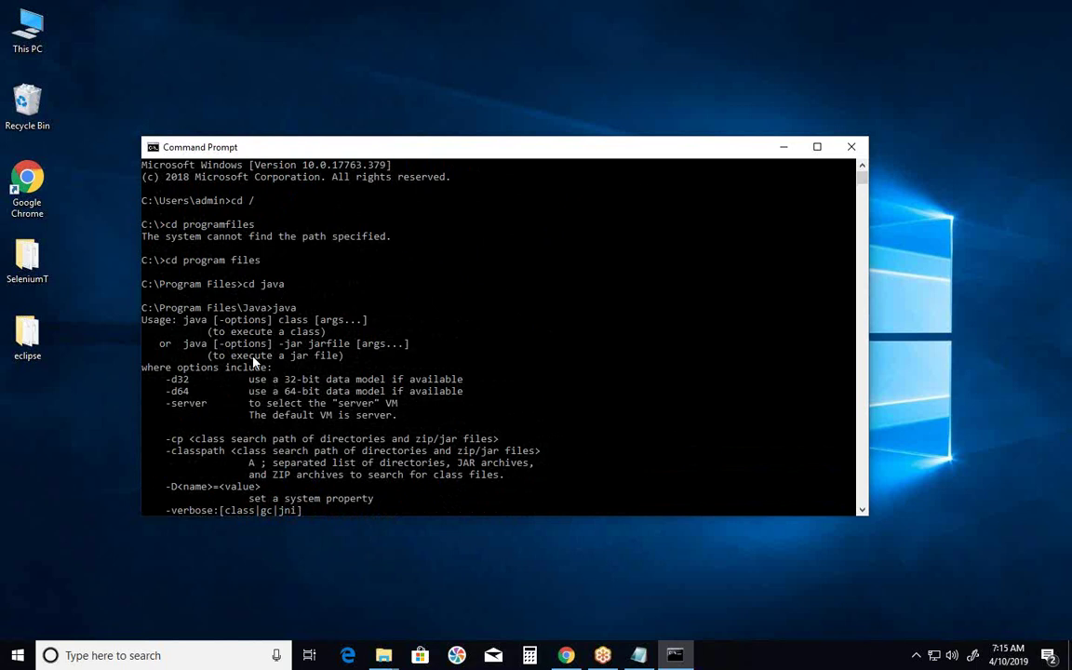
{"action": "scroll", "coordinate": [255, 363], "scroll_direction": "down", "scroll_amount": 1}
{"action": "scroll", "coordinate": [256, 372], "scroll_direction": "down", "scroll_amount": 2}
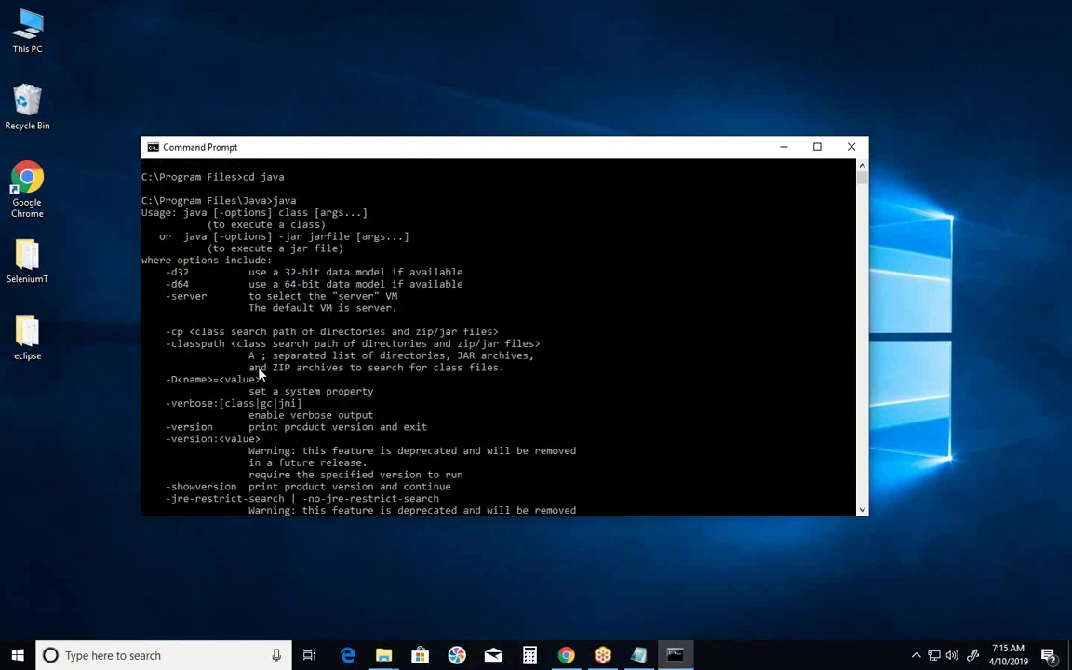
{"action": "scroll", "coordinate": [255, 381], "scroll_direction": "down", "scroll_amount": 11}
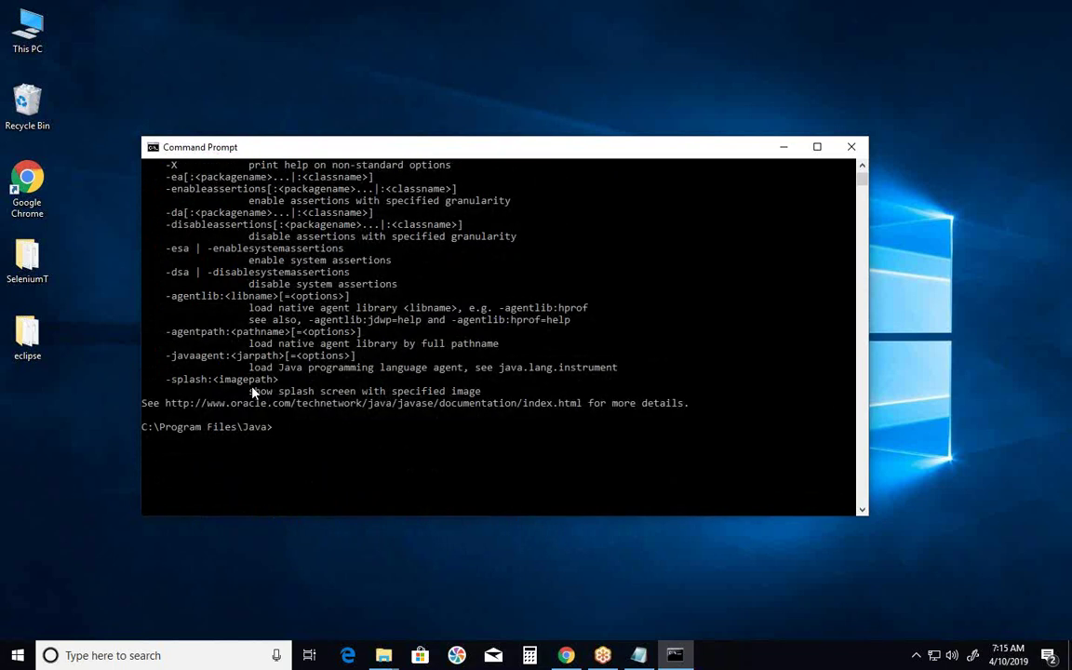
{"action": "scroll", "coordinate": [226, 442], "scroll_direction": "up", "scroll_amount": 12}
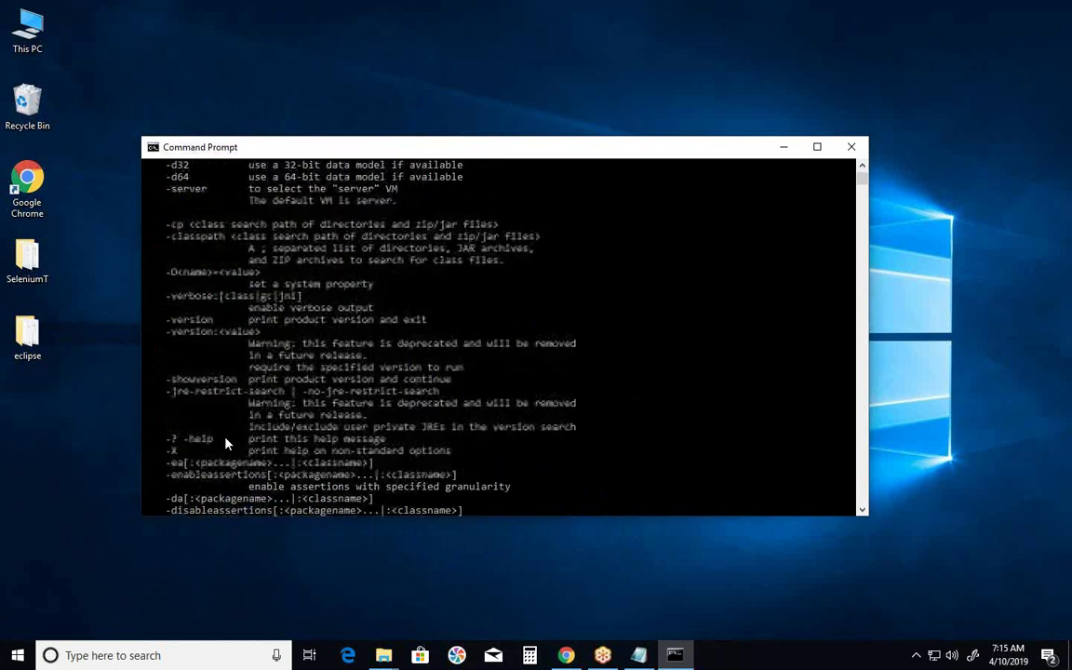
{"action": "scroll", "coordinate": [226, 442], "scroll_direction": "up", "scroll_amount": 2}
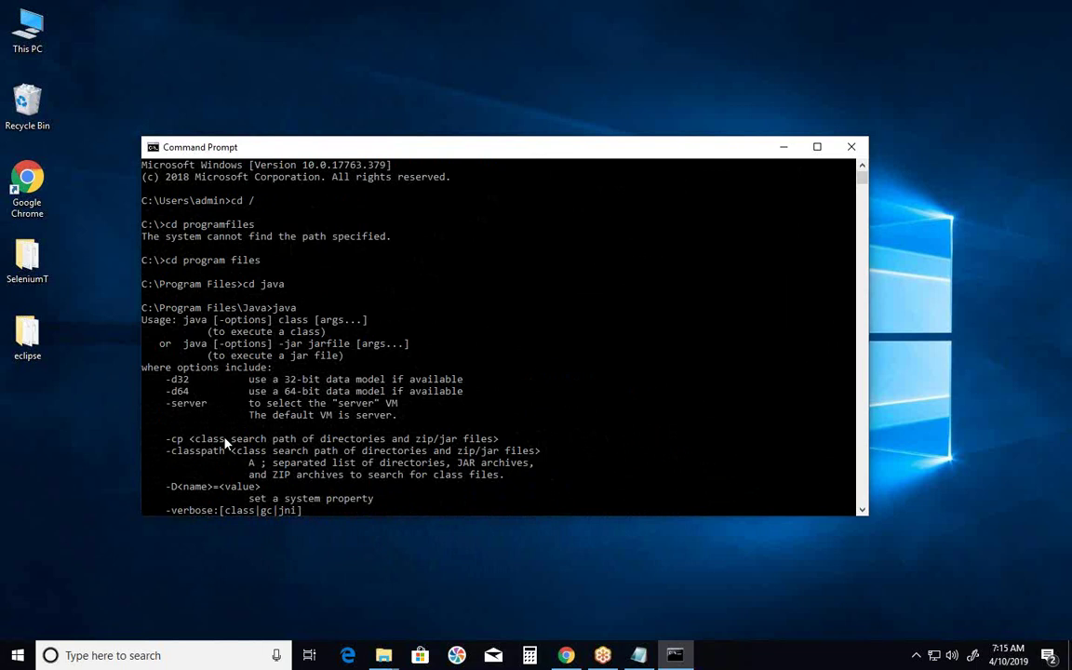
{"action": "scroll", "coordinate": [226, 443], "scroll_direction": "down", "scroll_amount": 14}
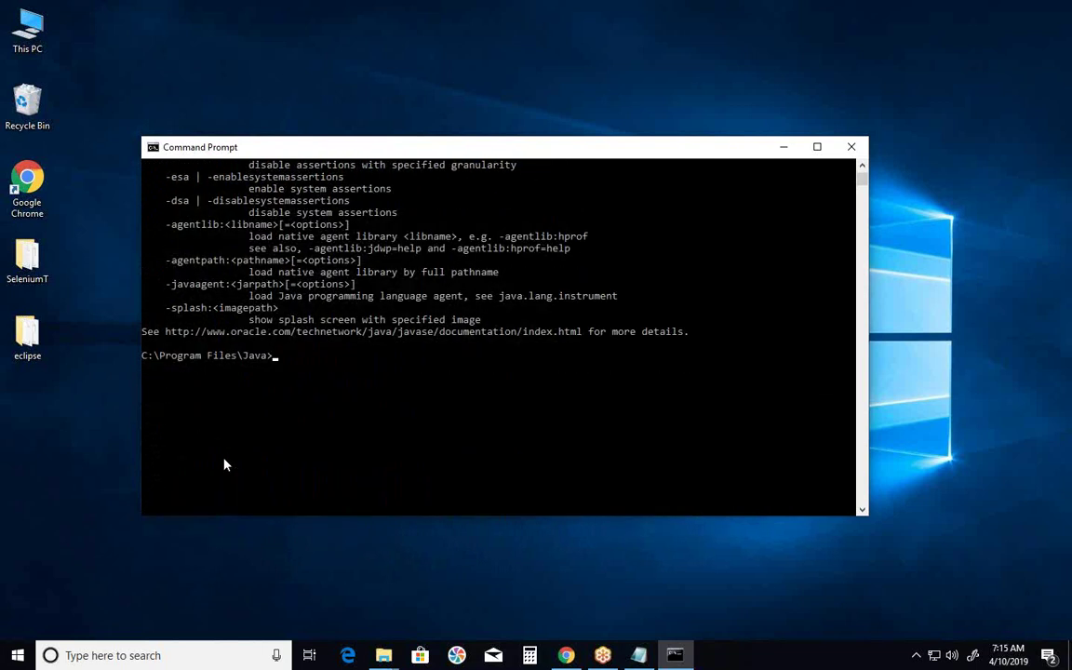
- Run the javac command to review its options output, and exit Command Prompt
{"action": "type", "text": "javac"}
{"action": "key", "text": "Return"}
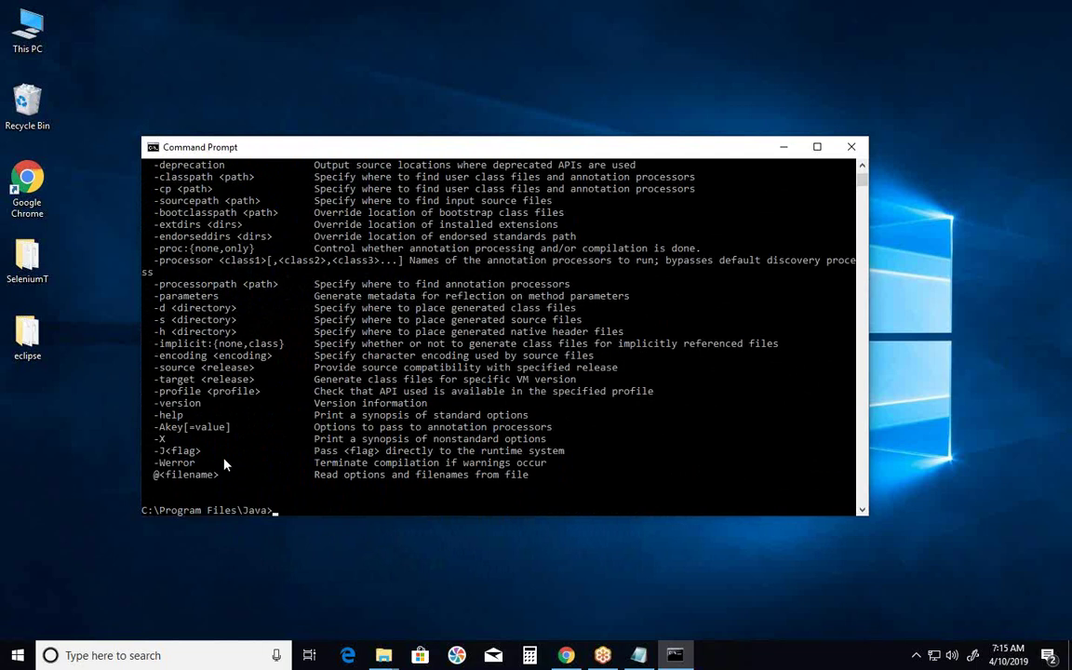
{"action": "scroll", "coordinate": [223, 462], "scroll_direction": "up", "scroll_amount": 15}
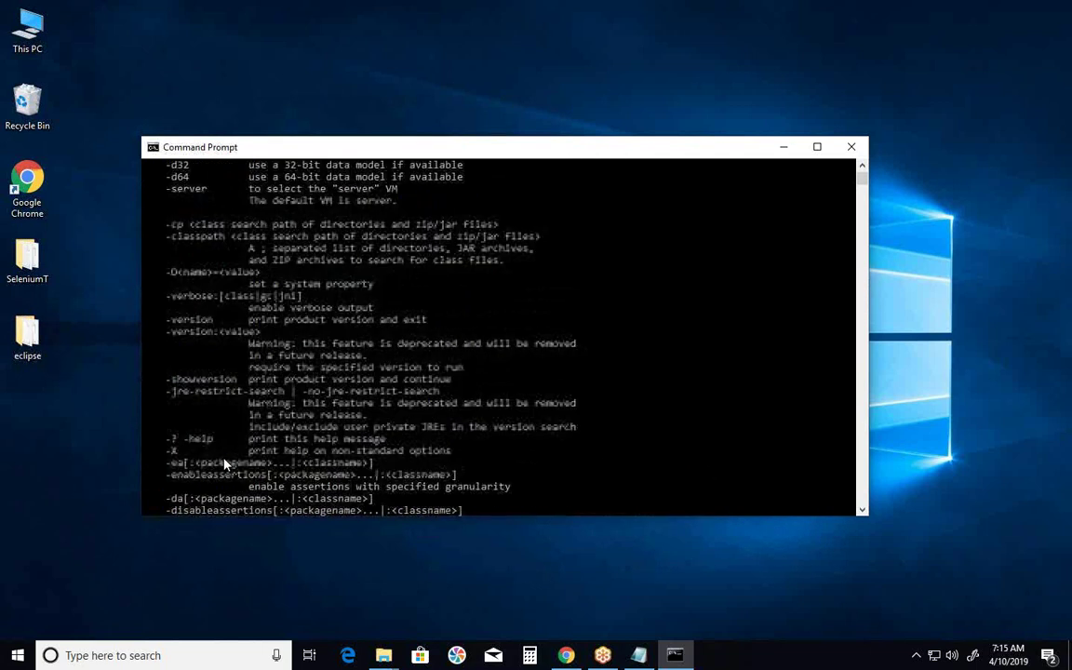
{"action": "scroll", "coordinate": [223, 462], "scroll_direction": "up", "scroll_amount": 6}
{"action": "scroll", "coordinate": [223, 462], "scroll_direction": "down", "scroll_amount": 20}
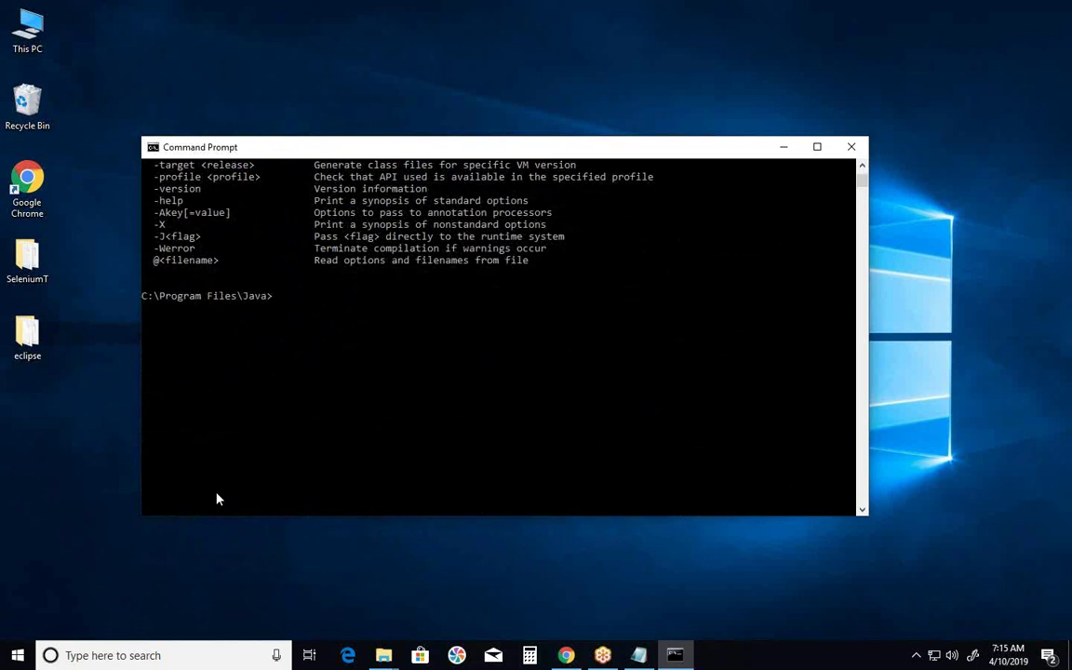
{"action": "type", "text": "exit"}
{"action": "key", "text": "Return"}
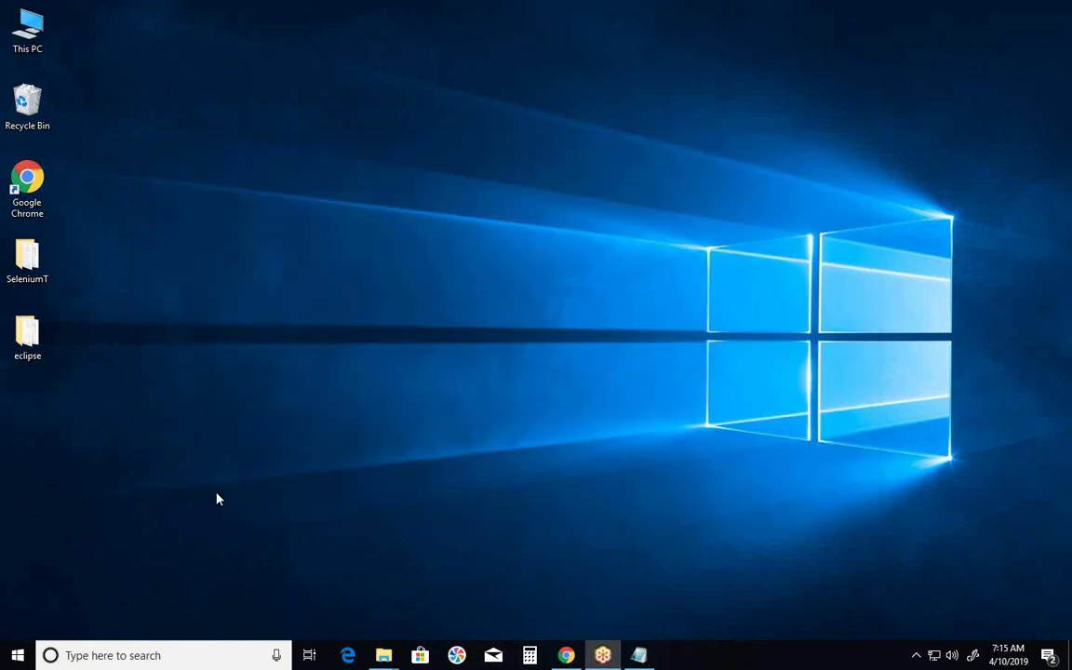
- Switch to the 4.1 Notepad notes and add the line "Set Java Environment Variable in the OS environment....."
{"action": "left_click", "coordinate": [639, 655]}
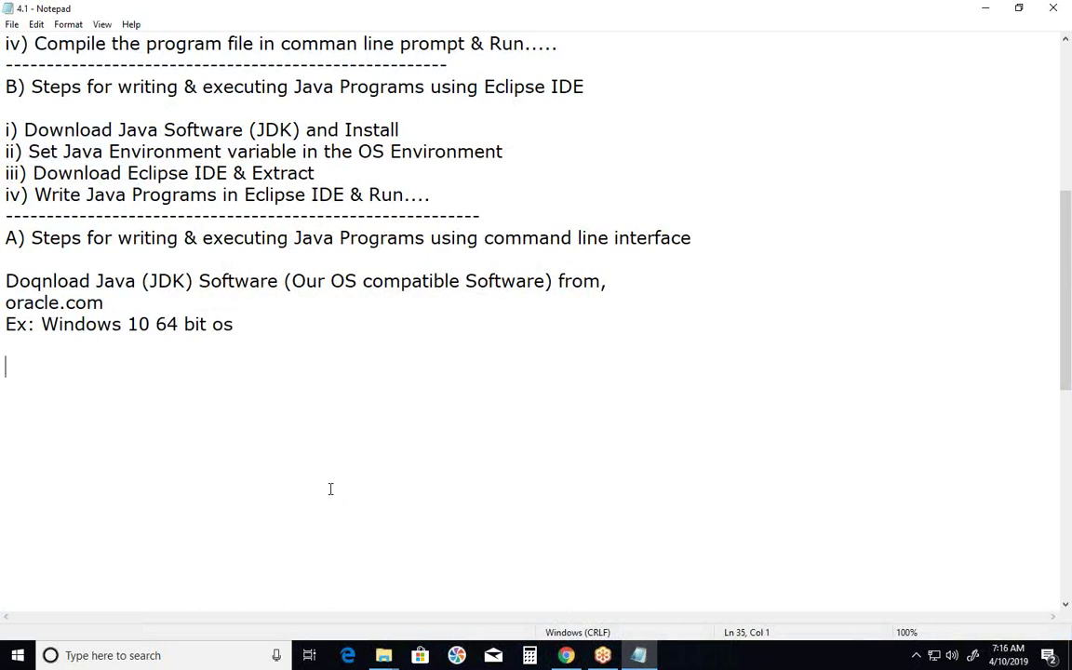
{"action": "type", "text": "Set Java "}
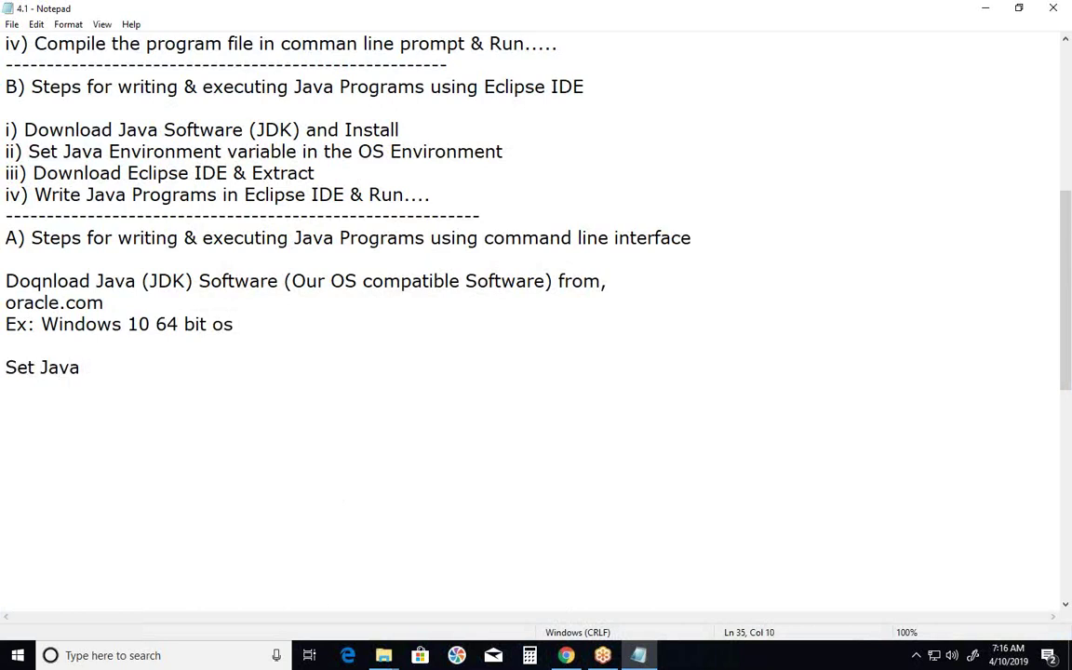
{"action": "type", "text": "Environme"}
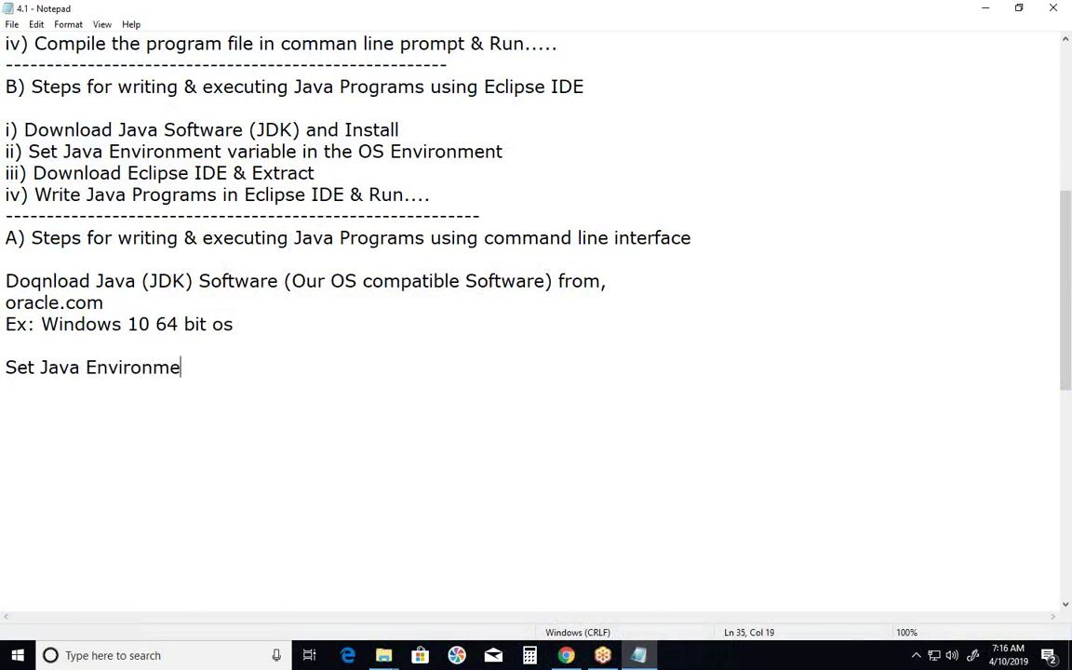
{"action": "type", "text": "nt Variab"}
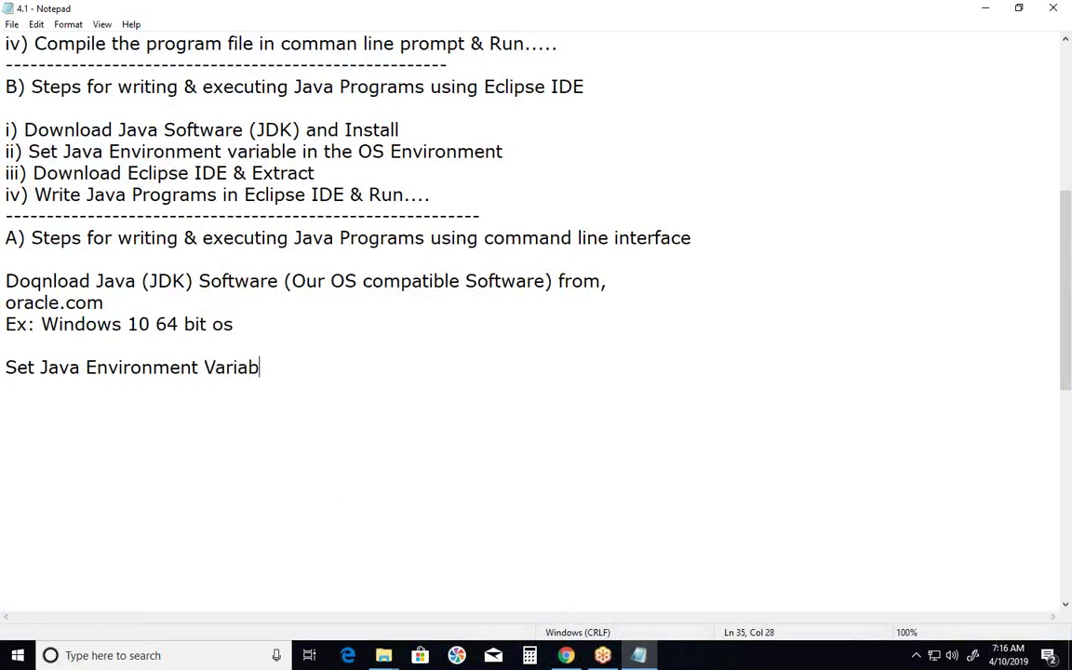
{"action": "type", "text": "le in the O"}
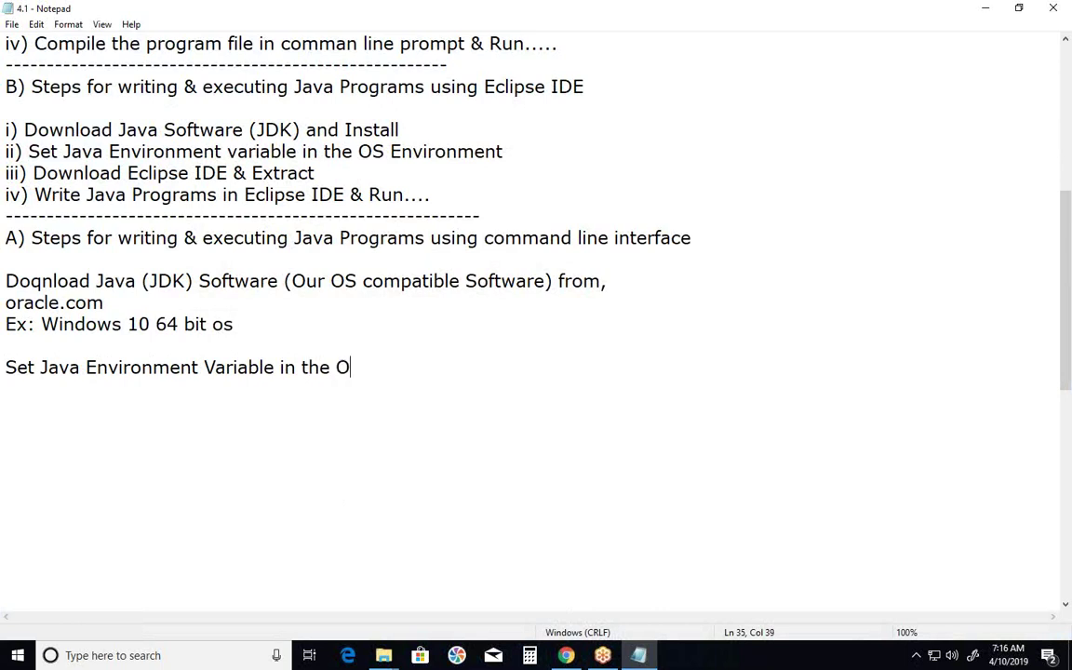
{"action": "type", "text": "S"}
{"action": "type", "text": "environm"}
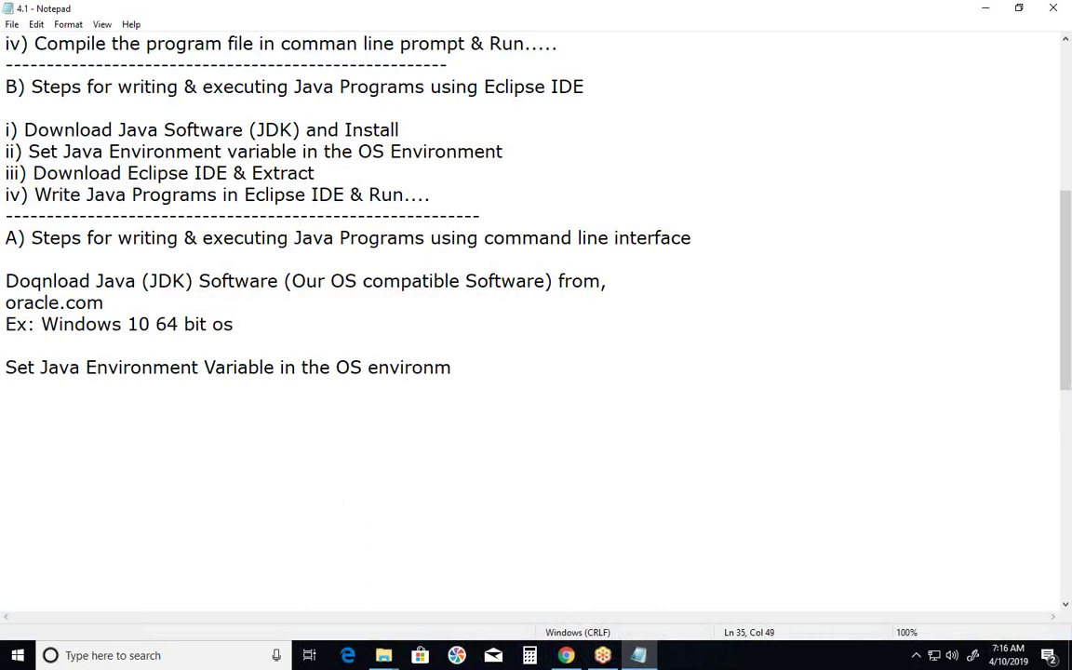
{"action": "key", "text": "BackSpace"}
{"action": "type", "text": "ments"}
{"action": "key", "text": "BackSpace"}
{"action": "type", "text": "....."}
- Add a block of about 20 blank lines below the "Set Java Environment Variable" line
{"action": "key", "text": "Return"}
{"action": "key", "text": "Return"}
{"action": "key", "text": "Return"}
{"action": "key", "text": "Return"}
{"action": "key", "text": "Return"}
{"action": "key", "text": "Return"}
{"action": "key", "text": "Return"}
{"action": "key", "text": "Return"}
{"action": "key", "text": "Return"}
{"action": "key", "text": "Return"}
{"action": "key", "text": "Return"}
{"action": "key", "text": "Return"}
{"action": "key", "text": "Return"}
{"action": "key", "text": "Return"}
{"action": "key", "text": "Return"}
{"action": "key", "text": "Return"}
{"action": "key", "text": "Return"}
{"action": "key", "text": "Return"}
{"action": "key", "text": "Return"}
{"action": "key", "text": "Return"}
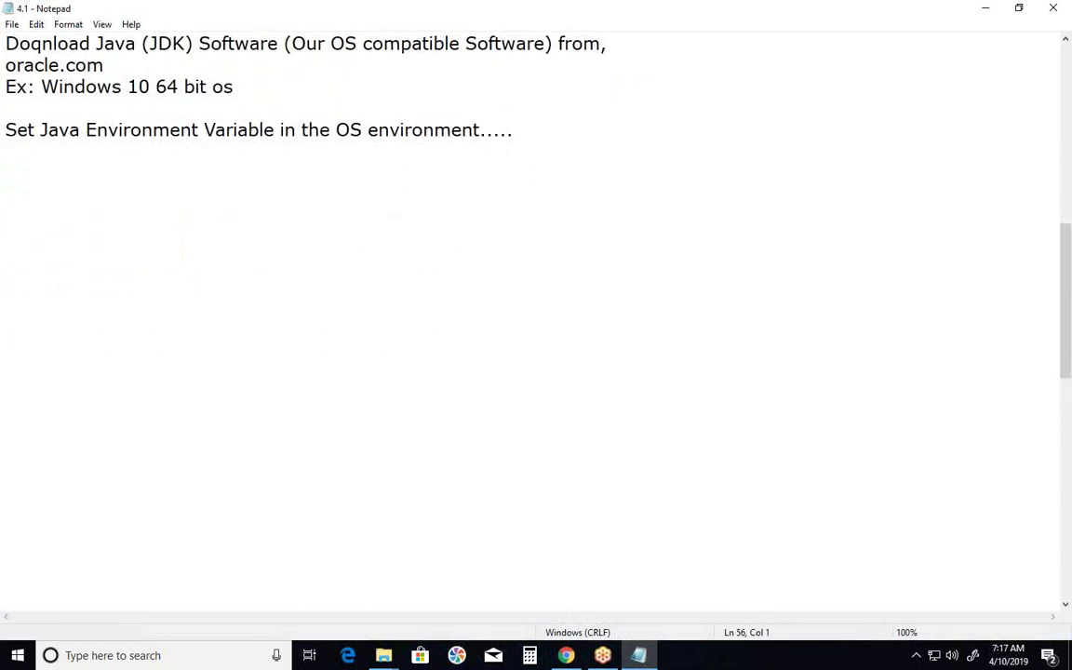
- Add the line 'Copy "jdk" bin directory path from your computer' below the "Set Java Environment Variable" heading, leaving one blank line between
{"action": "left_click", "coordinate": [57, 177]}
{"action": "type", "text": "Copy \"jdk"}
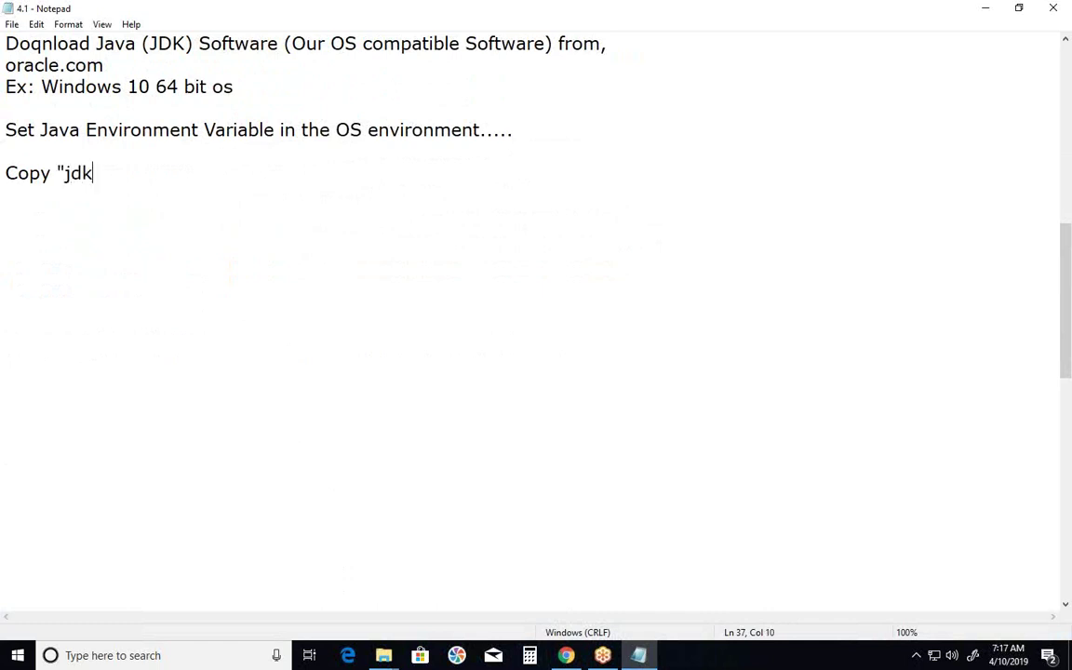
{"action": "type", "text": "\" bin directo"}
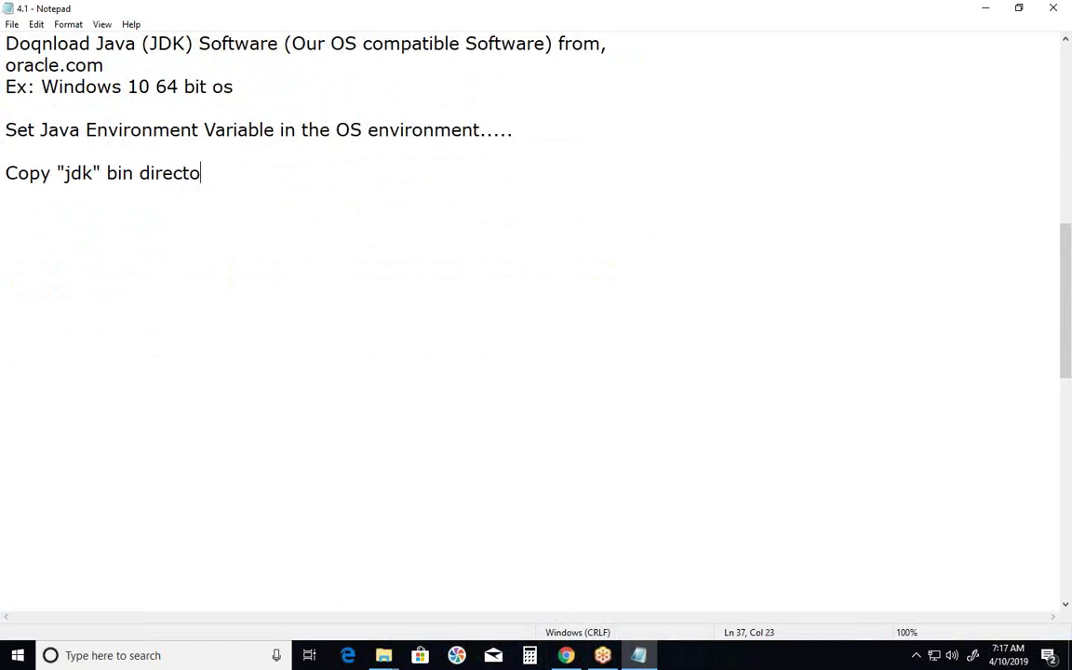
{"action": "type", "text": "ry path "}
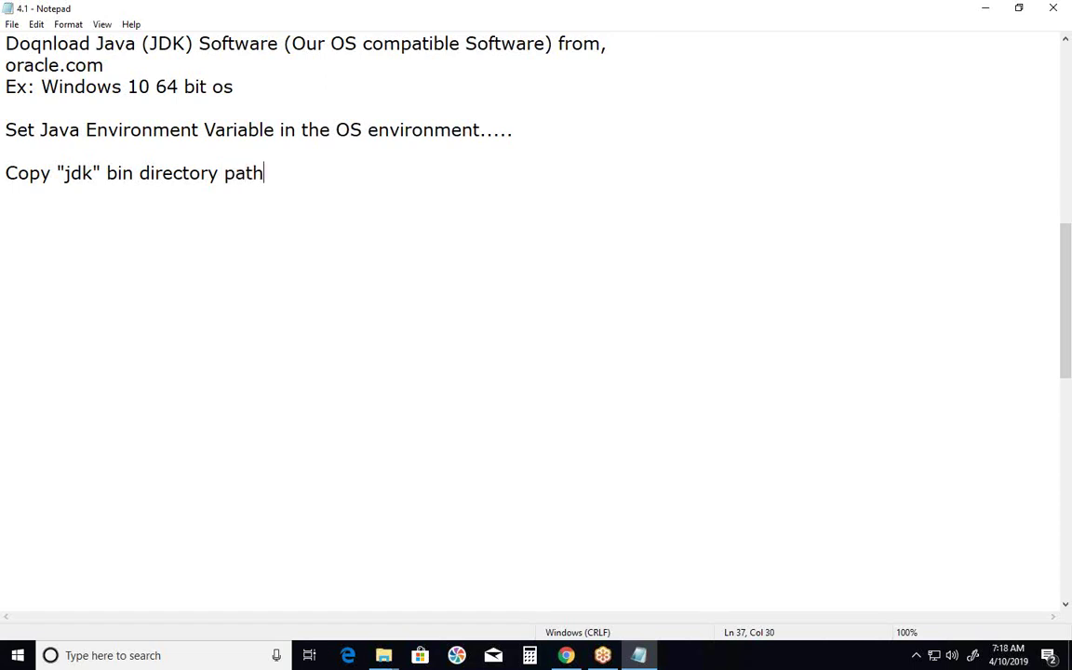
{"action": "type", "text": "from your "}
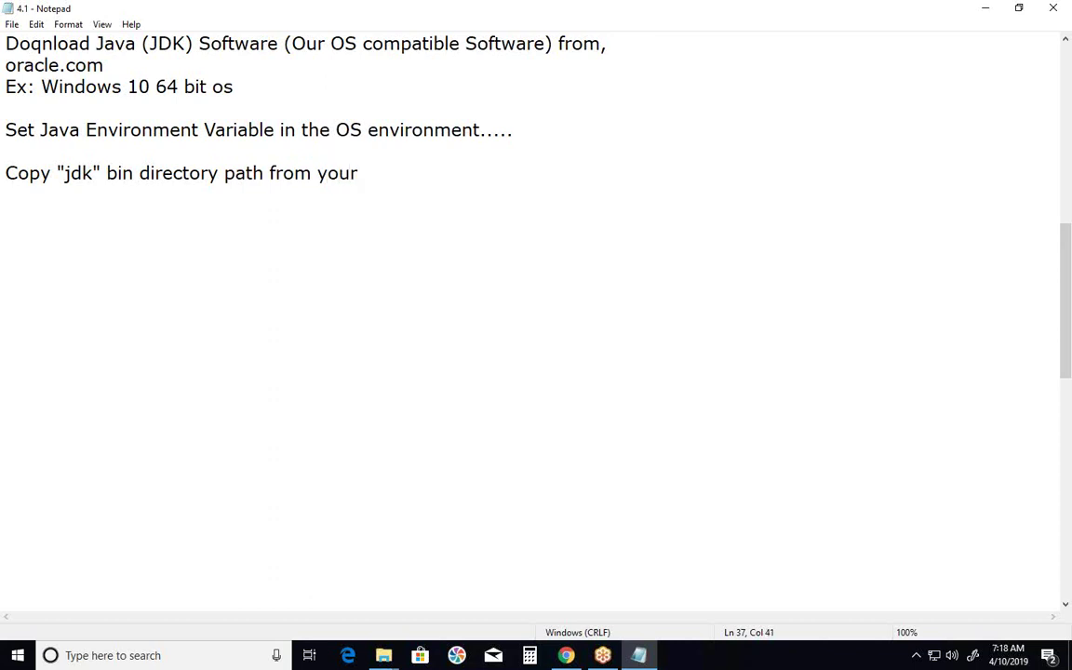
{"action": "type", "text": "computer"}
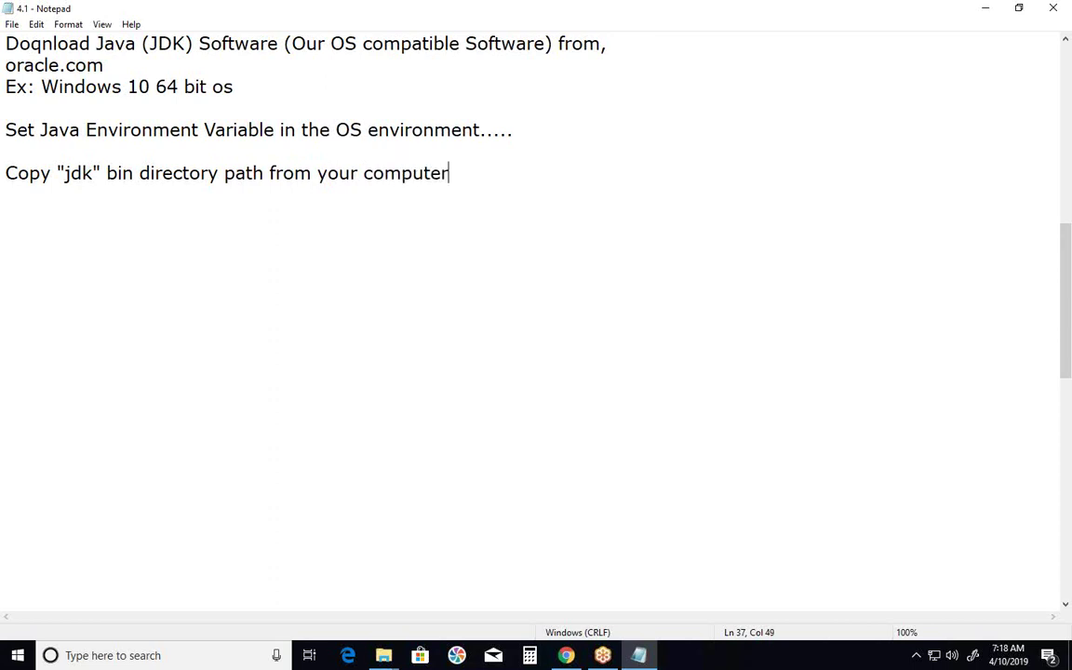
- Leave a blank line and add the first instruction '> Select "MyComputer" and right click'
{"action": "key", "text": "Return"}
{"action": "key", "text": "Return"}
{"action": "type", "text": "> Select "}
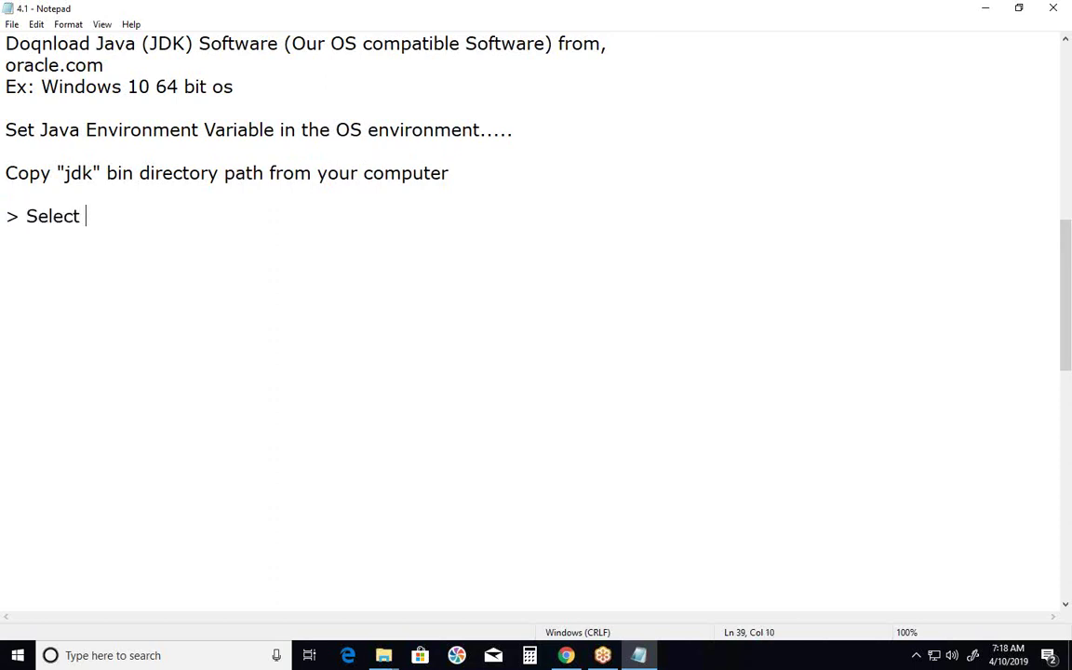
{"action": "type", "text": "\"MyCom"}
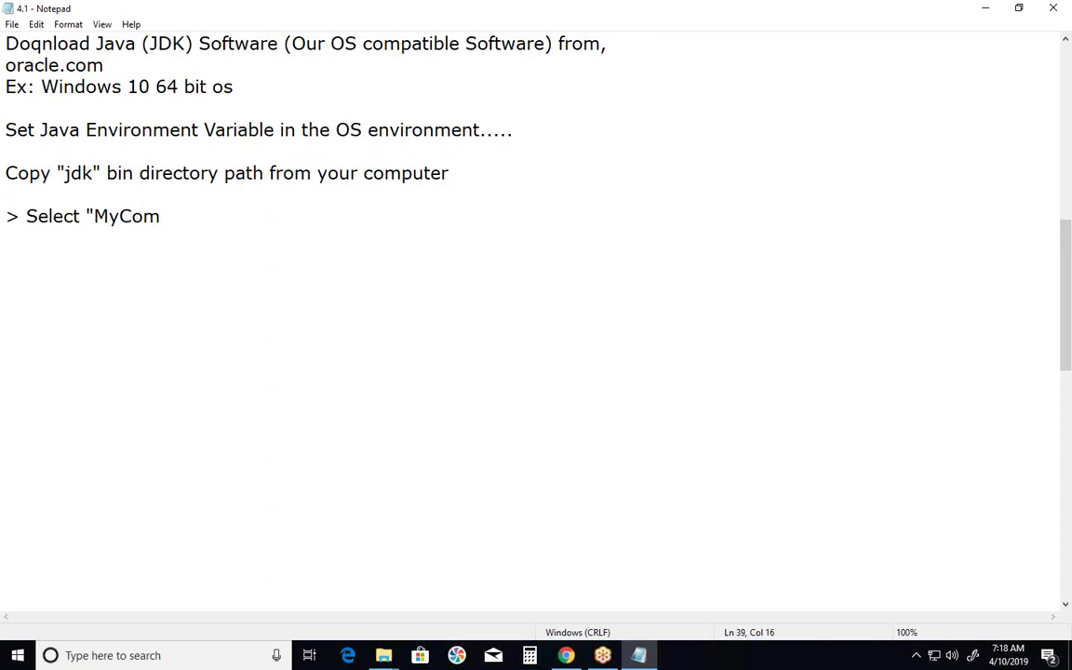
{"action": "type", "text": "puter\" a"}
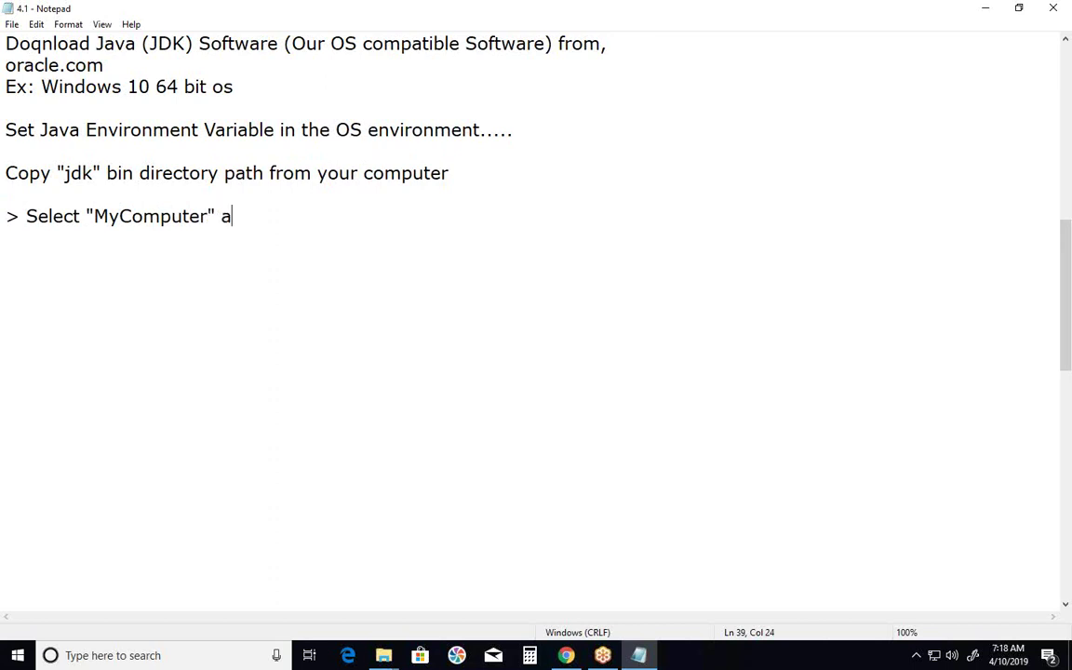
{"action": "type", "text": "nd right cl"}
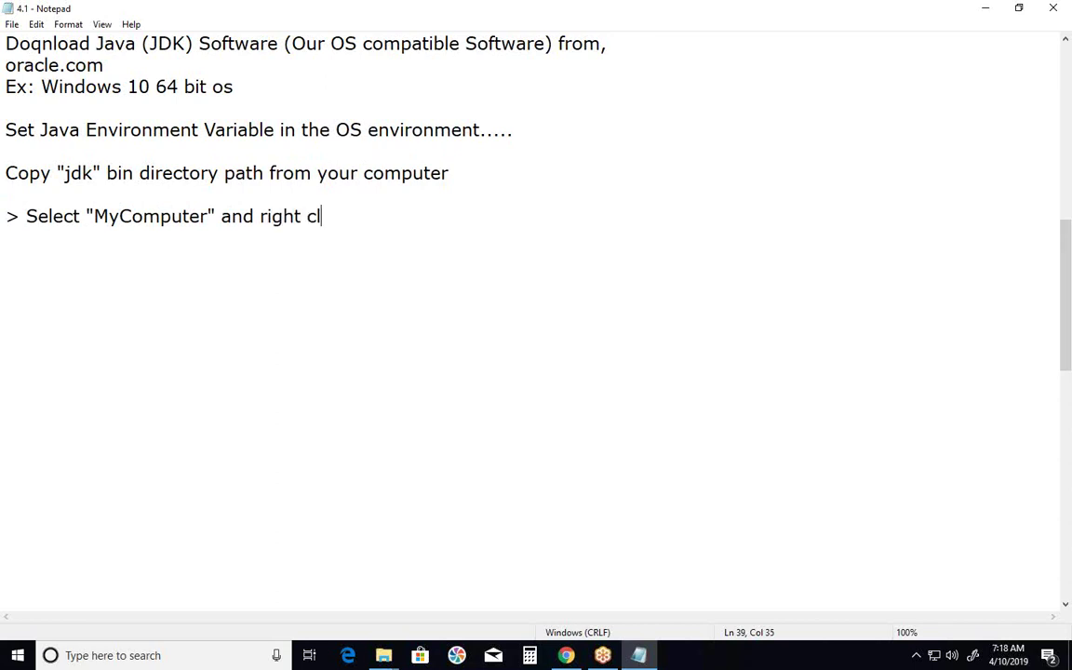
{"action": "type", "text": "ick"}
- Add the instruction lines '> Properties' and '> Click "Environment Variables"' below the "MyComputer" line
{"action": "key", "text": "Return"}
{"action": "type", "text": "> Pro"}
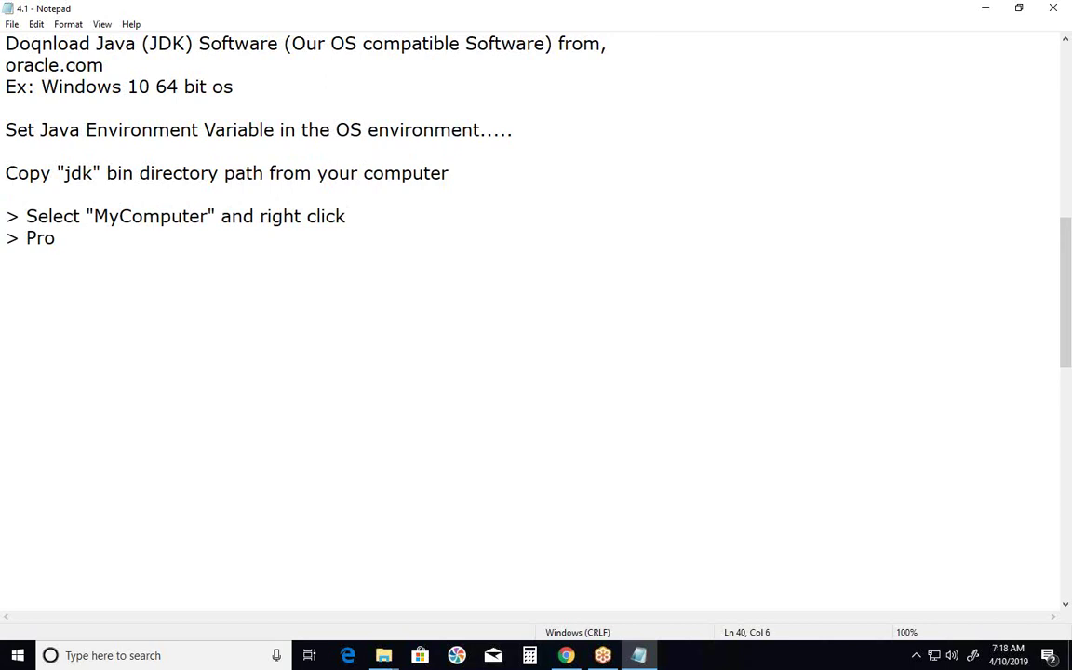
{"action": "type", "text": "perties\\"}
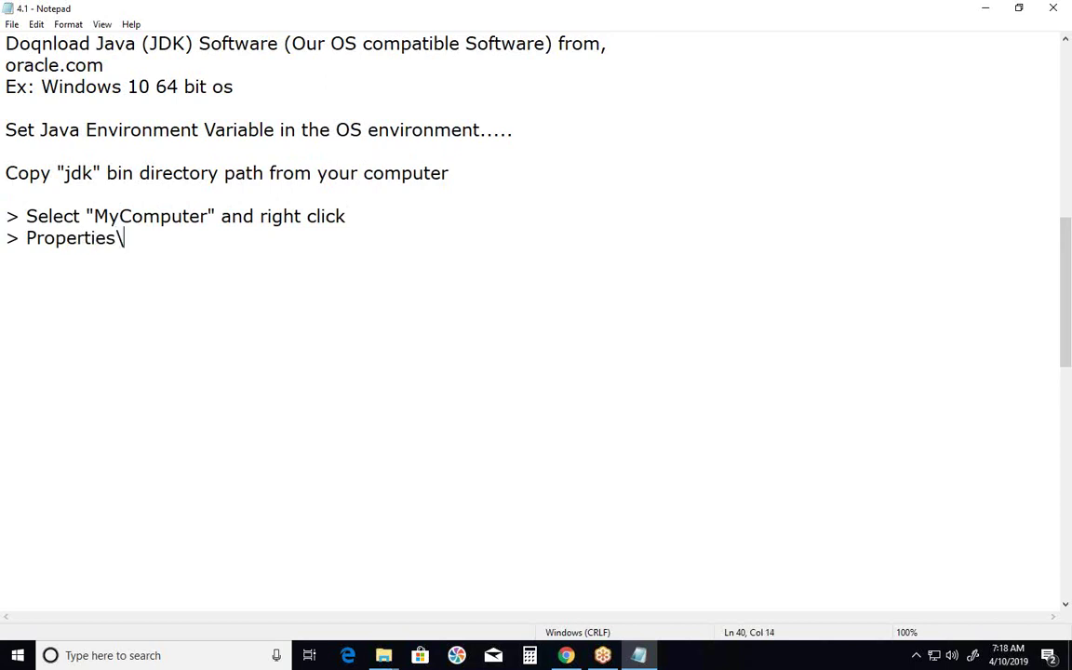
{"action": "key", "text": "BackSpace"}
{"action": "key", "text": "Return"}
{"action": "type", "text": "> Click \""}
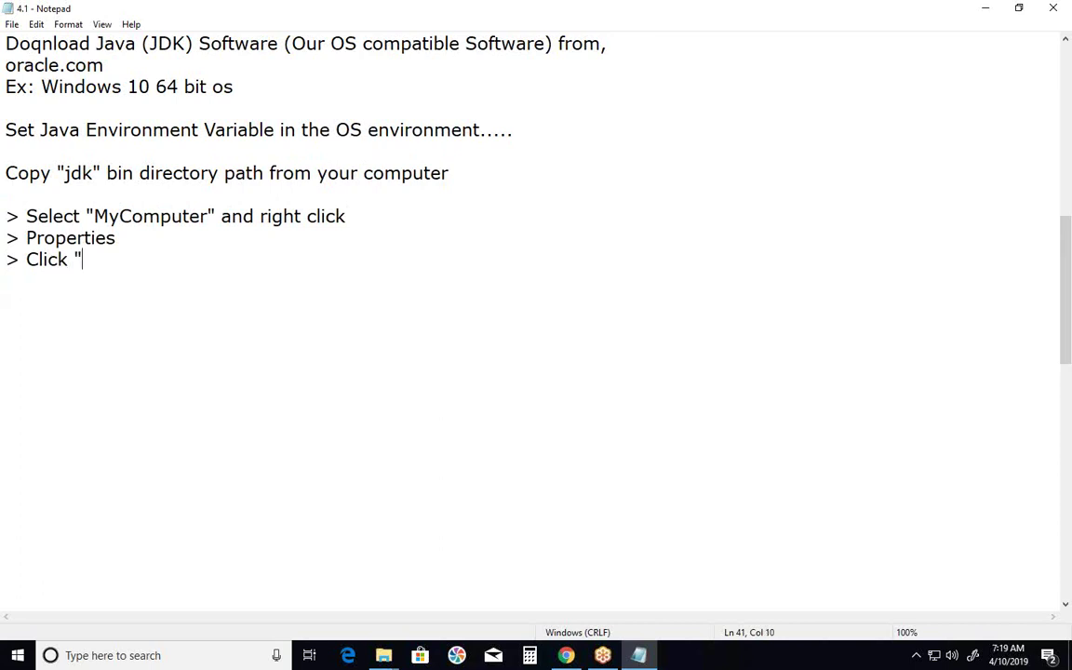
{"action": "type", "text": "Environme"}
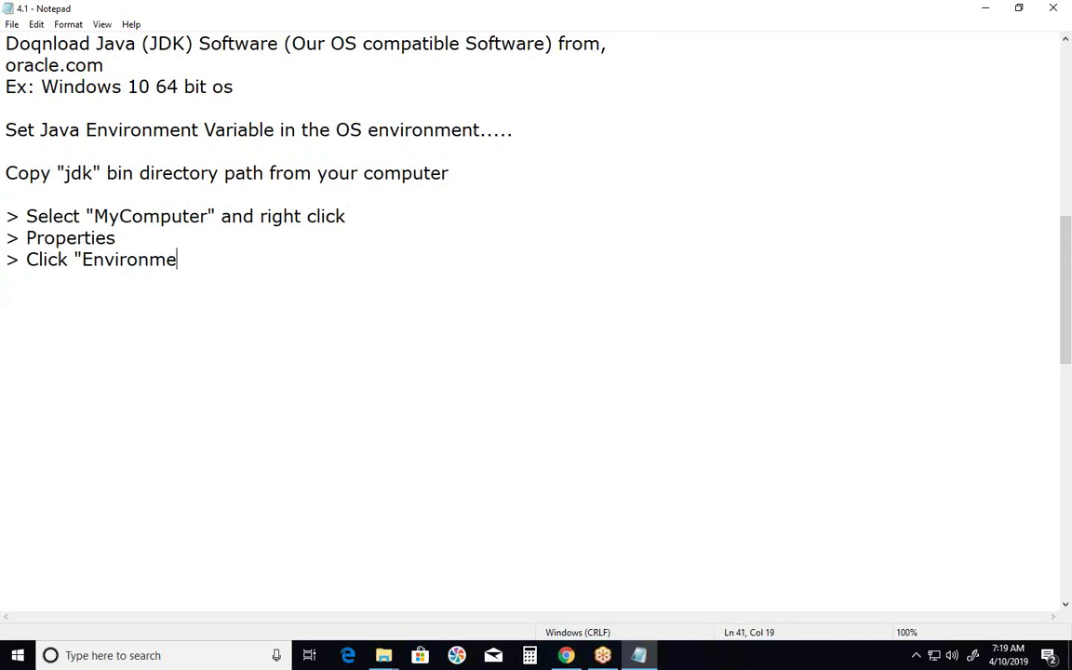
{"action": "type", "text": "nt Variables\""}
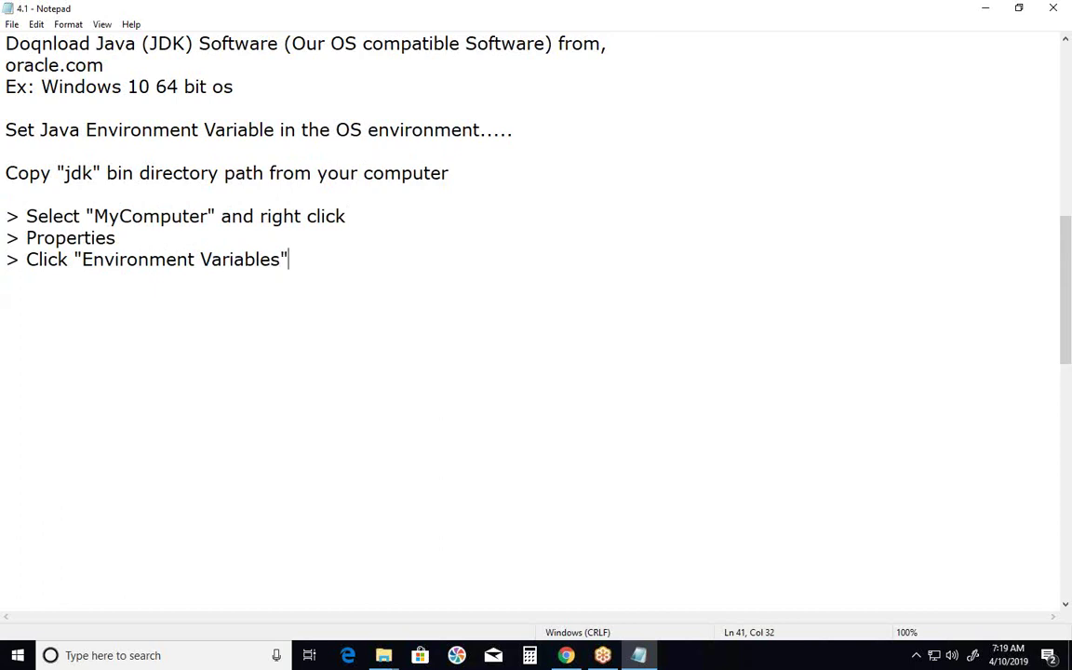
- Start a new ">" line at the list's end and insert '> Click "Advanced System Settings"' between the Properties and Environment Variables lines
{"action": "key", "text": "Return"}
{"action": "type", "text": ">"}
{"action": "left_click", "coordinate": [142, 240]}
{"action": "key", "text": "Return"}
{"action": "type", "text": ">"}
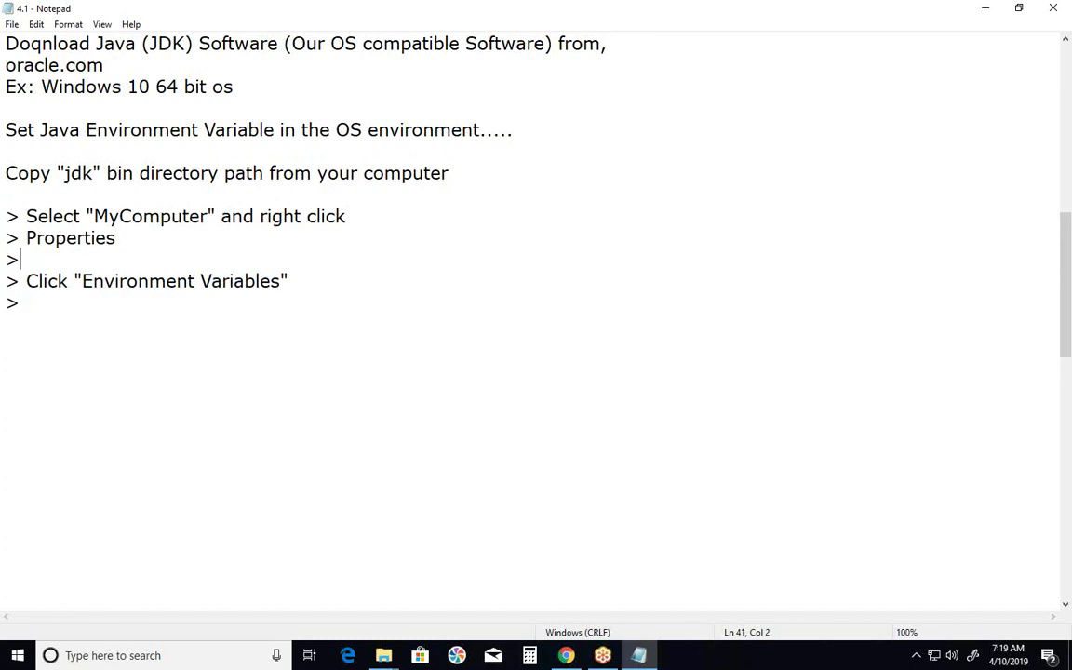
{"action": "type", "text": " Click \"Advanced System Settings\""}
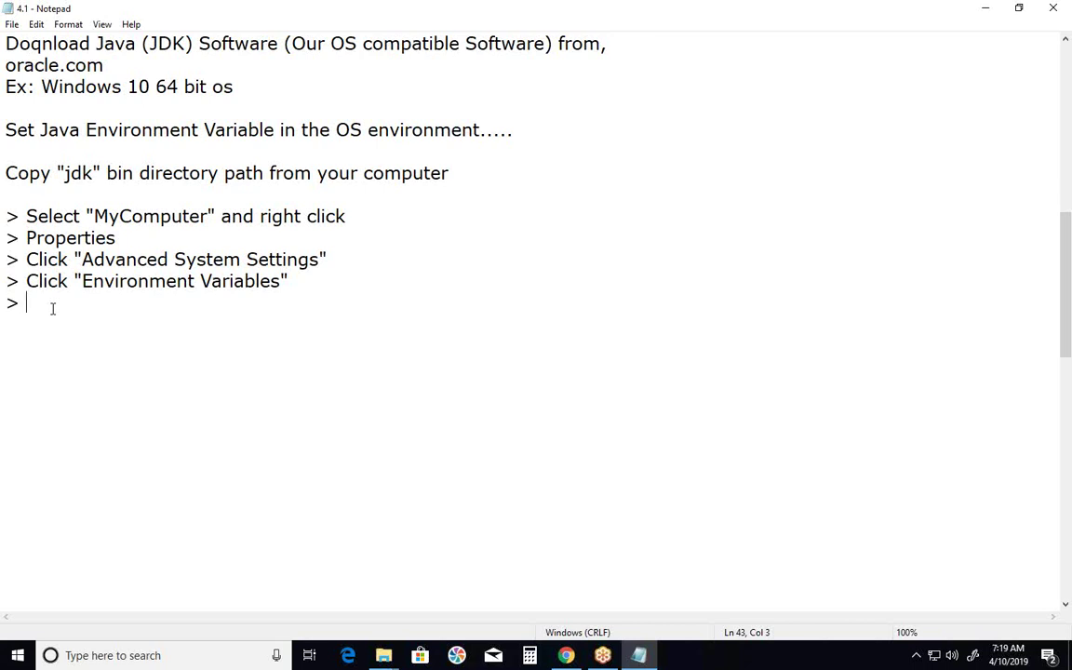
- Complete the last ">" line as 'Select "Path" varaible in System Variables pane'
{"action": "type", "text": "Select"}
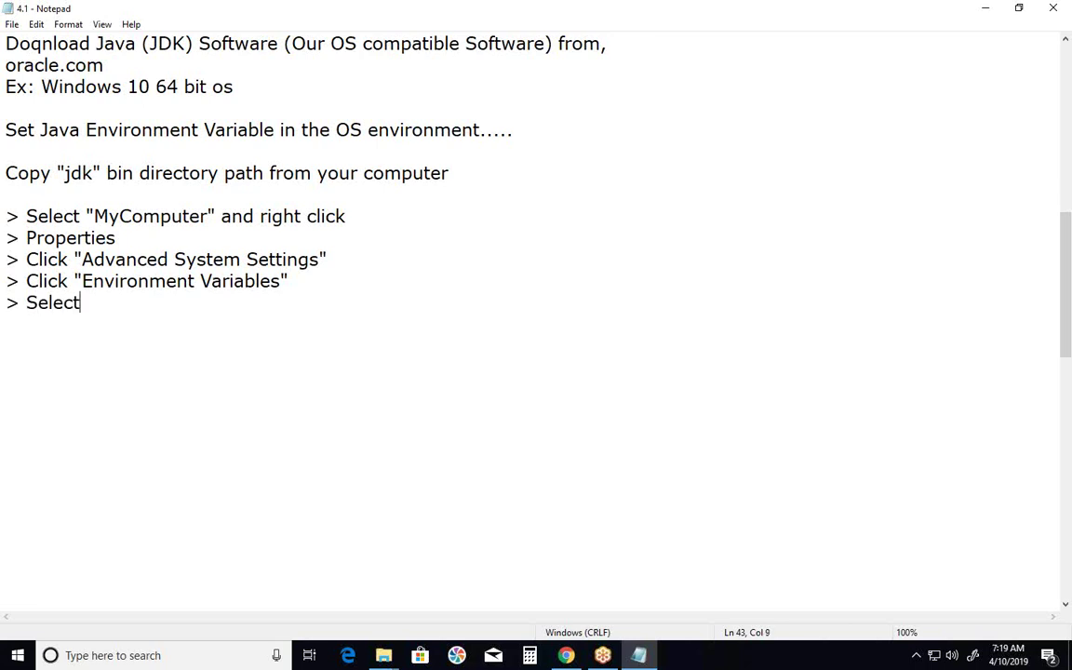
{"action": "type", "text": " \"Path\""}
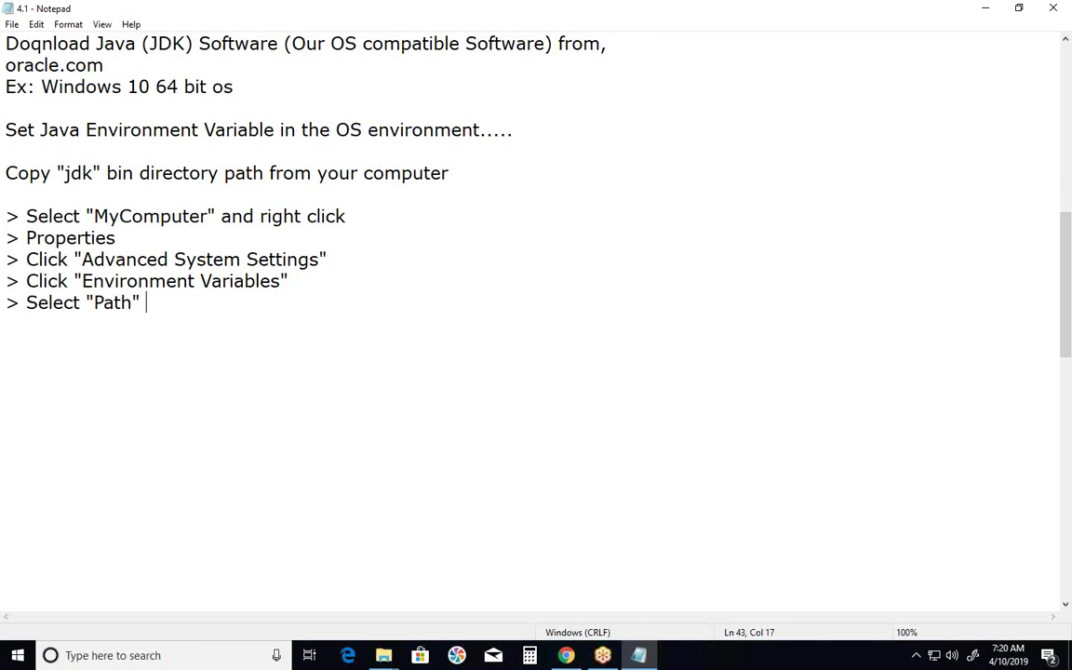
{"action": "type", "text": "varaible "}
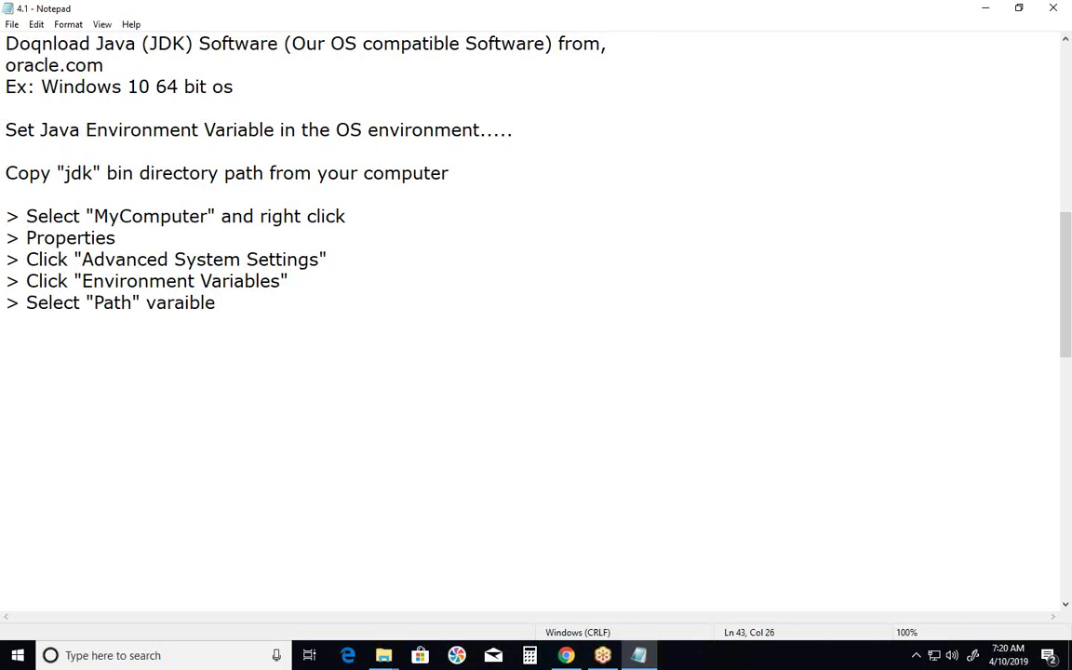
{"action": "type", "text": "in "}
{"action": "type", "text": "System"}
{"action": "type", "text": " V"}
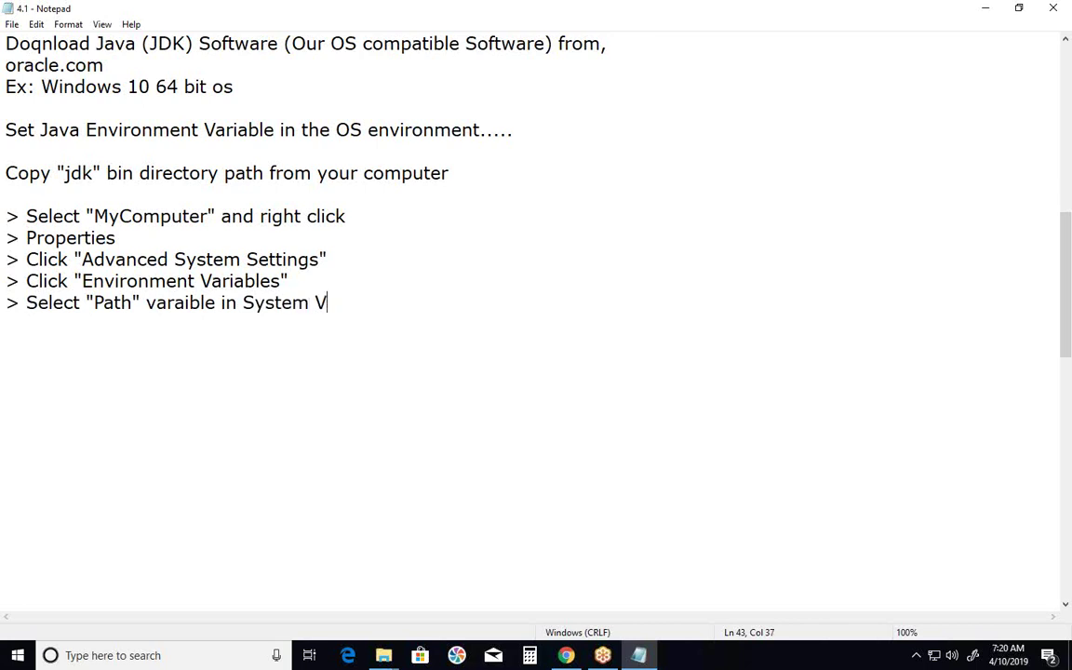
{"action": "type", "text": "ariables pand"}
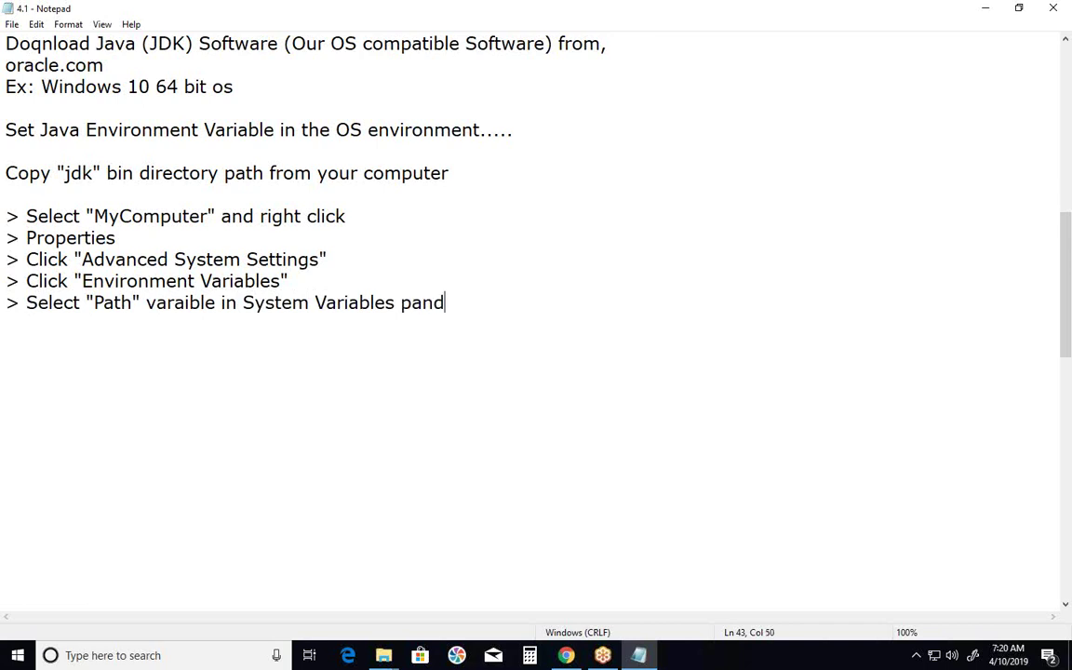
{"action": "key", "text": "BackSpace"}
{"action": "type", "text": "e"}
- Add the instruction lines '> Click "Edit"' and '> Paste "jdk" bin directory path'
{"action": "key", "text": "Return"}
{"action": "type", "text": "> Click \"Edit\""}
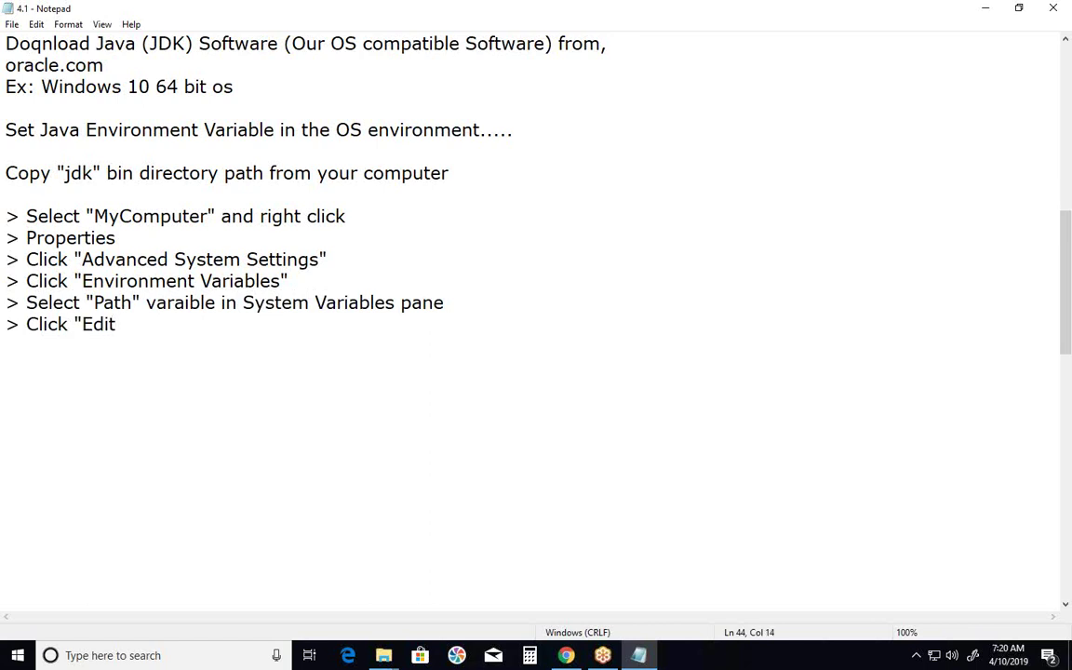
{"action": "key", "text": "Return"}
{"action": "type", "text": "> Paste \""}
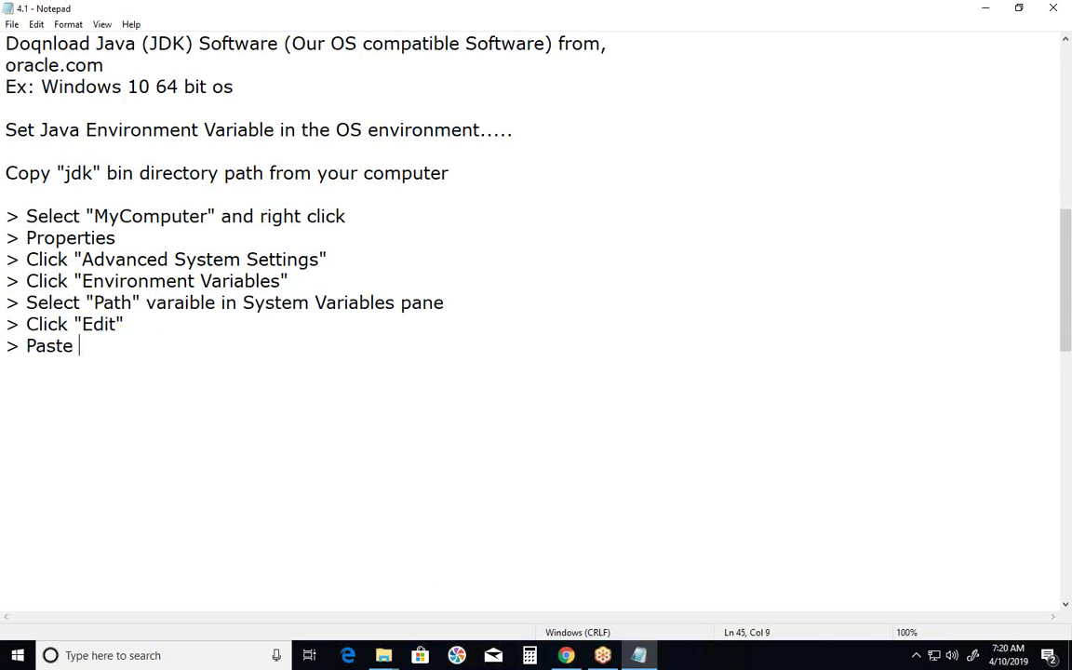
{"action": "type", "text": "jdk\" bin"}
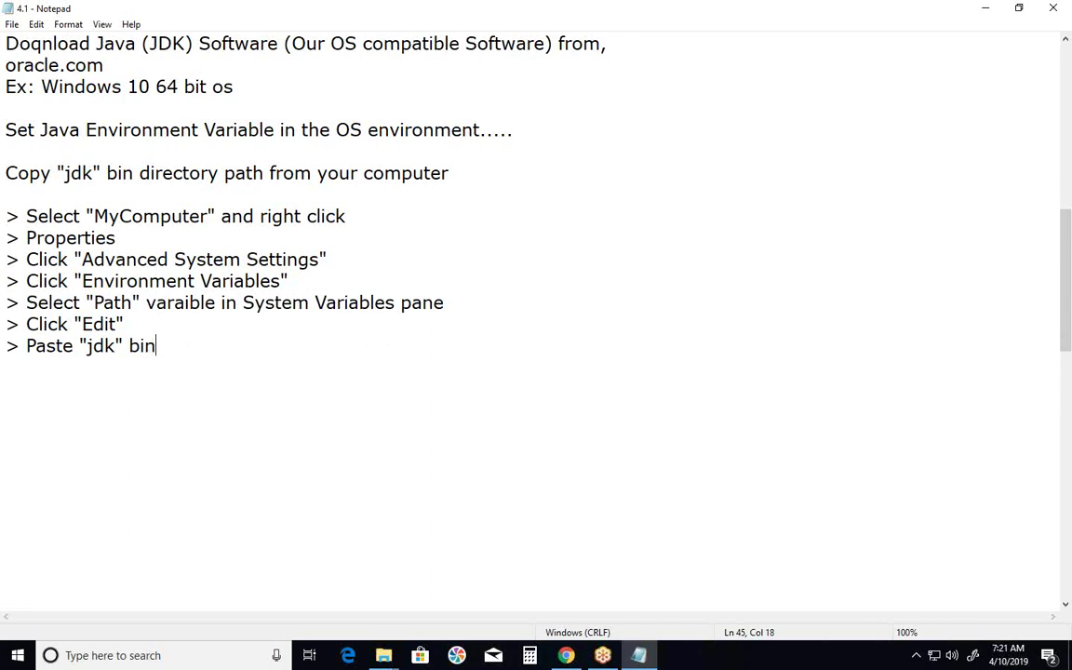
{"action": "type", "text": " directory path"}
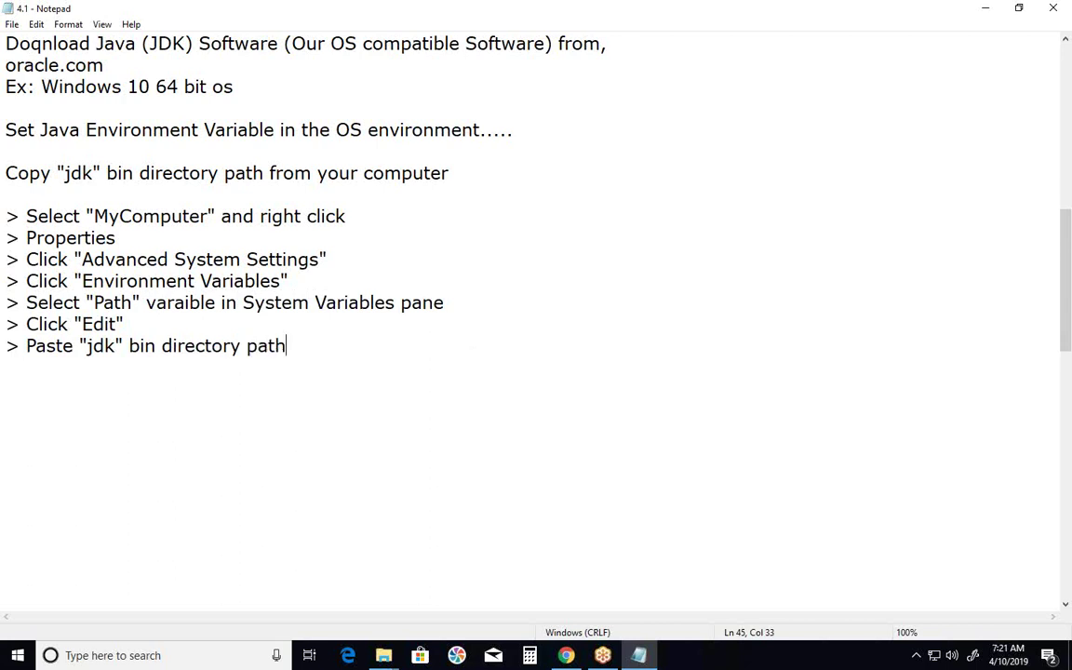
- Finish the instructions with three "OK" lines and a dashed separator line, and save the notes
{"action": "key", "text": "Return"}
{"action": "type", "text": "> OK"}
{"action": "key", "text": "Return"}
{"action": "type", "text": "> OK"}
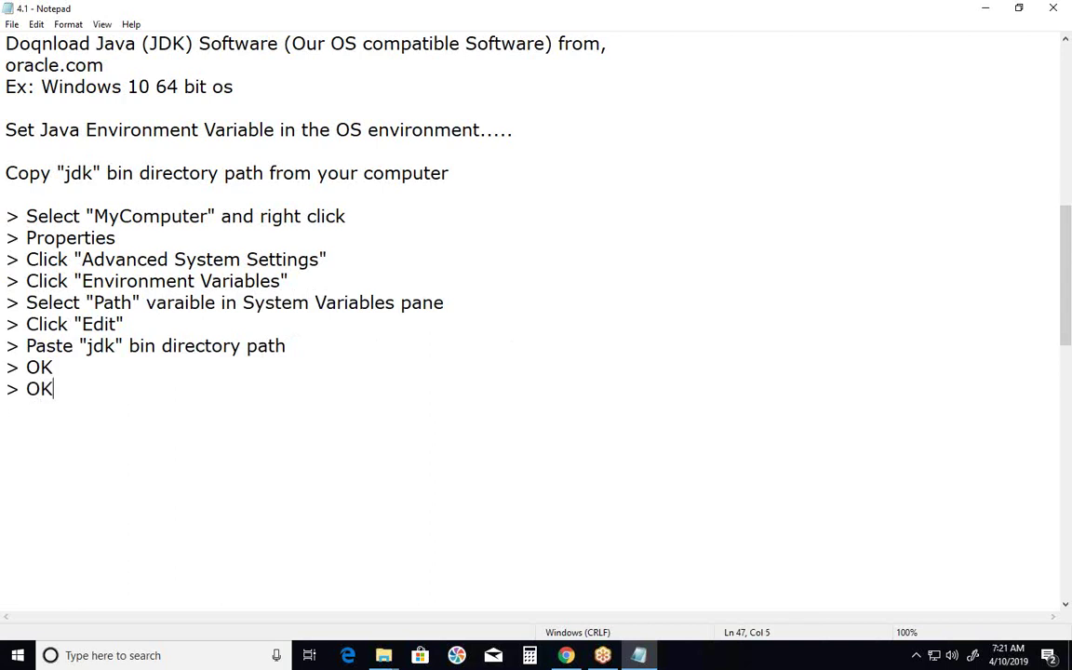
{"action": "key", "text": "Return"}
{"action": "type", "text": ">OK"}
{"action": "key", "text": "Return"}
{"action": "type", "text": "--------------------------------------------"}
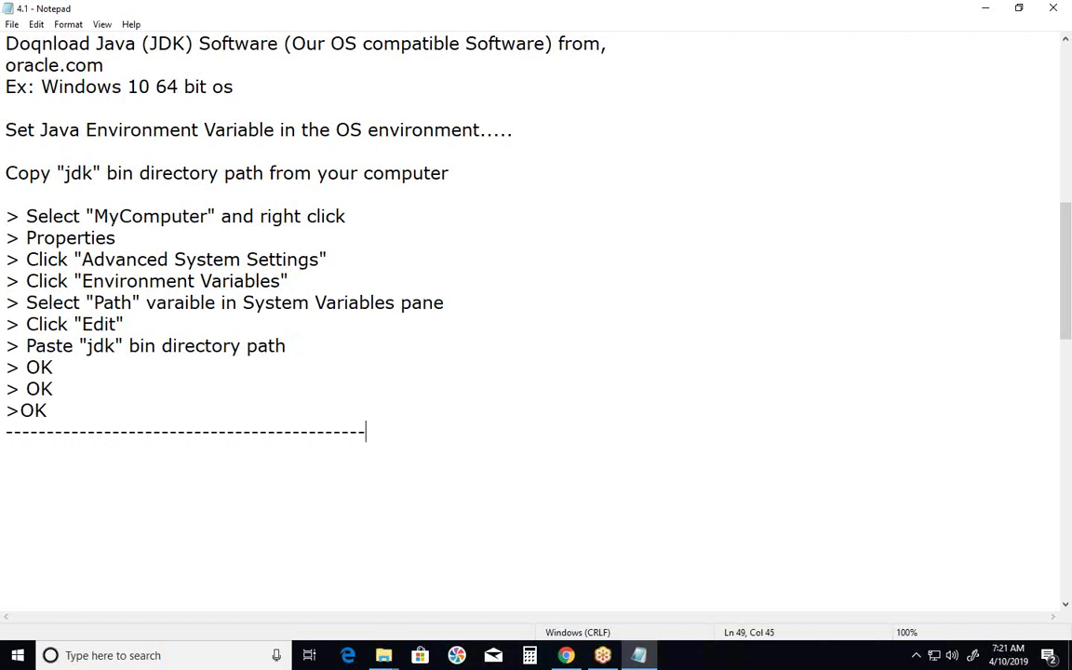
{"action": "left_click", "coordinate": [12, 24]}
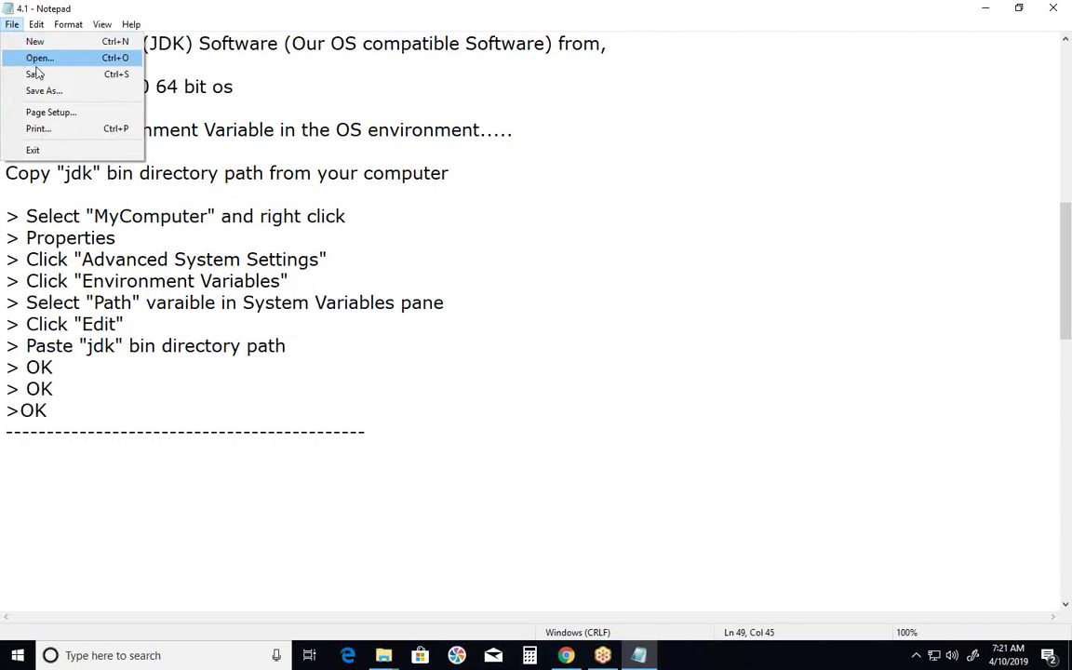
{"action": "left_click", "coordinate": [34, 71]}
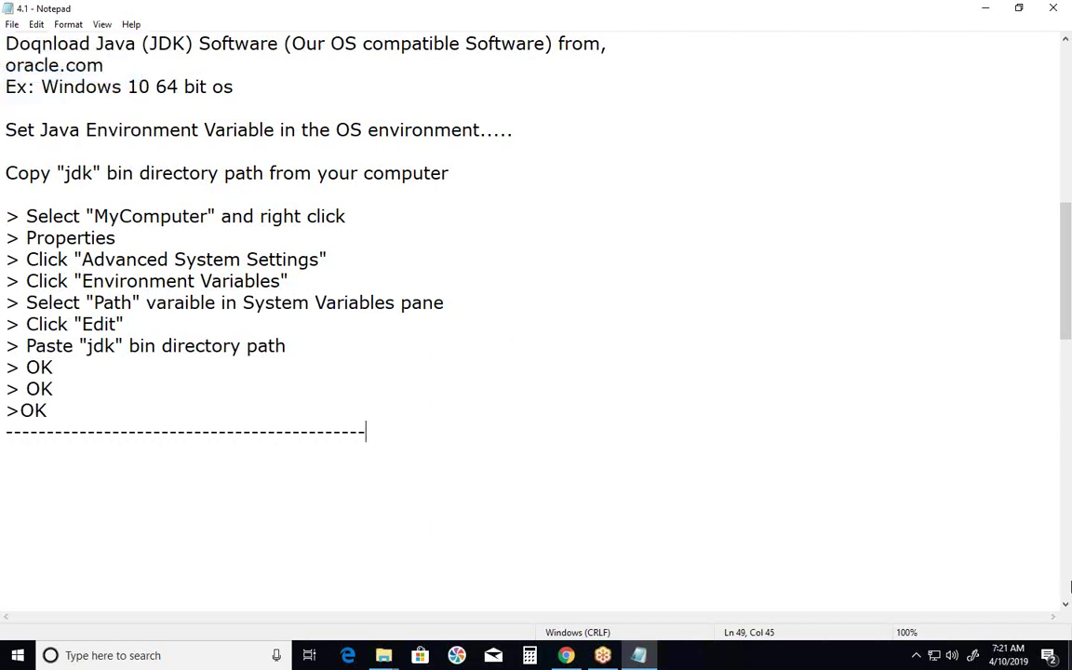
- Minimize the notes and open the JDK bin folder at C: > Program Files > Java > jdk1.8.0_201 > bin in File Explorer
{"action": "left_click", "coordinate": [985, 7]}
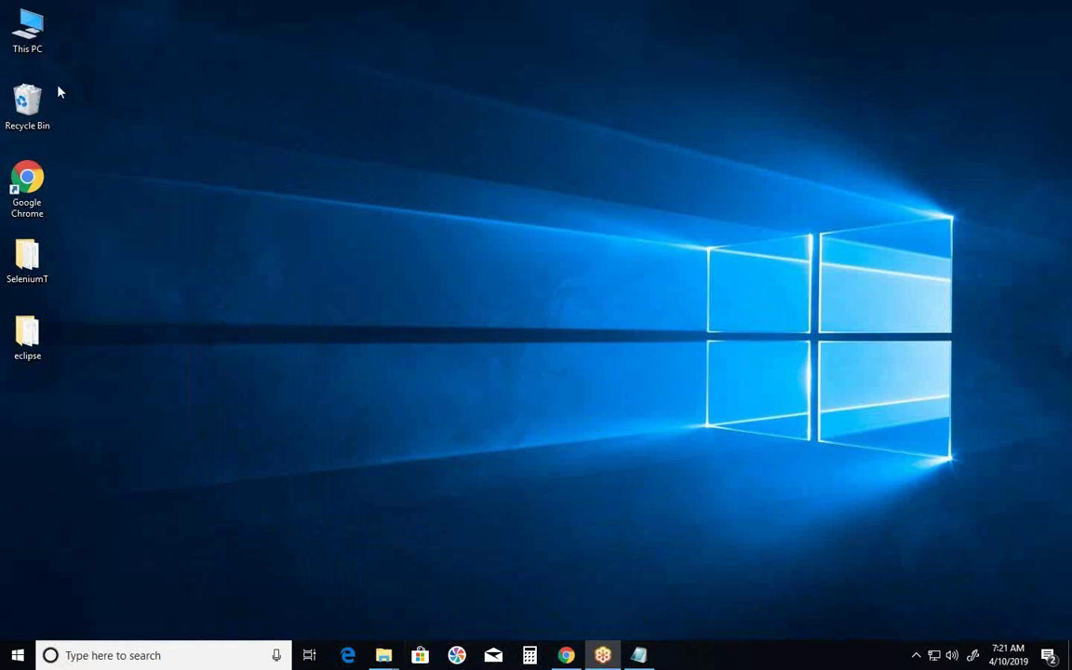
{"action": "double_click", "coordinate": [23, 51]}
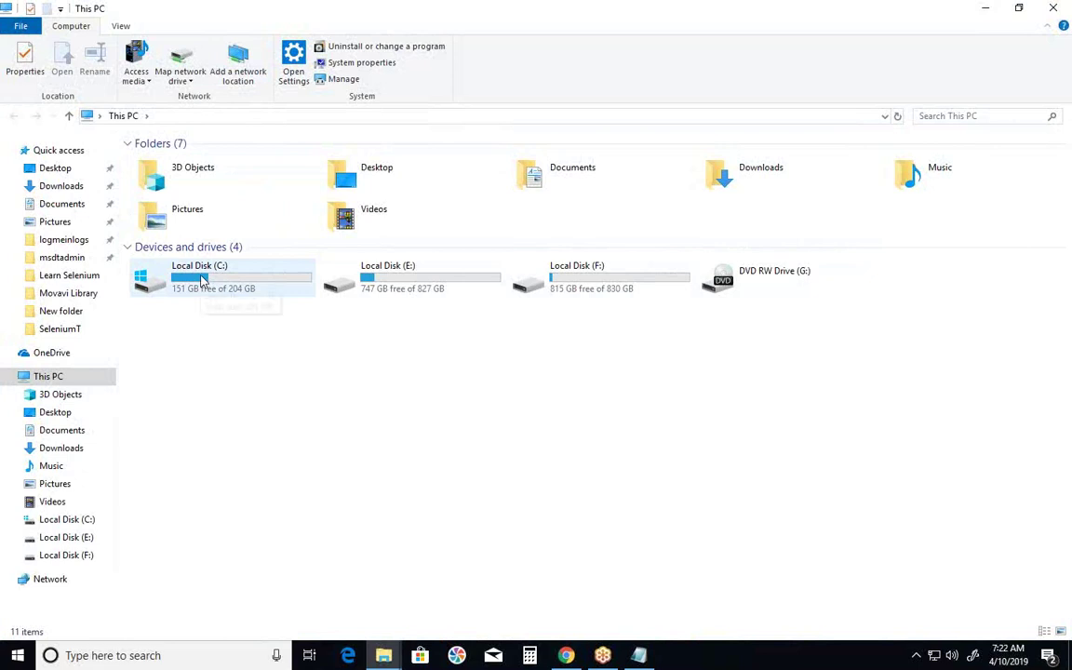
{"action": "double_click", "coordinate": [201, 281]}
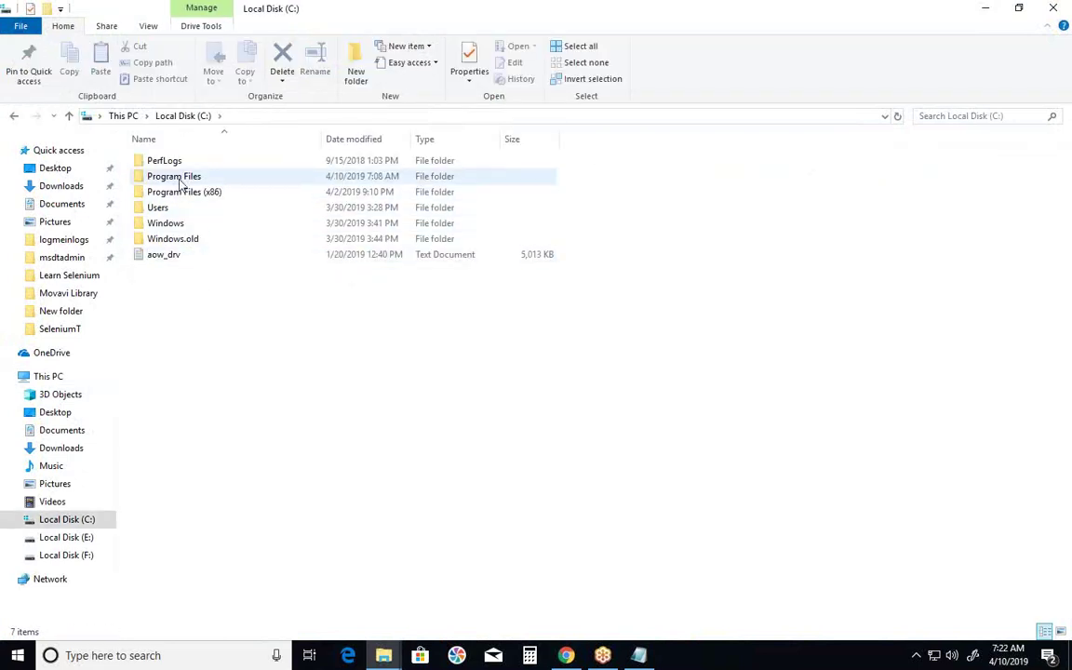
{"action": "left_click", "coordinate": [179, 179]}
{"action": "double_click", "coordinate": [179, 178]}
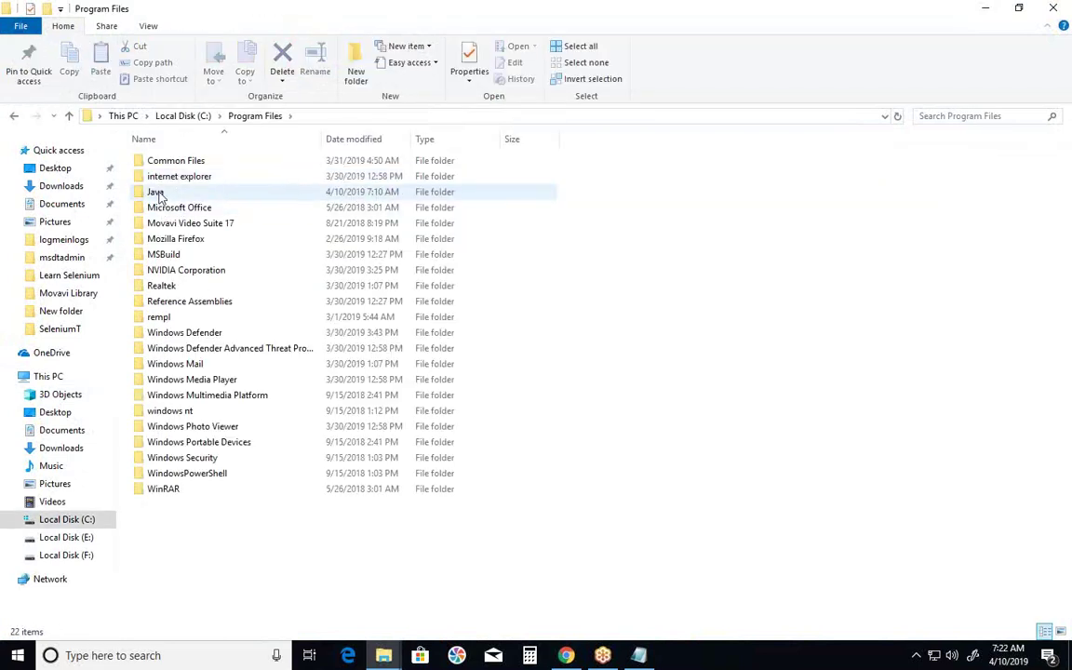
{"action": "double_click", "coordinate": [159, 193]}
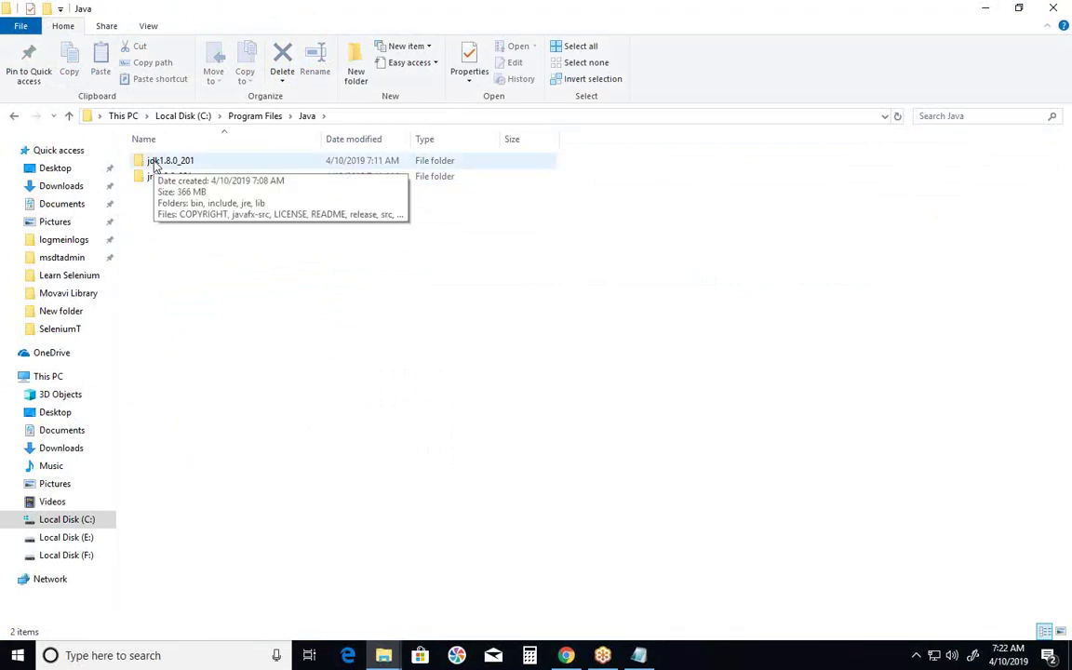
{"action": "double_click", "coordinate": [155, 165]}
{"action": "double_click", "coordinate": [154, 165]}
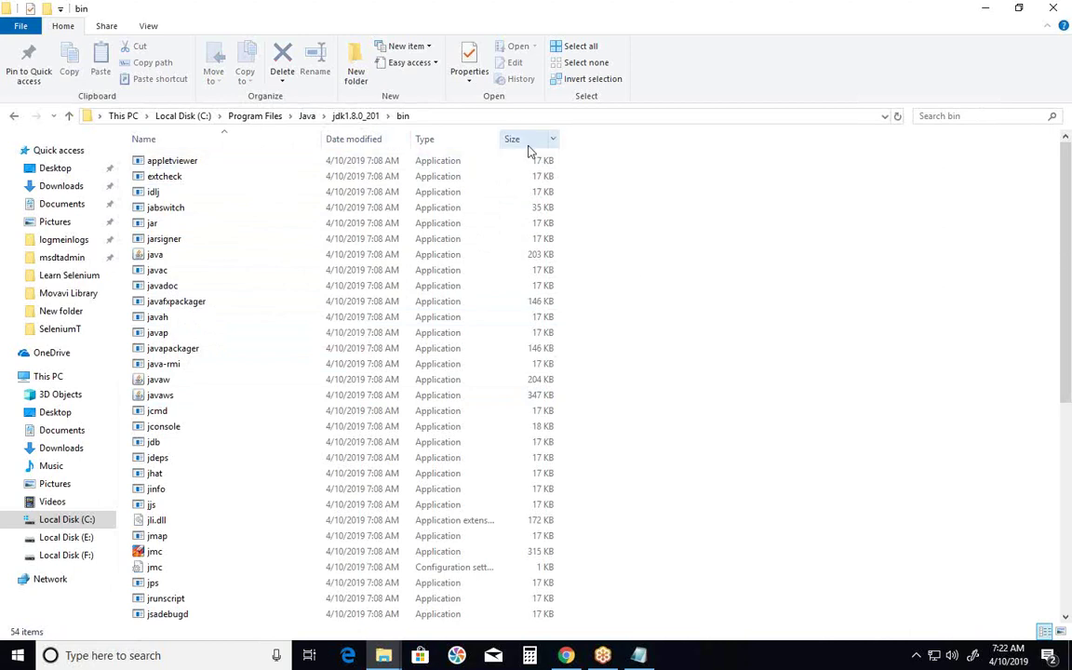
- Copy the full path of the JDK bin folder and close the File Explorer window
{"action": "left_click", "coordinate": [461, 120]}
{"action": "key", "text": "ctrl+c"}
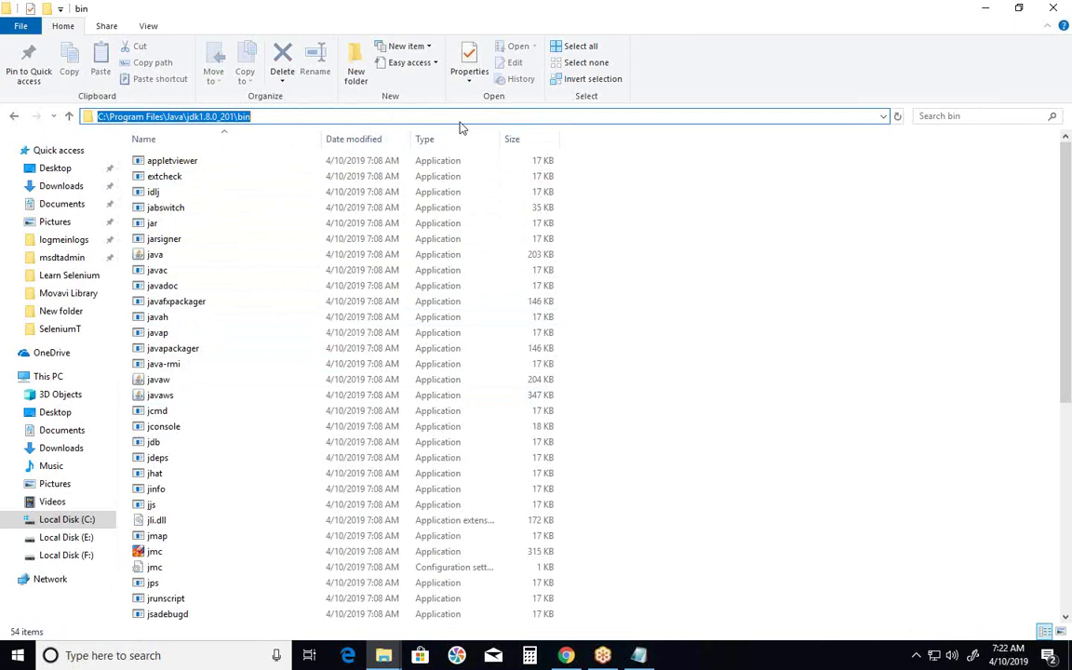
{"action": "key", "text": "BackSpace"}
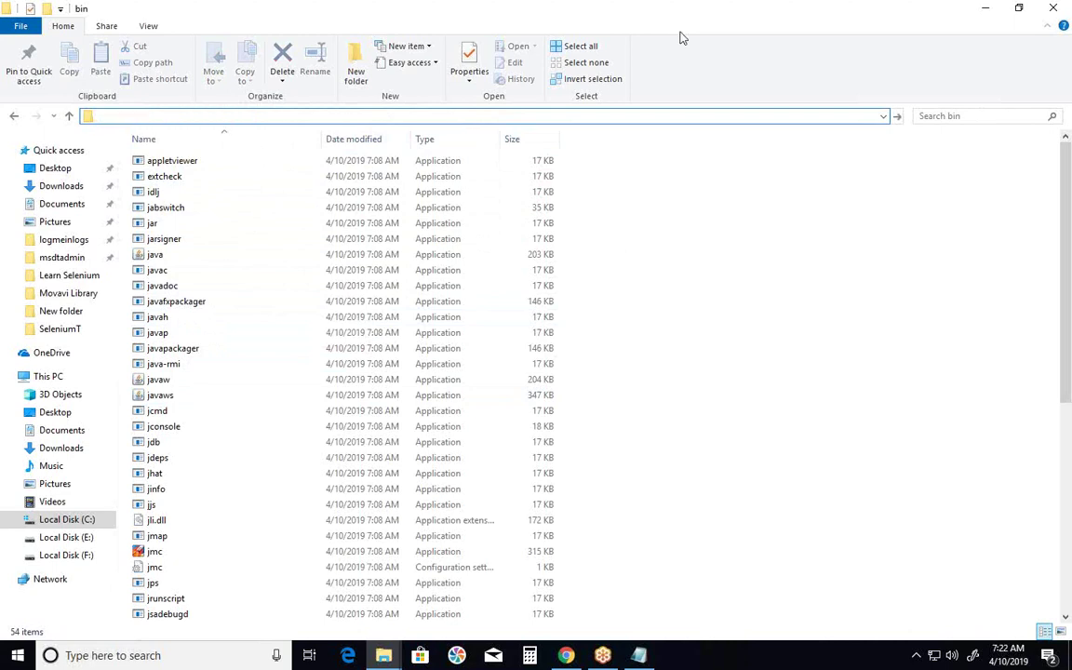
{"action": "left_click", "coordinate": [1049, 12]}
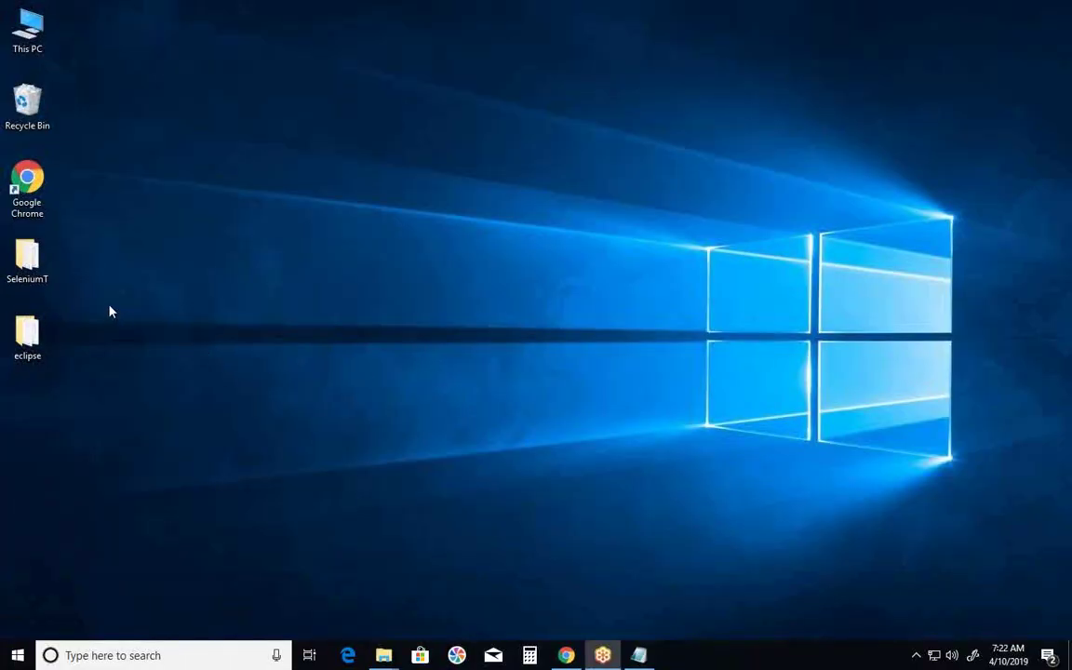
- Open the Environment Variables settings through This PC's properties and the advanced system settings
{"action": "right_click", "coordinate": [33, 47]}
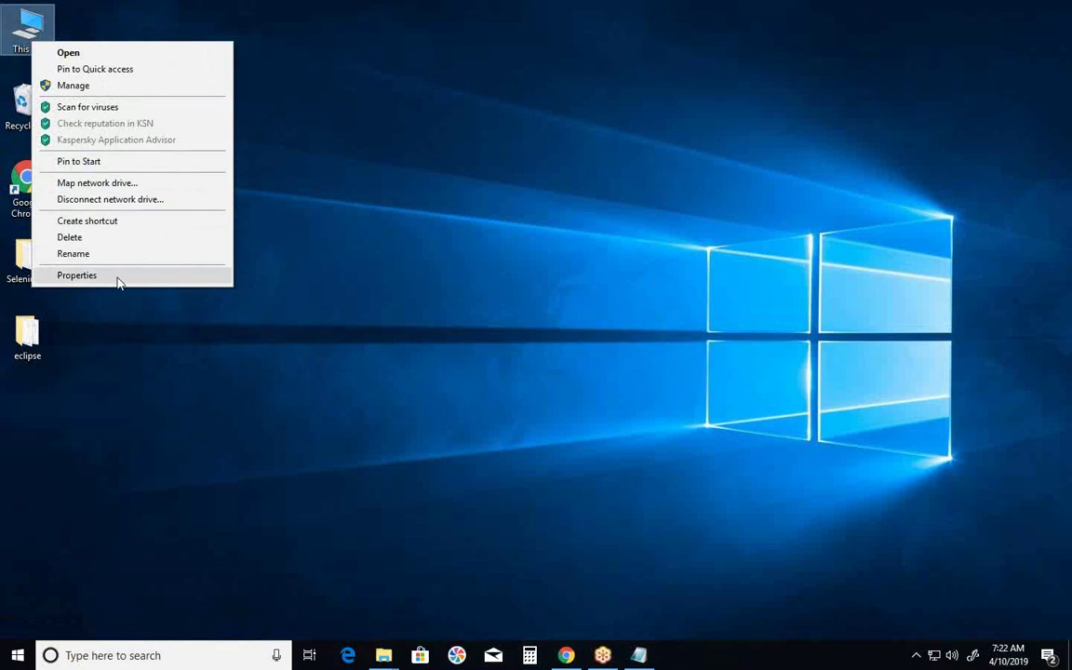
{"action": "left_click", "coordinate": [77, 275]}
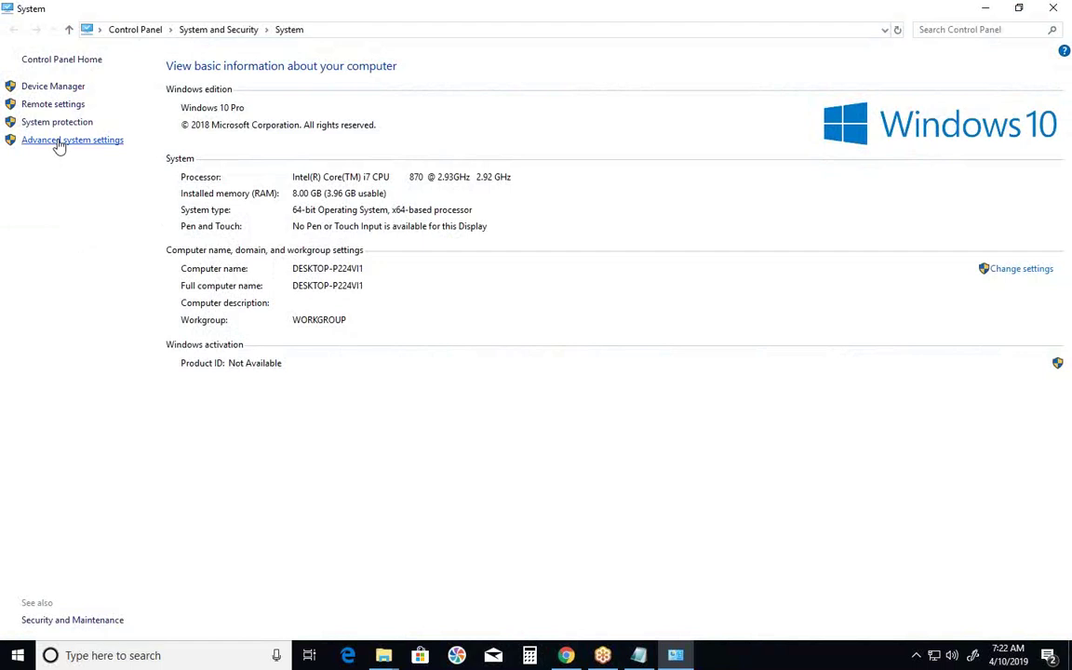
{"action": "left_click", "coordinate": [58, 141]}
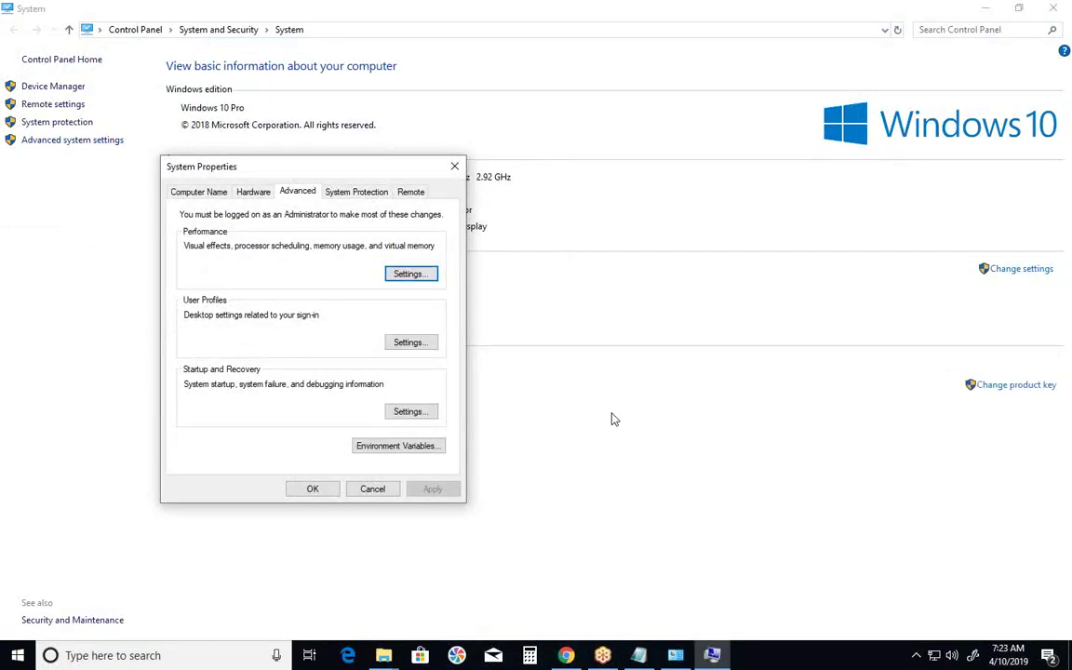
{"action": "left_click", "coordinate": [418, 446]}
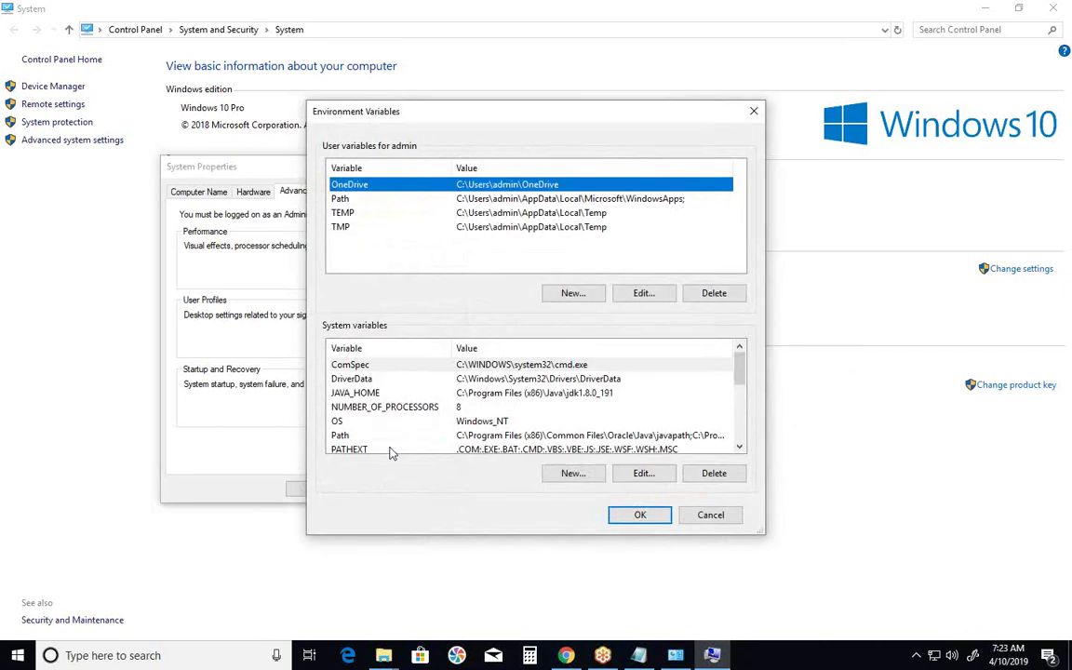
- In the system Path variable, replace the Oracle javapath entry with C:\Program Files\Java\jdk1.8.0_201\bin
{"action": "left_click", "coordinate": [342, 438]}
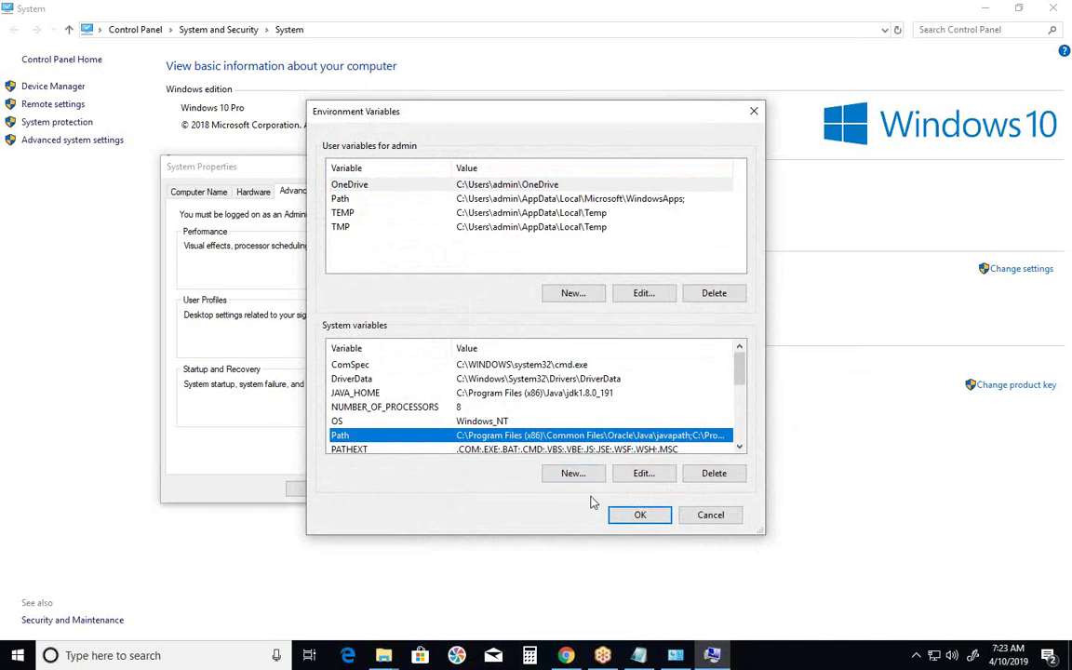
{"action": "left_click", "coordinate": [639, 475]}
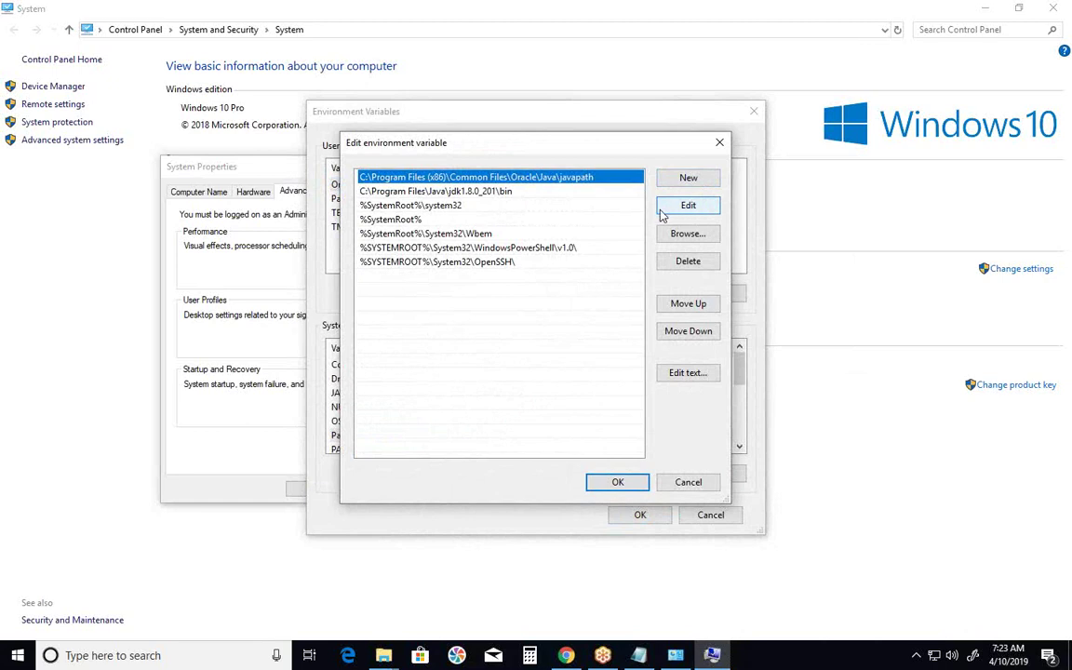
{"action": "left_click", "coordinate": [688, 206]}
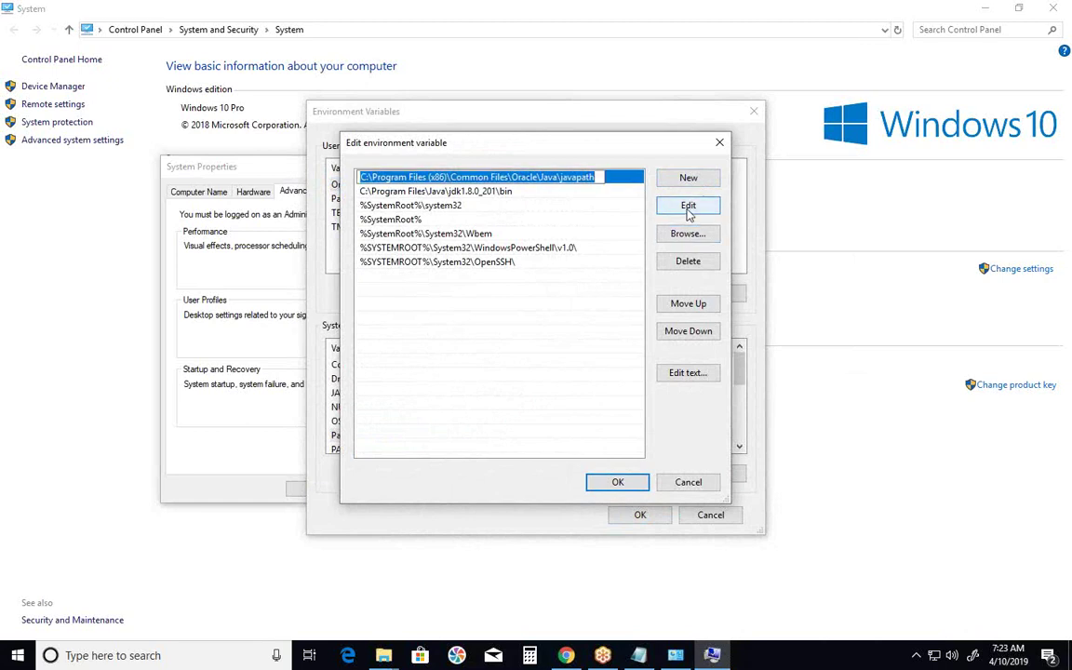
{"action": "key", "text": "Delete"}
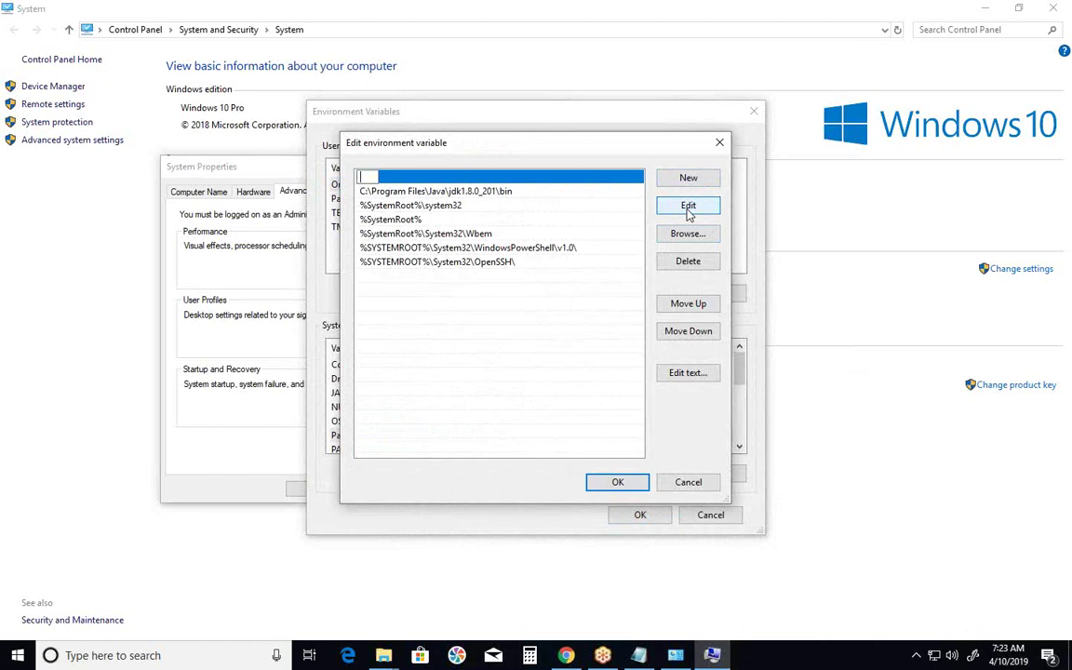
{"action": "key", "text": "ctrl+v"}
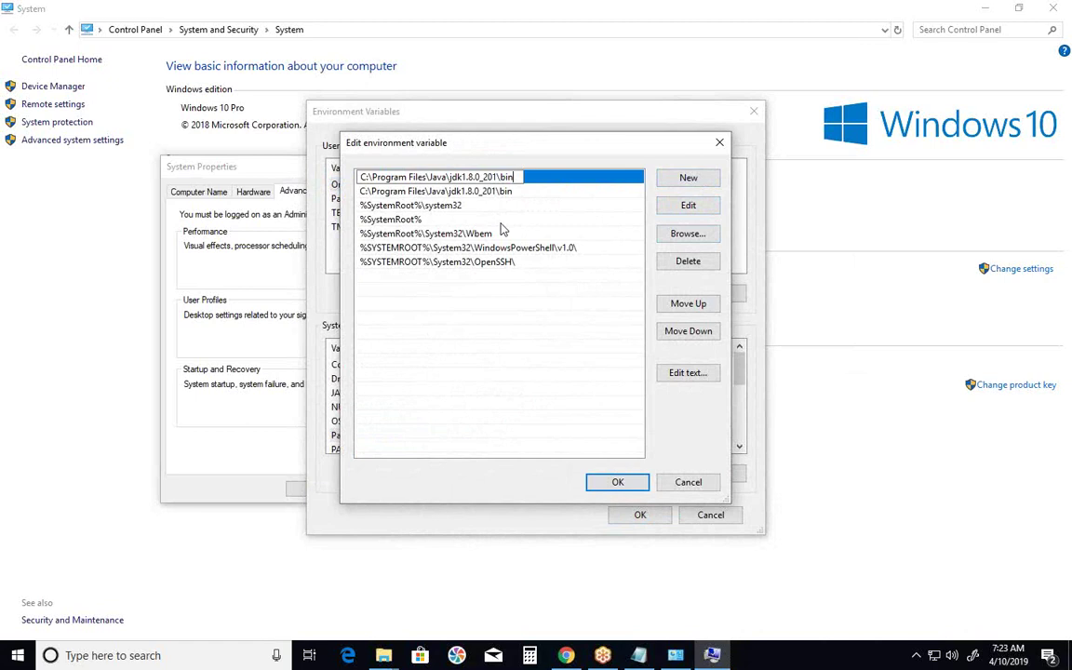
- Delete the duplicate second JDK bin entry from Path, confirm all the settings dialogs and close the System window
{"action": "left_click", "coordinate": [421, 192]}
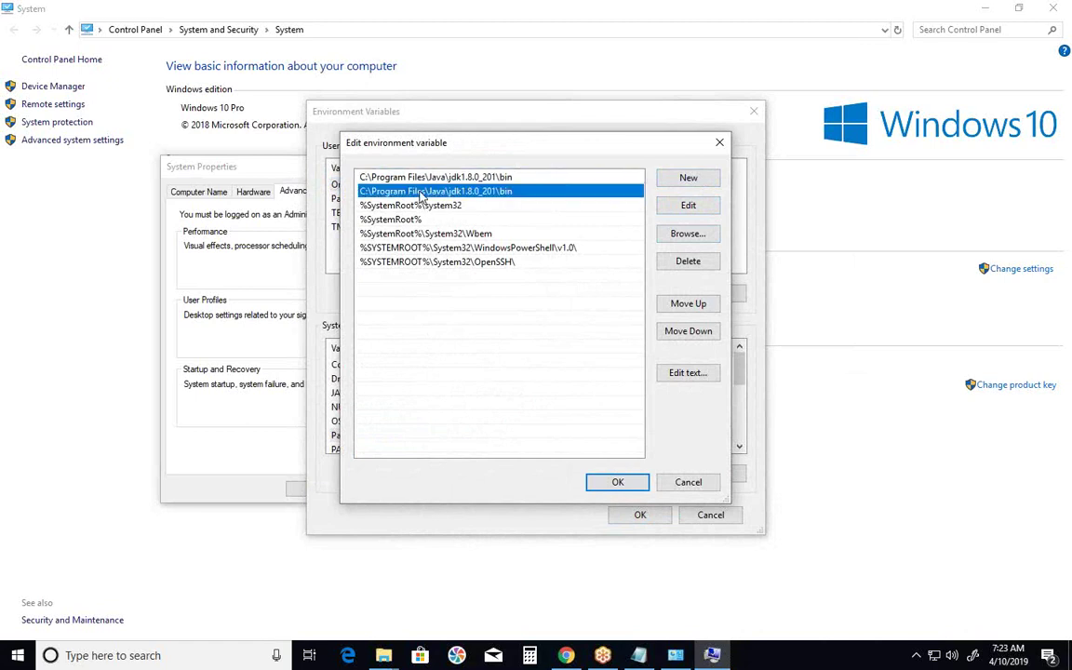
{"action": "left_click", "coordinate": [688, 262]}
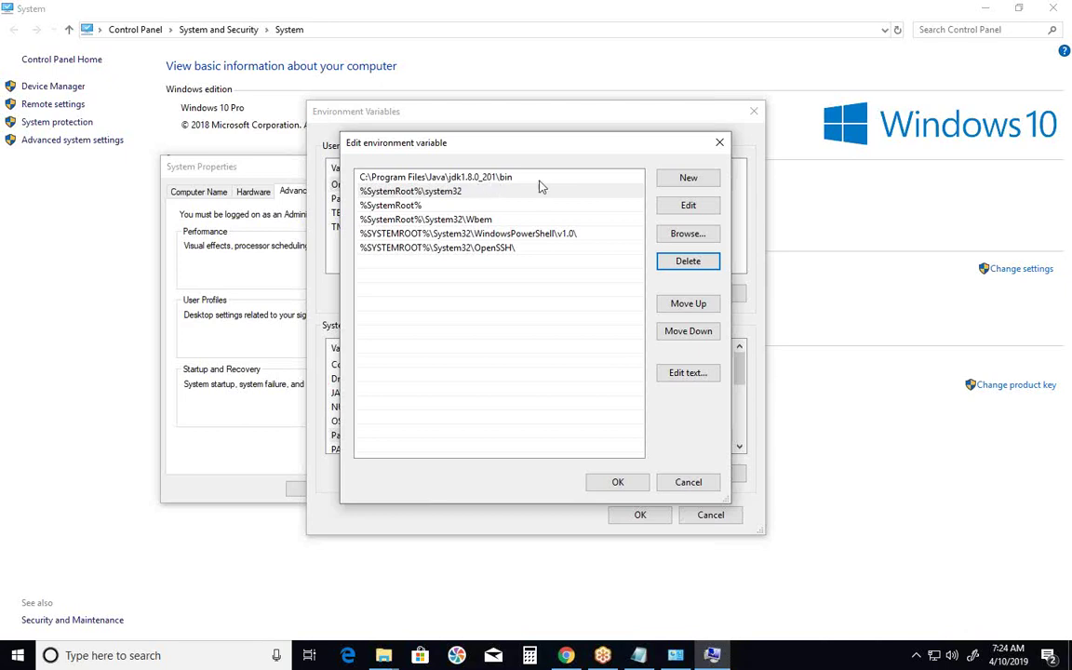
{"action": "left_click", "coordinate": [619, 482]}
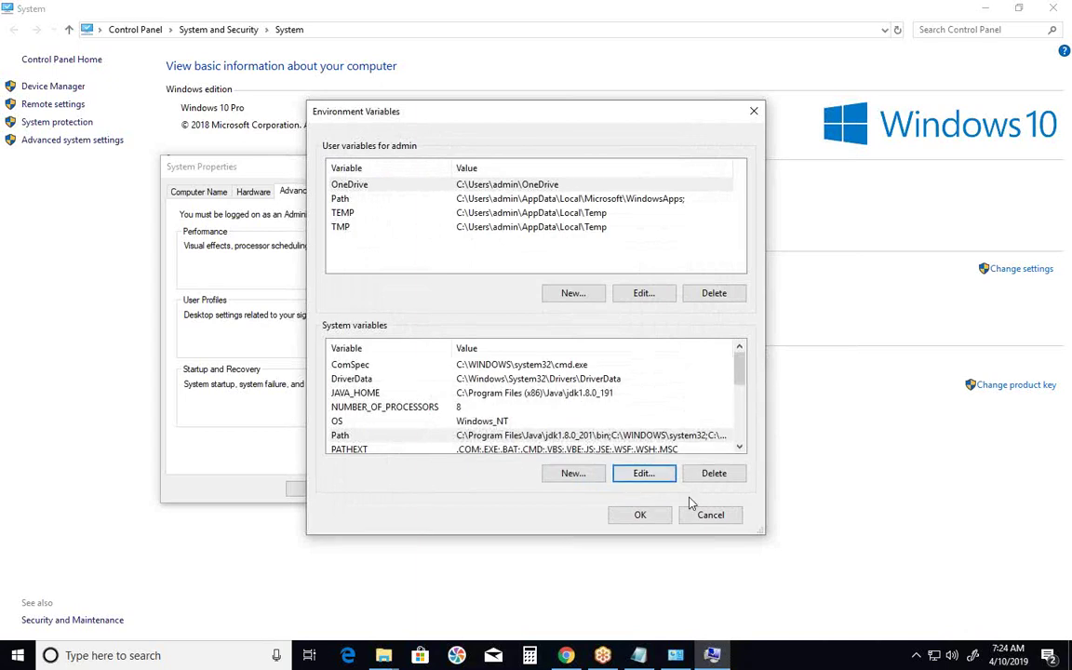
{"action": "left_click", "coordinate": [641, 514]}
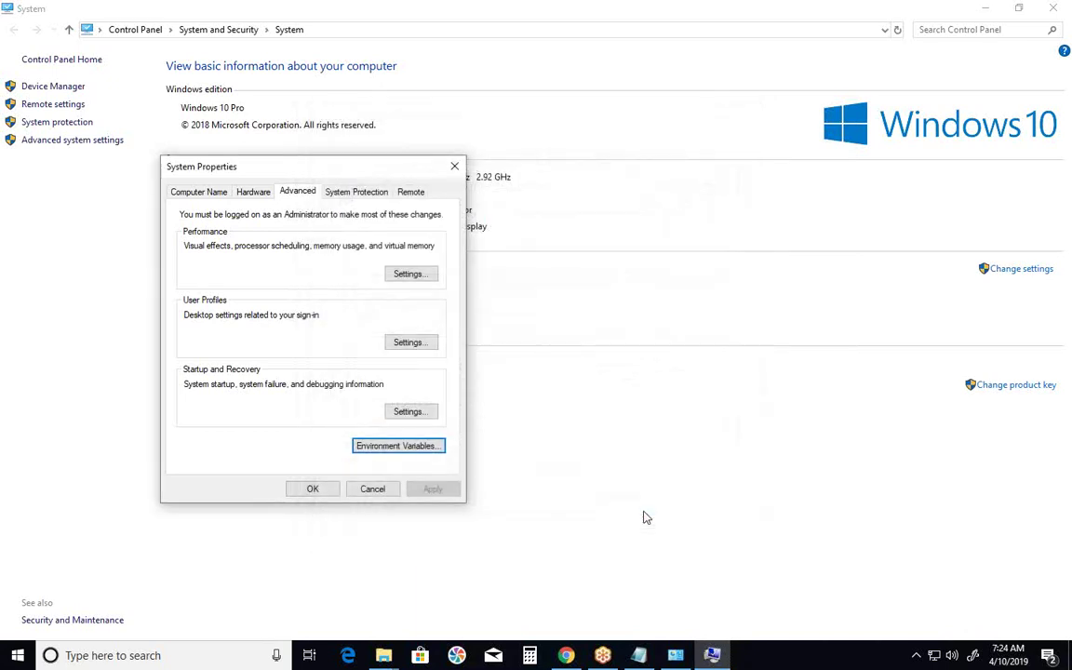
{"action": "left_click", "coordinate": [312, 491]}
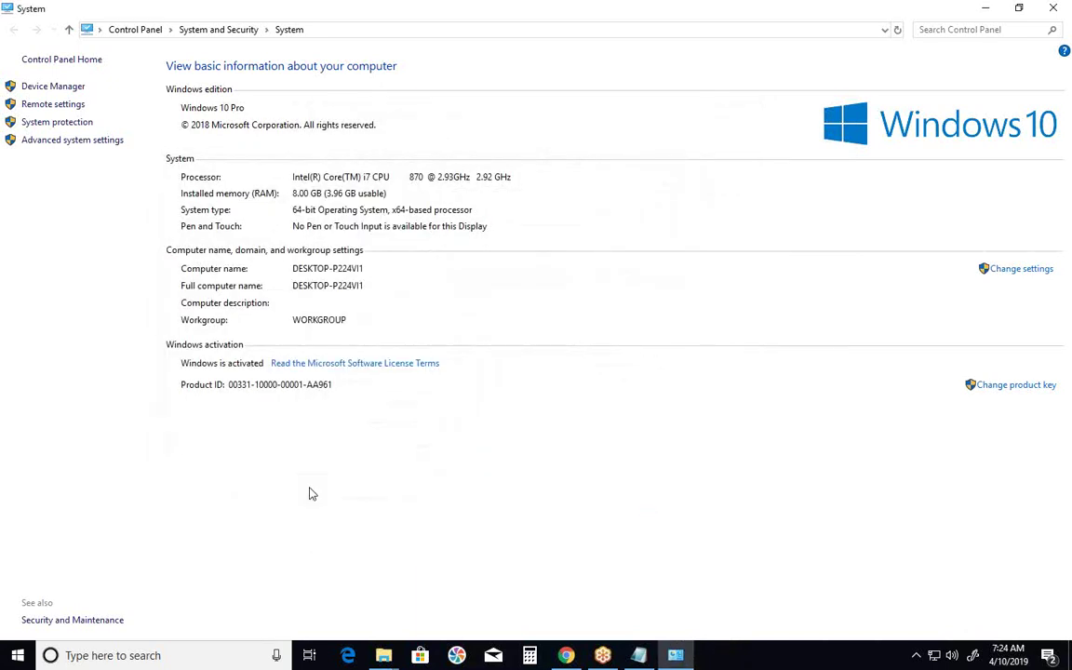
{"action": "left_click", "coordinate": [1054, 8]}
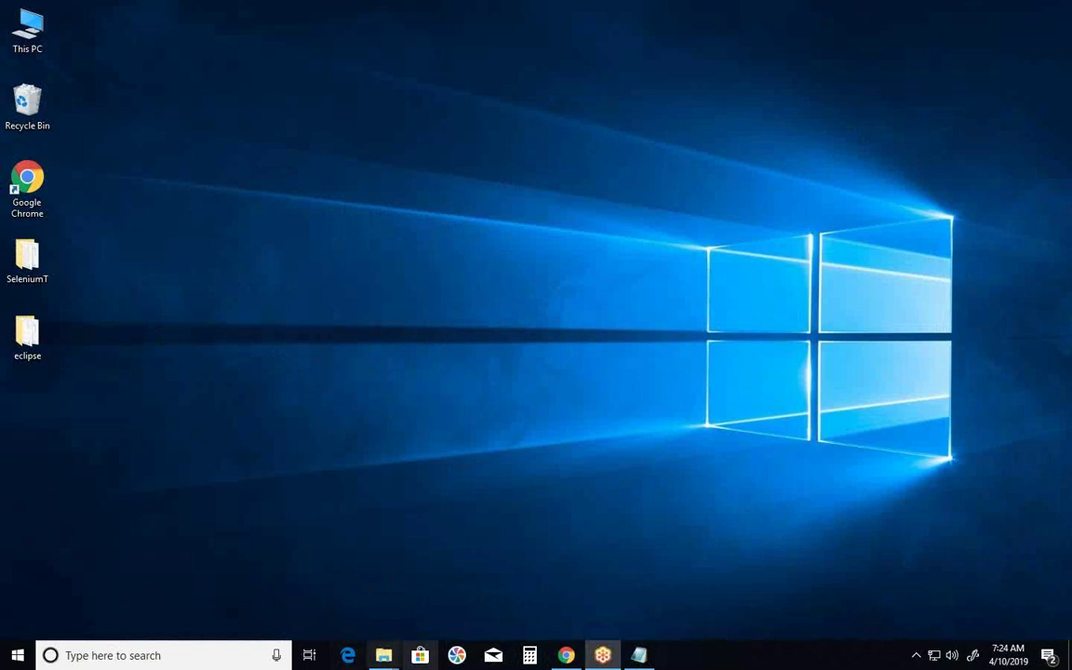
- Bring back the 4.1 notes in Notepad, save them and minimize them again
{"action": "left_click", "coordinate": [638, 655]}
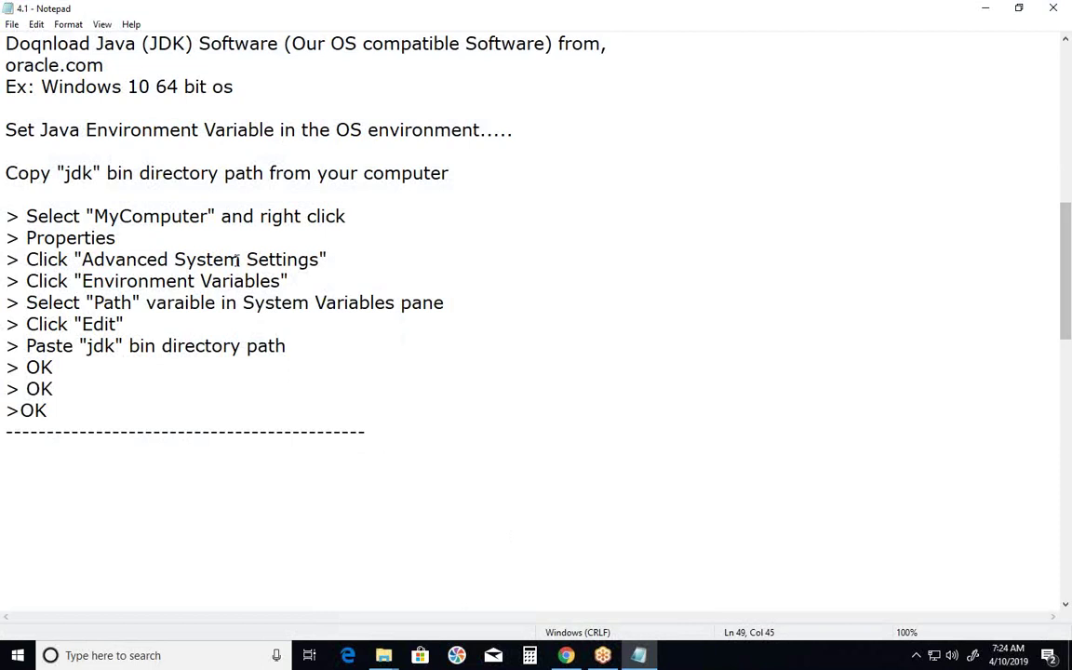
{"action": "left_click", "coordinate": [13, 26]}
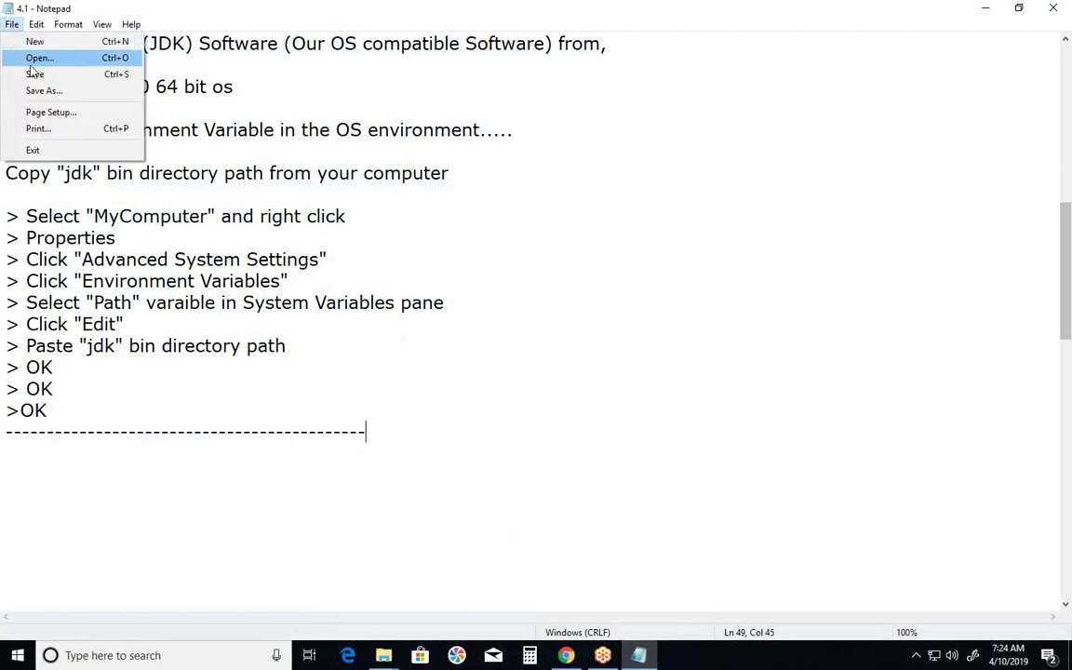
{"action": "left_click", "coordinate": [28, 74]}
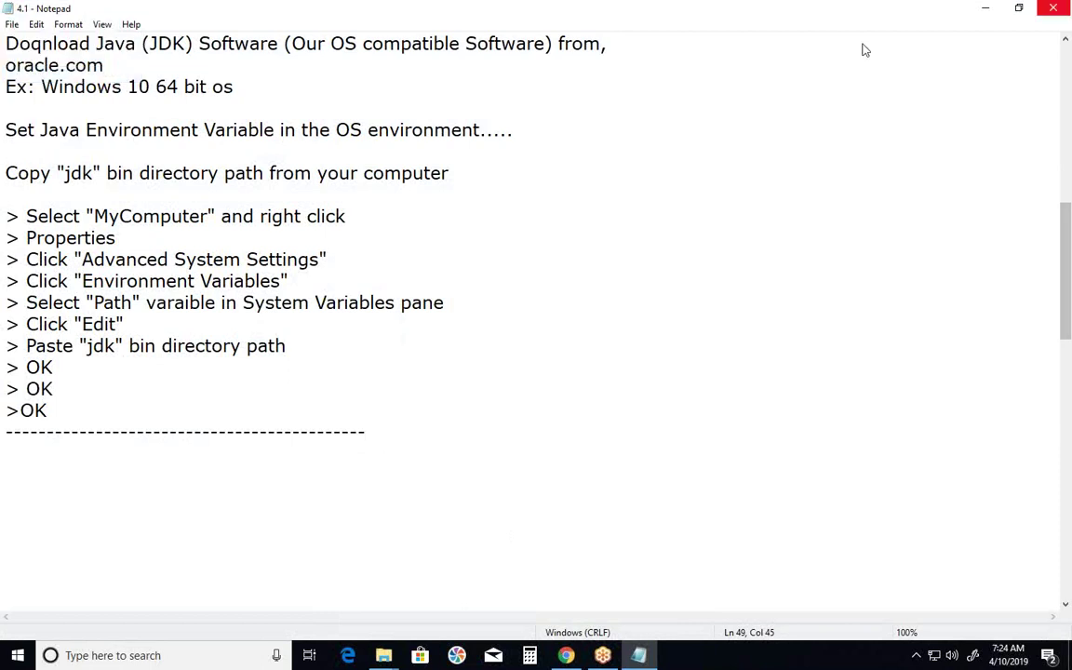
{"action": "left_click", "coordinate": [985, 7]}
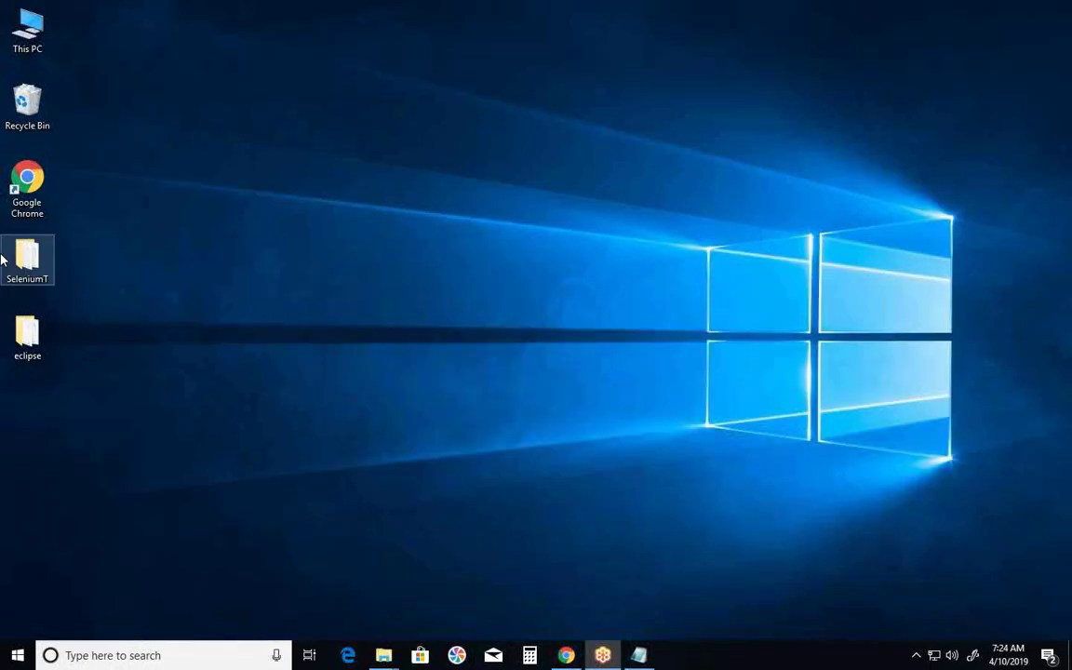
- Create a new text document on the desktop with its default name and open it maximized in Notepad
{"action": "right_click", "coordinate": [164, 216]}
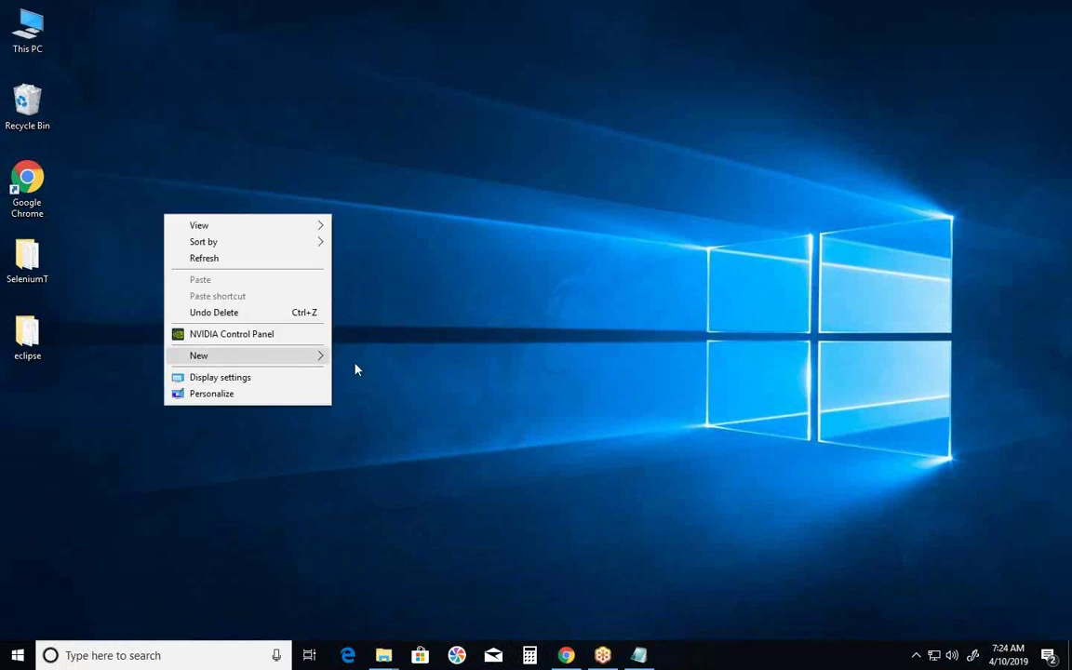
{"action": "mouse_move", "coordinate": [316, 360]}
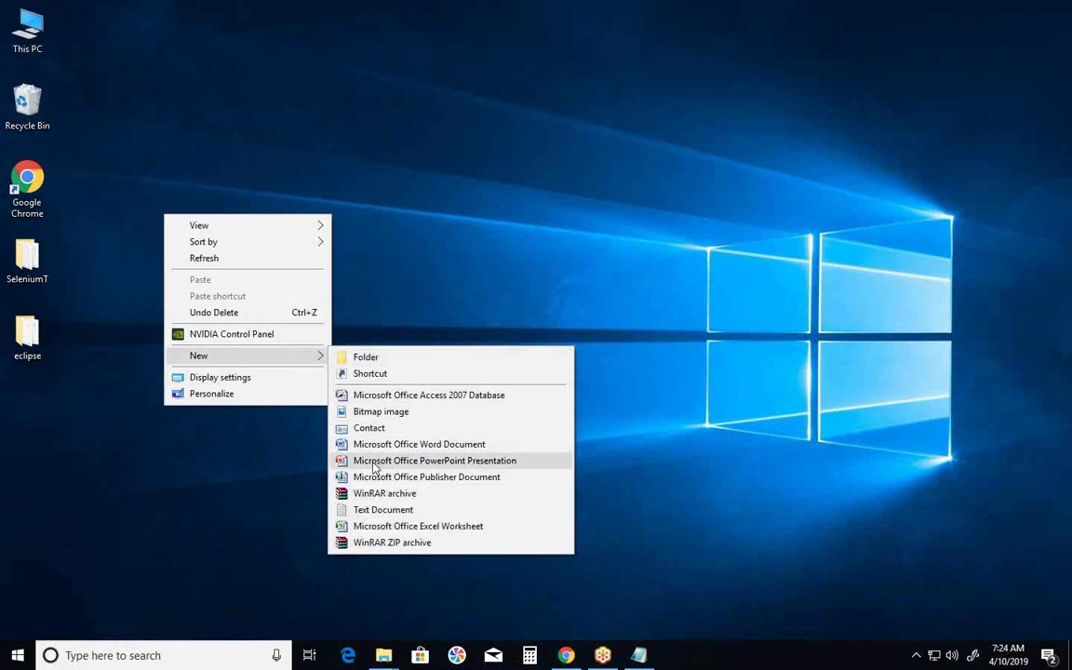
{"action": "left_click", "coordinate": [370, 510]}
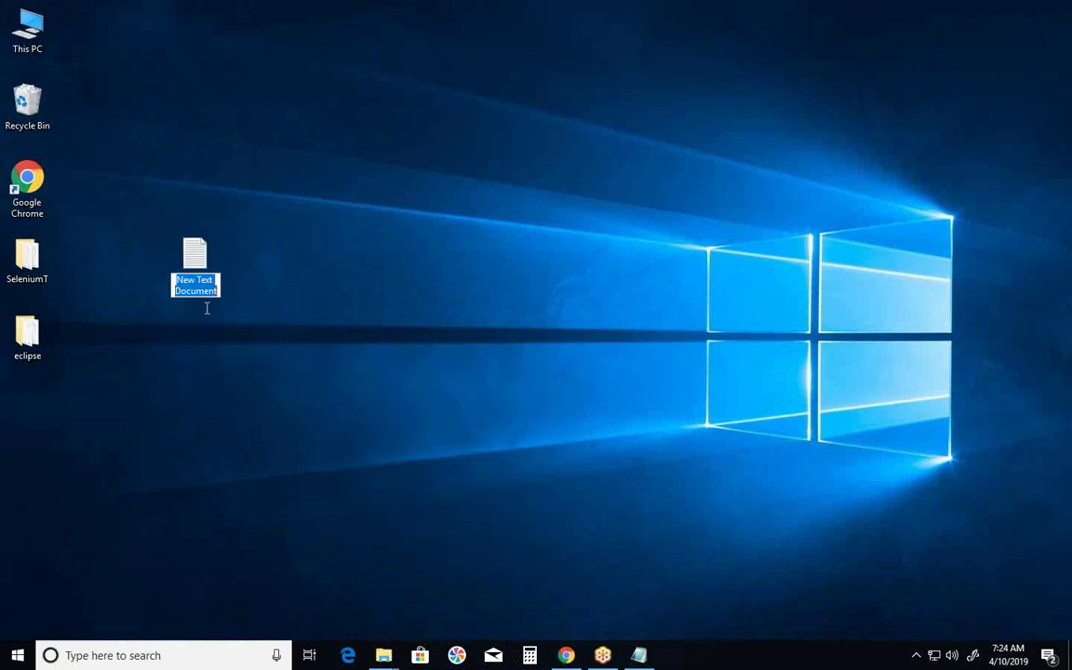
{"action": "left_click", "coordinate": [195, 260]}
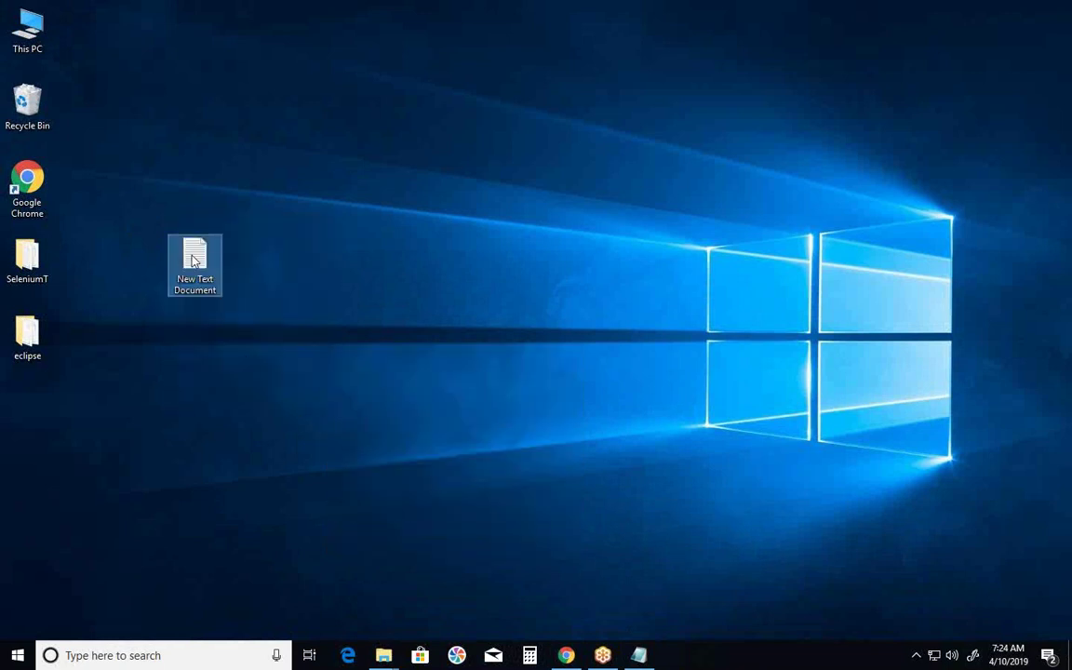
{"action": "double_click", "coordinate": [195, 261]}
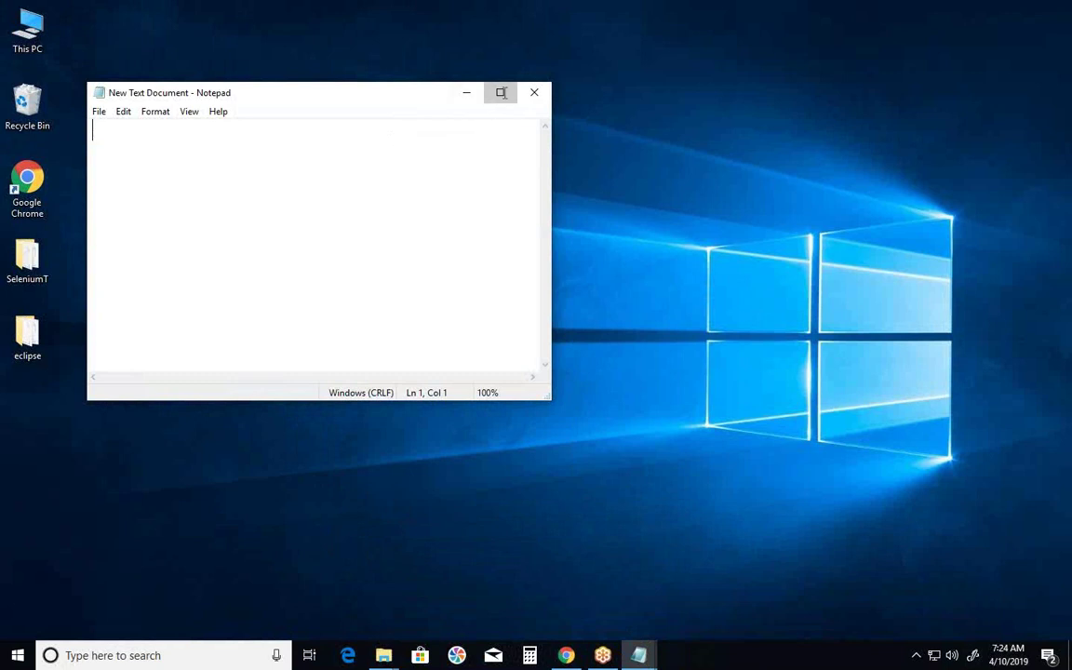
{"action": "left_click", "coordinate": [501, 93]}
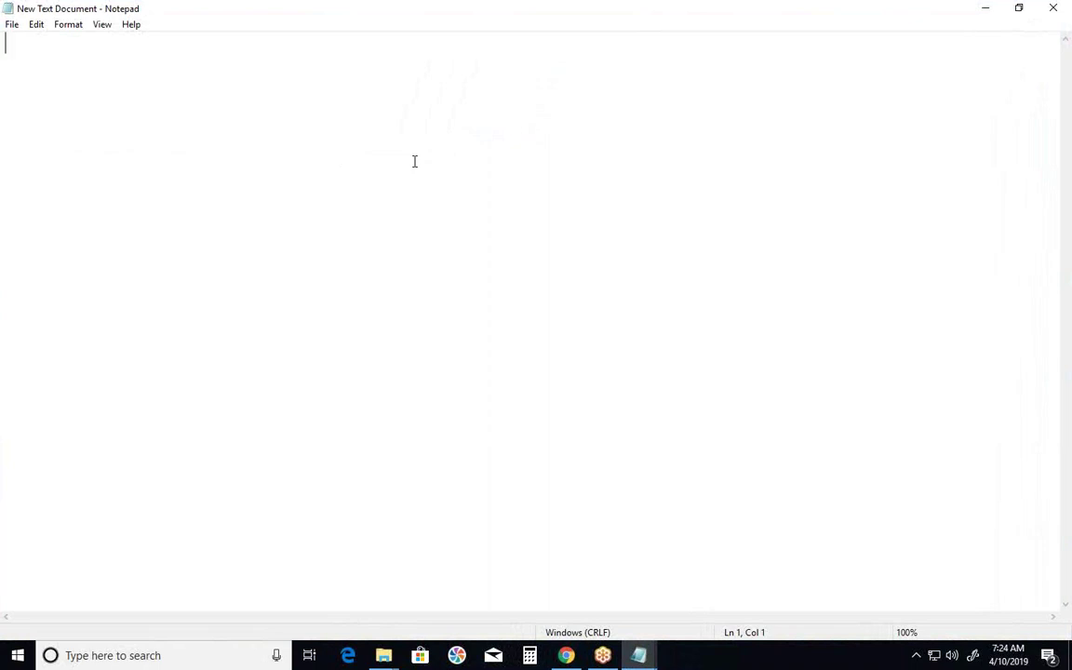
- Write the class declaration "public Class Sample{" with a closing "}" two lines below
{"action": "type", "text": "public "}
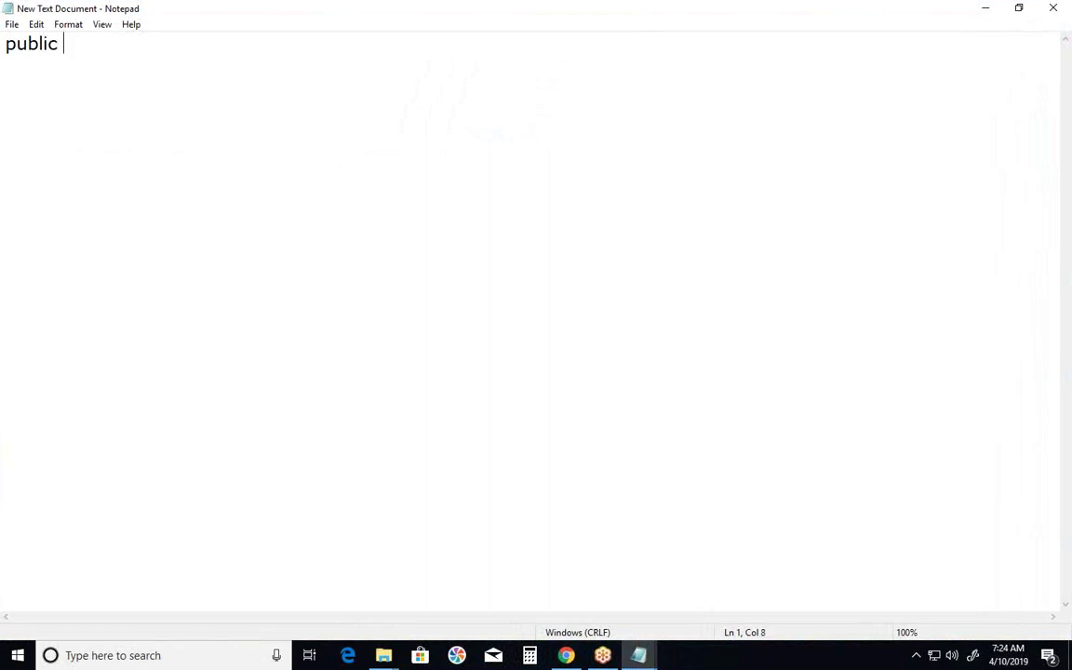
{"action": "type", "text": "V"}
{"action": "key", "text": "BackSpace"}
{"action": "type", "text": "Class Samp"}
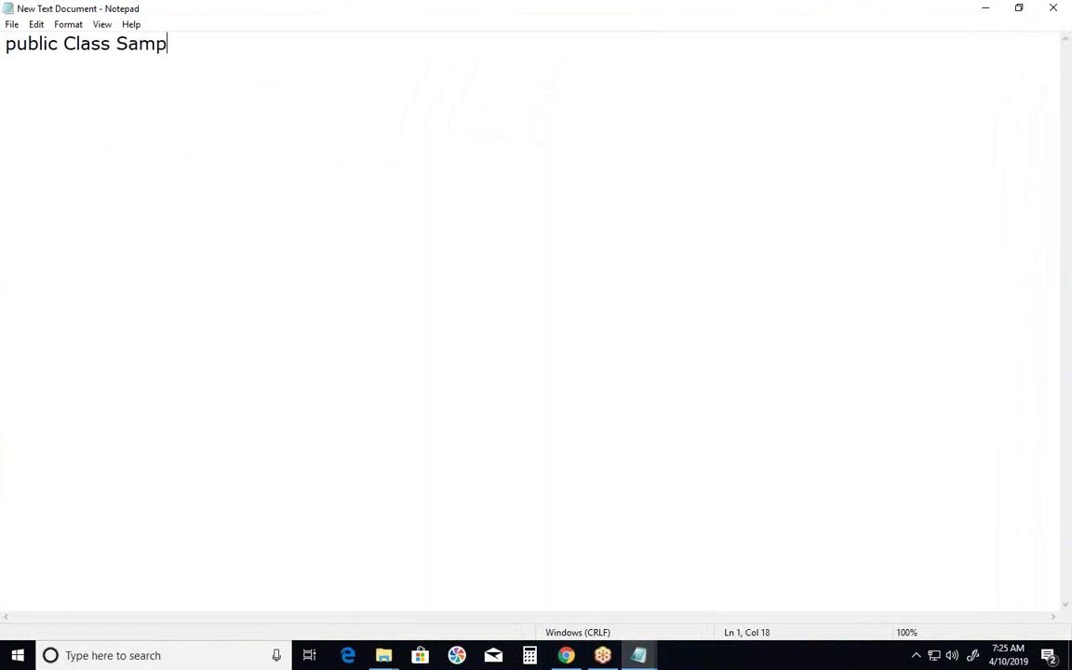
{"action": "type", "text": "le{"}
{"action": "key", "text": "Return"}
{"action": "key", "text": "Return"}
{"action": "type", "text": "}"}
- Inside the Sample class, add the method "public static void main (String [] args){" with a closing "}" two lines below
{"action": "left_click", "coordinate": [316, 42]}
{"action": "key", "text": "Return"}
{"action": "type", "text": "pu"}
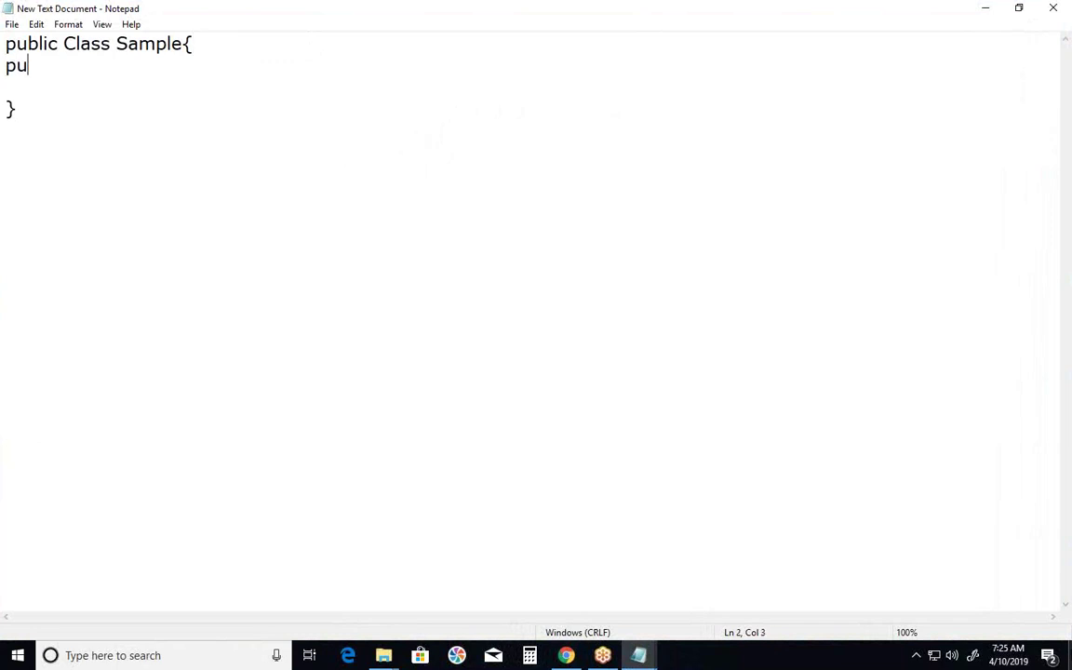
{"action": "type", "text": "blic v"}
{"action": "key", "text": "BackSpace"}
{"action": "type", "text": "static "}
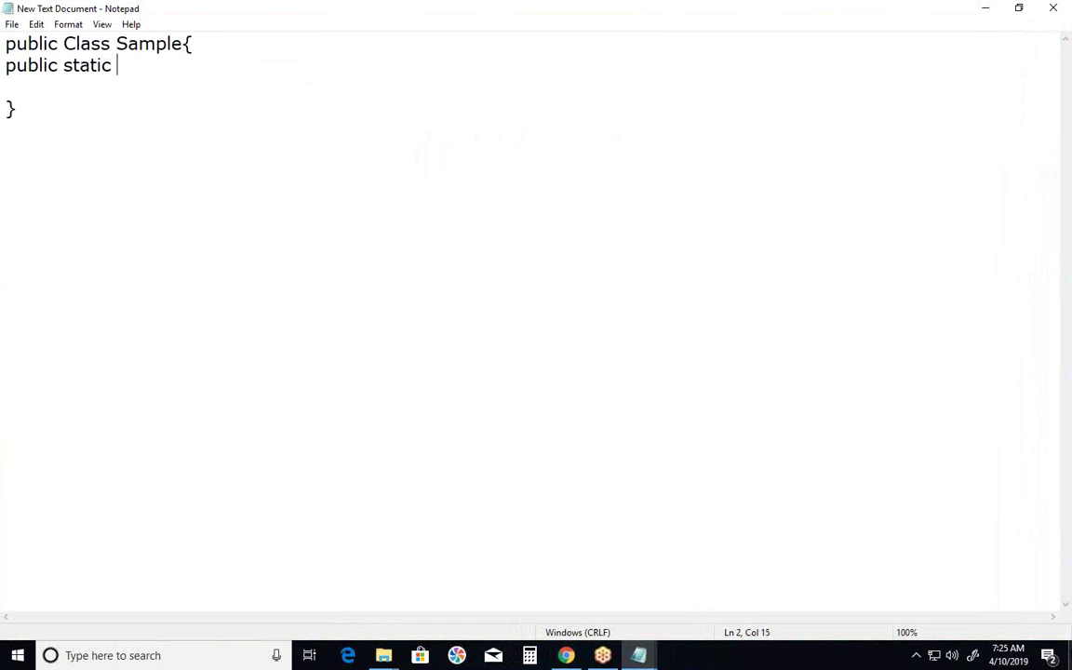
{"action": "type", "text": "void main "}
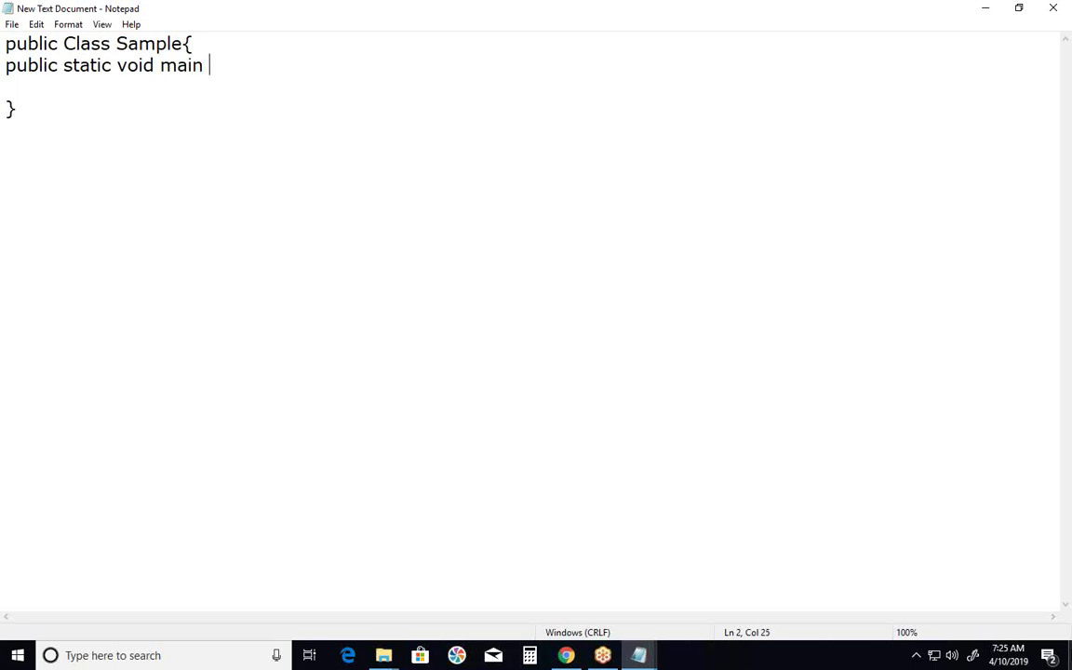
{"action": "type", "text": "(String "}
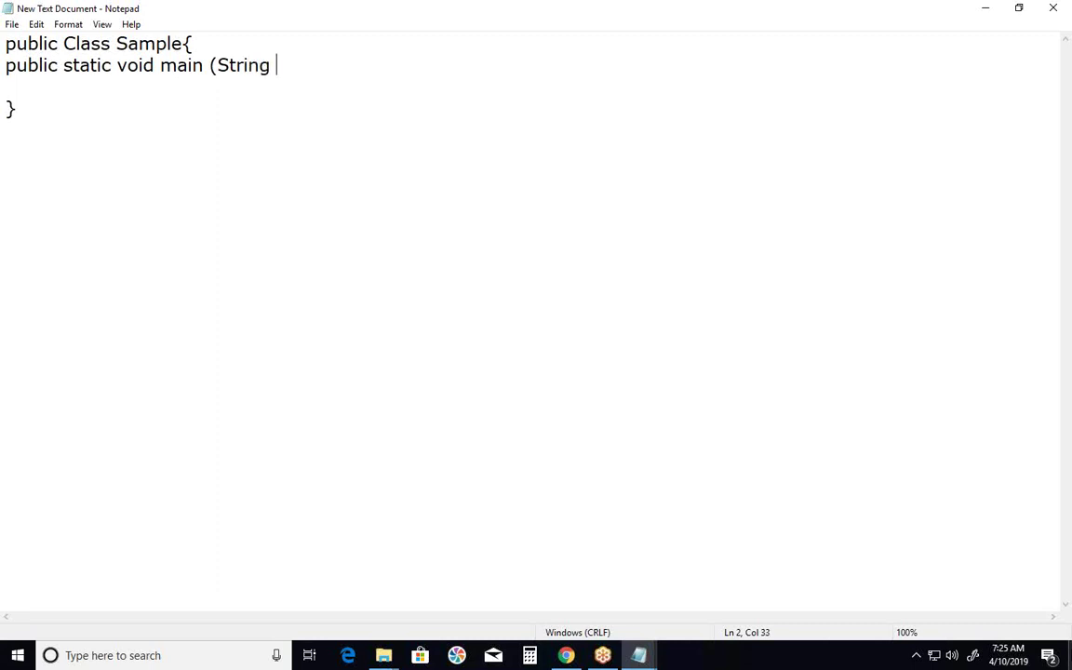
{"action": "type", "text": "[] args"}
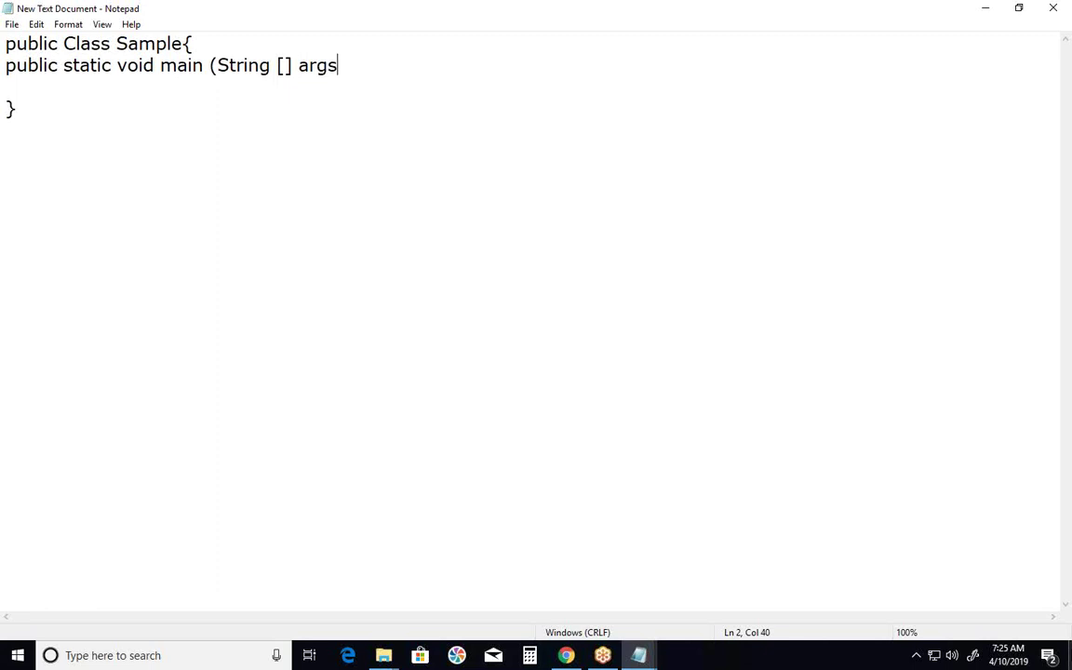
{"action": "type", "text": "){"}
{"action": "key", "text": "Return"}
{"action": "key", "text": "Return"}
{"action": "type", "text": "}"}
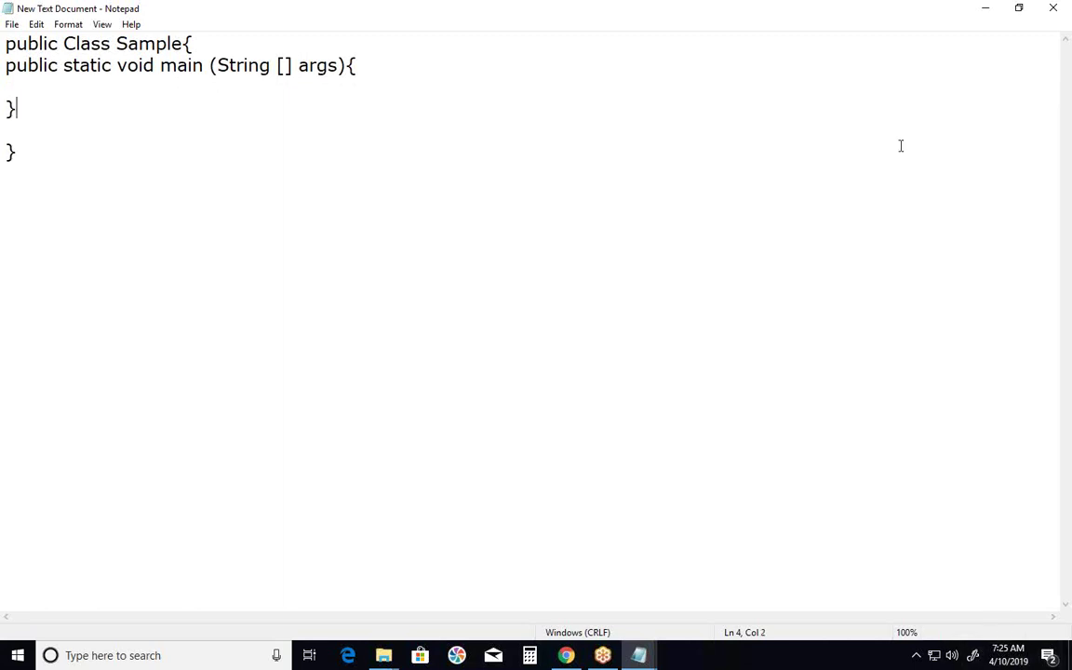
- Remove the blank line between the closing braces and write System.out.println ("Hello Java World"); inside the main method
{"action": "left_click", "coordinate": [26, 126]}
{"action": "key", "text": "Delete"}
{"action": "left_click", "coordinate": [24, 77]}
{"action": "type", "text": "Sys"}
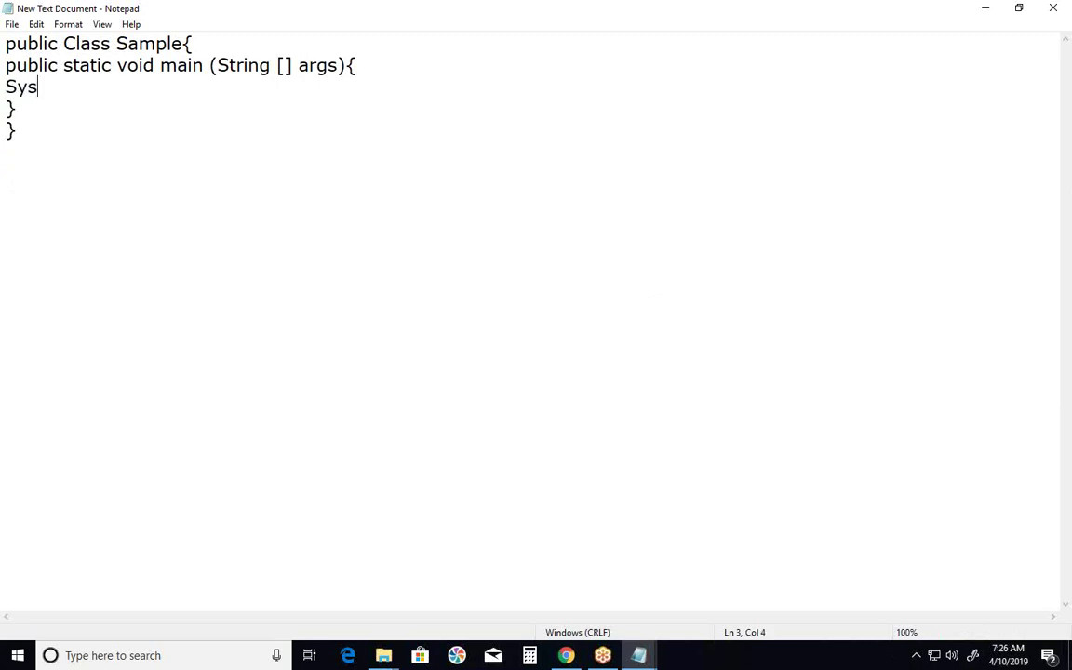
{"action": "type", "text": "tem.out."}
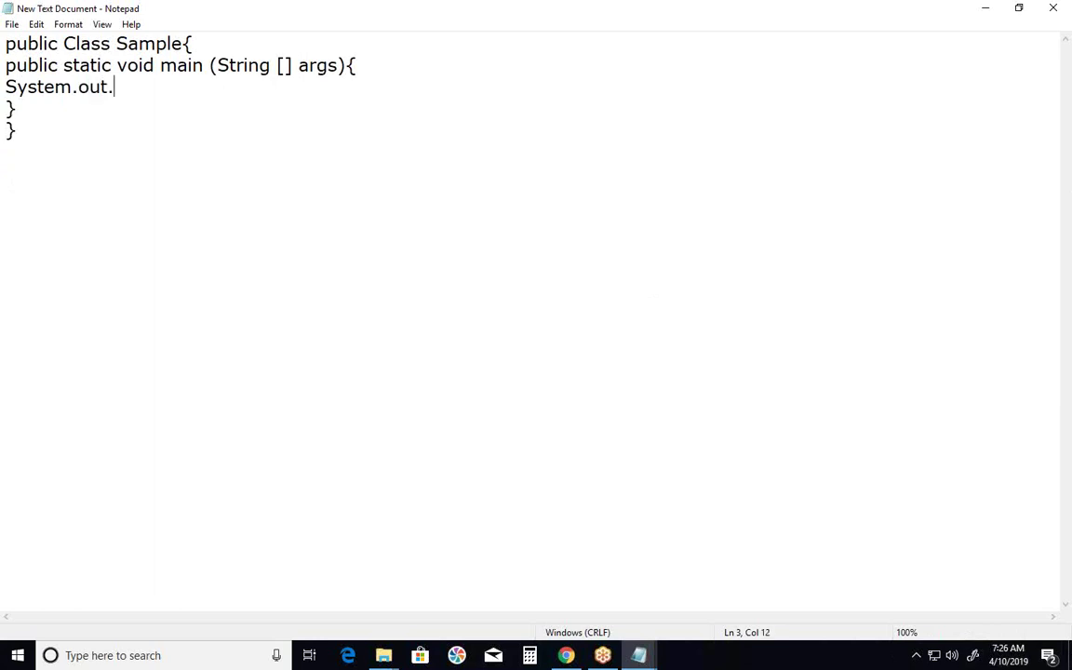
{"action": "type", "text": "println"}
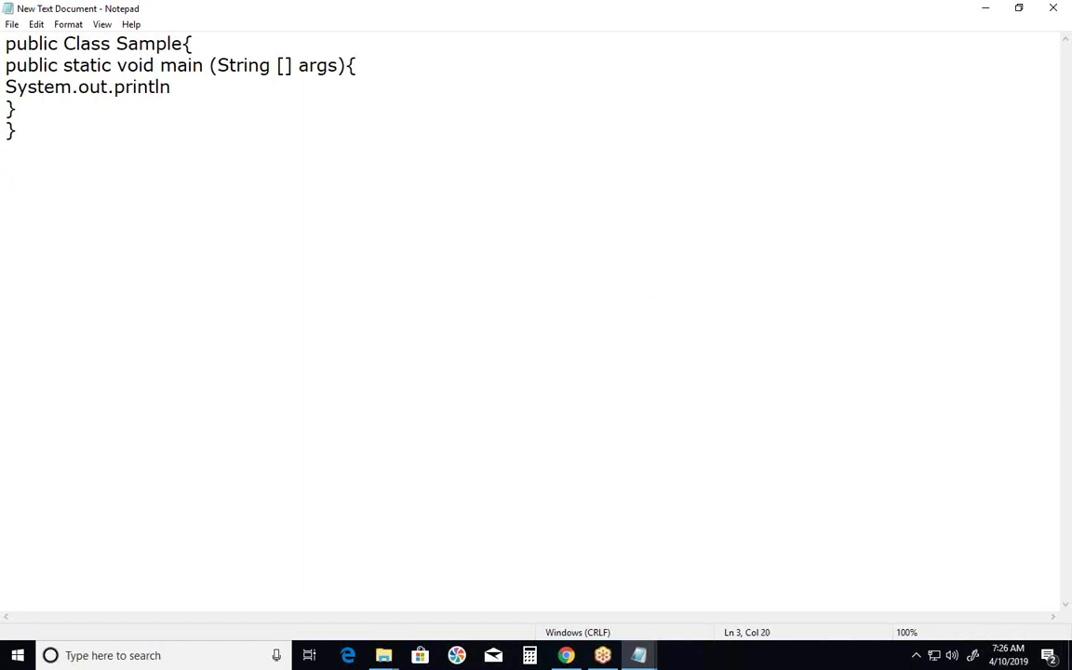
{"action": "type", "text": "(\"Hello J"}
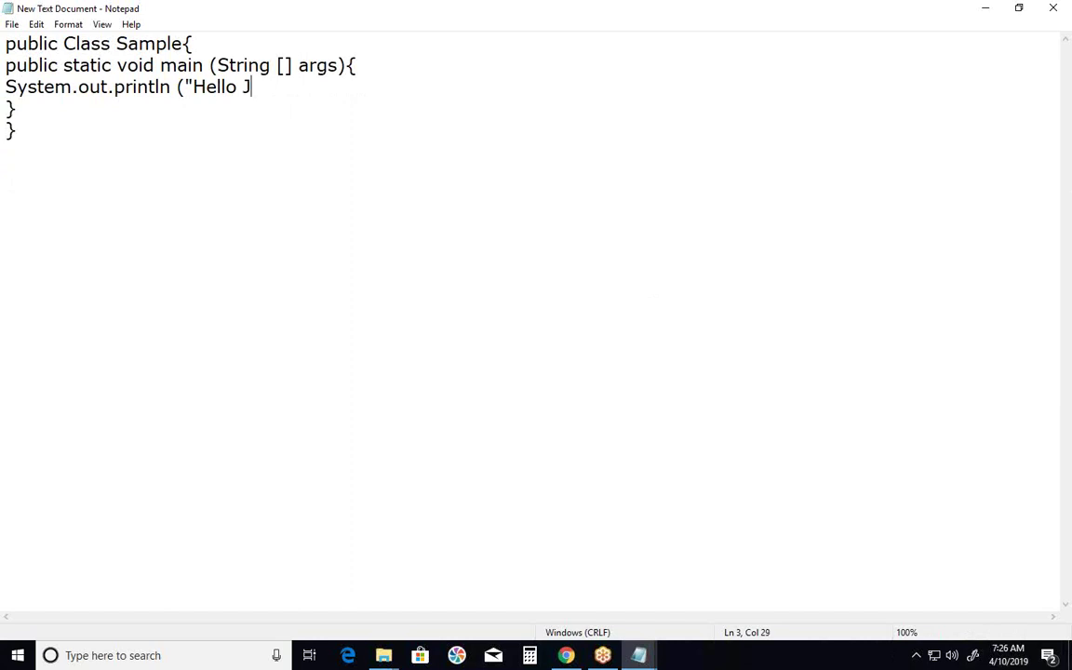
{"action": "type", "text": "ava World\""}
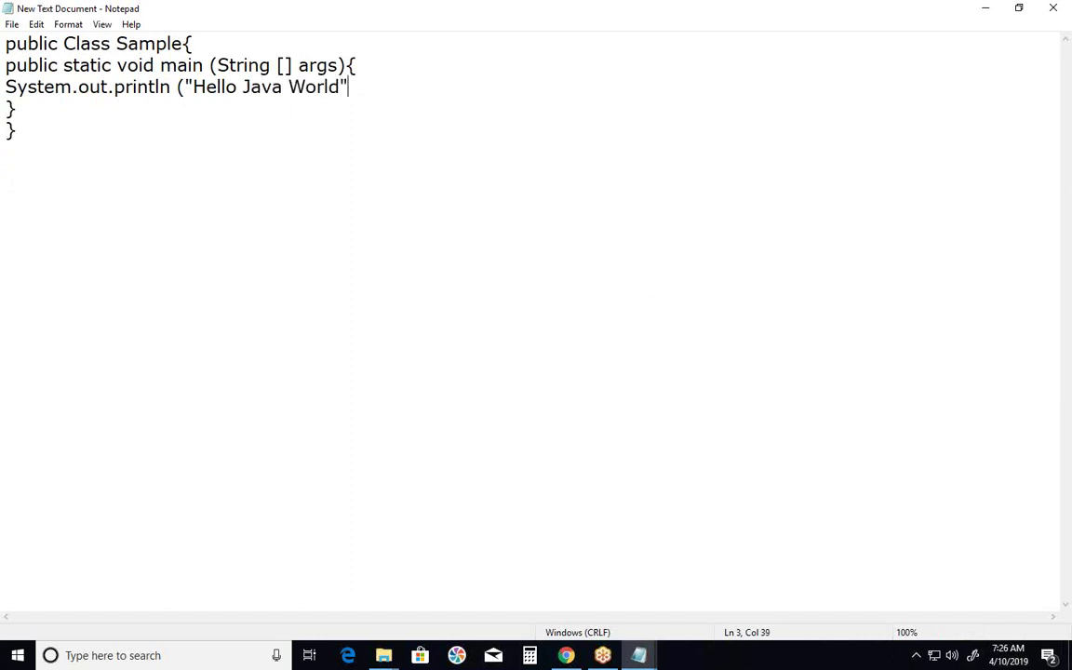
{"action": "type", "text": ")"}
{"action": "type", "text": ";"}
- Save the program to the desktop under the new name Sample.java
{"action": "left_click", "coordinate": [12, 26]}
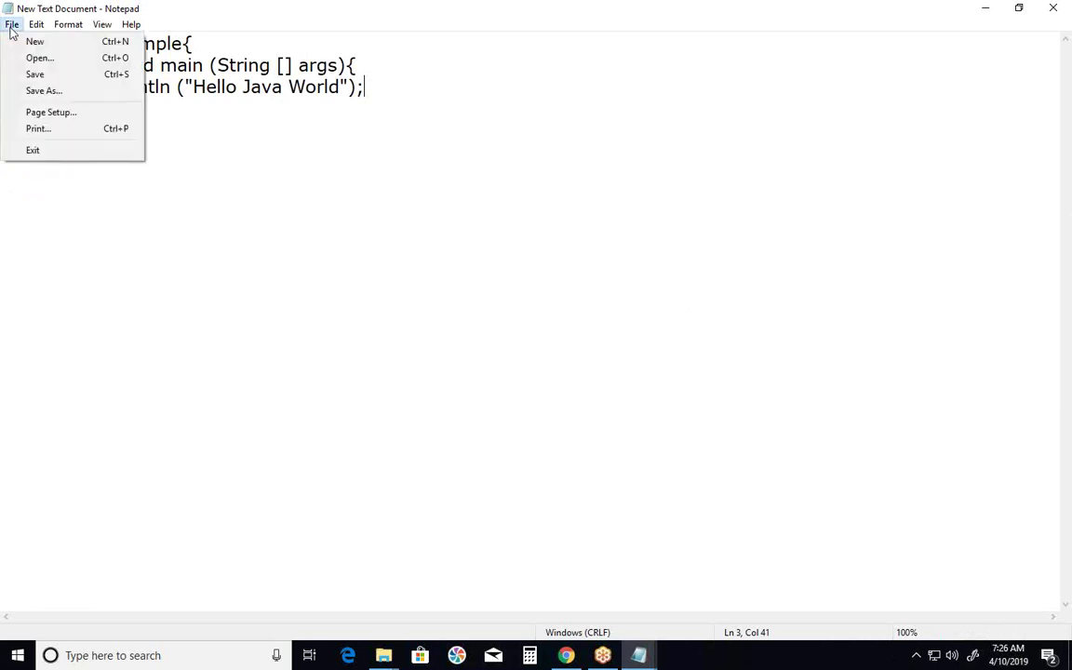
{"action": "left_click", "coordinate": [30, 89]}
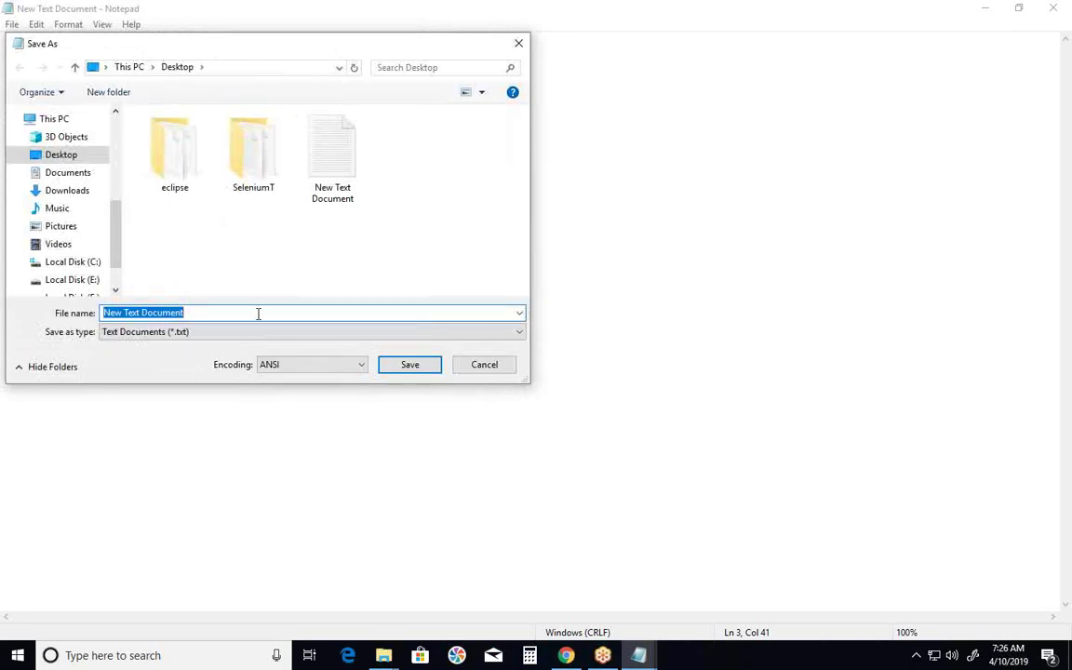
{"action": "type", "text": "Sample"}
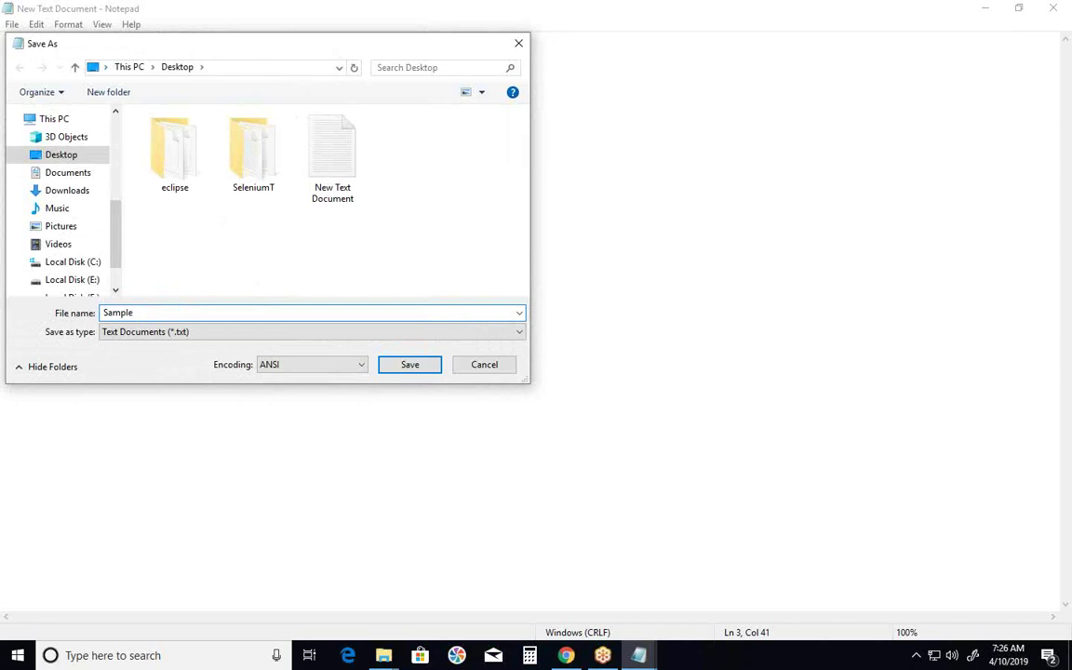
{"action": "type", "text": ".java"}
{"action": "left_click", "coordinate": [415, 368]}
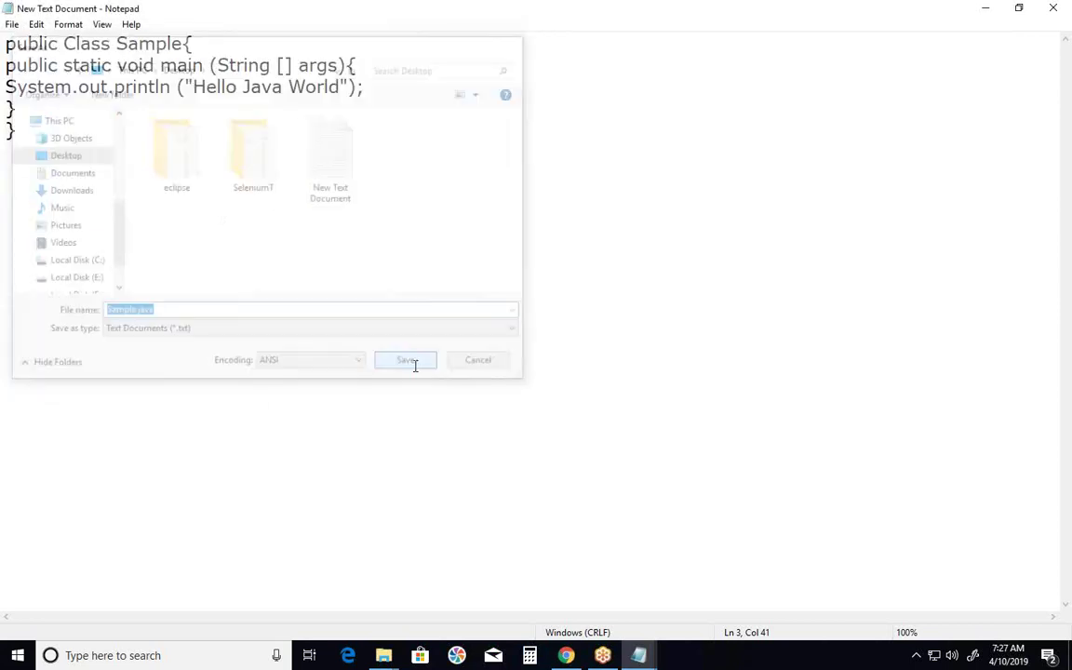
- Close the program's Notepad window and delete the New Text Document file from the desktop
{"action": "left_click", "coordinate": [1061, 7]}
{"action": "right_click", "coordinate": [209, 238]}
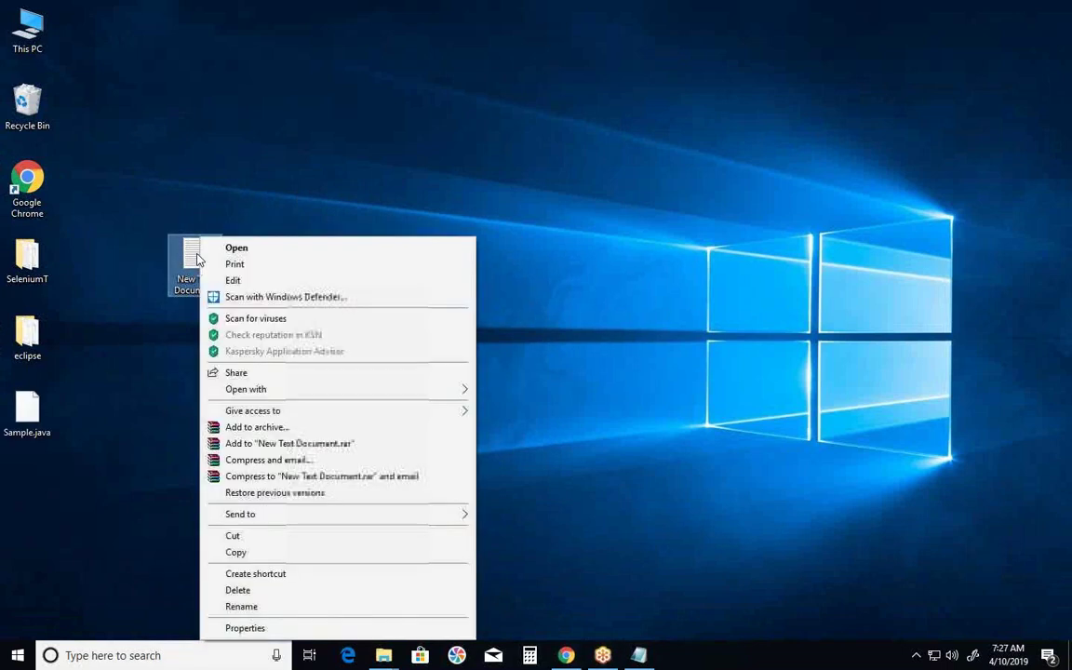
{"action": "left_click", "coordinate": [254, 592]}
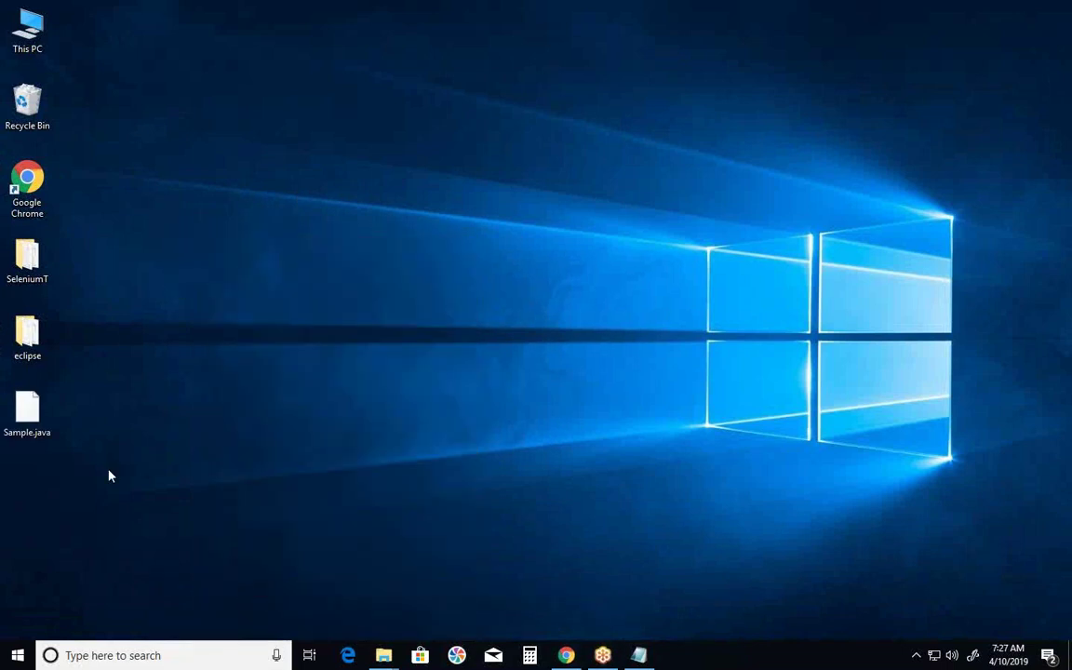
- Open Sample.java from the desktop for editing to check its code, and close it again
{"action": "right_click", "coordinate": [30, 409]}
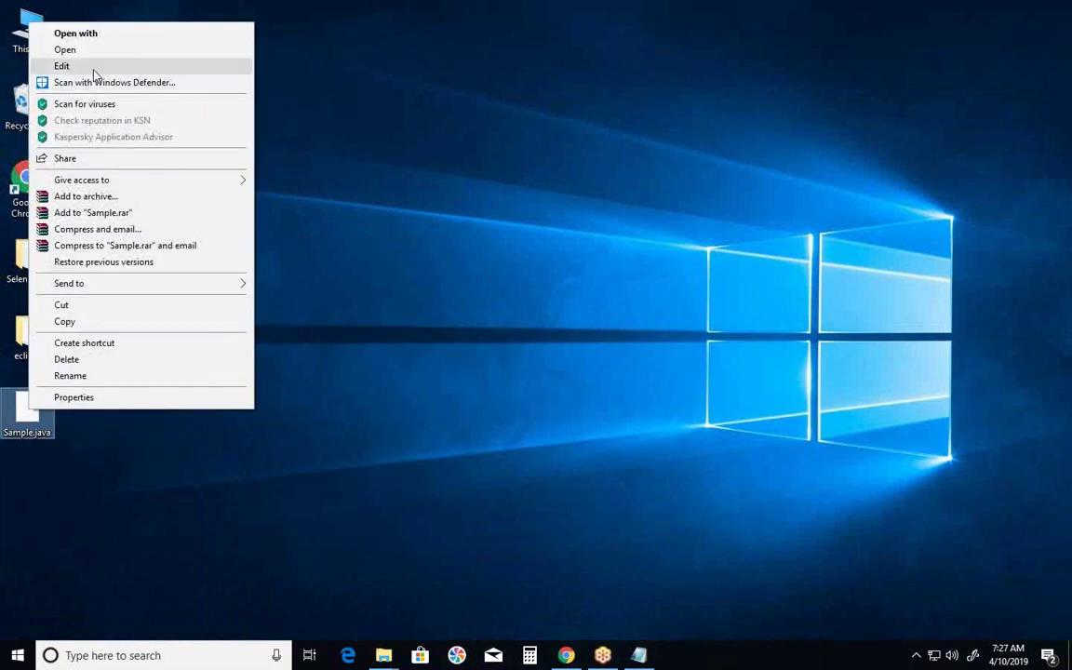
{"action": "left_click", "coordinate": [93, 69]}
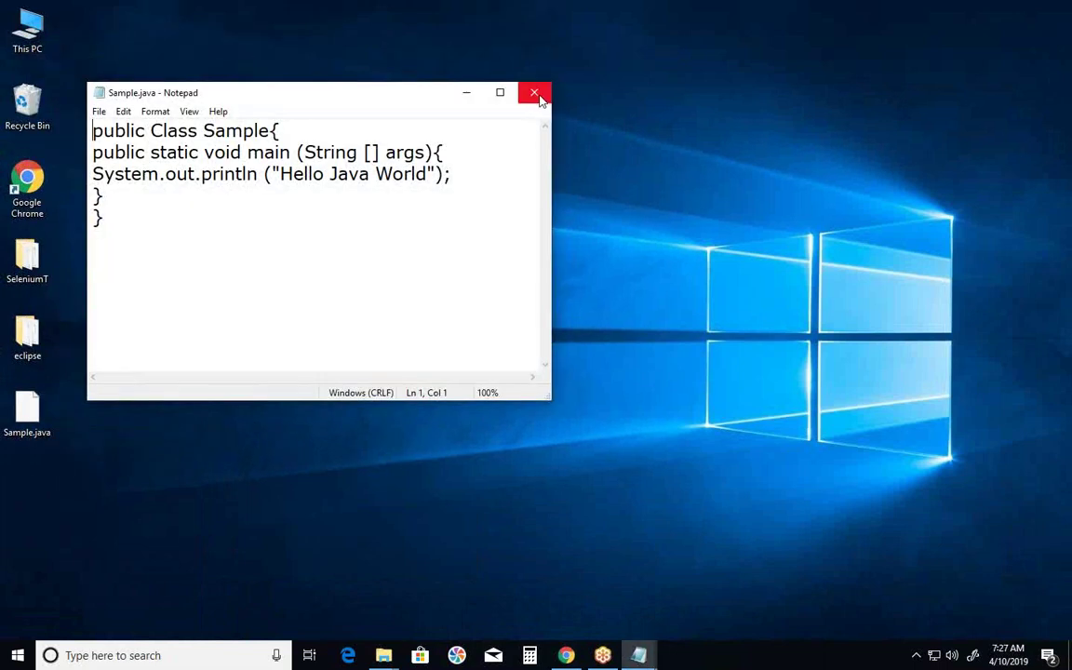
{"action": "left_click", "coordinate": [537, 93]}
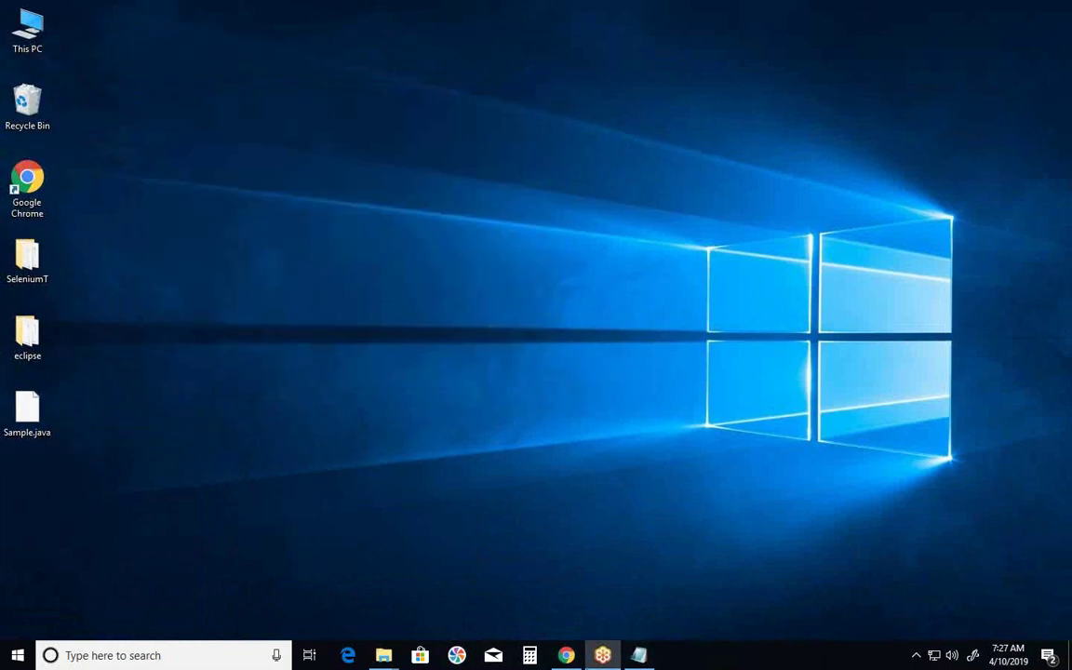
- In the 4.1 notes, add the heading "1) Write a Program in Notepad" below the dashed line, followed by a blank line
{"action": "left_click", "coordinate": [638, 657]}
{"action": "scroll", "coordinate": [364, 521], "scroll_direction": "down", "scroll_amount": 4}
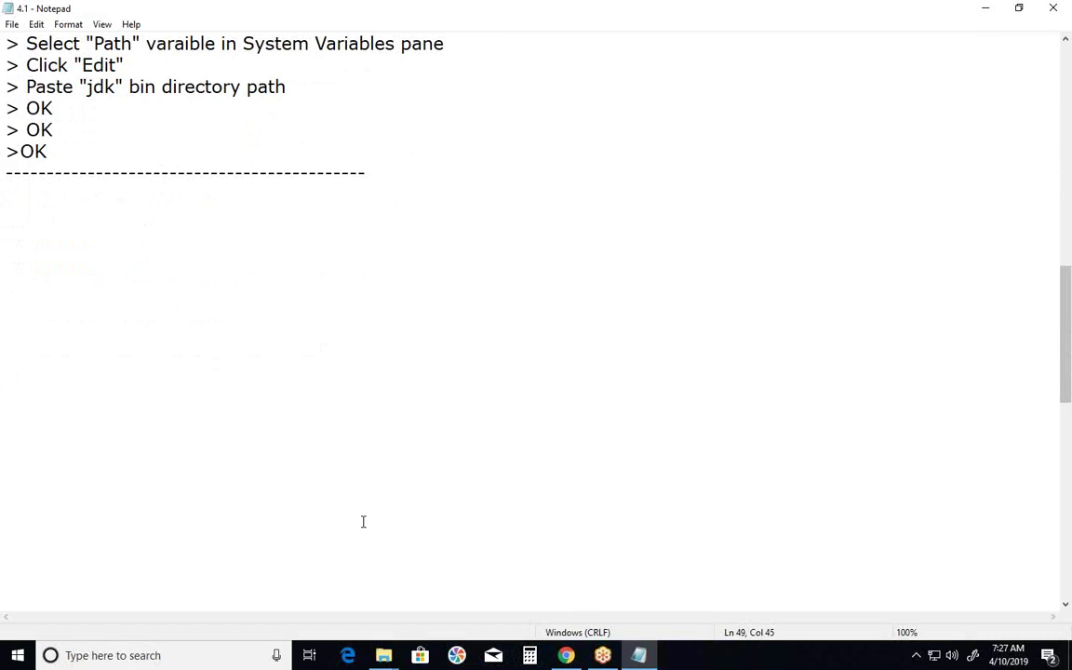
{"action": "key", "text": "Return"}
{"action": "type", "text": "1) Wri"}
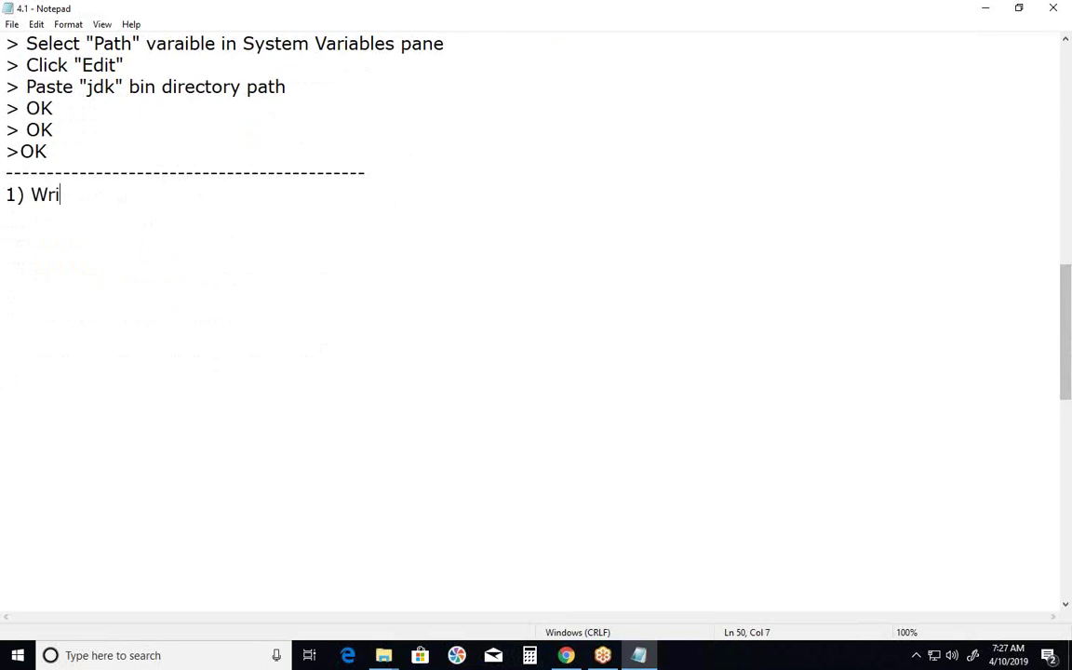
{"action": "type", "text": "te a Program "}
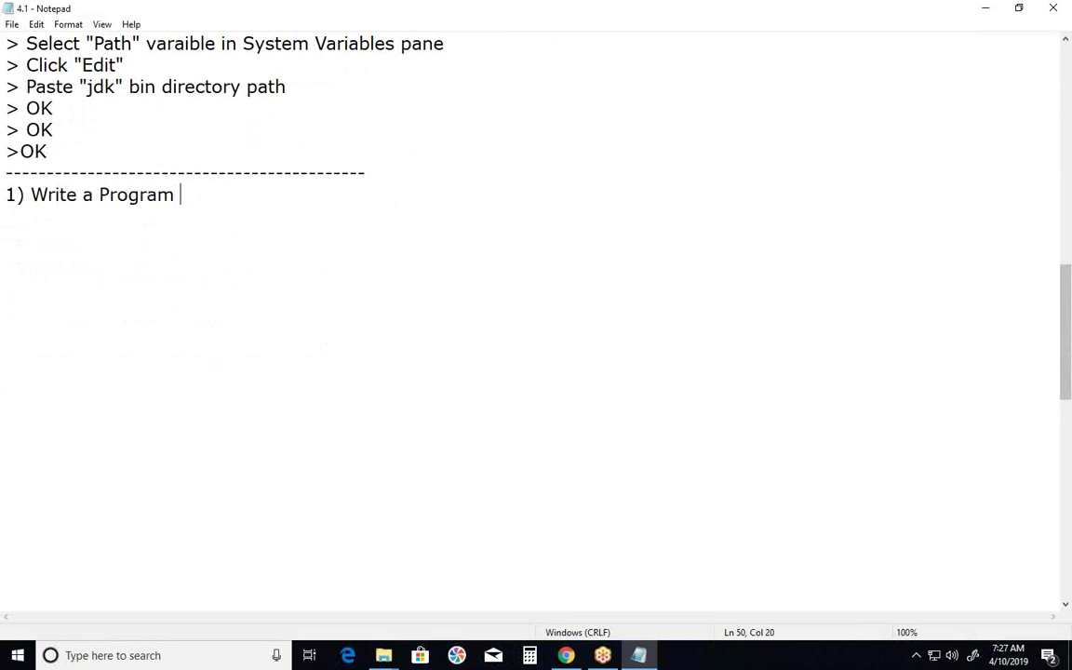
{"action": "type", "text": "in Notepa"}
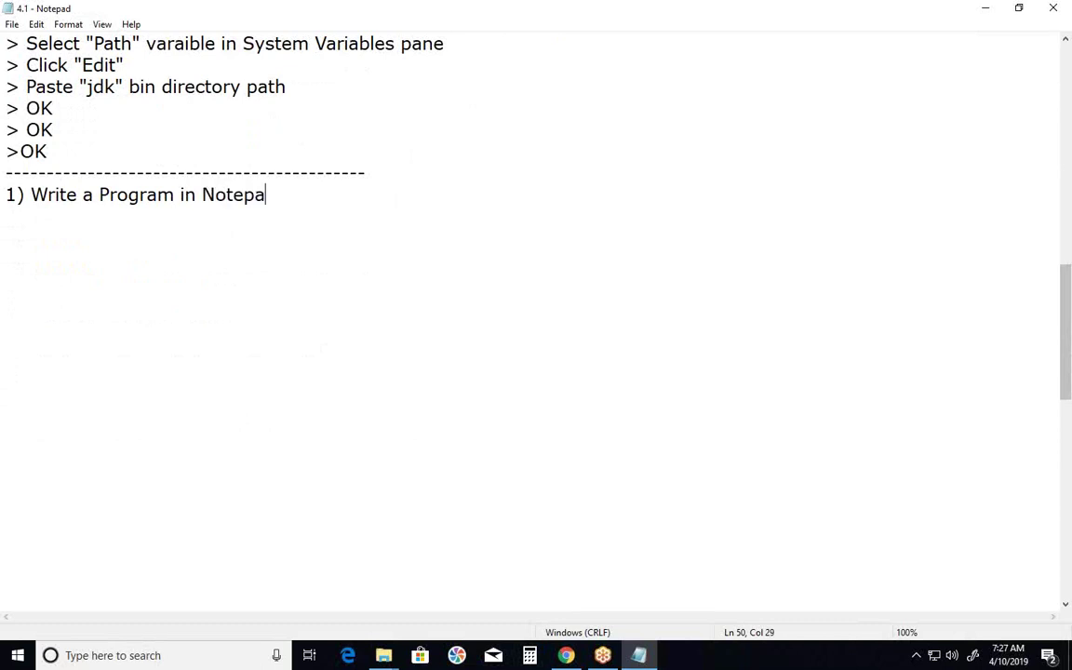
{"action": "type", "text": "d"}
{"action": "key", "text": "Return"}
{"action": "key", "text": "Return"}
- Copy the entire code of Sample.java from the desktop and paste it under the "1) Write a Program in Notepad" heading in the 4.1 notes
{"action": "left_click", "coordinate": [985, 8]}
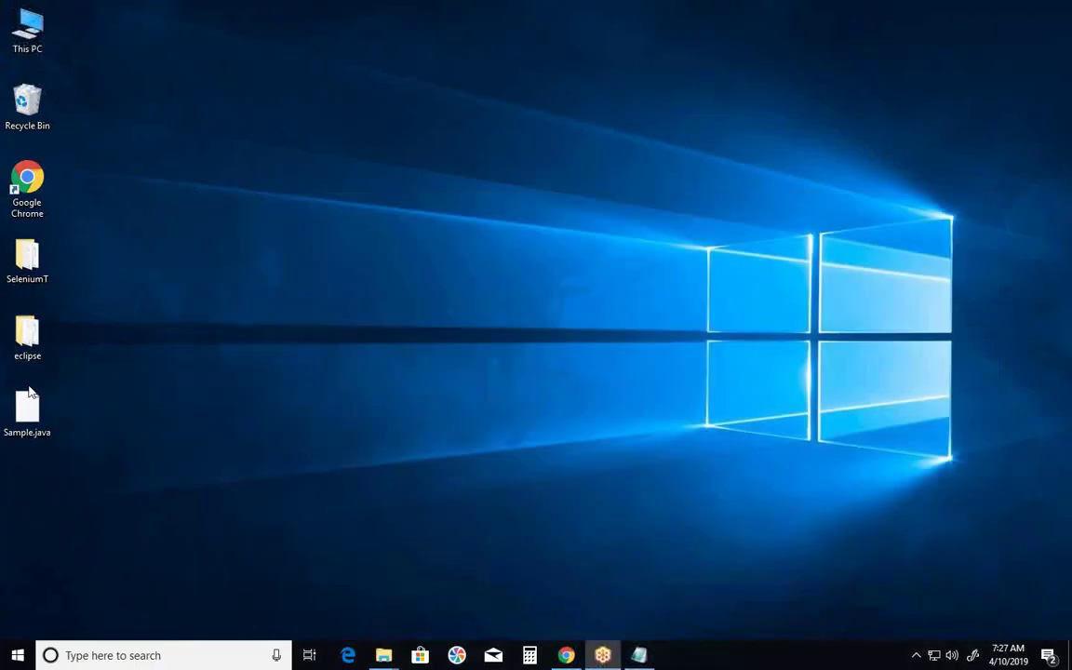
{"action": "right_click", "coordinate": [28, 398]}
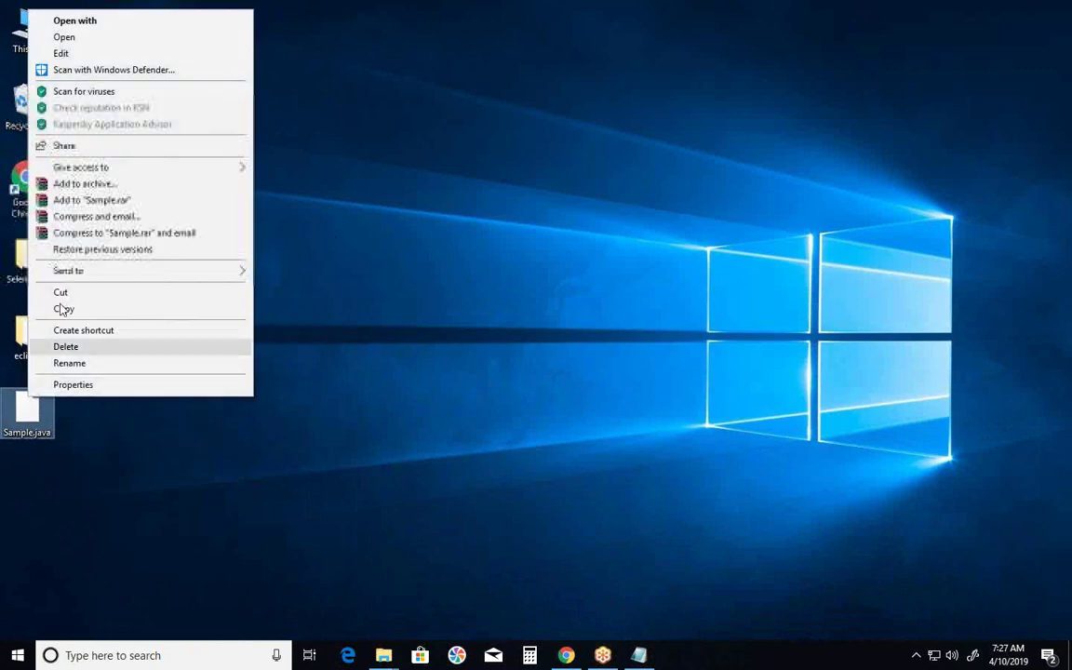
{"action": "left_click", "coordinate": [76, 51]}
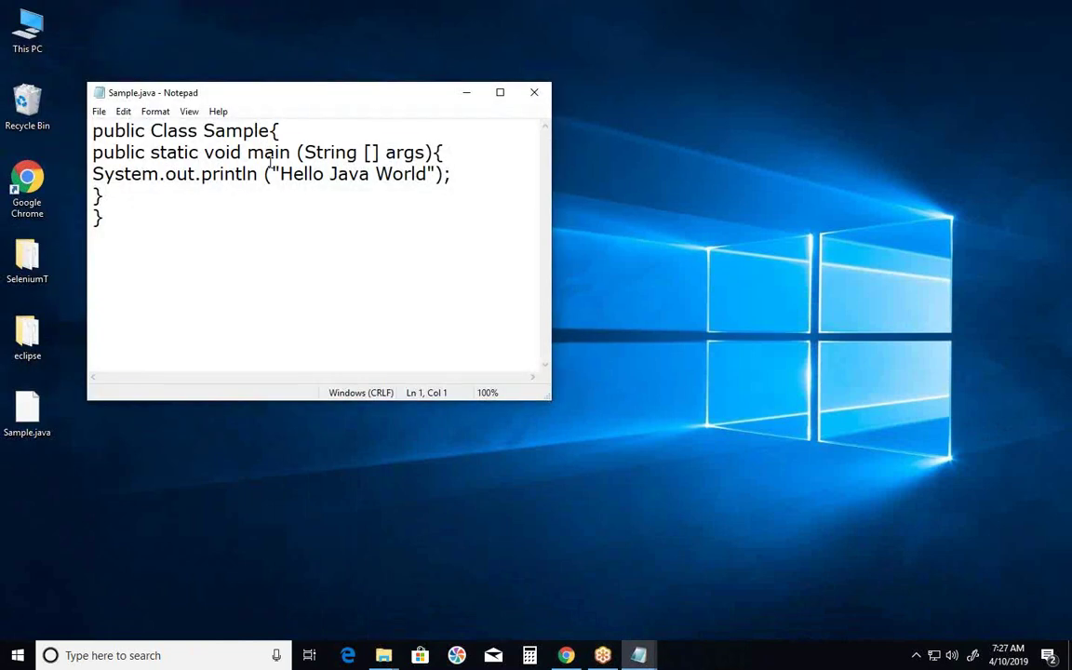
{"action": "key", "text": "ctrl+a"}
{"action": "key", "text": "ctrl+c"}
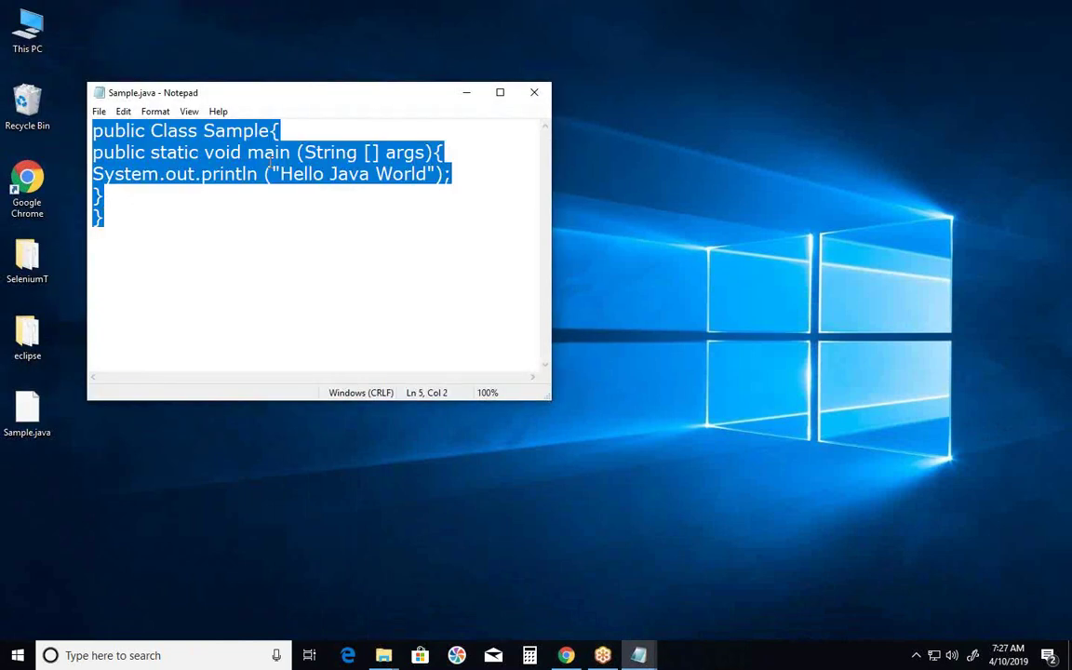
{"action": "left_click", "coordinate": [533, 92]}
{"action": "left_click", "coordinate": [638, 655]}
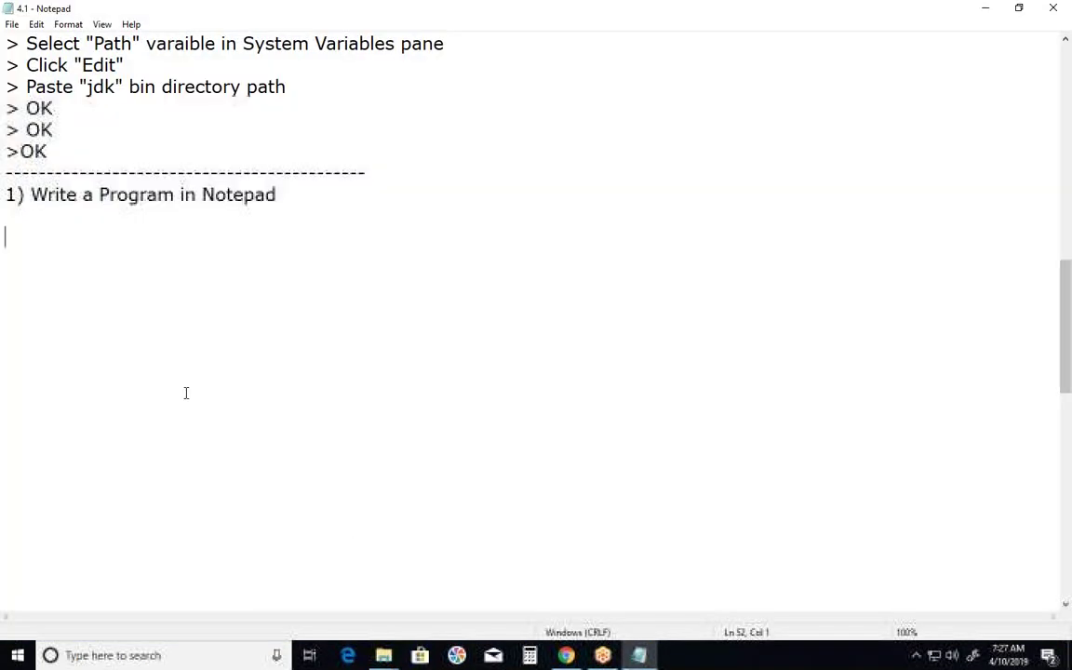
{"action": "key", "text": "ctrl+v"}
- Add the heading "2) Compile the Program" below the pasted code, separated by a blank line
{"action": "key", "text": "Return"}
{"action": "key", "text": "Return"}
{"action": "type", "text": "2"}
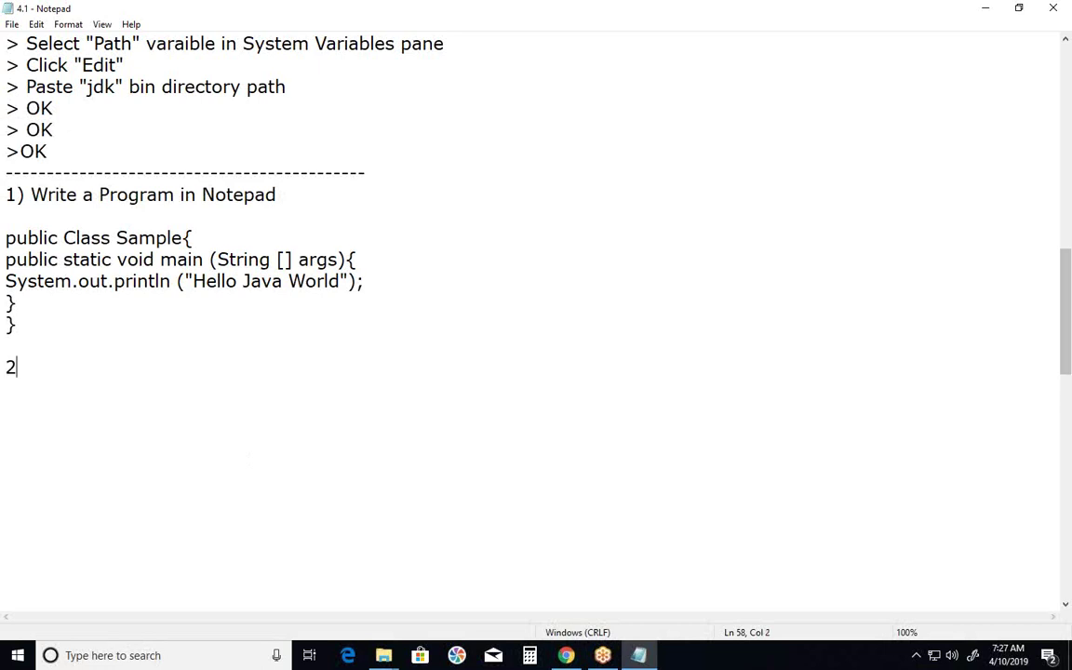
{"action": "type", "text": ") Compile"}
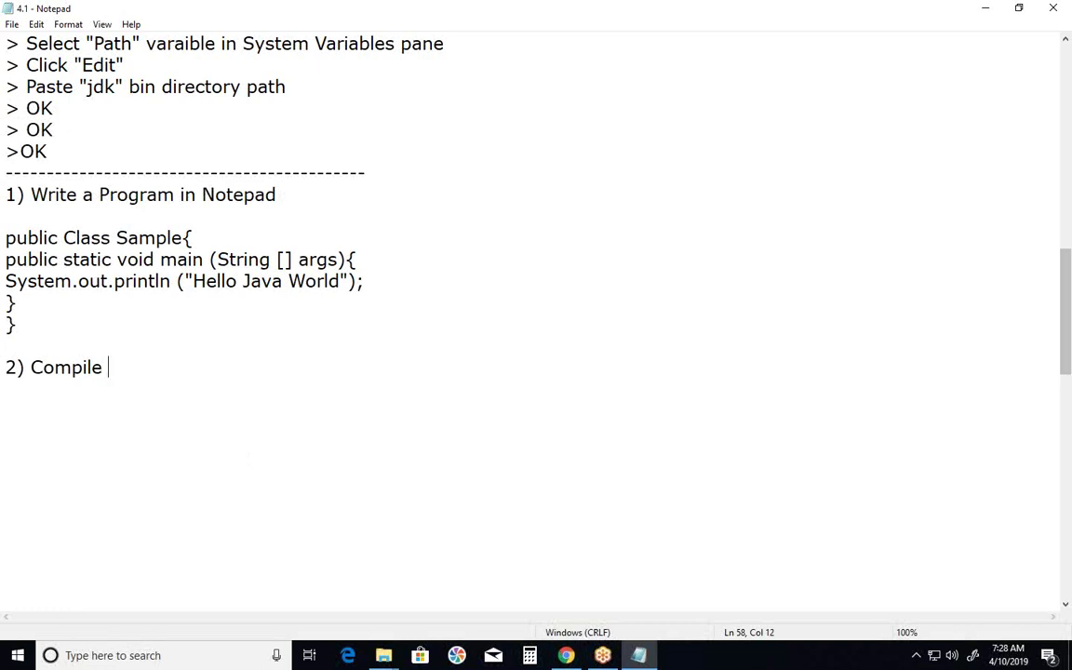
{"action": "type", "text": "the Program"}
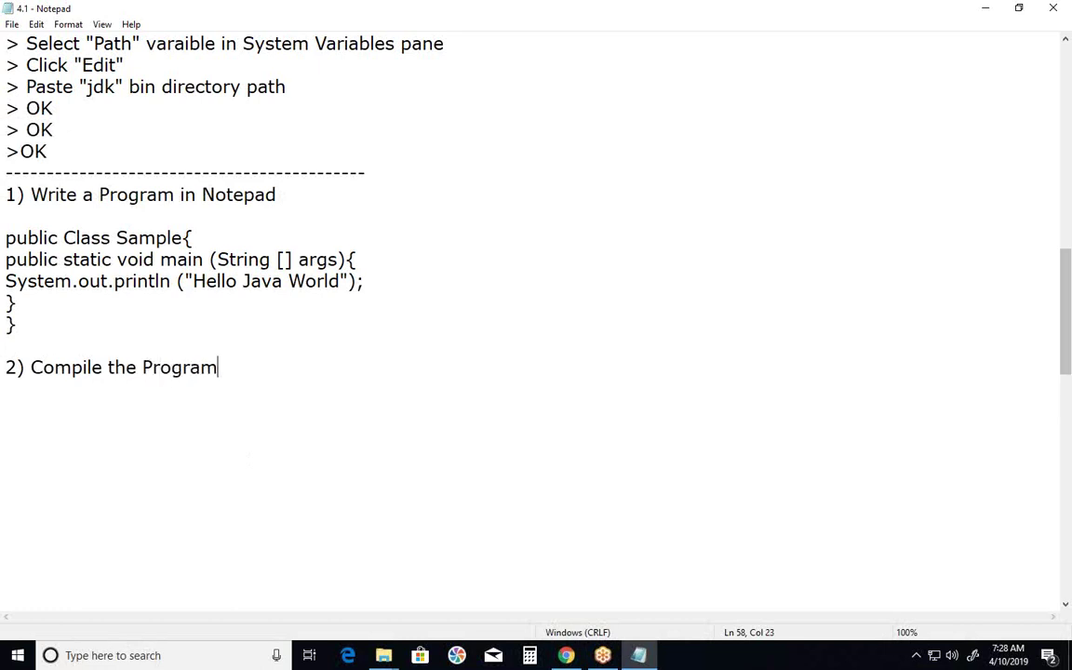
- Add the line "> Launch Command prompt" under the compile heading after a blank line, and start a new line
{"action": "key", "text": "Return"}
{"action": "key", "text": "Return"}
{"action": "type", "text": "> Launch Com"}
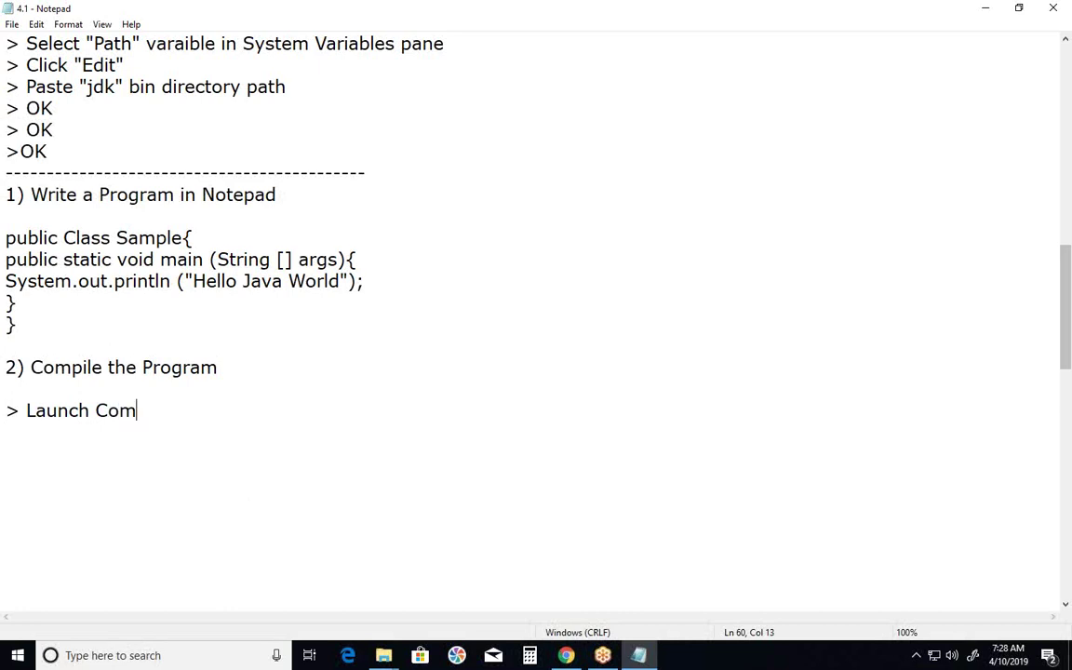
{"action": "type", "text": "mand p"}
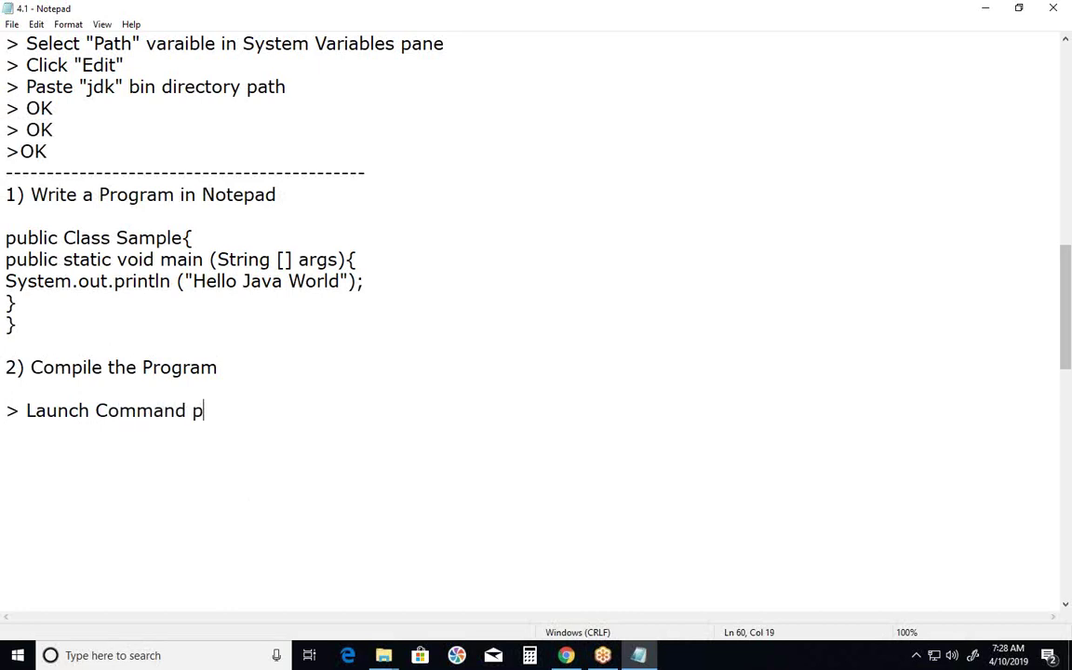
{"action": "type", "text": "rompt"}
{"action": "key", "text": "Return"}
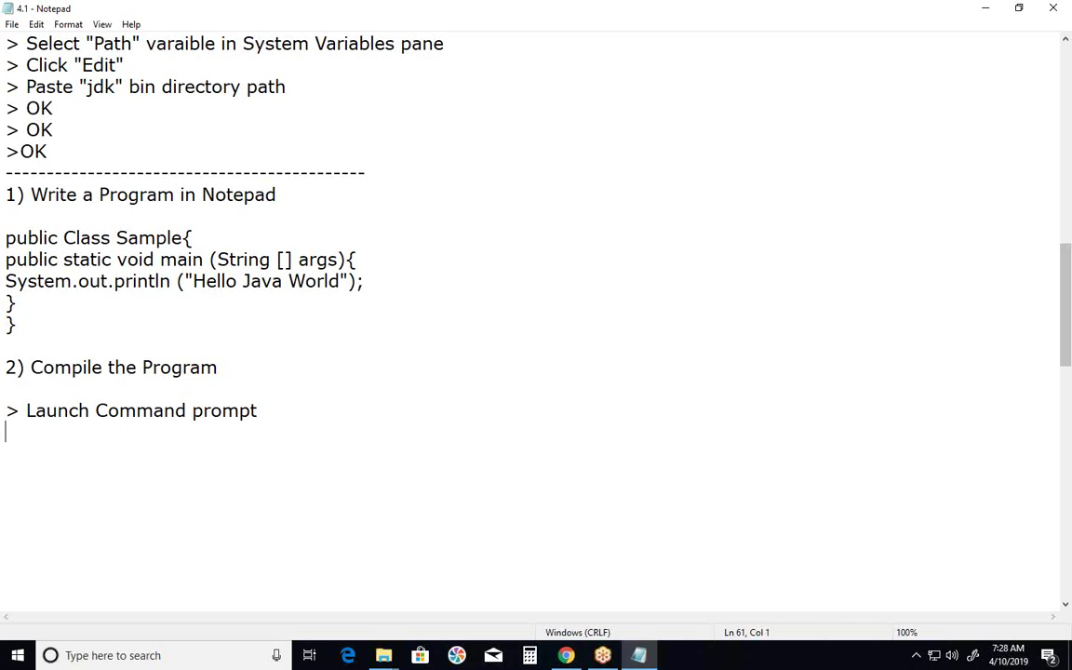
- Add the compile steps "> Change to Java program file directory" and "> Type javac File Name/sample.java" to the notes
{"action": "type", "text": "> Change t"}
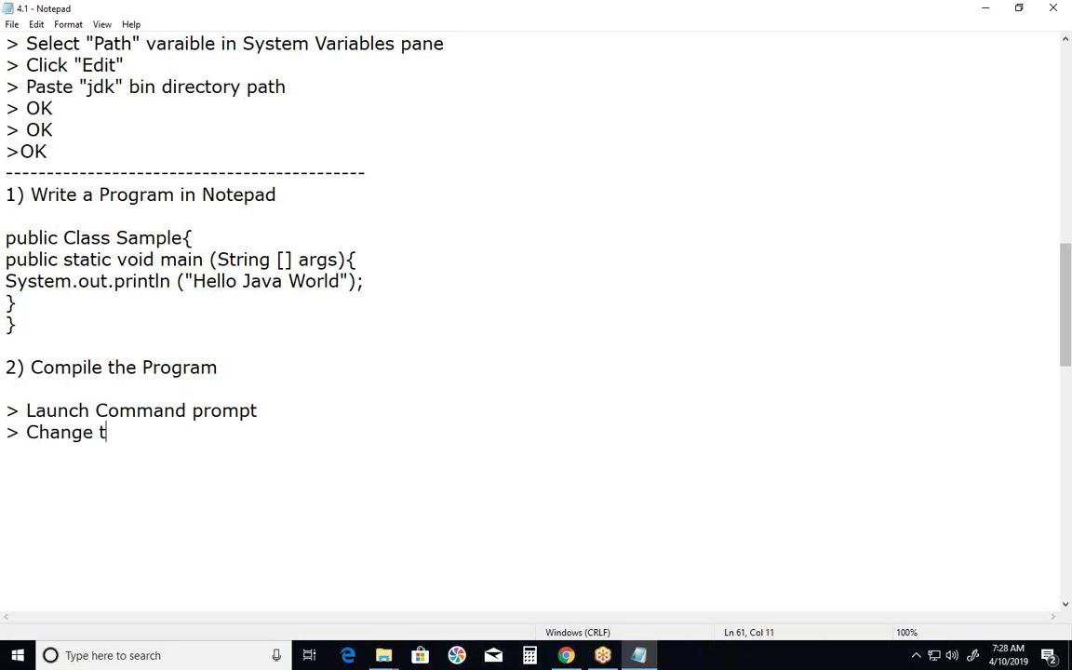
{"action": "type", "text": "o Java program file directory"}
{"action": "key", "text": "Return"}
{"action": "type", "text": "> "}
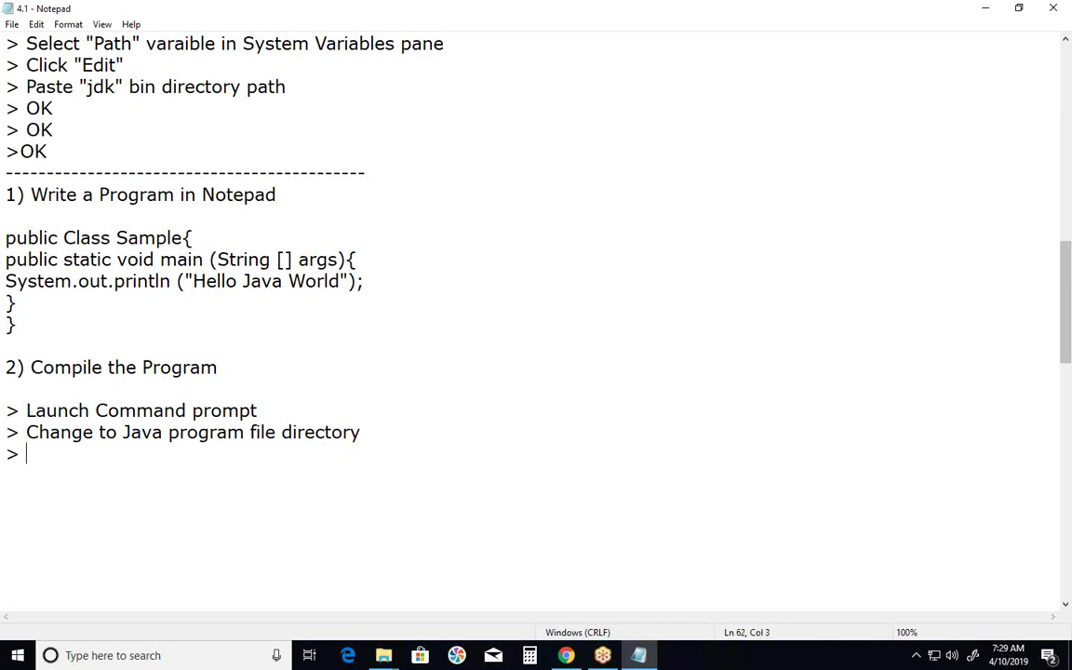
{"action": "type", "text": "Type javac"}
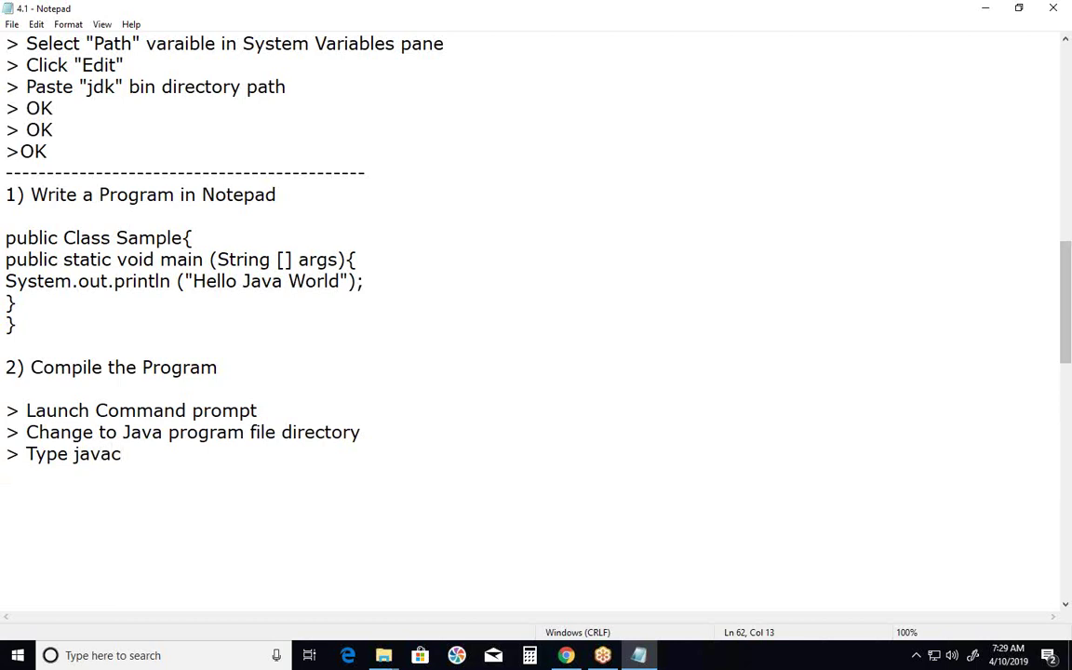
{"action": "type", "text": " File Name"}
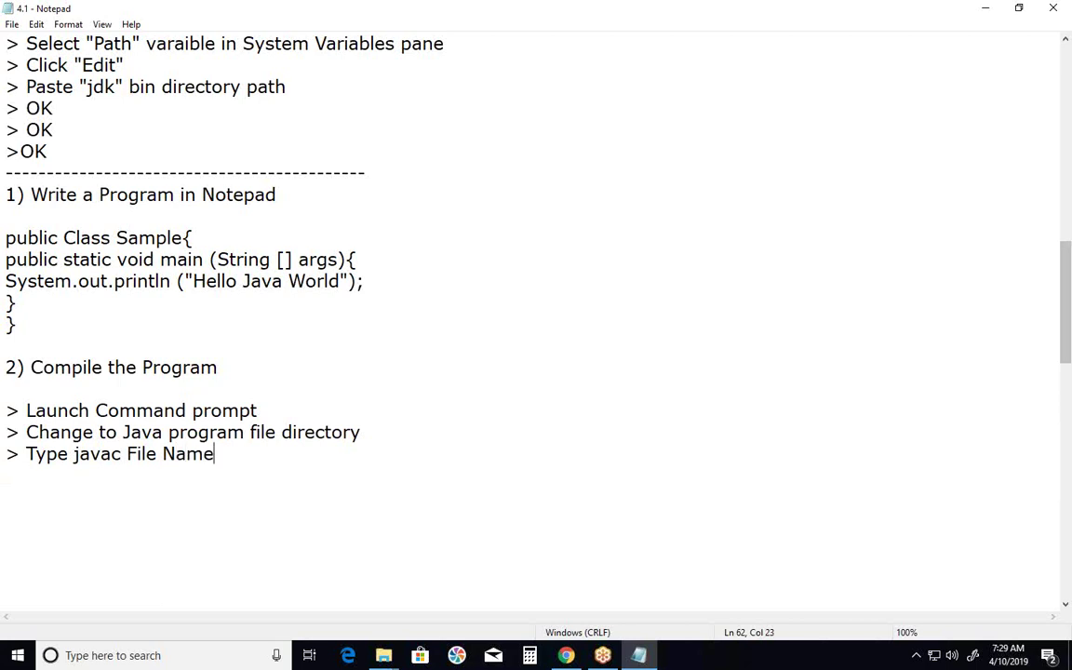
{"action": "type", "text": "/sample.java"}
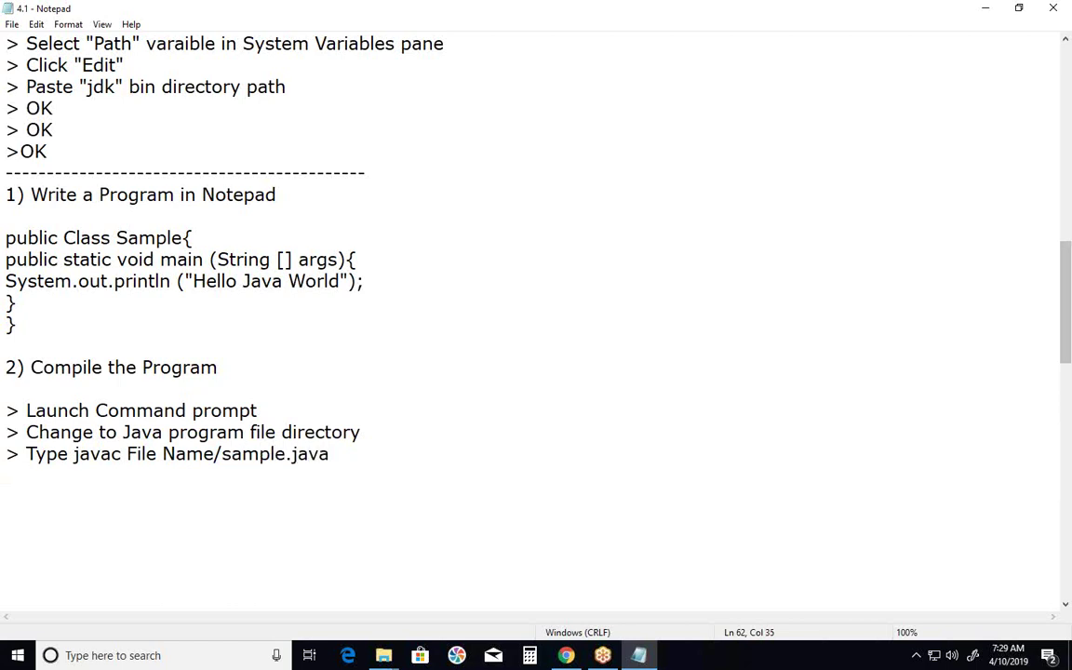
- Add the line "Then it will create Java class file (.class)" below the compile steps, followed by a dashed separator line
{"action": "key", "text": "Return"}
{"action": "type", "text": "Then it will"}
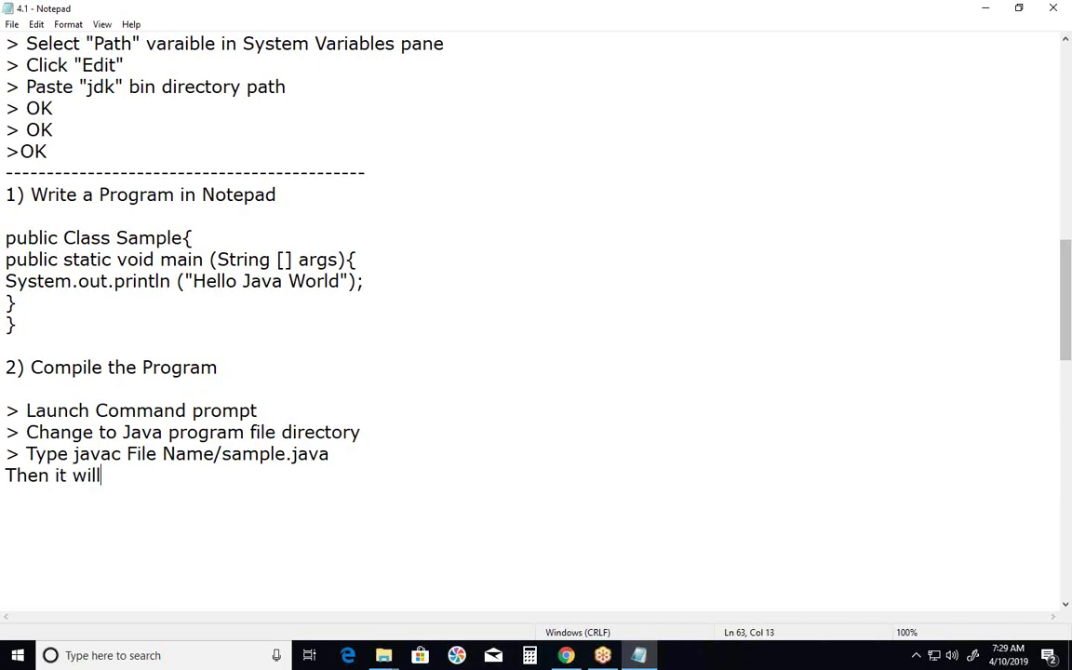
{"action": "type", "text": " create "}
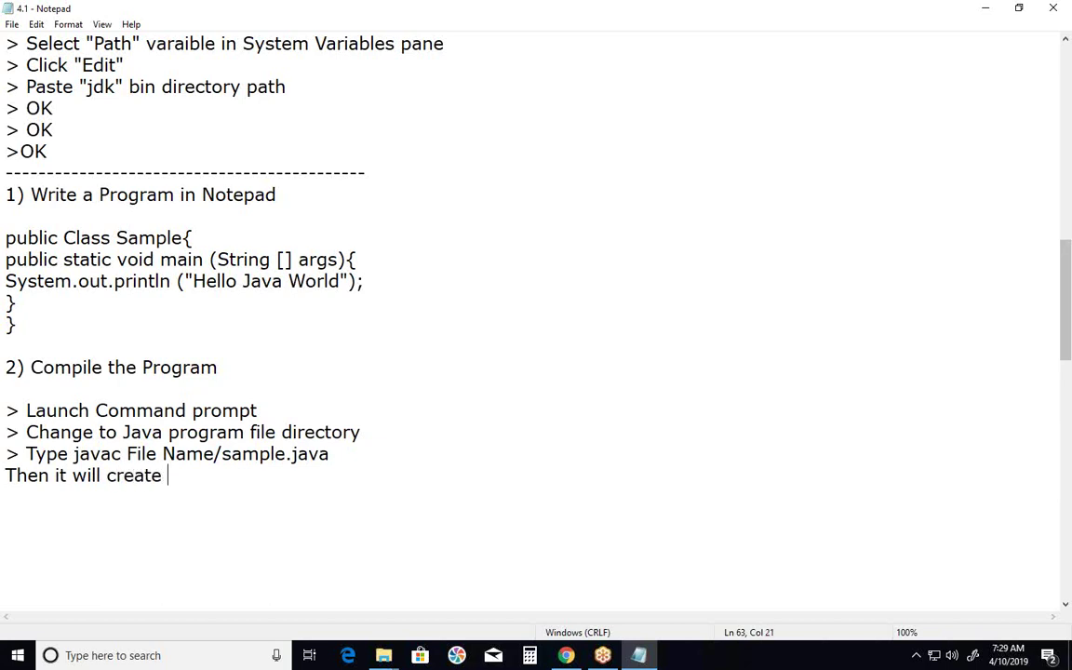
{"action": "type", "text": "Java class"}
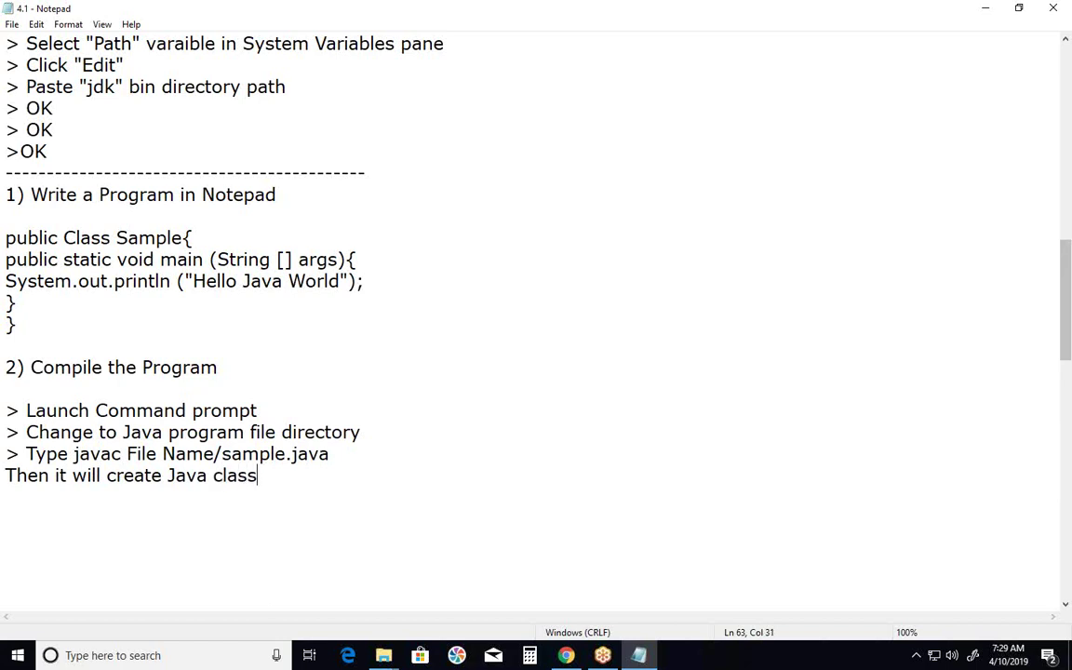
{"action": "type", "text": " file (.class)"}
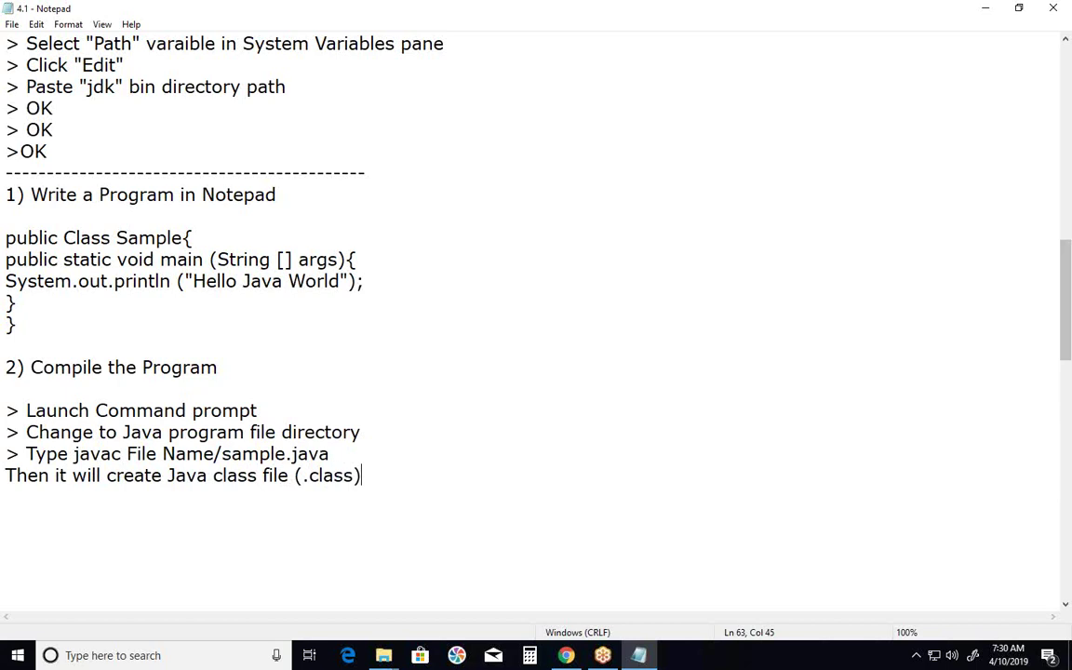
{"action": "key", "text": "Return"}
{"action": "type", "text": "-------------------------------------------------------"}
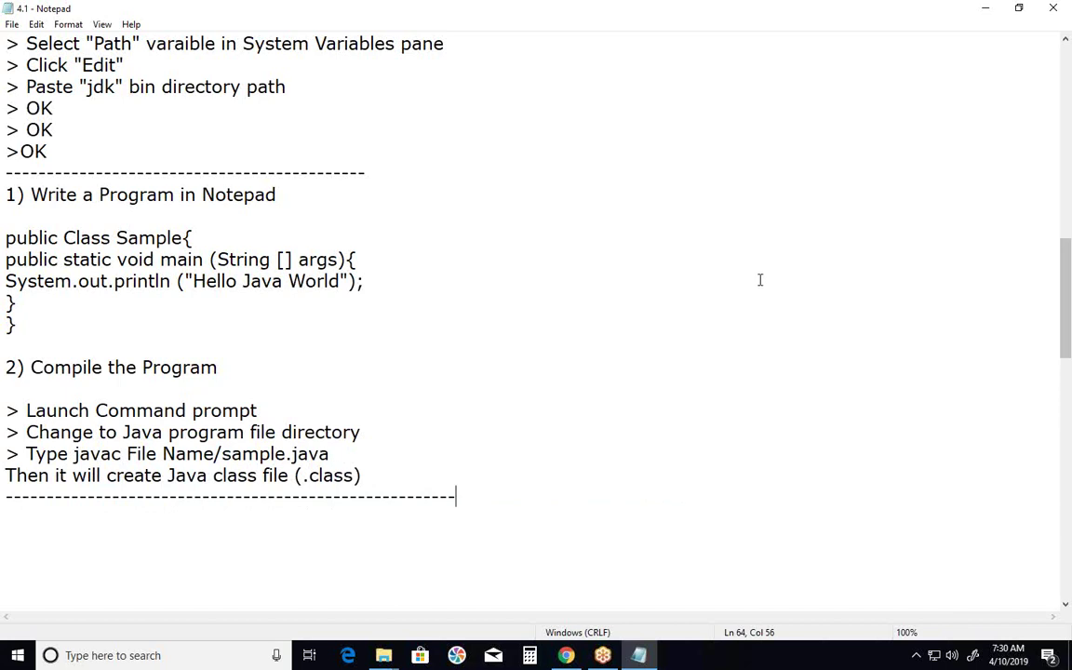
- Switch to a new Command Prompt, change to the root of drive C with cd/, and begin another cd command
{"action": "left_click", "coordinate": [988, 7]}
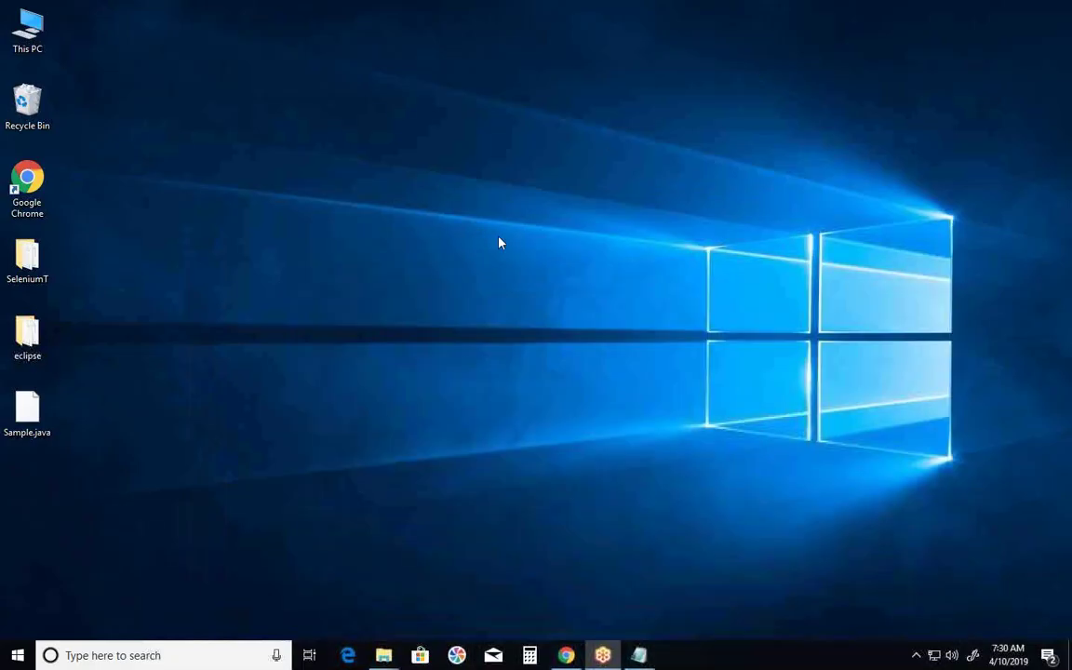
{"action": "left_click", "coordinate": [166, 653]}
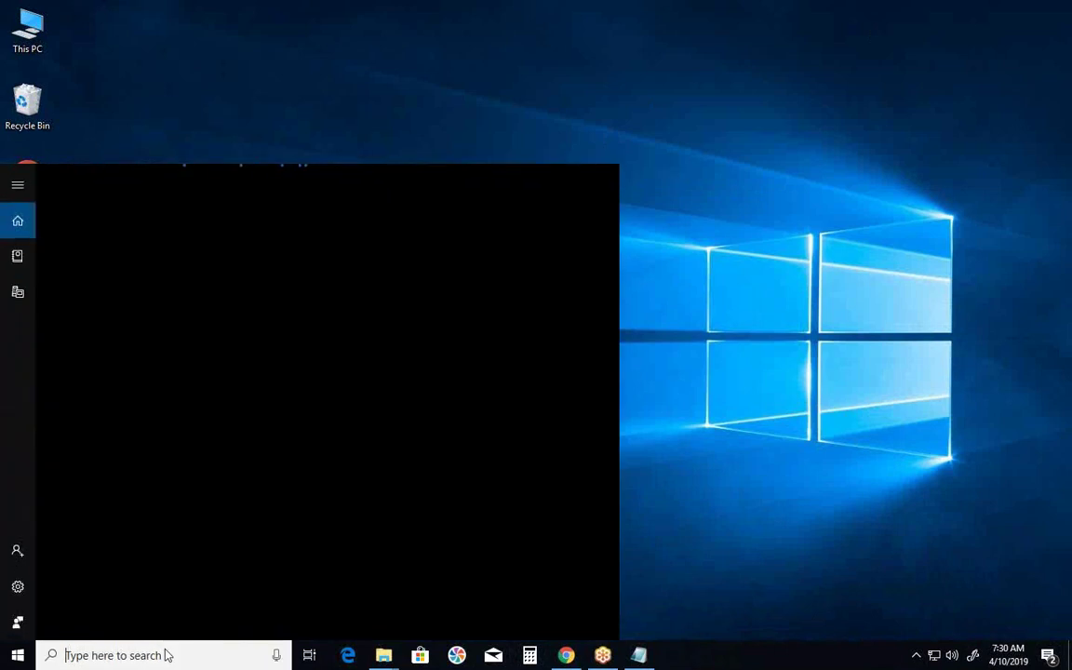
{"action": "type", "text": "cmd"}
{"action": "key", "text": "Return"}
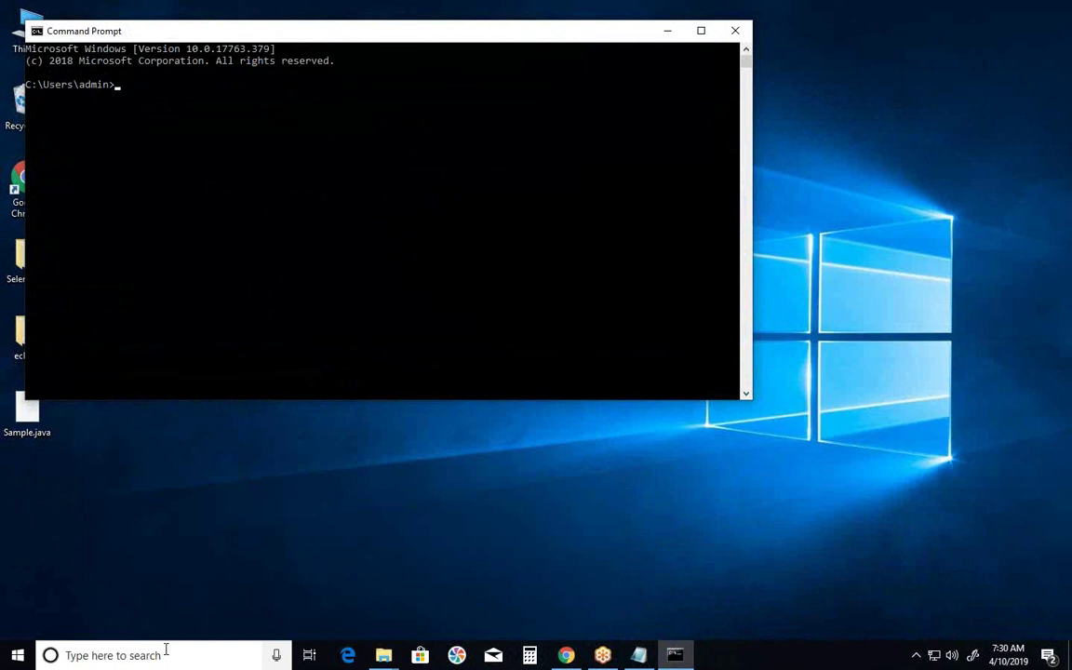
{"action": "type", "text": "cd/"}
{"action": "key", "text": "Return"}
{"action": "type", "text": "cd"}
- Look up the folder path of Sample.java in the properties of the desktop file
{"action": "left_click", "coordinate": [667, 34]}
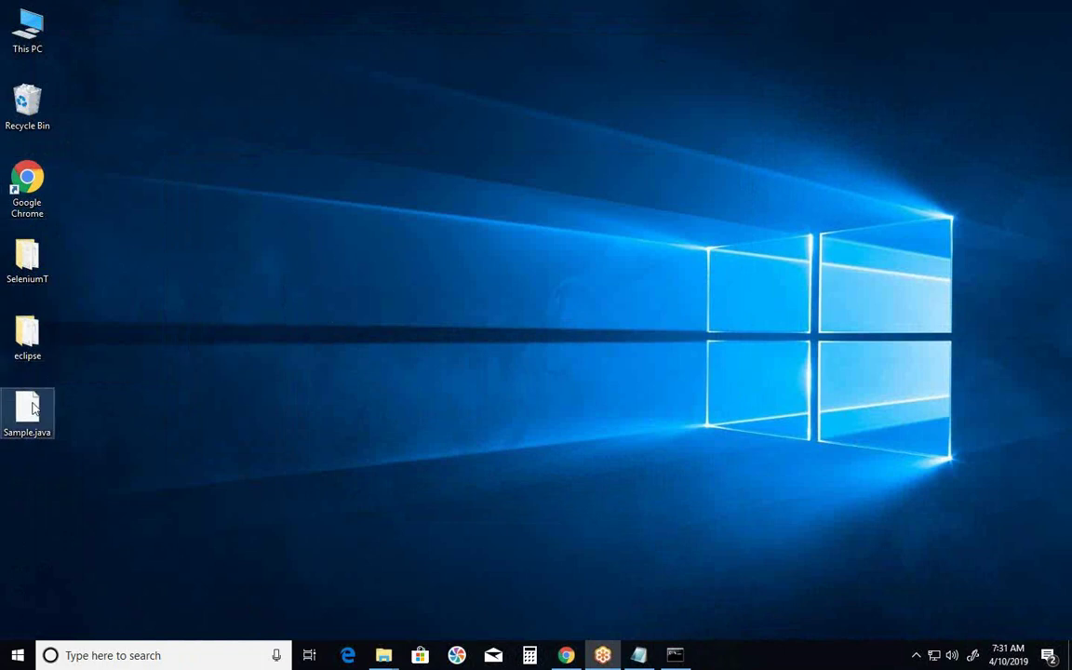
{"action": "right_click", "coordinate": [32, 407]}
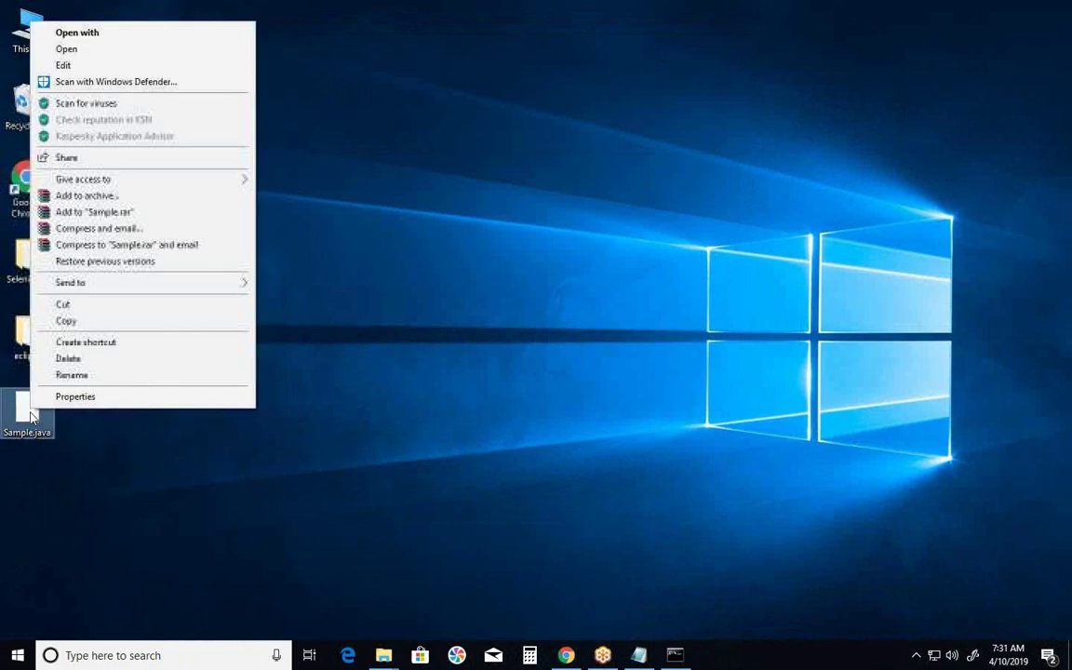
{"action": "left_click", "coordinate": [75, 397]}
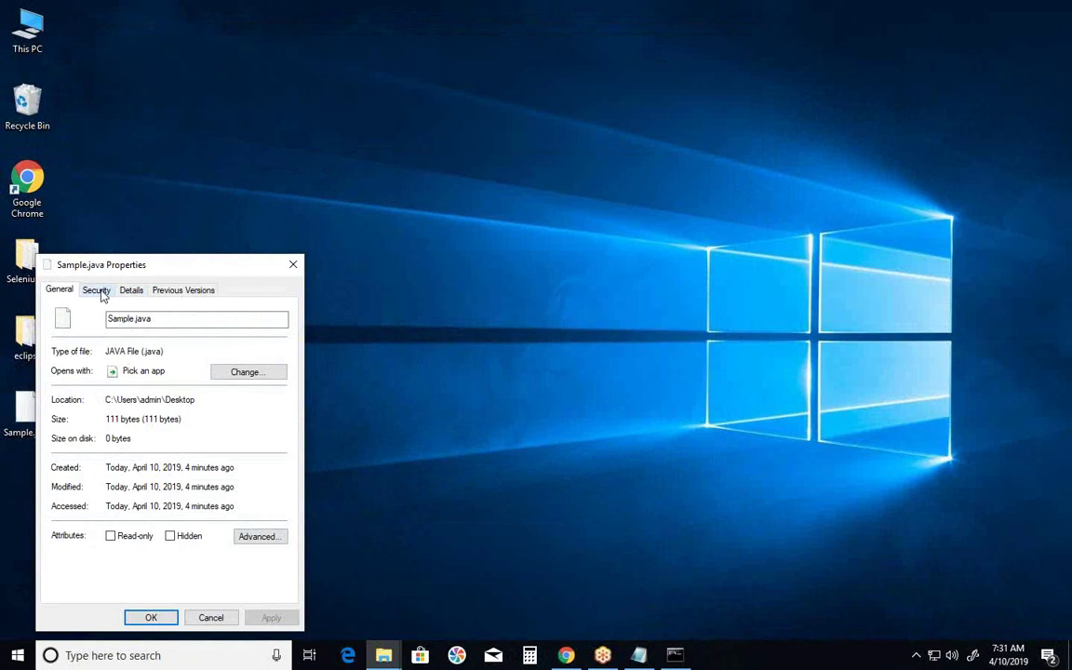
{"action": "left_click", "coordinate": [96, 291]}
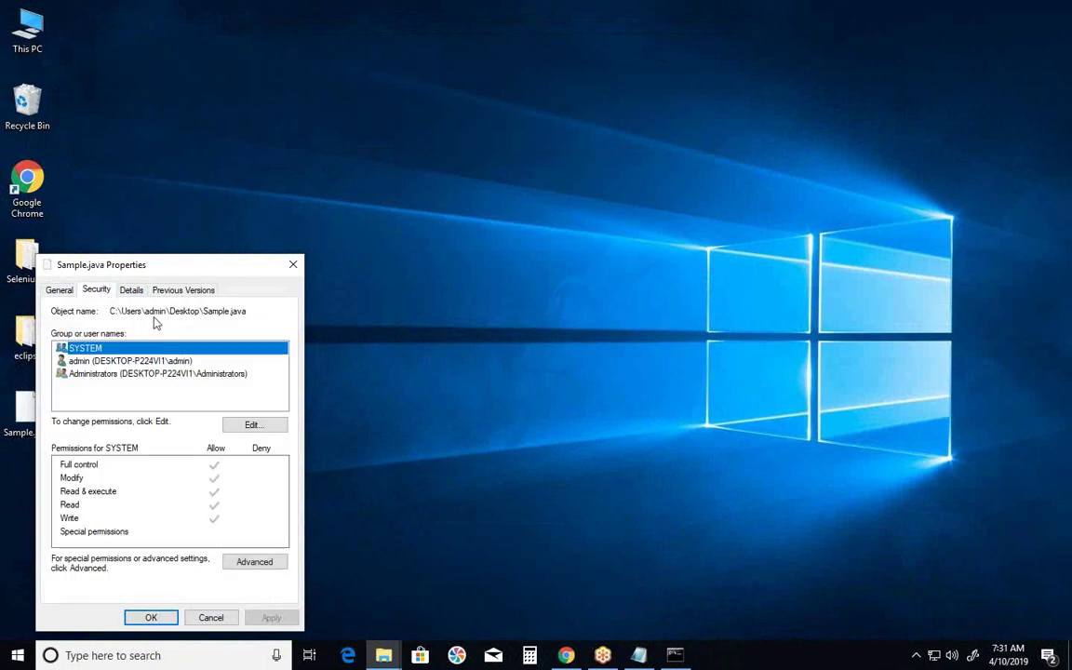
{"action": "left_click", "coordinate": [293, 266]}
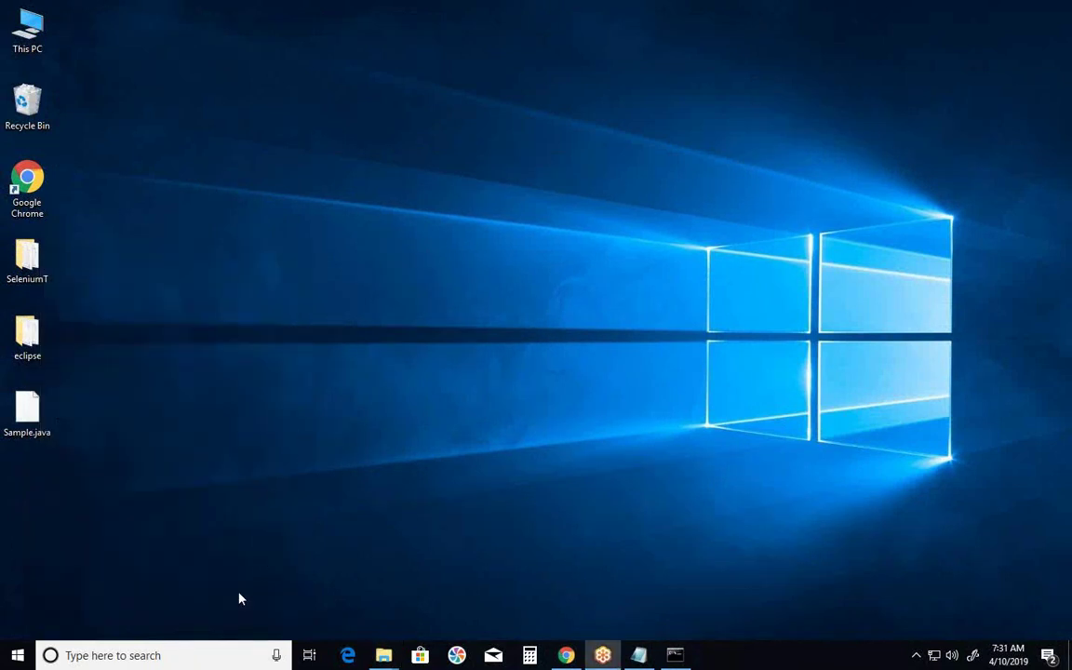
- Return to Command Prompt and change the directory to Users/admin/desktop
{"action": "left_click", "coordinate": [677, 653]}
{"action": "type", "text": "exi"}
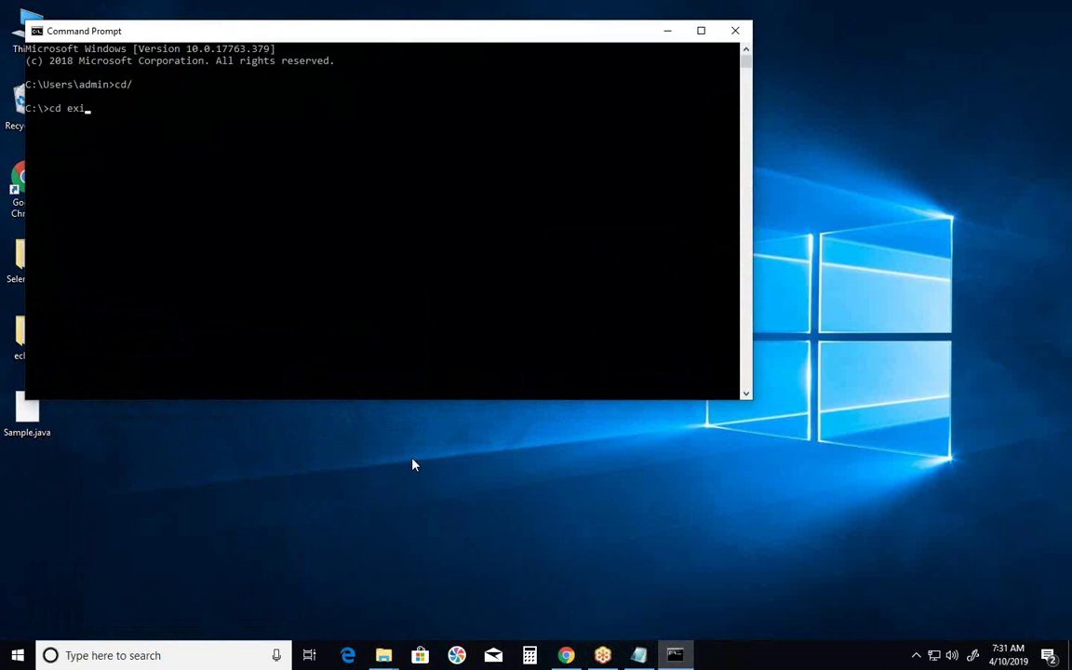
{"action": "key", "text": "BackSpace"}
{"action": "key", "text": "BackSpace"}
{"action": "key", "text": "BackSpace"}
{"action": "type", "text": "Users/admin/desktop"}
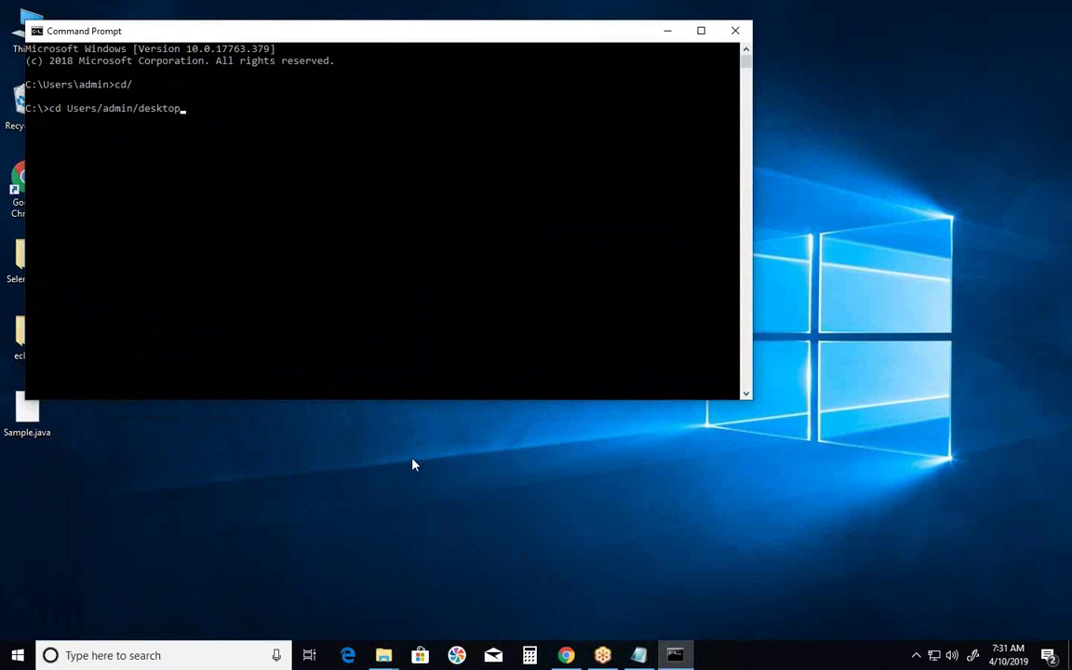
{"action": "key", "text": "Return"}
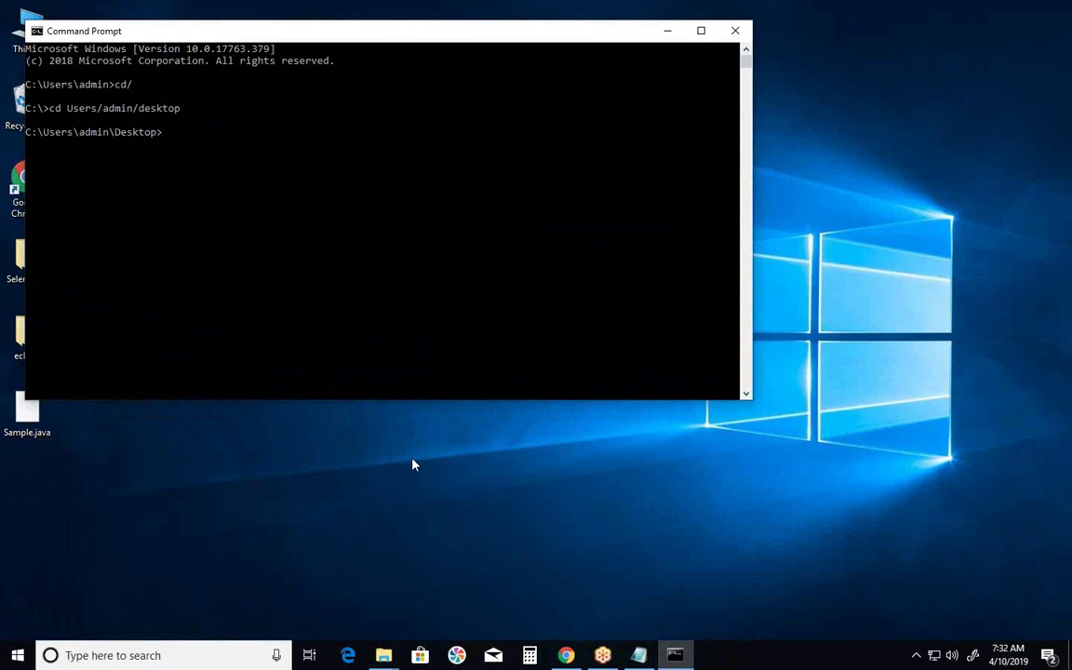
- Try to compile the program with javac, using sample.java, Sample and Sample.java in turn as the file name
{"action": "type", "text": "javac"}
{"action": "type", "text": "sample.java"}
{"action": "key", "text": "Return"}
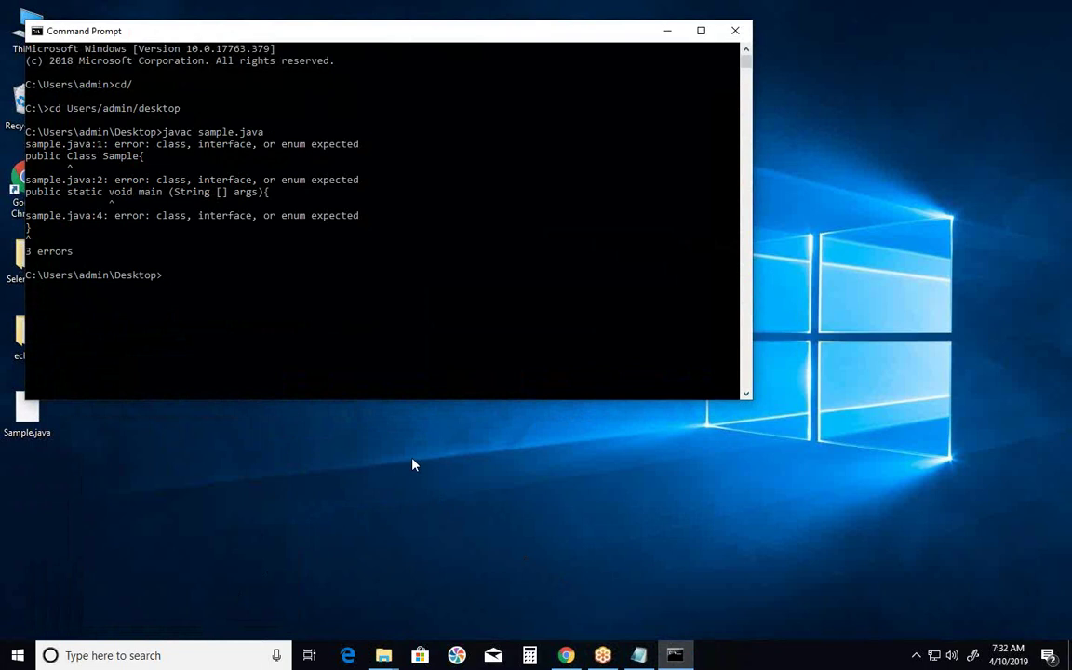
{"action": "type", "text": "javac Sample"}
{"action": "key", "text": "Return"}
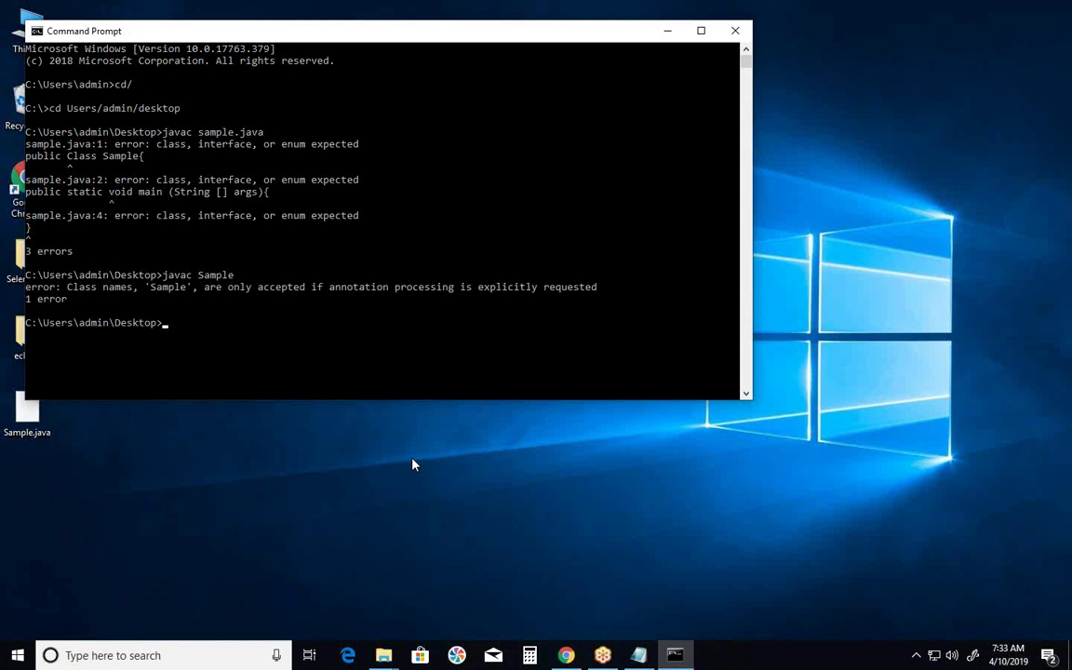
{"action": "type", "text": "javac Sample.java"}
{"action": "key", "text": "Return"}
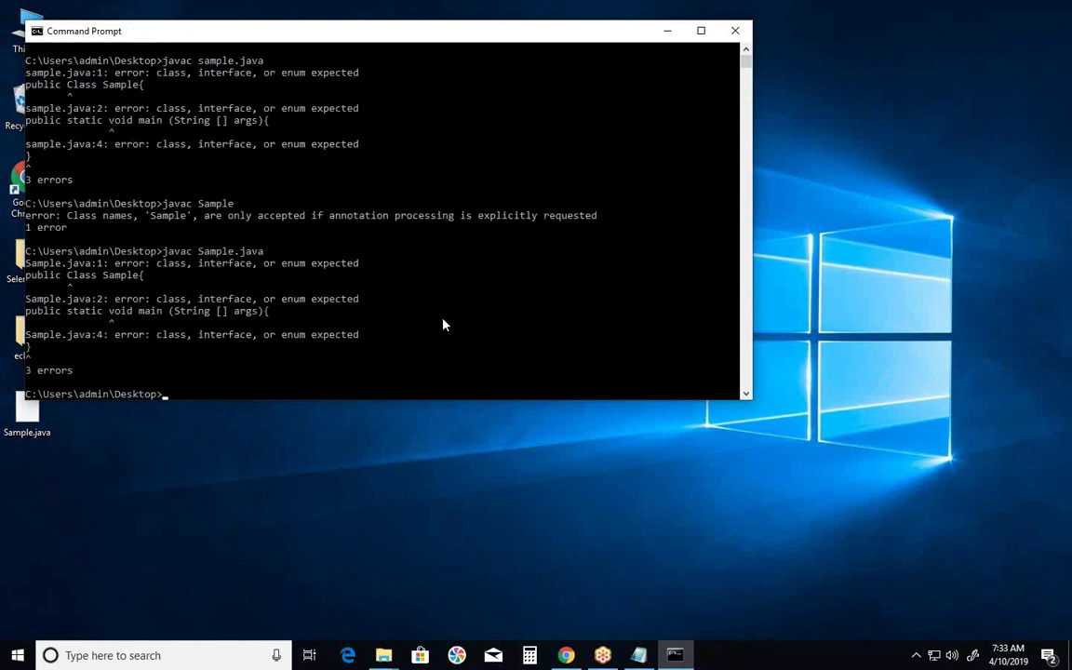
- Open the desktop file Sample.java for editing and change the keyword "Class" in the first line to lowercase "class"
{"action": "left_click", "coordinate": [668, 31]}
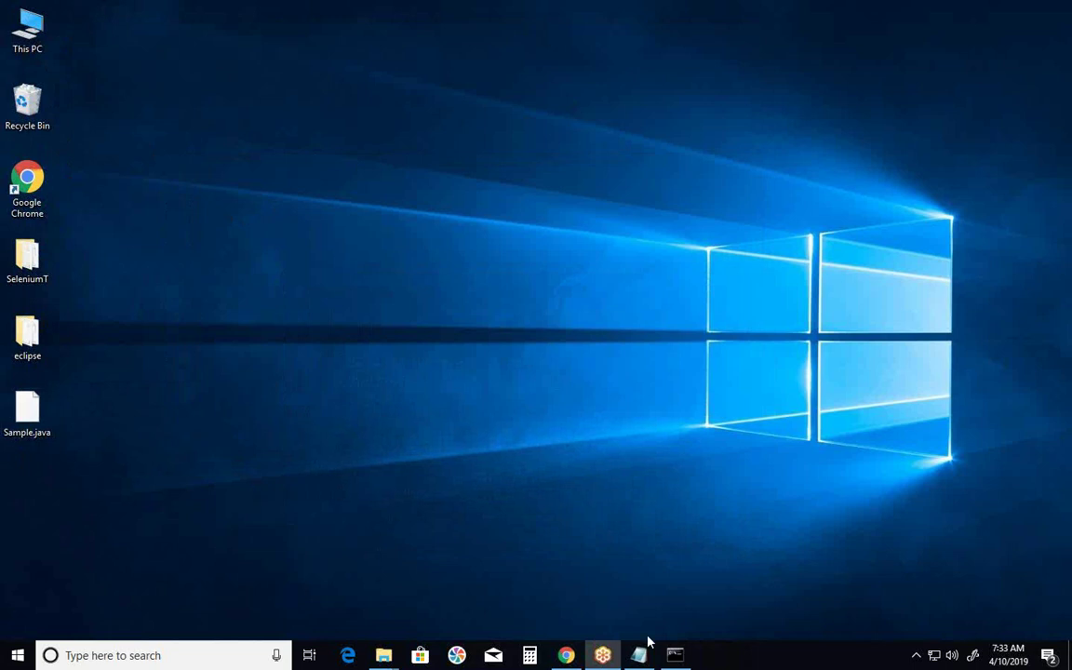
{"action": "right_click", "coordinate": [40, 421]}
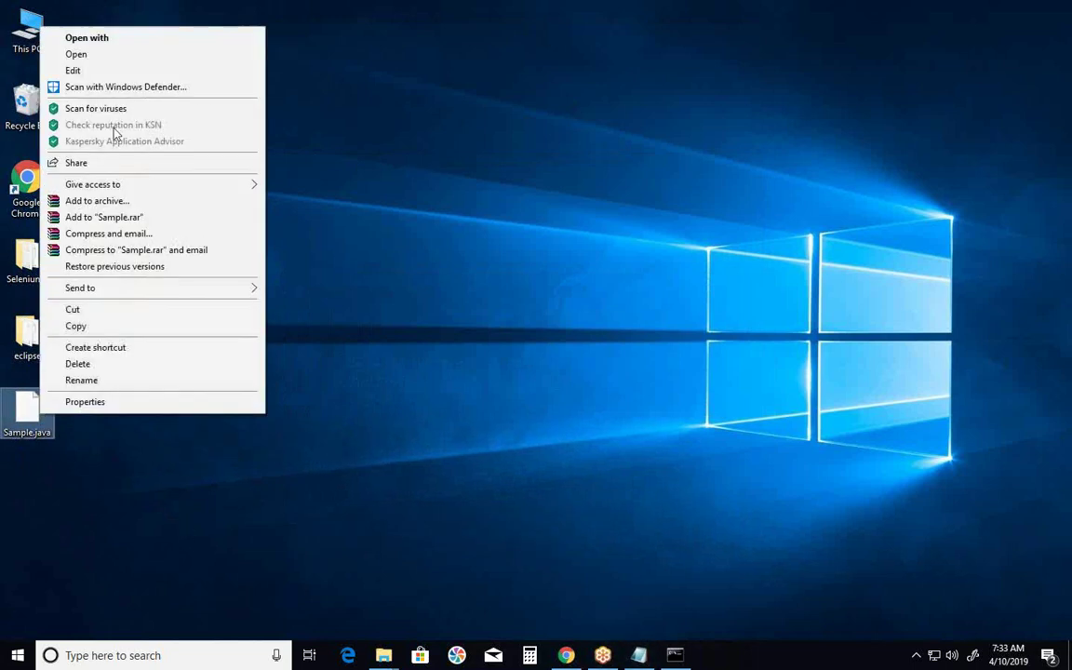
{"action": "left_click", "coordinate": [105, 70]}
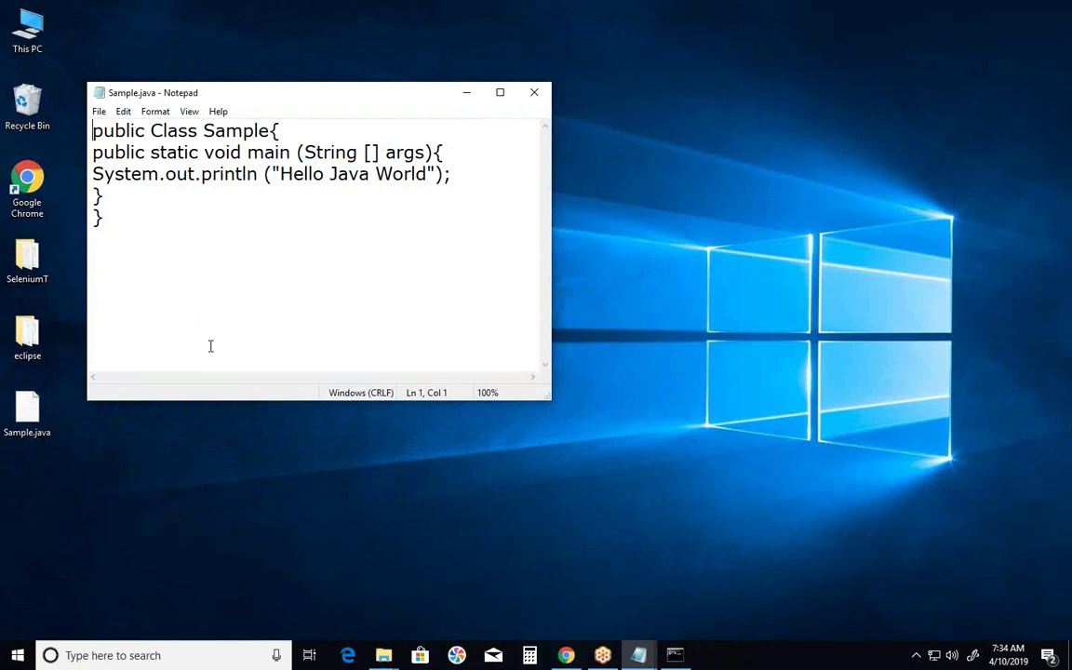
{"action": "left_click", "coordinate": [151, 130]}
{"action": "left_click_drag", "start_coordinate": [151, 130], "coordinate": [167, 130]}
{"action": "left_click", "coordinate": [213, 174]}
{"action": "left_click", "coordinate": [160, 131]}
{"action": "left_click_drag", "start_coordinate": [160, 131], "coordinate": [149, 131]}
{"action": "type", "text": "c"}
- Save the corrected Sample.java and close it
{"action": "left_click", "coordinate": [98, 111]}
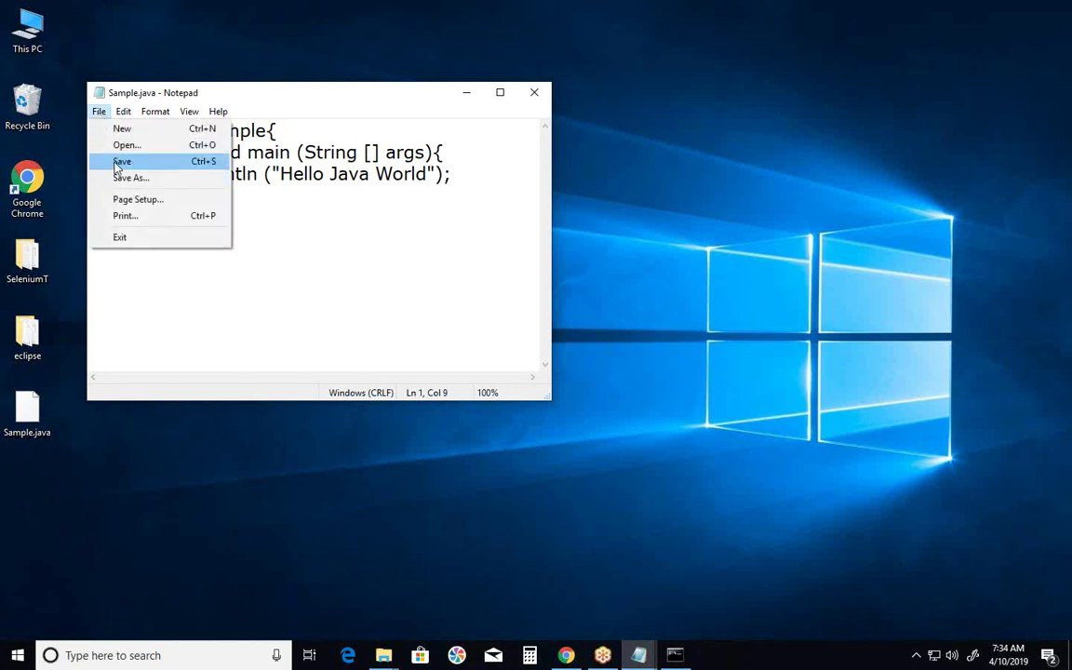
{"action": "left_click", "coordinate": [107, 159]}
{"action": "left_click", "coordinate": [99, 112]}
{"action": "left_click", "coordinate": [110, 160]}
{"action": "left_click", "coordinate": [534, 93]}
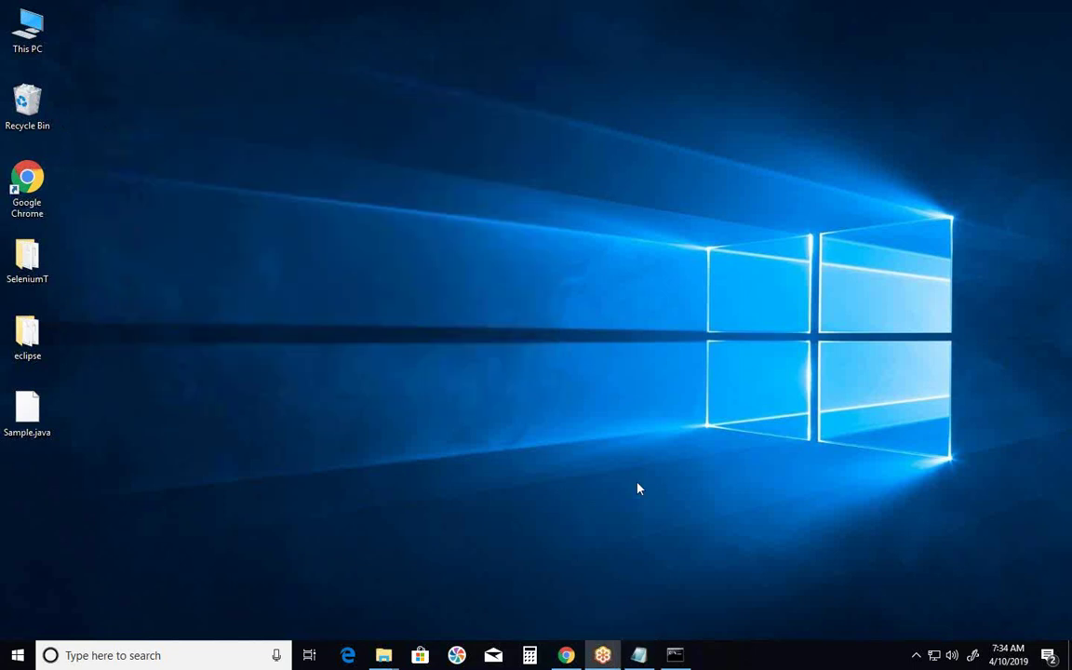
- Clear the Command Prompt screen with cls and compile the program with javac Sample.java
{"action": "left_click", "coordinate": [675, 653]}
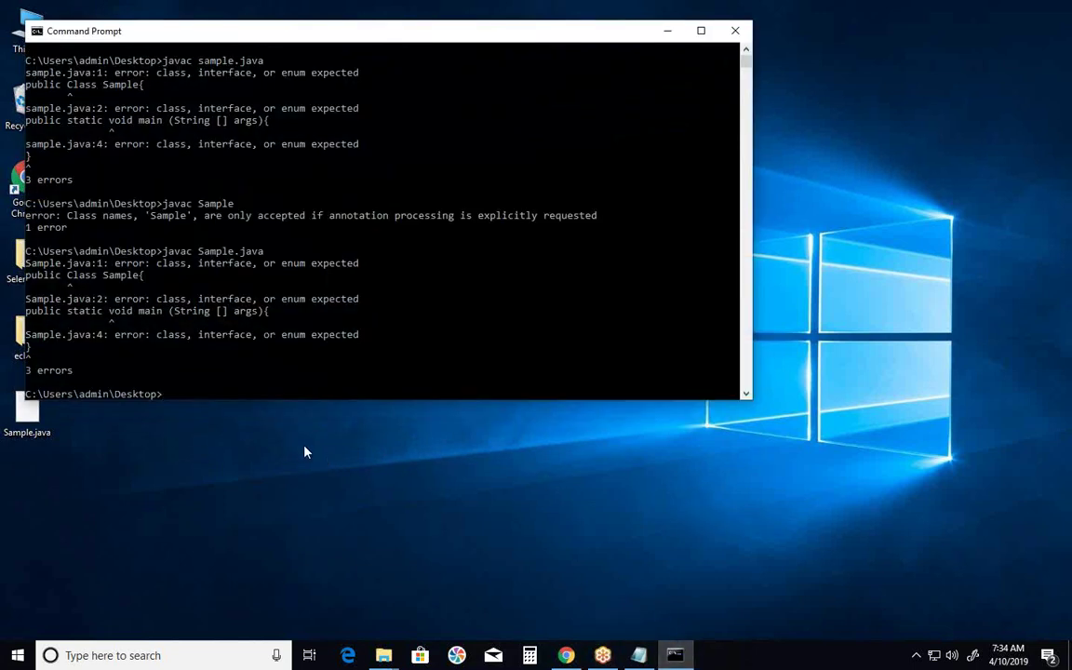
{"action": "type", "text": "cls"}
{"action": "key", "text": "Return"}
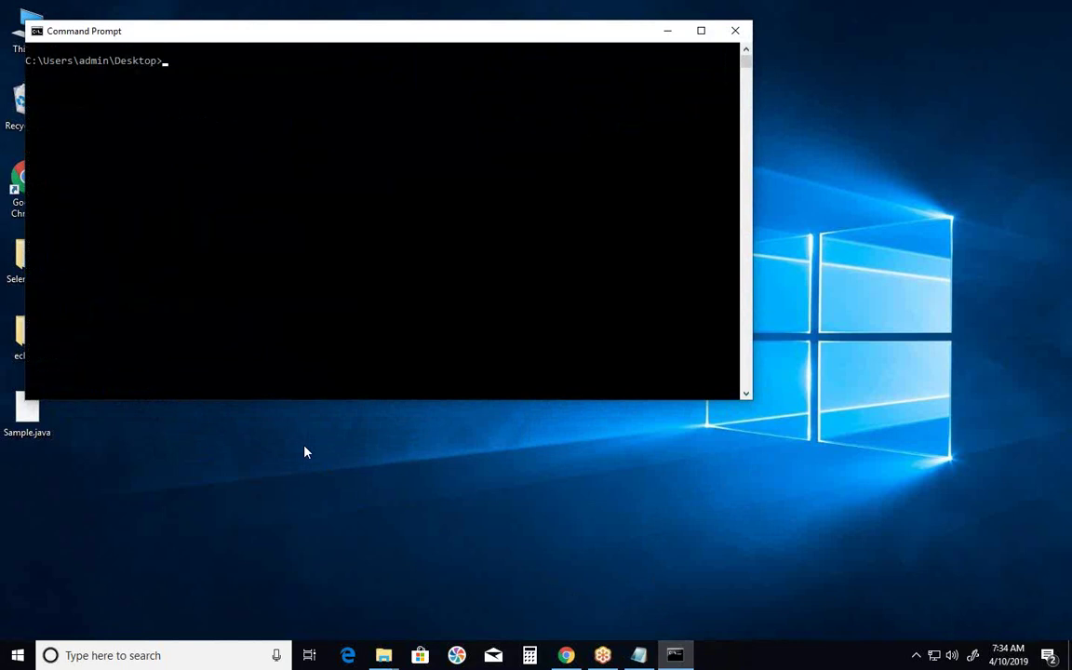
{"action": "type", "text": "javac Sample.java"}
{"action": "key", "text": "Return"}
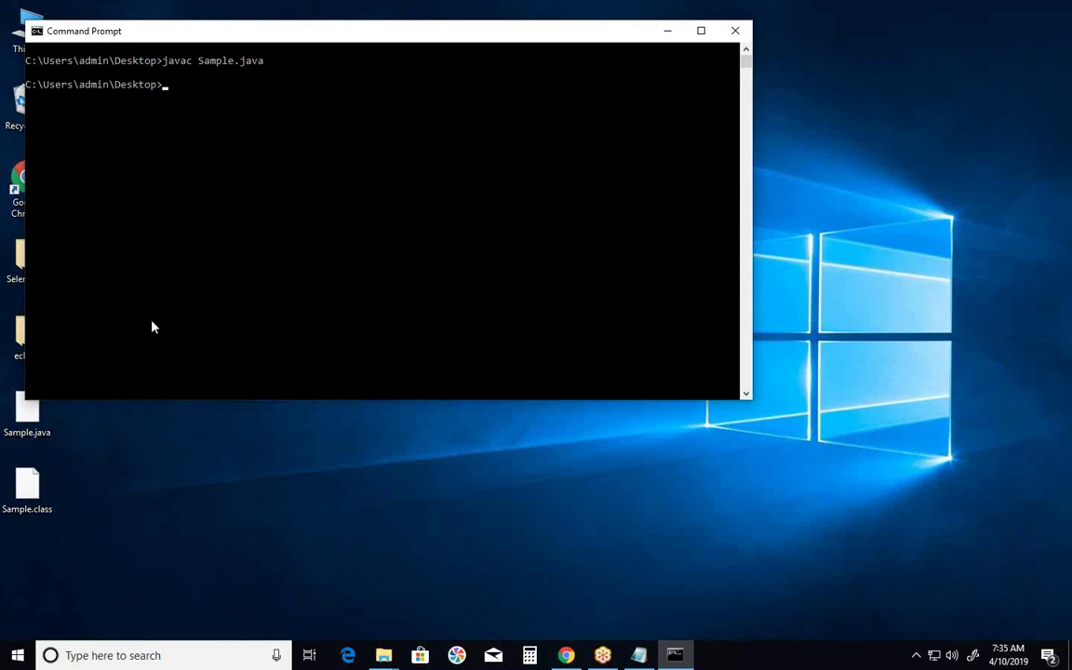
- List the Desktop directory with dir and check for the Sample.class file
{"action": "type", "text": "dir"}
{"action": "key", "text": "Return"}
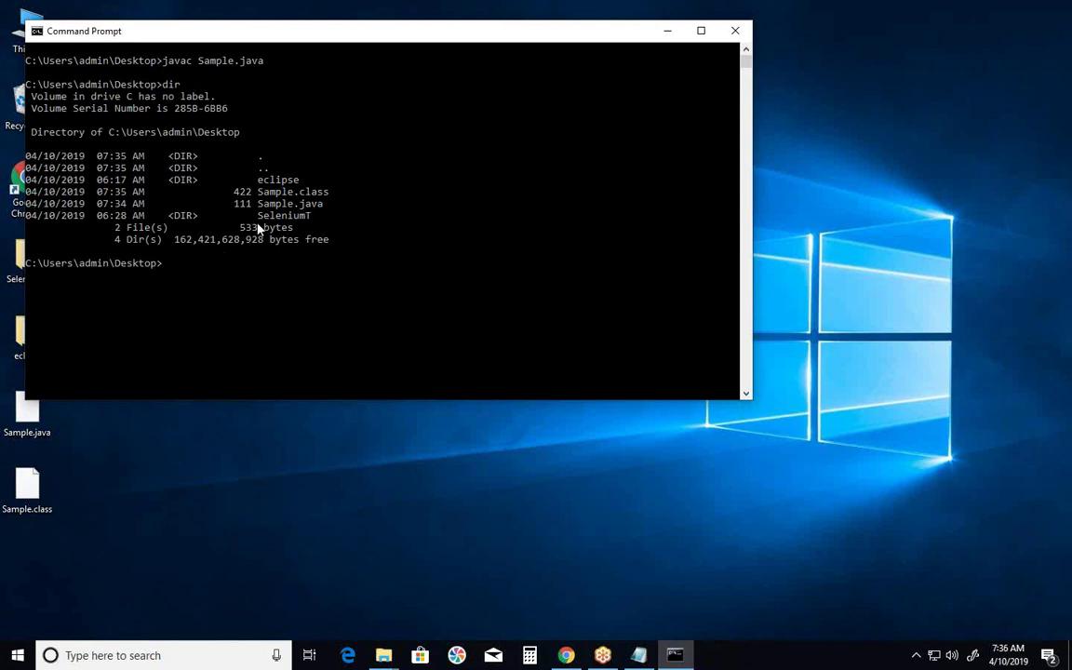
{"action": "left_click_drag", "start_coordinate": [264, 193], "coordinate": [342, 201]}
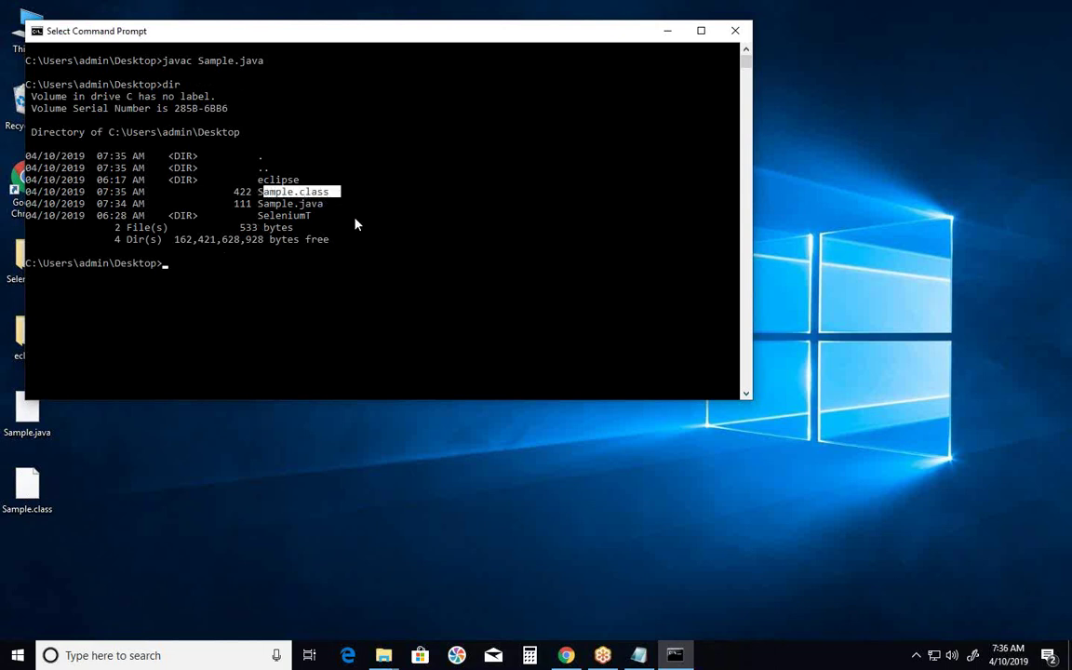
{"action": "left_click", "coordinate": [354, 216]}
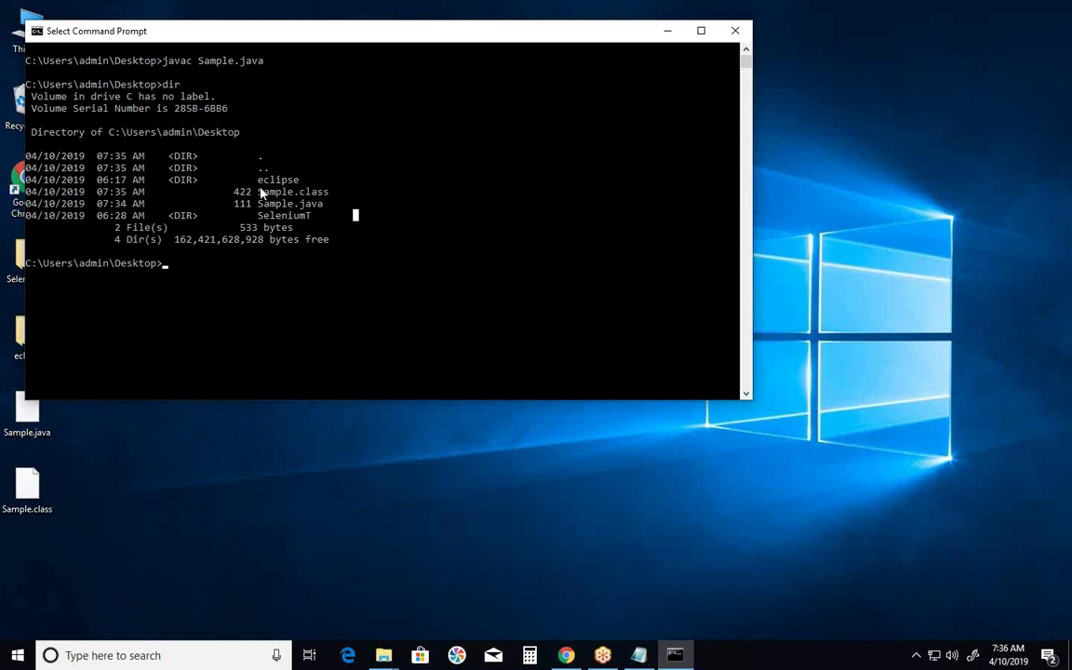
- Highlight the Sample.class entry in the Desktop directory listing and clear the highlight
{"action": "left_click_drag", "start_coordinate": [260, 191], "coordinate": [339, 196]}
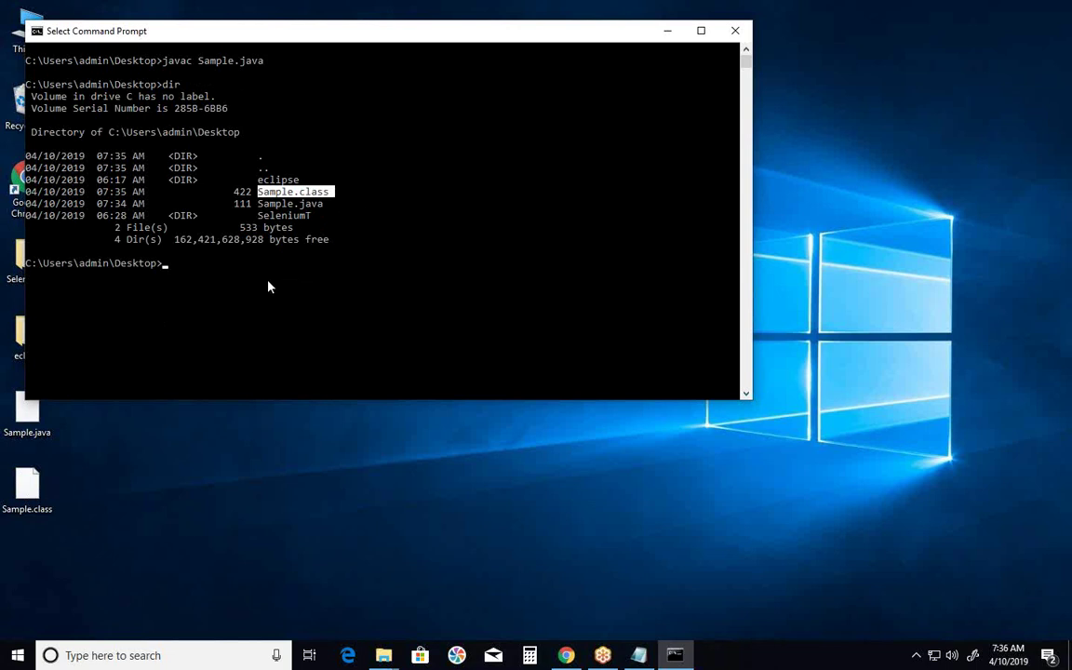
{"action": "left_click", "coordinate": [190, 263]}
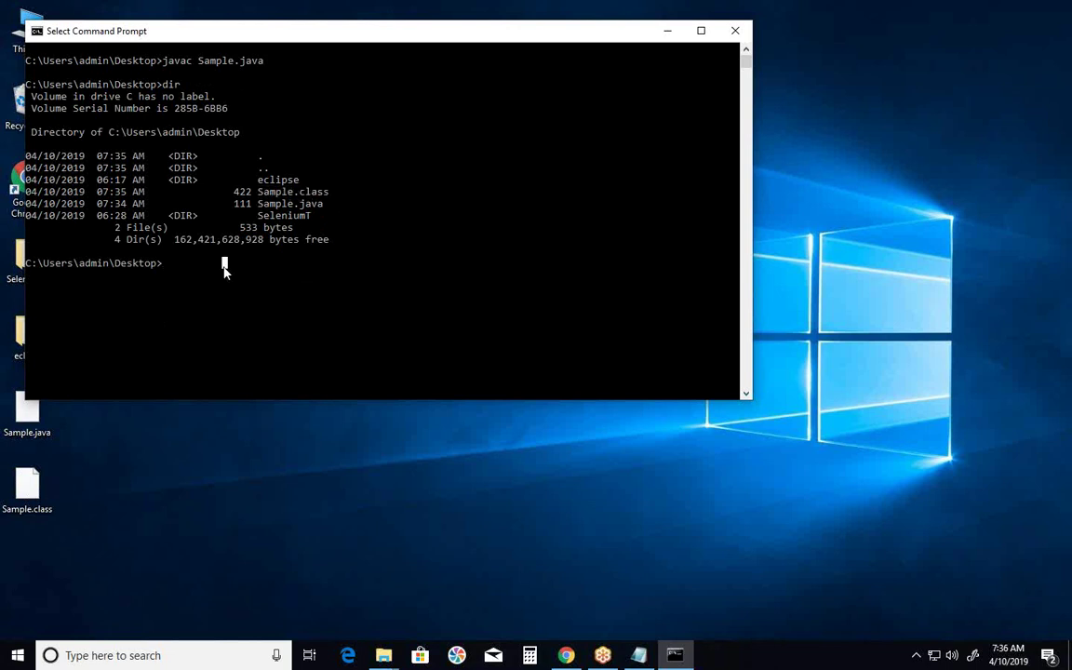
- Switch to the Notepad notes and add the heading "3) Run the Program" below the dashed line, followed by a blank line
{"action": "left_click", "coordinate": [638, 655]}
{"action": "scroll", "coordinate": [218, 455], "scroll_direction": "down", "scroll_amount": 4}
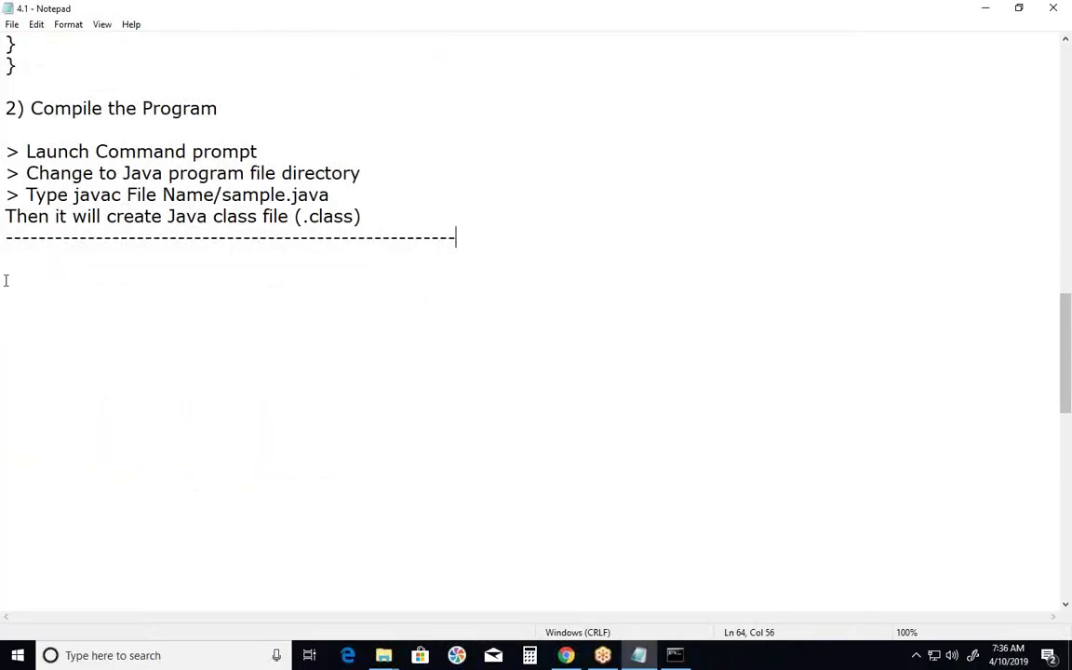
{"action": "left_click", "coordinate": [37, 260]}
{"action": "type", "text": "3) Run the"}
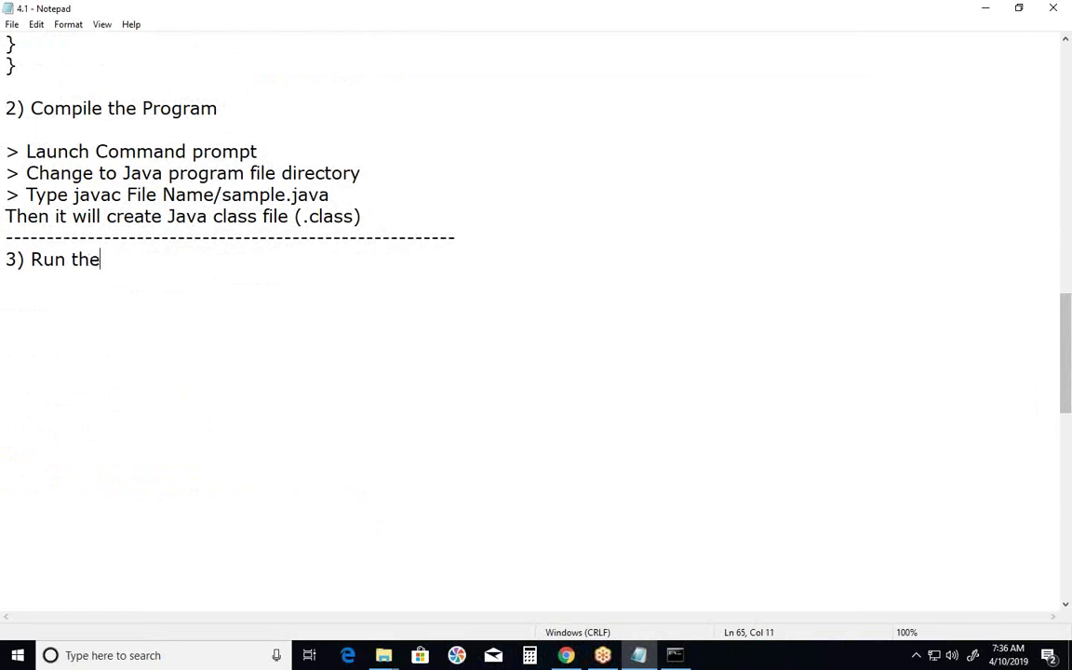
{"action": "type", "text": " Program"}
{"action": "key", "text": "Return"}
{"action": "key", "text": "Return"}
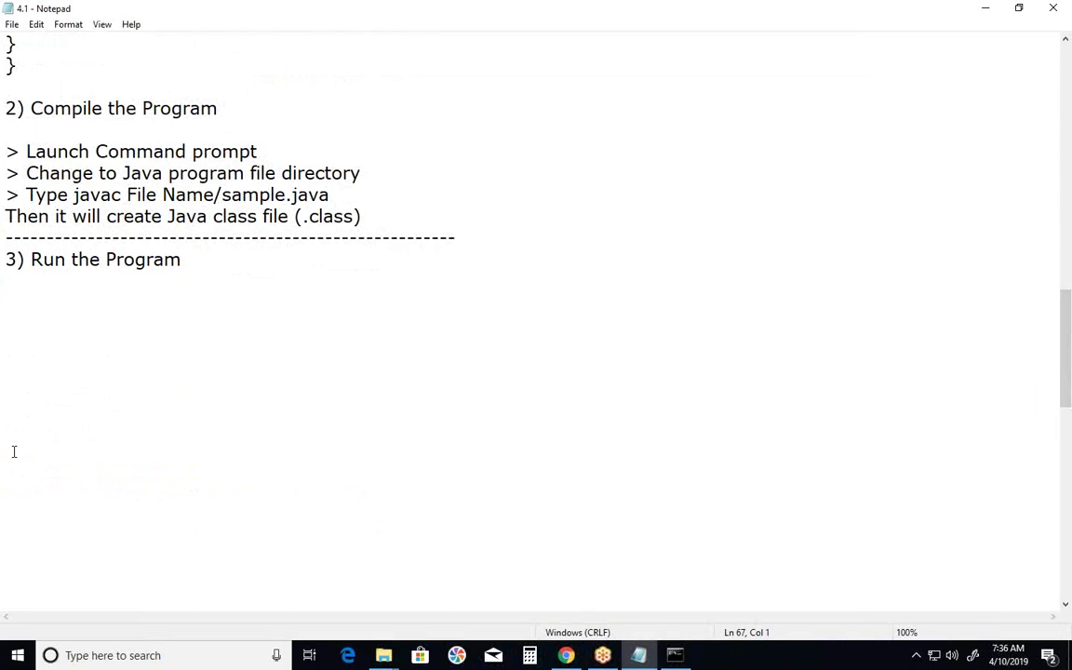
- Copy the "Launch Command prompt" and "Change to Java program file directory" lines from section 2 to below the "3) Run the Program" heading
{"action": "left_click_drag", "start_coordinate": [4, 151], "coordinate": [413, 171]}
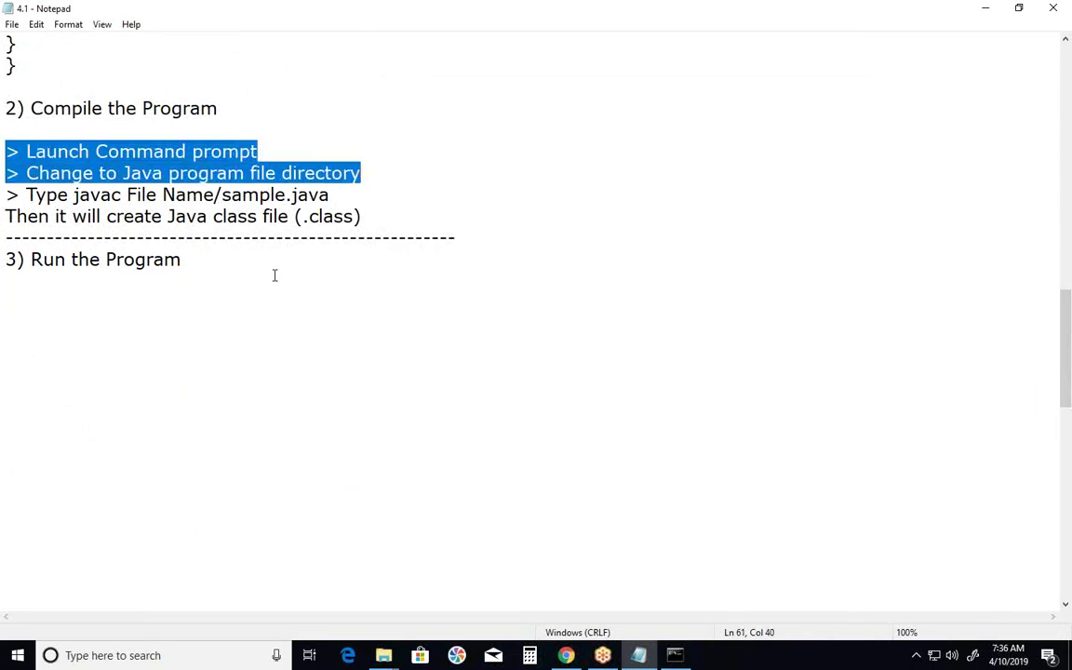
{"action": "left_click", "coordinate": [23, 310]}
{"action": "type", "text": "> Launch Command prompt > Change to Java program file directory"}
{"action": "key", "text": "Return"}
- Add a third line under "3) Run the Program" reading "> Type Java class file name without"
{"action": "type", "text": ">"}
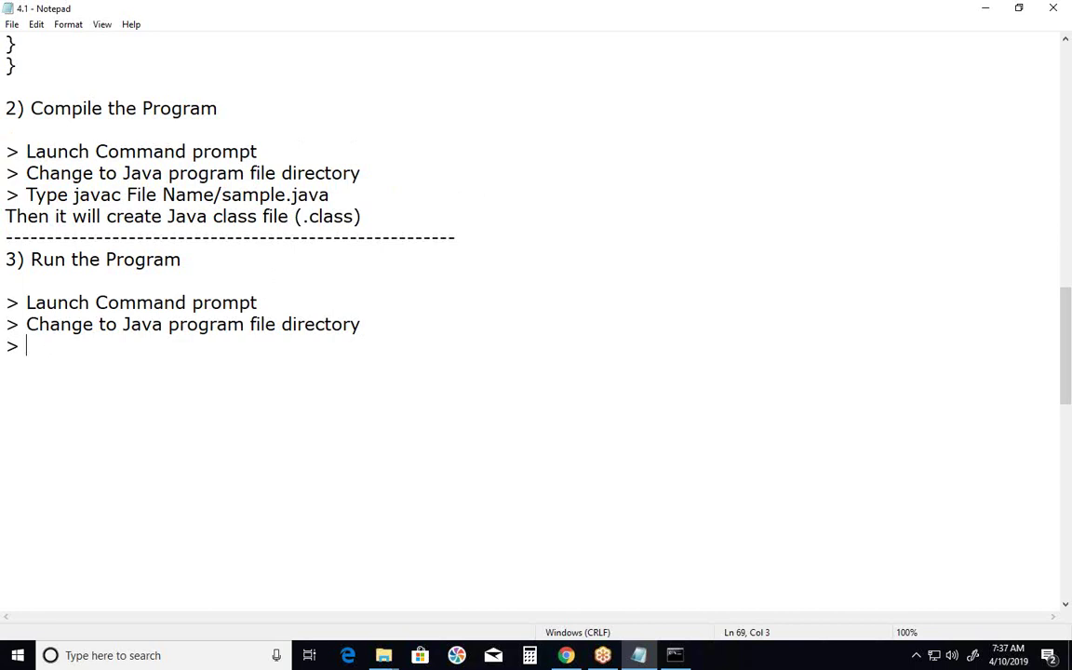
{"action": "type", "text": "Type Java "}
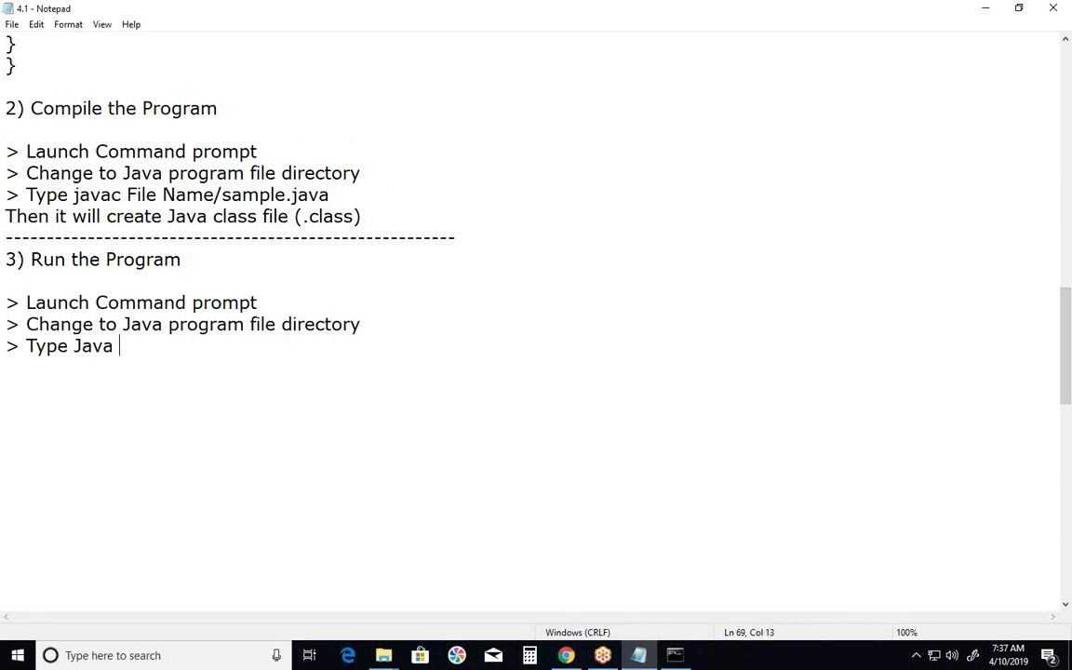
{"action": "type", "text": "file"}
{"action": "key", "text": "BackSpace"}
{"action": "key", "text": "BackSpace"}
{"action": "key", "text": "BackSpace"}
{"action": "key", "text": "BackSpace"}
{"action": "type", "text": "class file "}
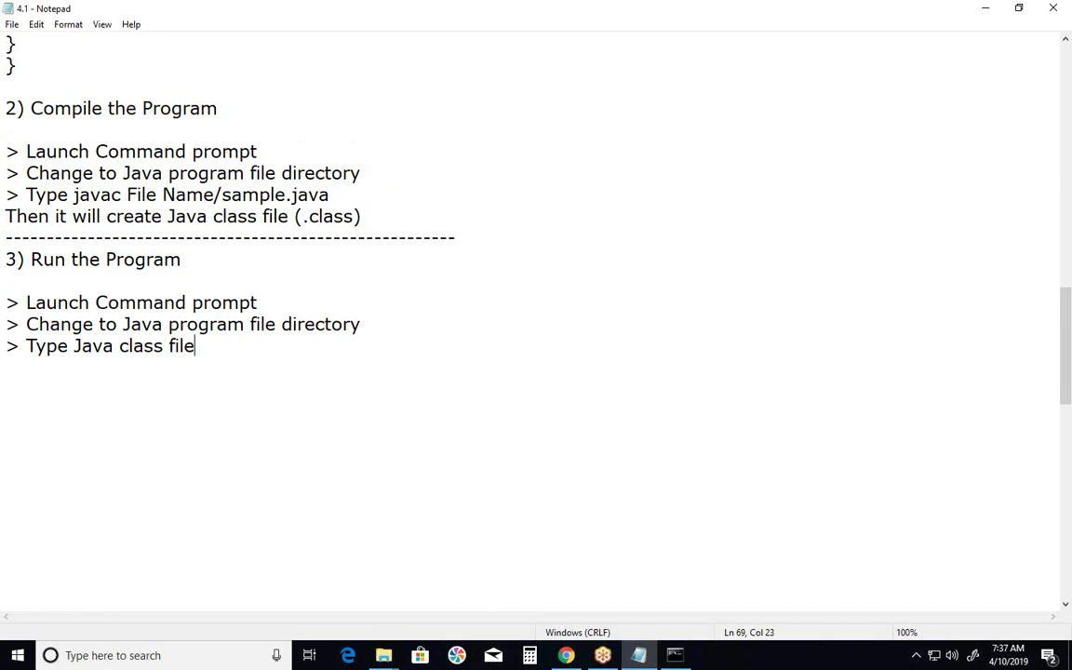
{"action": "type", "text": "name with"}
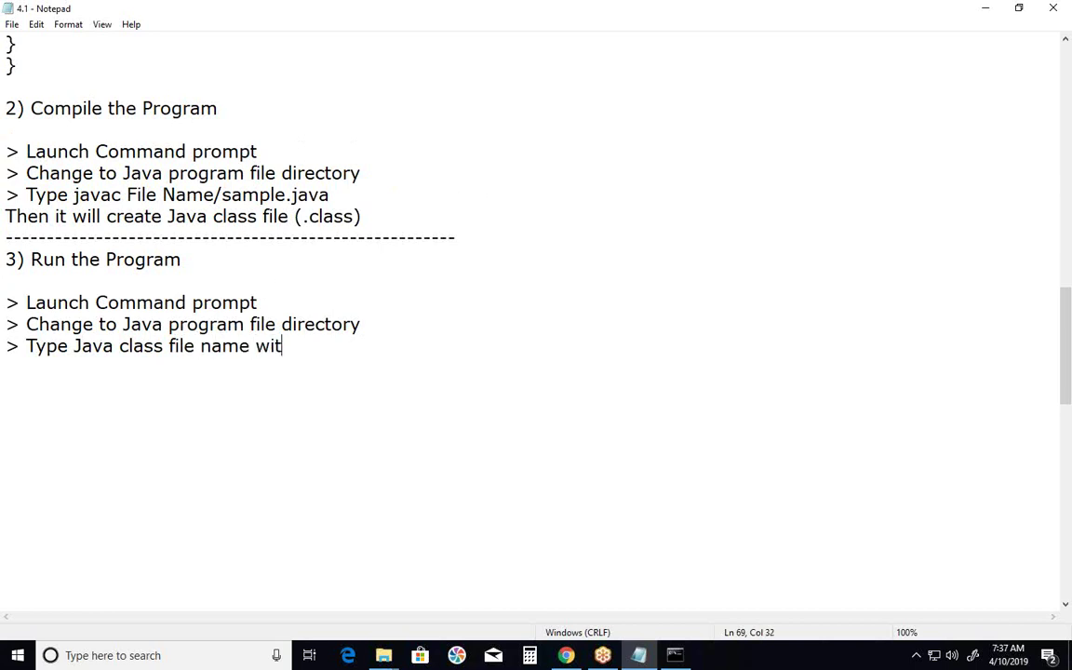
{"action": "type", "text": "out e"}
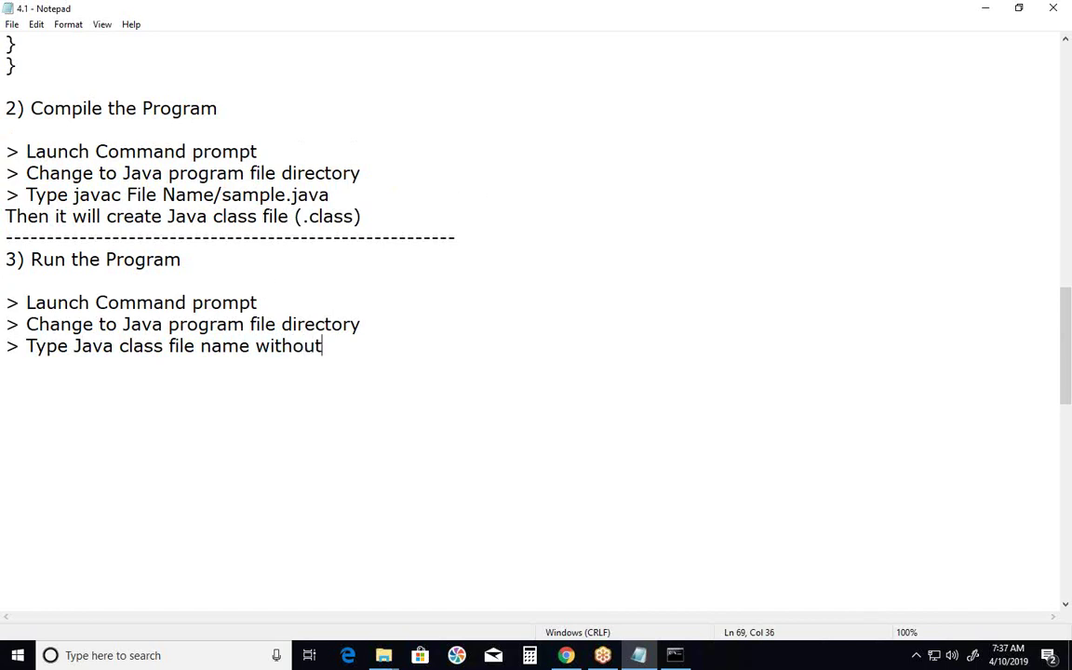